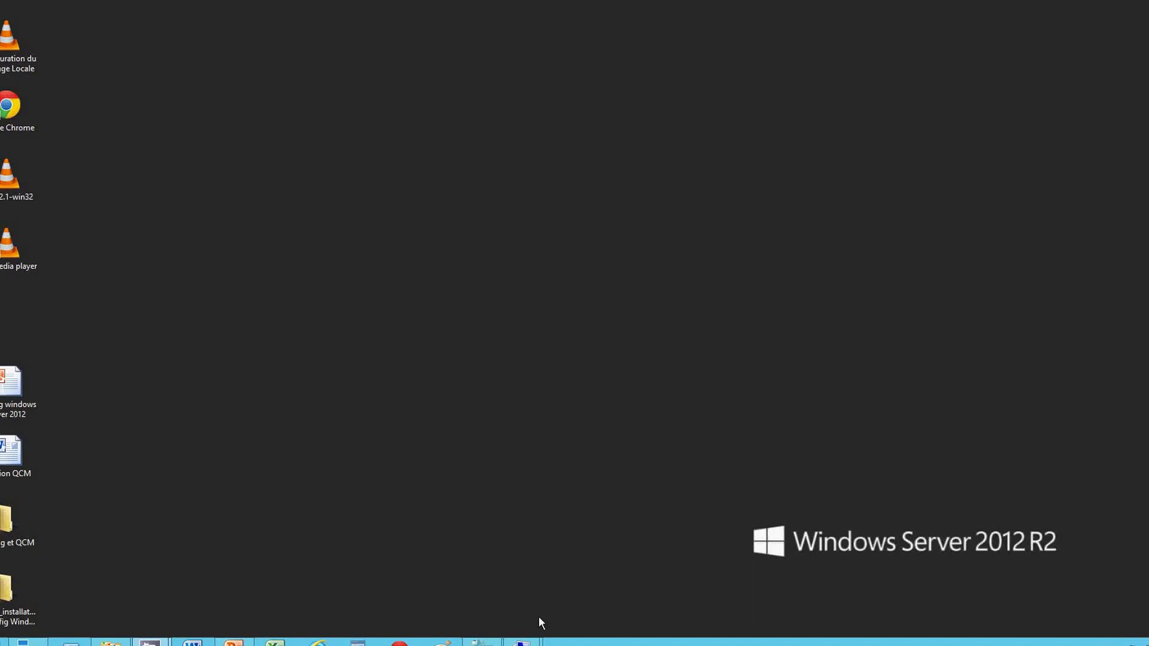
Preview the vm1 and pc-client connection windows from the Hyper-V taskbar button, then dismiss them.
mouse_move(522, 642)
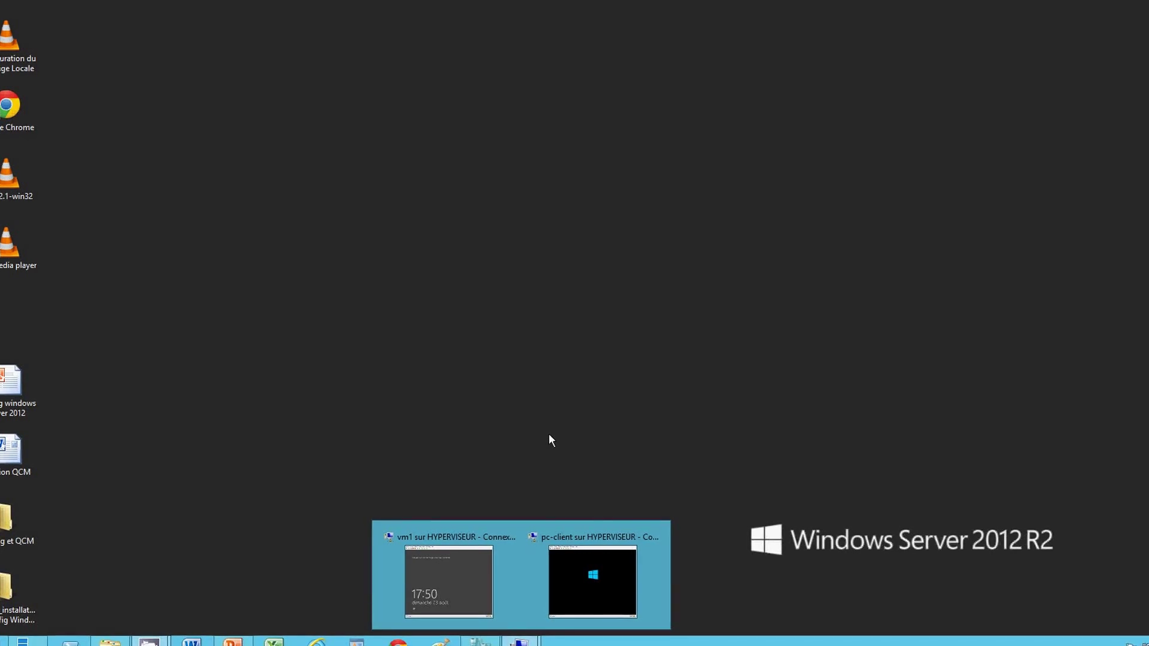
click(548, 433)
In Paint, draw a tall rectangle, a long diagonal line and a wide rectangle.
click(439, 641)
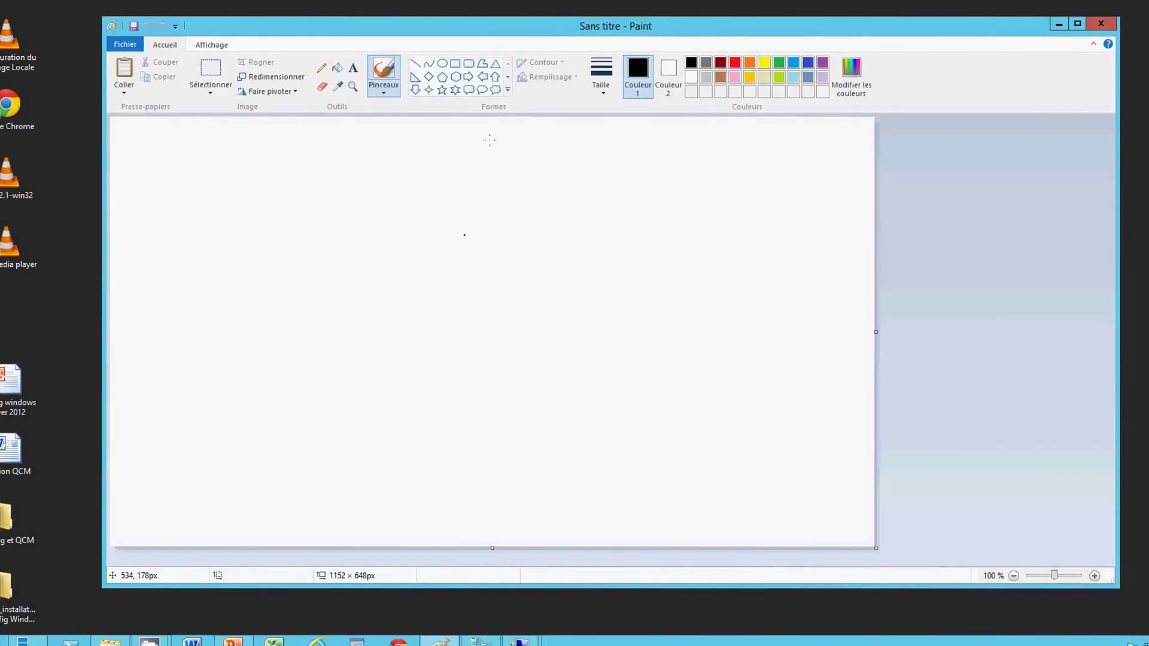
click(454, 63)
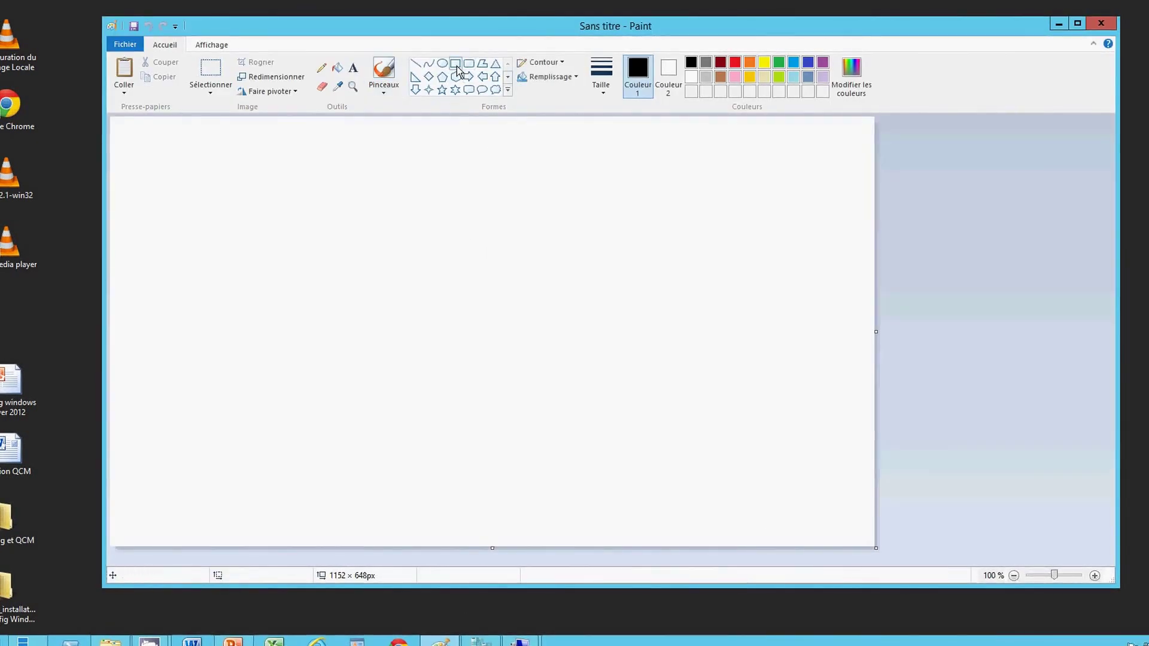
drag(277, 182, 316, 271)
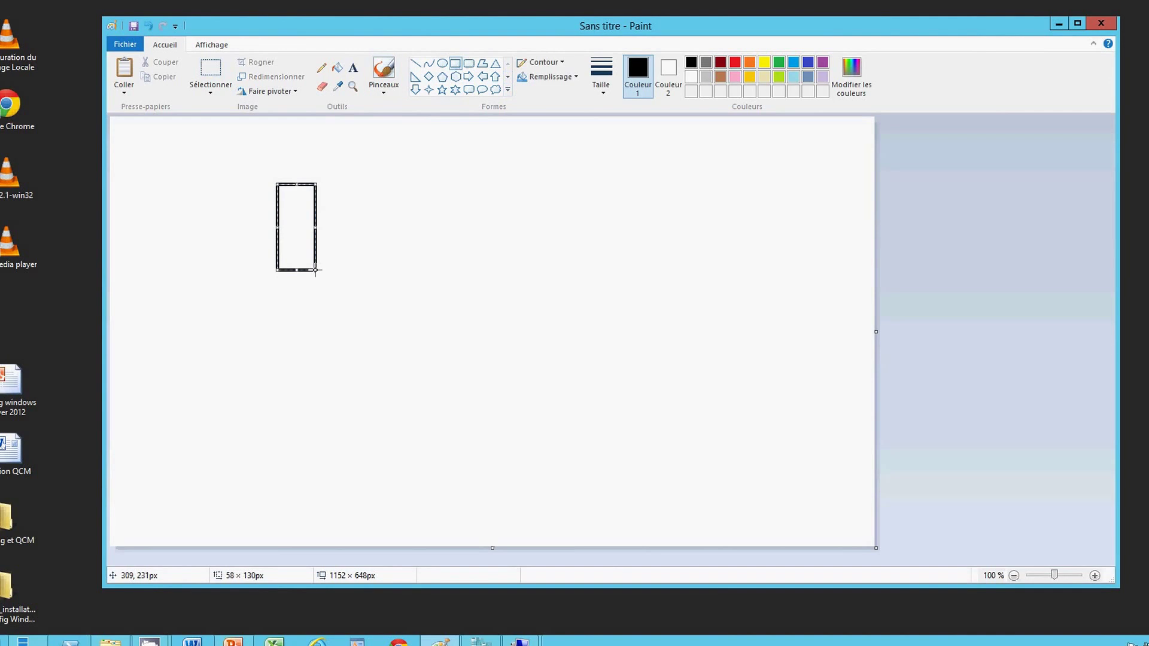
click(416, 63)
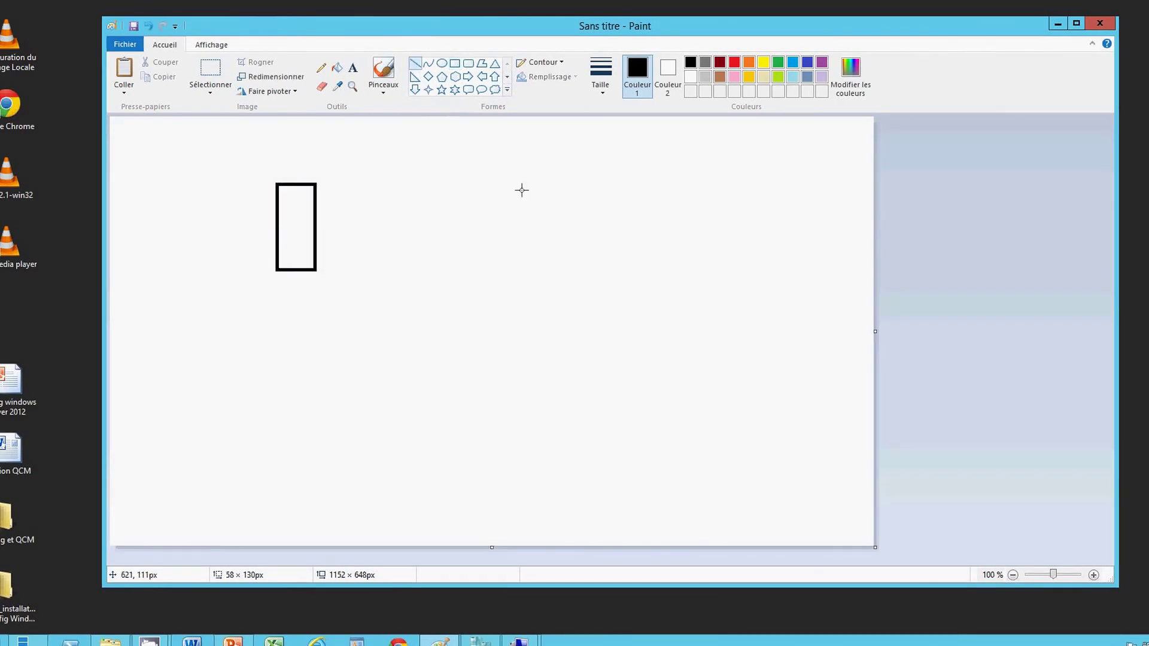
drag(522, 190, 301, 444)
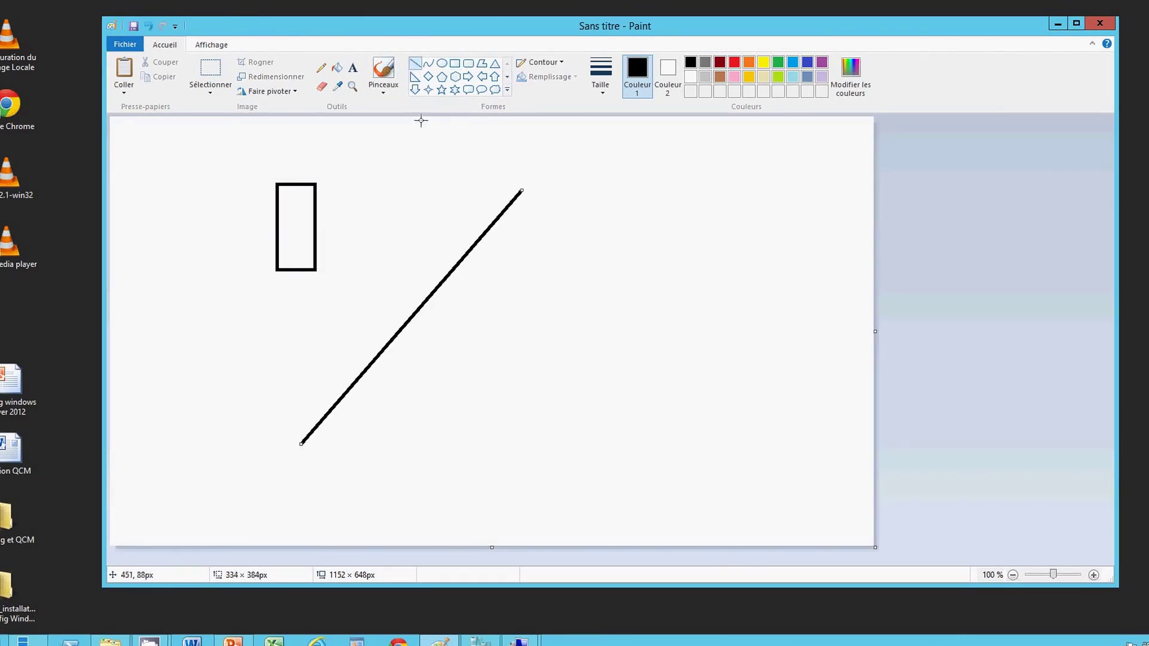
click(454, 63)
drag(525, 306, 604, 345)
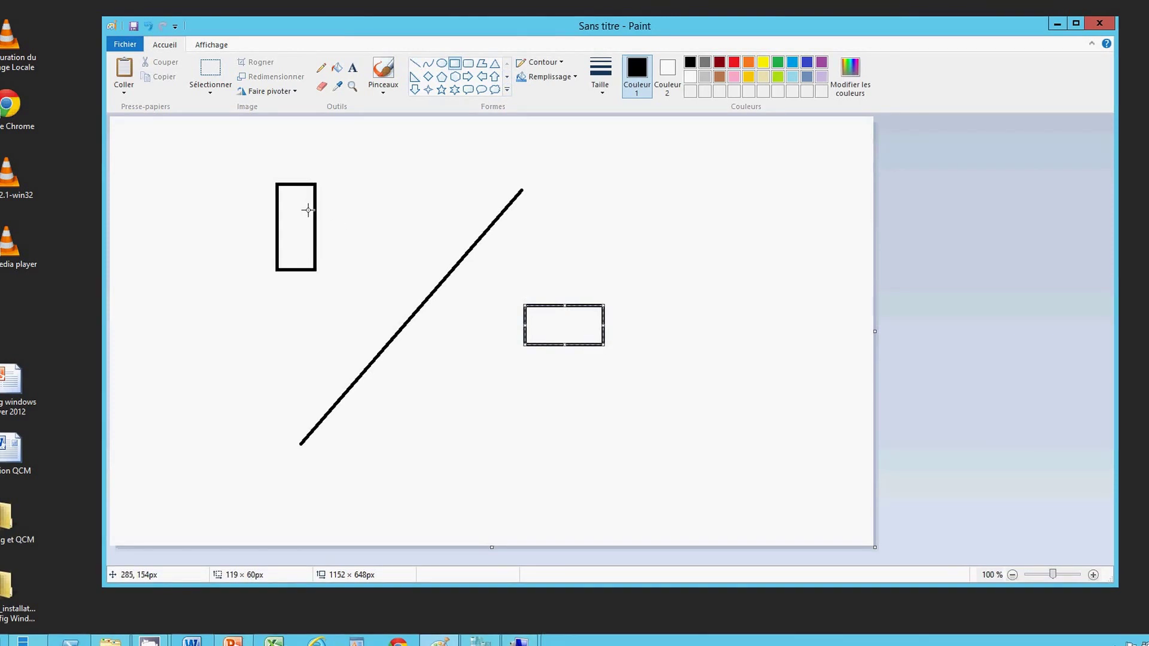
Label the tall box vm1 and the wide box pc-client with text.
click(352, 71)
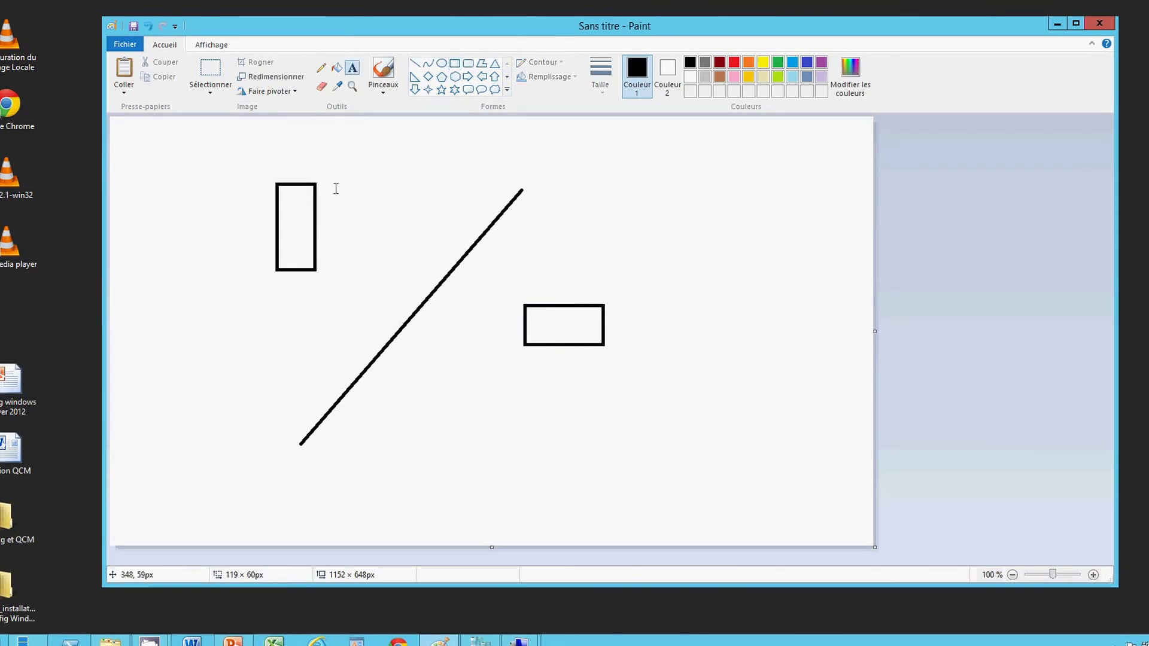
click(328, 191)
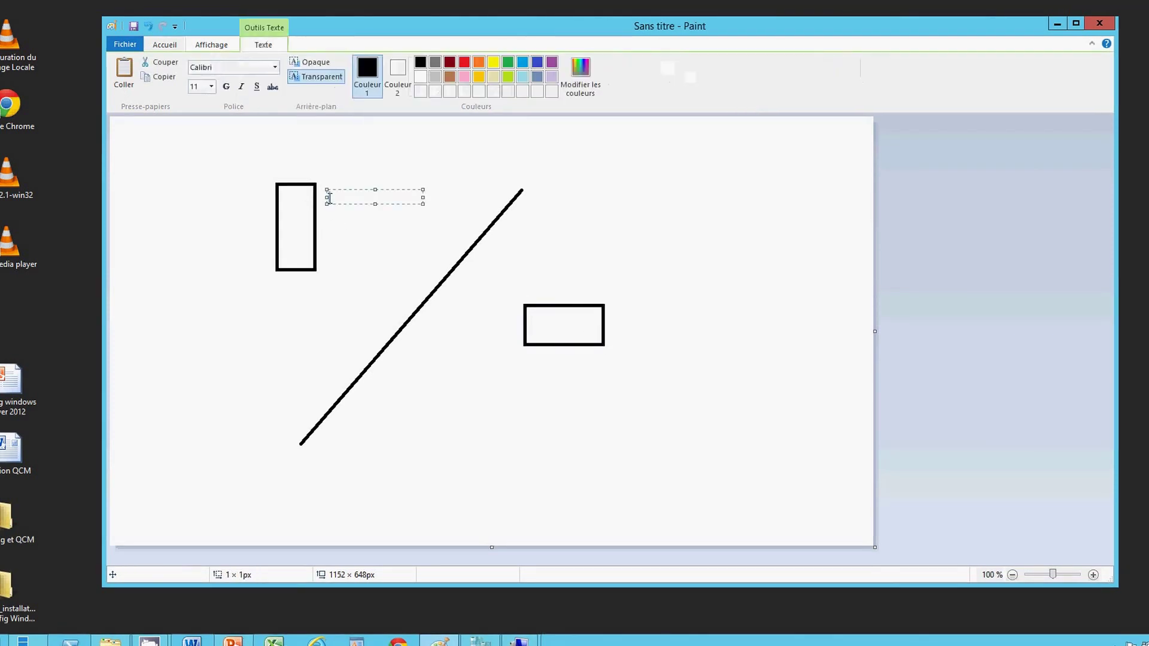
text(7m)
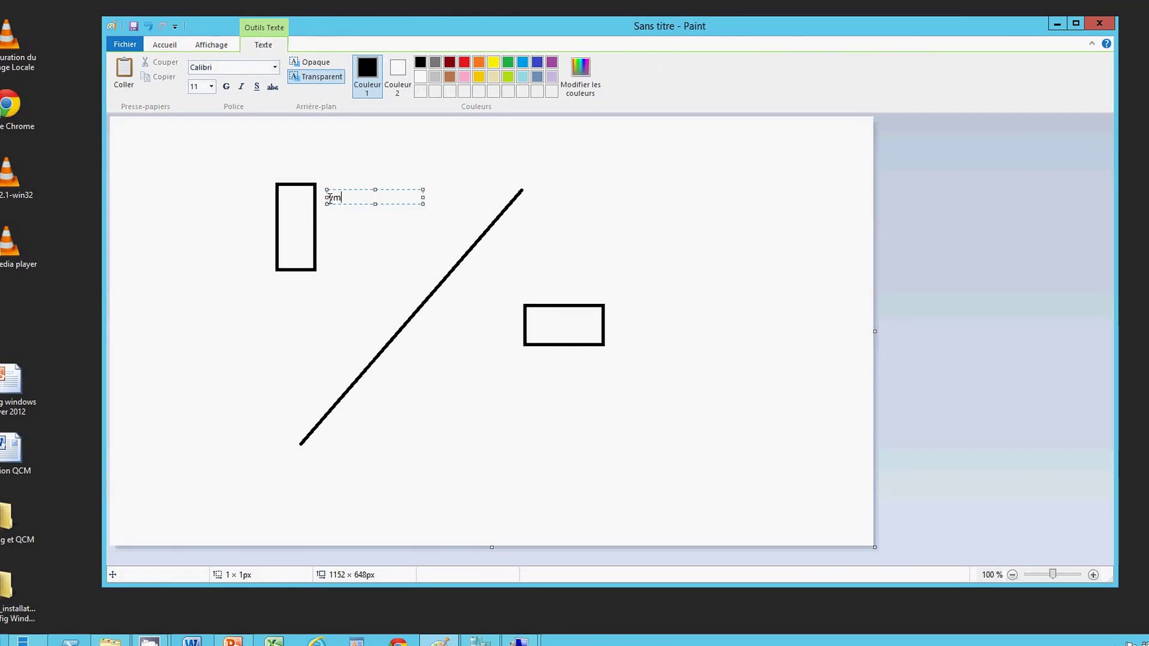
text(1)
click(533, 362)
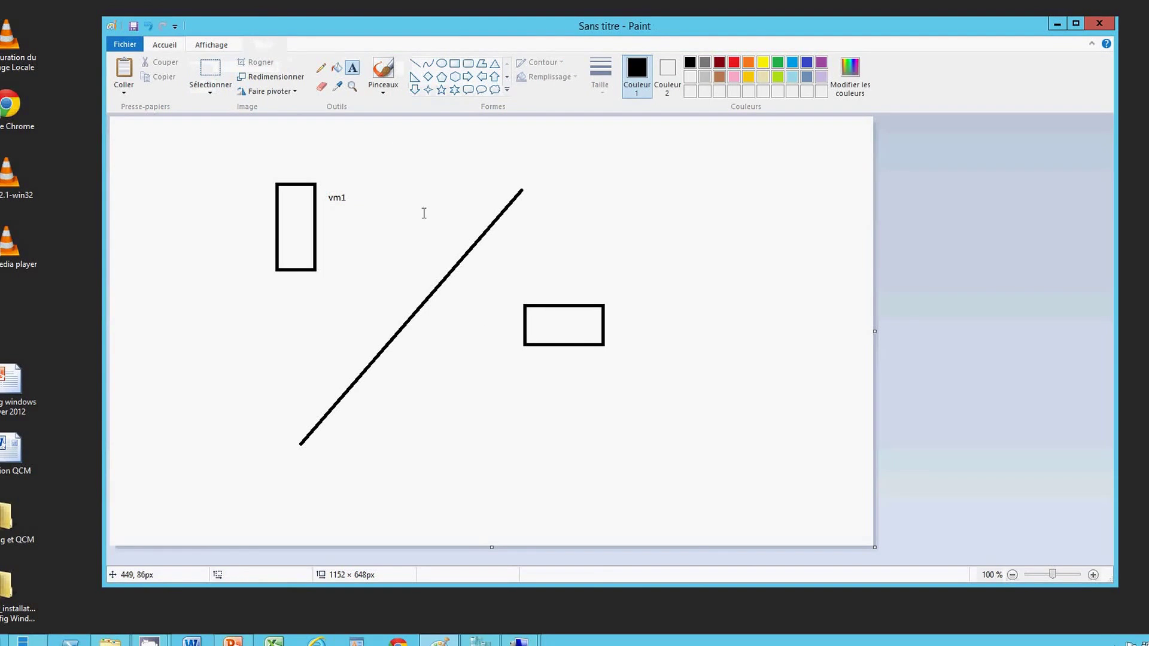
click(524, 359)
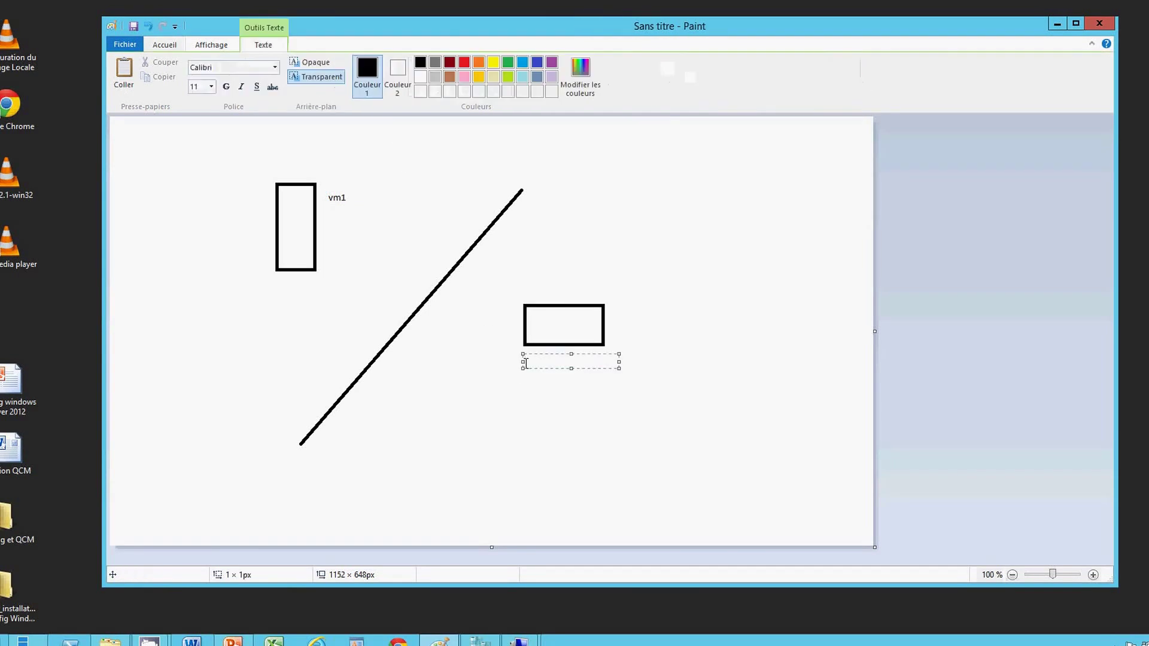
text(pc-client)
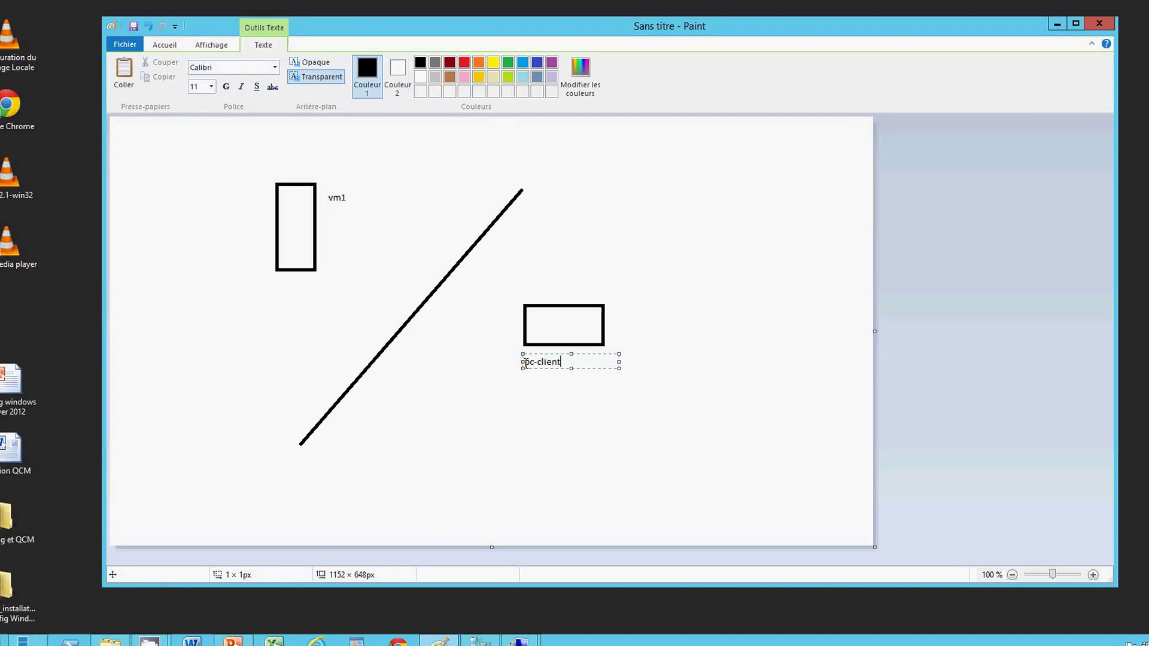
click(538, 282)
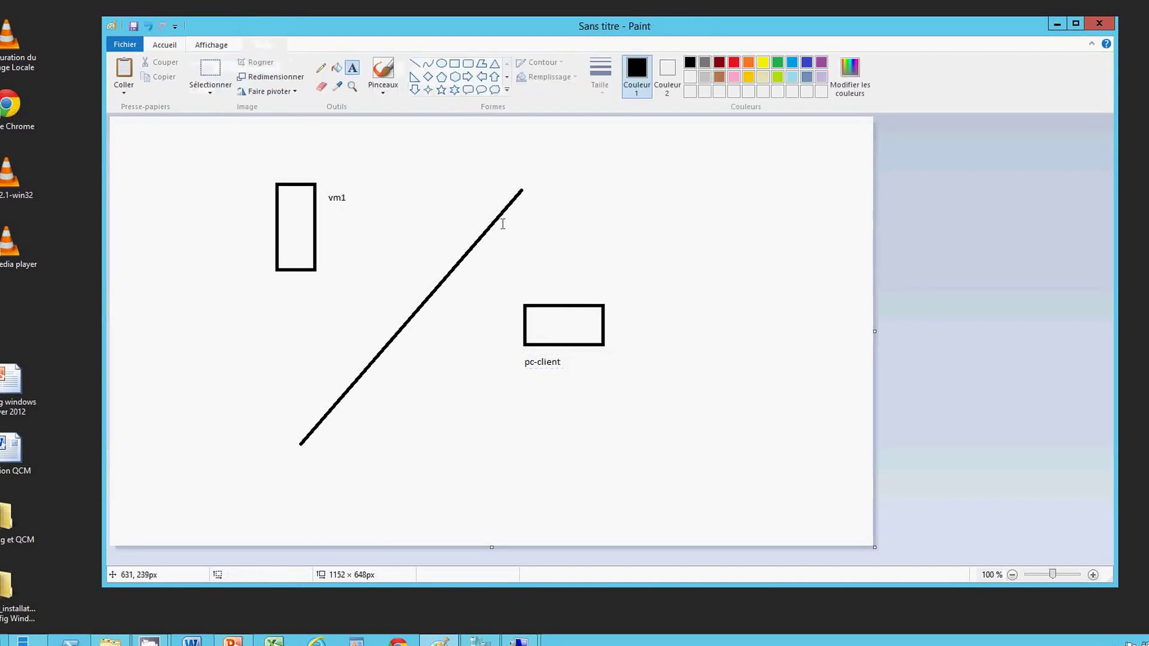
Draw lines joining the pc-client and vm1 boxes to the diagonal line.
click(415, 63)
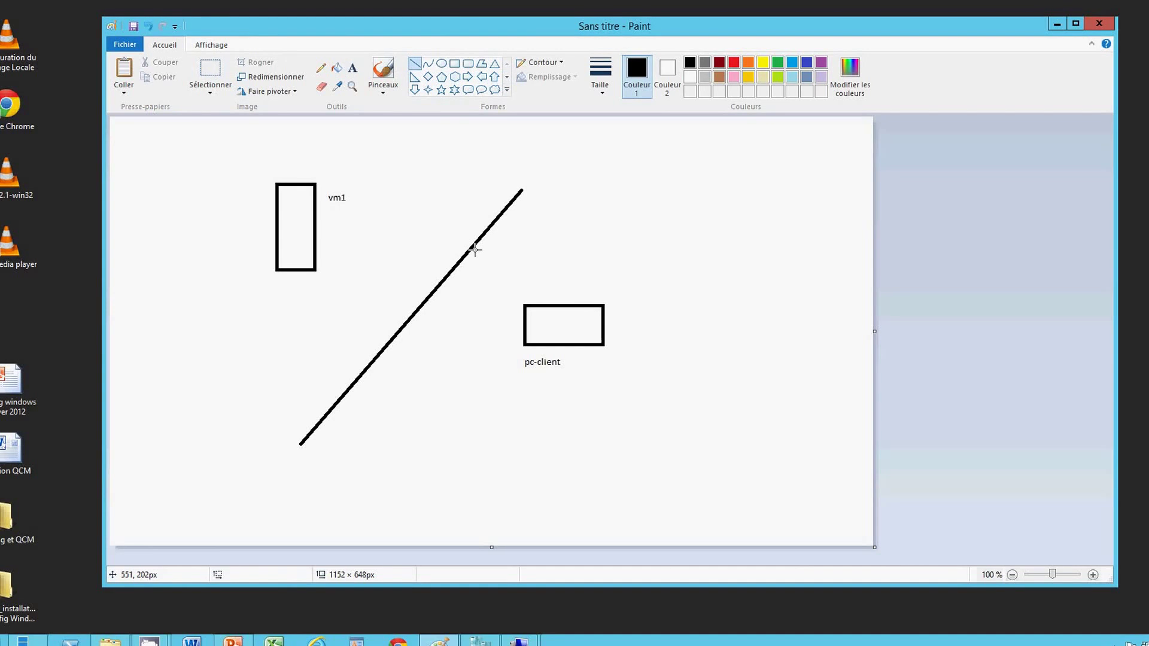
drag(473, 247, 525, 306)
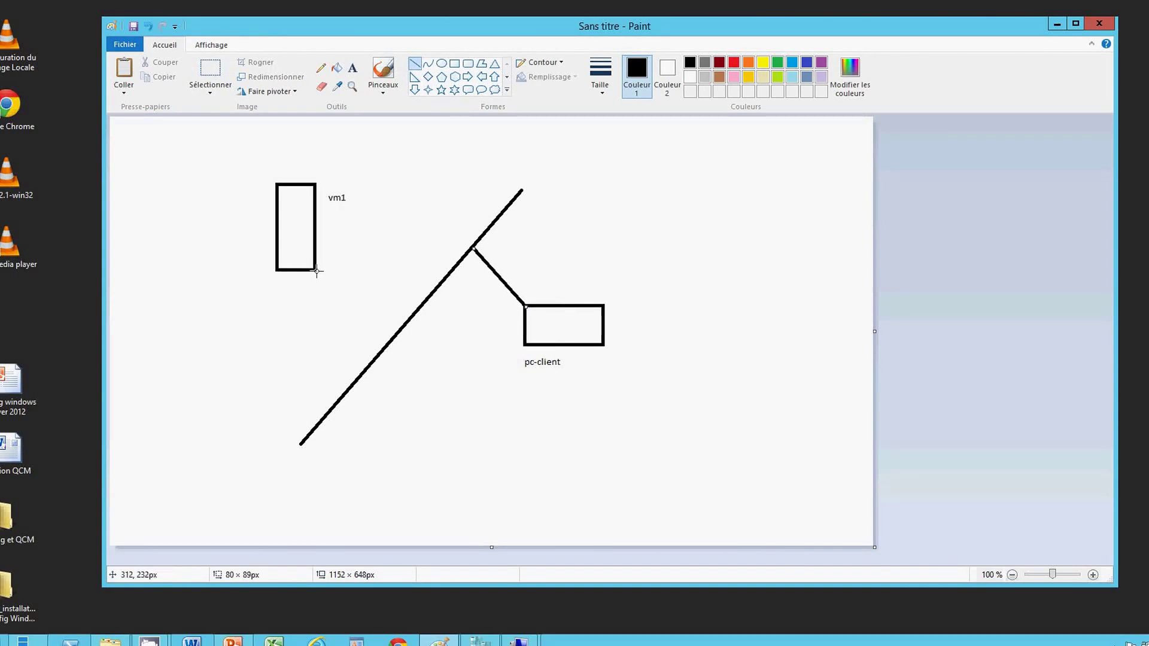
mouse_move(315, 270)
mouse_down()
mouse_move(388, 308)
mouse_move(394, 335)
mouse_up()
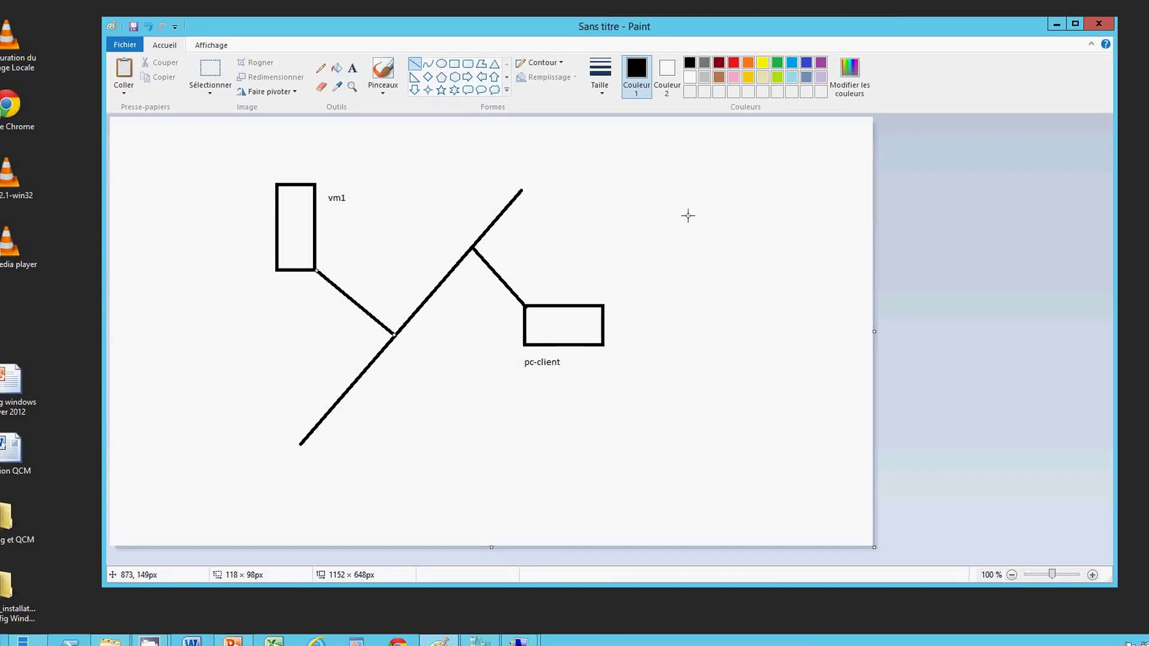
Minimize Paint, open the vm1 connection and sign in with the administrator password.
click(1055, 25)
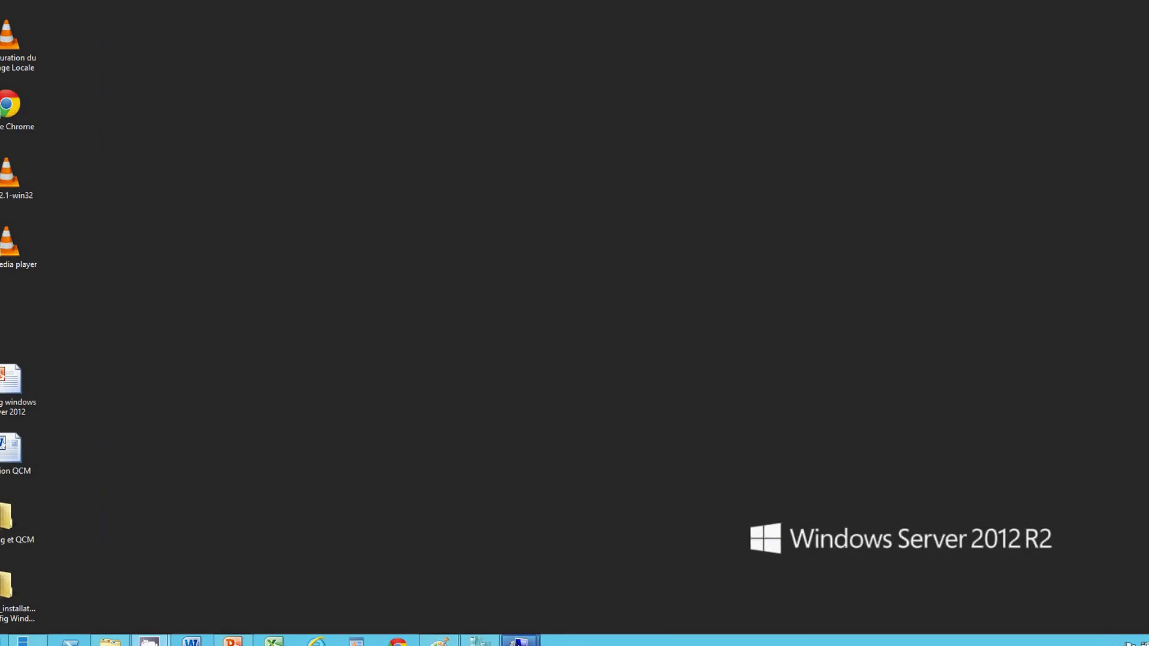
mouse_move(518, 640)
click(470, 578)
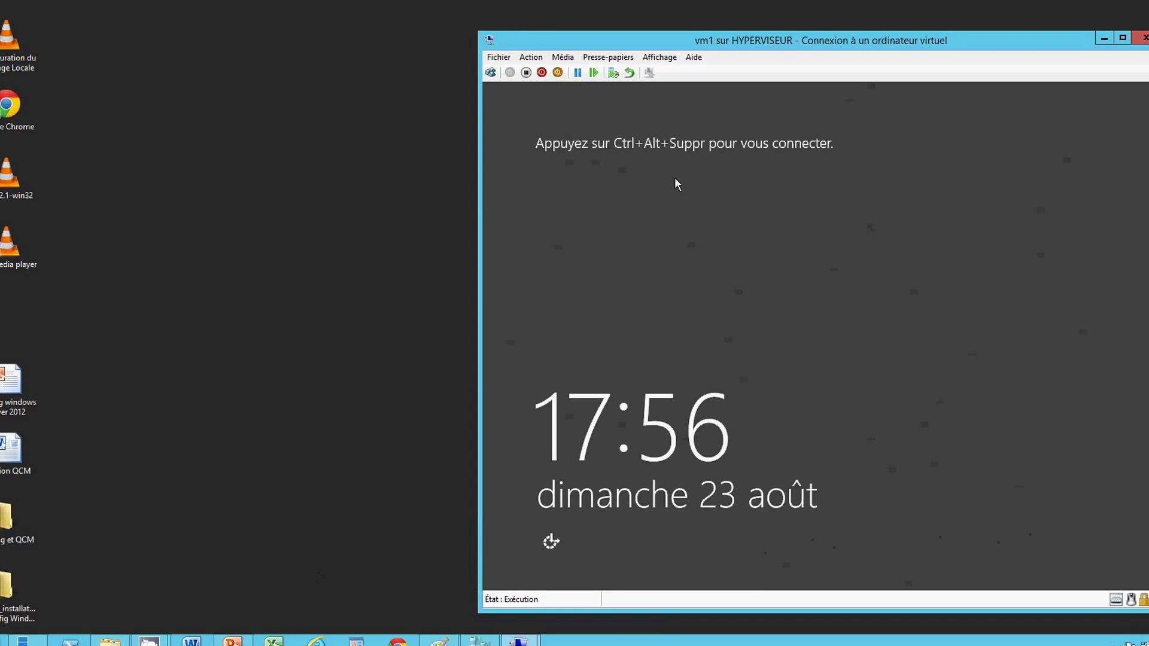
click(490, 72)
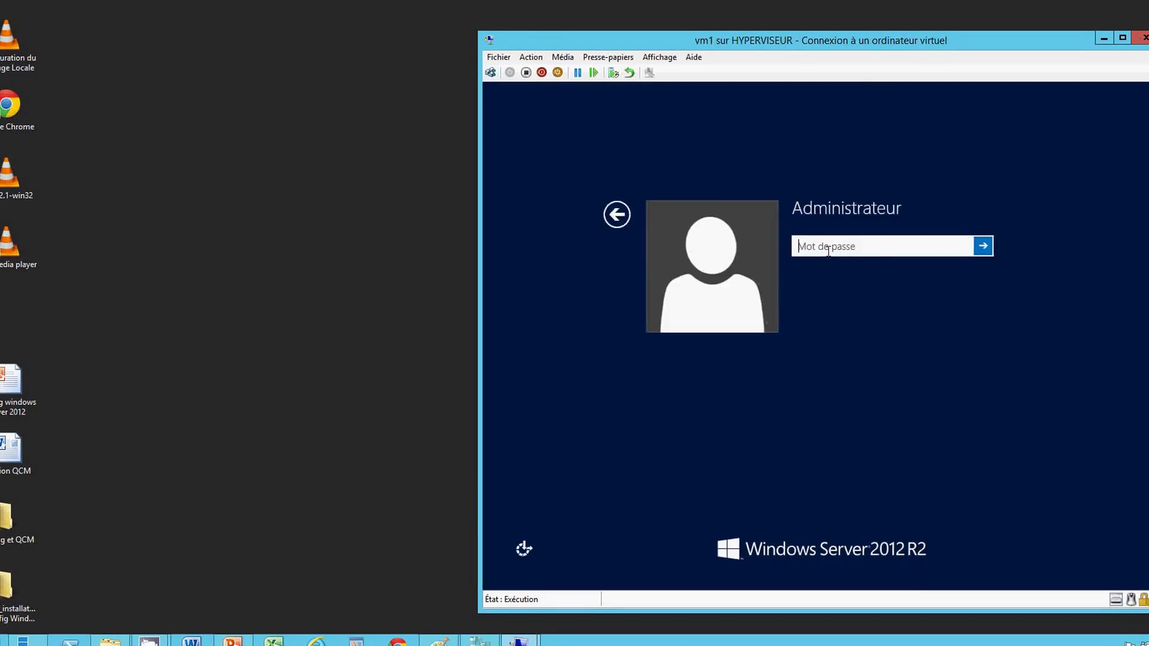
text(********)
key(Return)
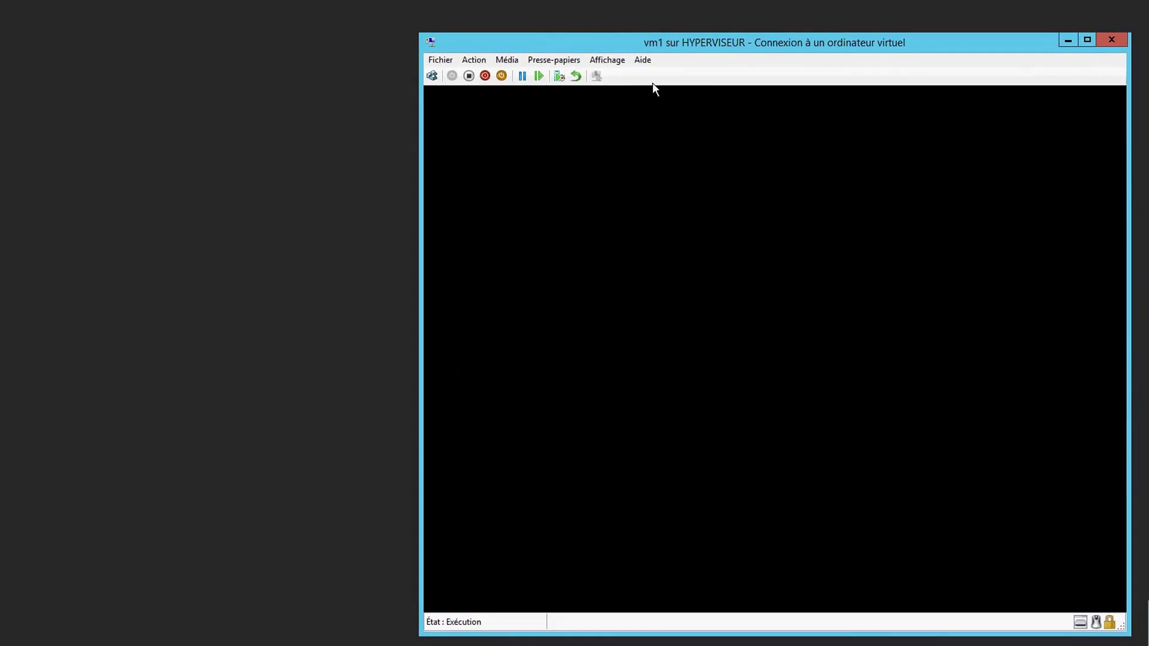
Switch vm1 to full screen and submit the unresponsive-system shutdown reason.
click(583, 61)
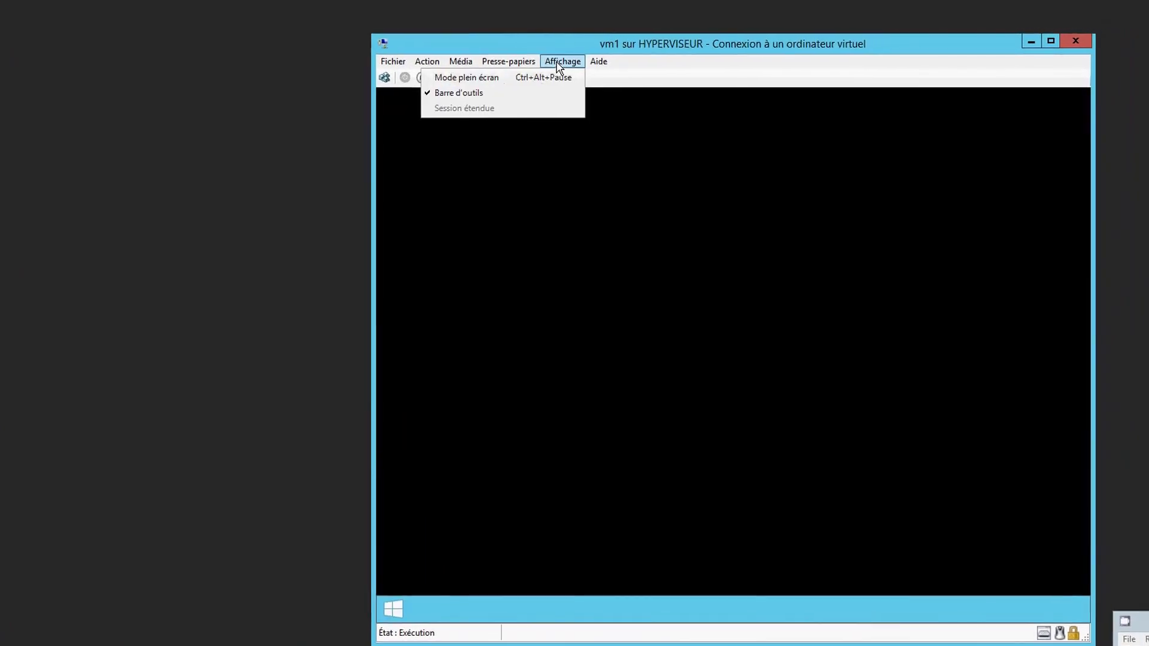
click(574, 79)
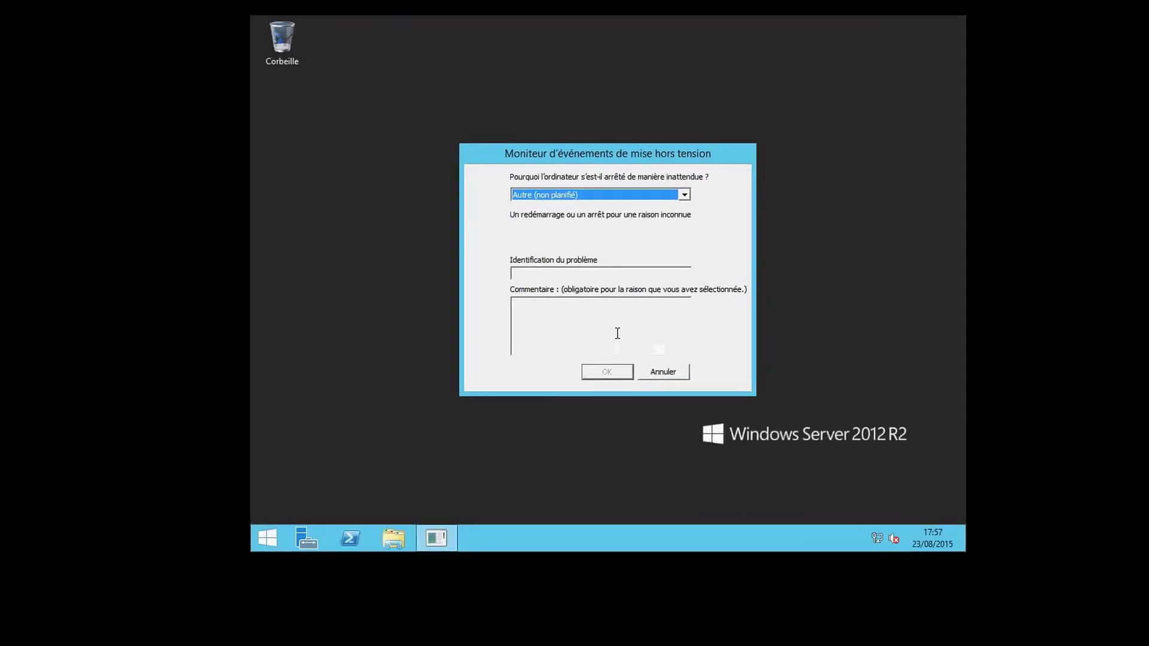
click(663, 203)
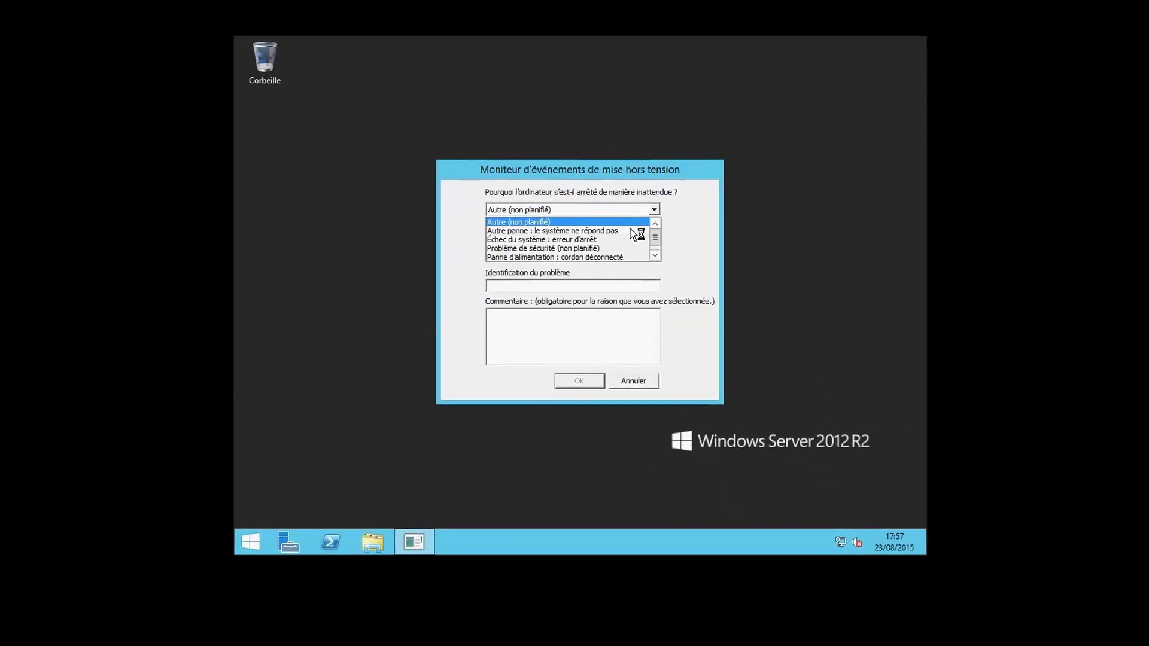
click(568, 223)
click(565, 387)
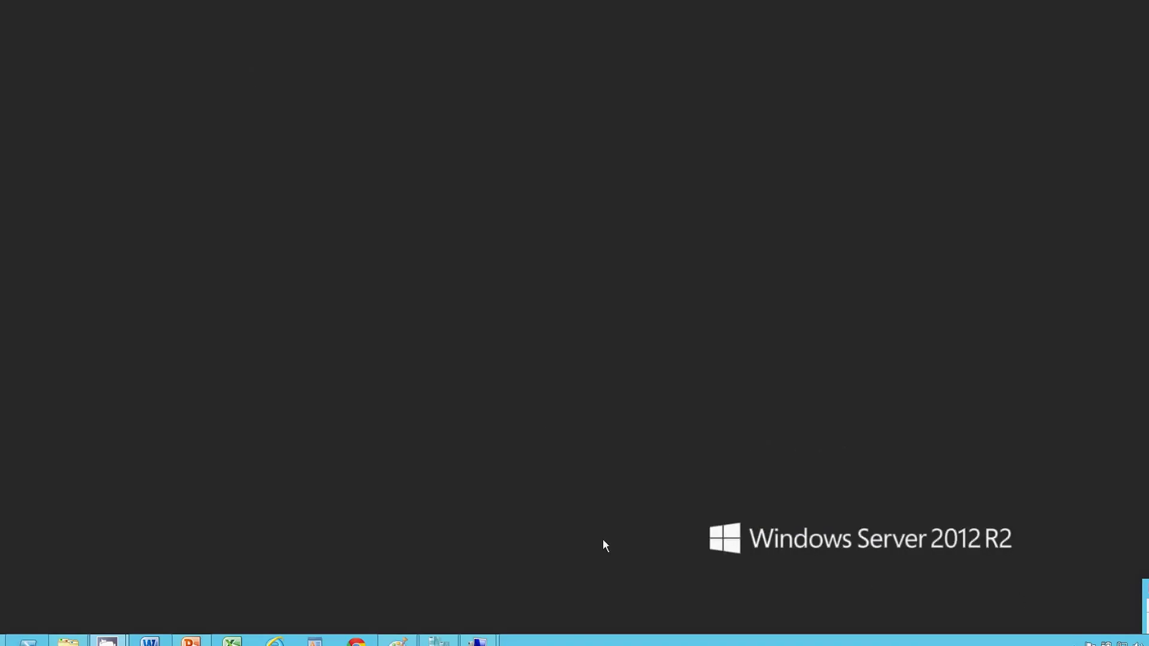
Bring up Server Manager on vm1 and minimize it to clear the desktop.
mouse_move(479, 640)
click(436, 589)
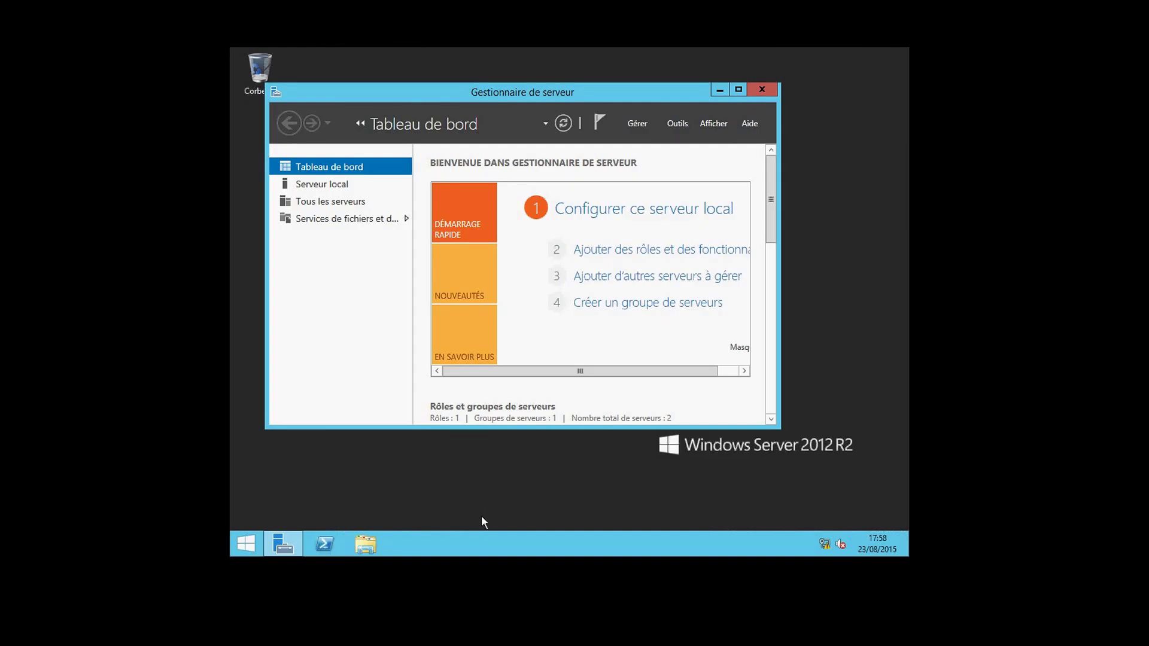
click(719, 91)
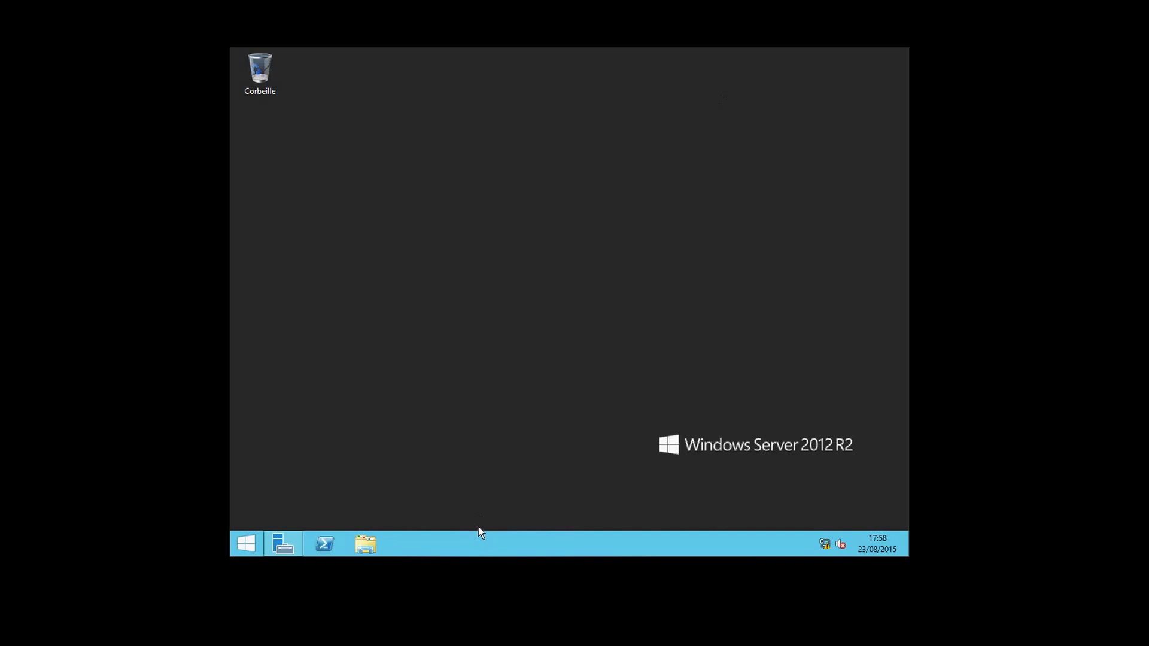
Search for notepad and pin Bloc-notes to the taskbar.
mouse_move(906, 554)
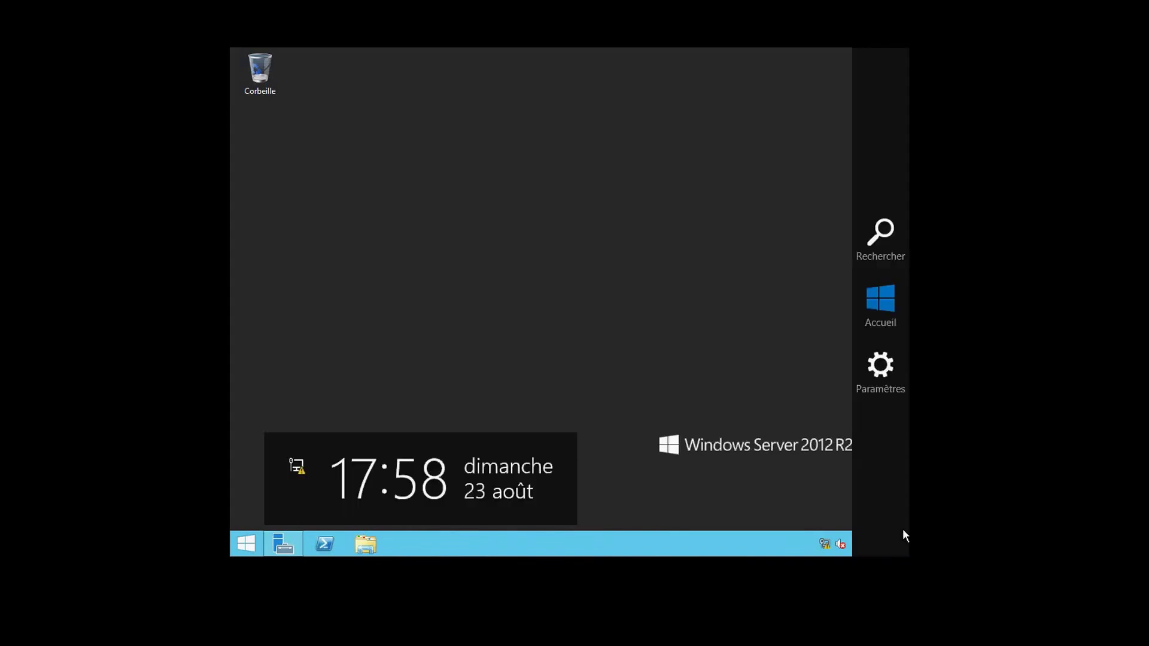
click(880, 237)
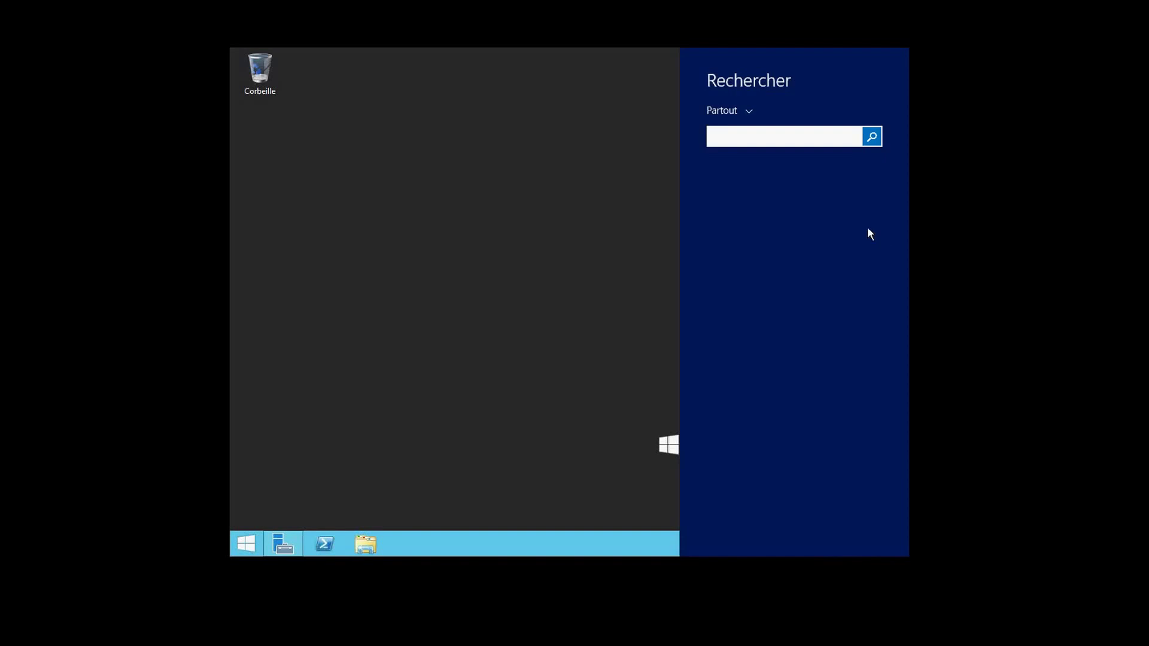
text(notepasa)
key(BackSpace)
key(BackSpace)
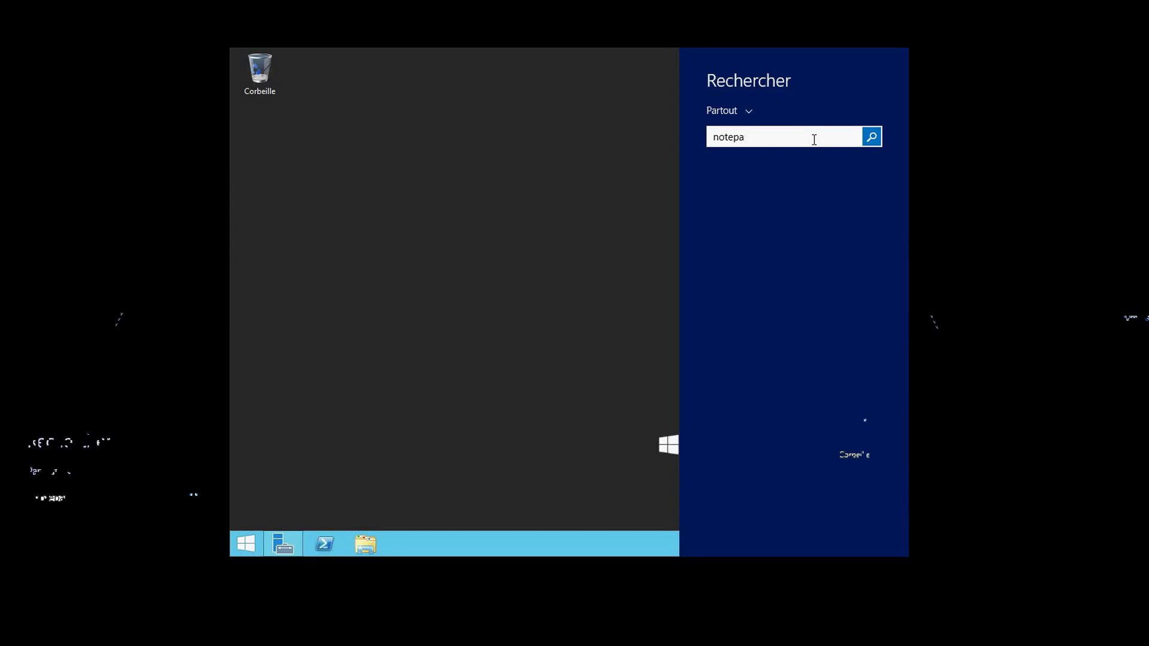
text(d)
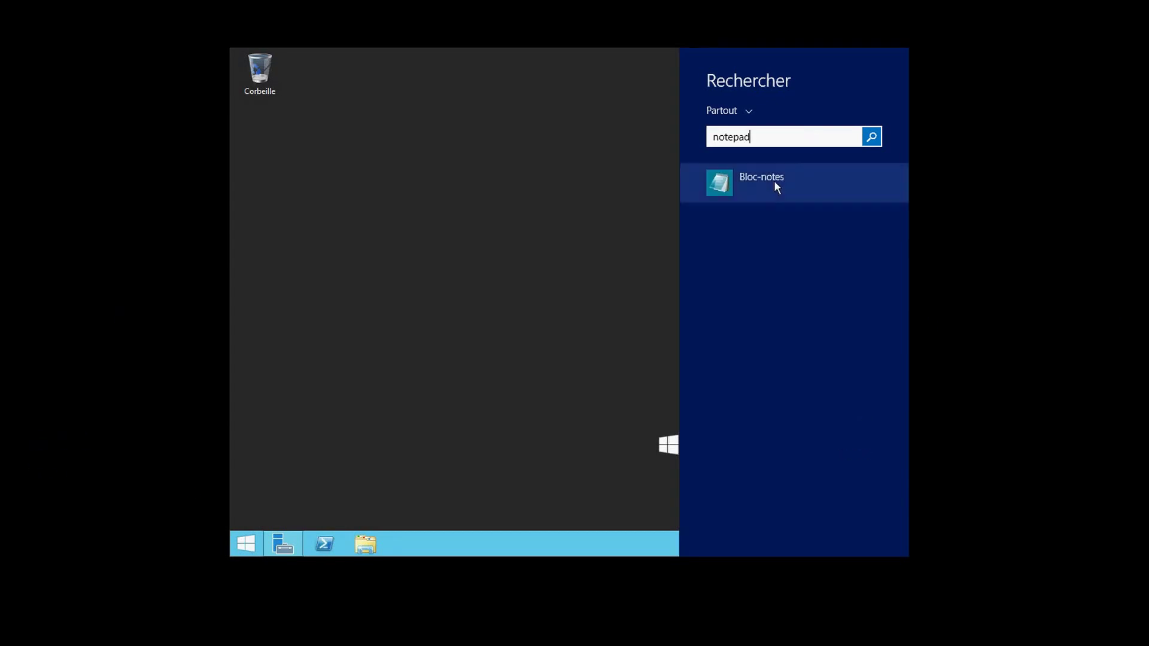
right_click(774, 182)
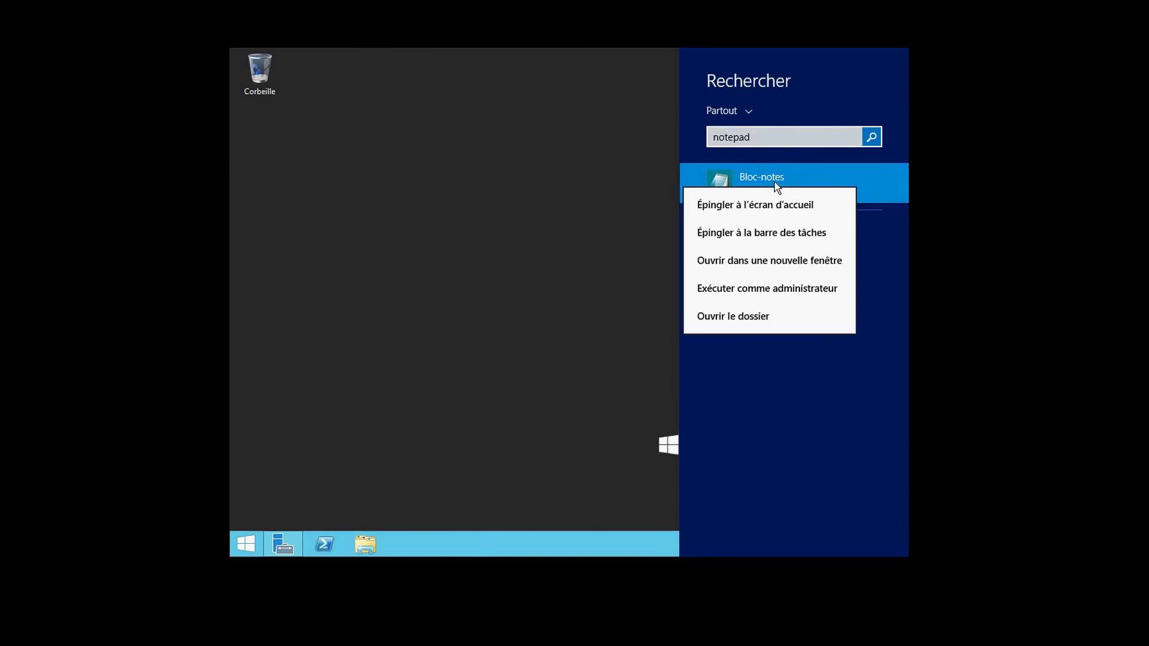
click(752, 233)
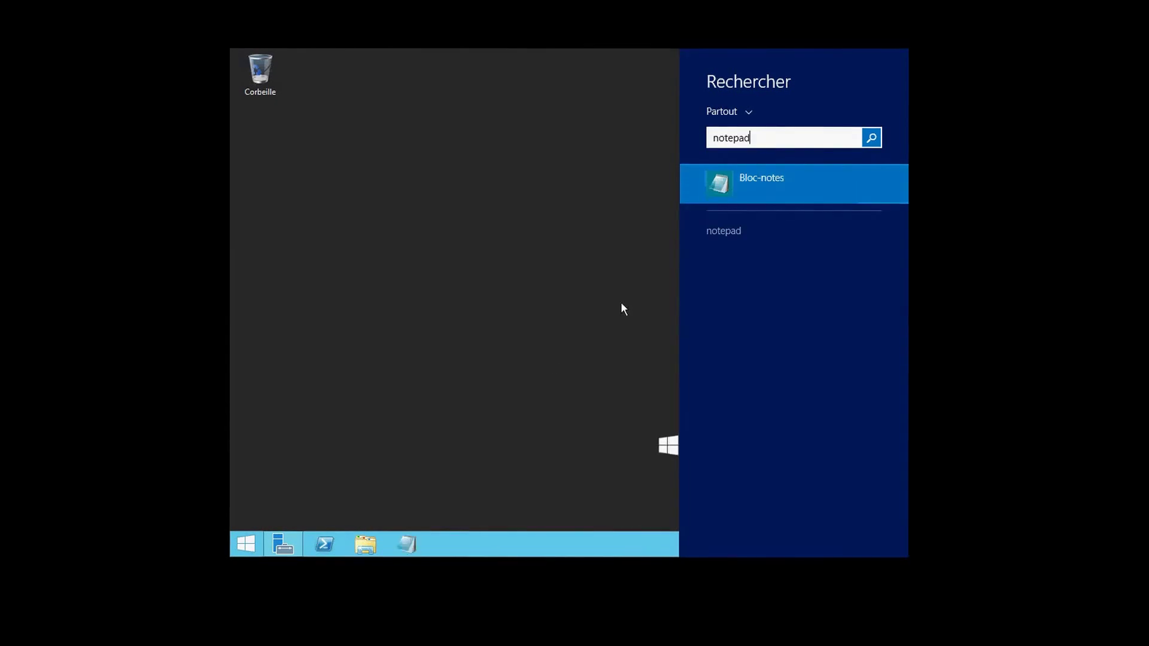
click(549, 358)
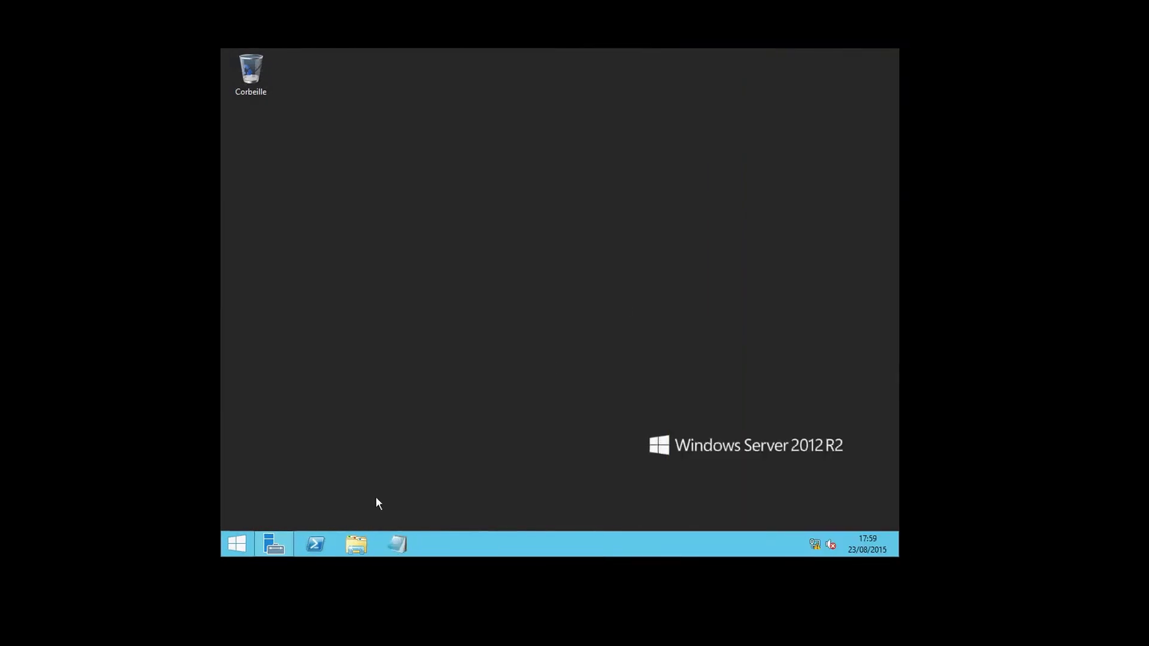
Create a new folder named 'mes partages' at the root of drive C:.
click(362, 553)
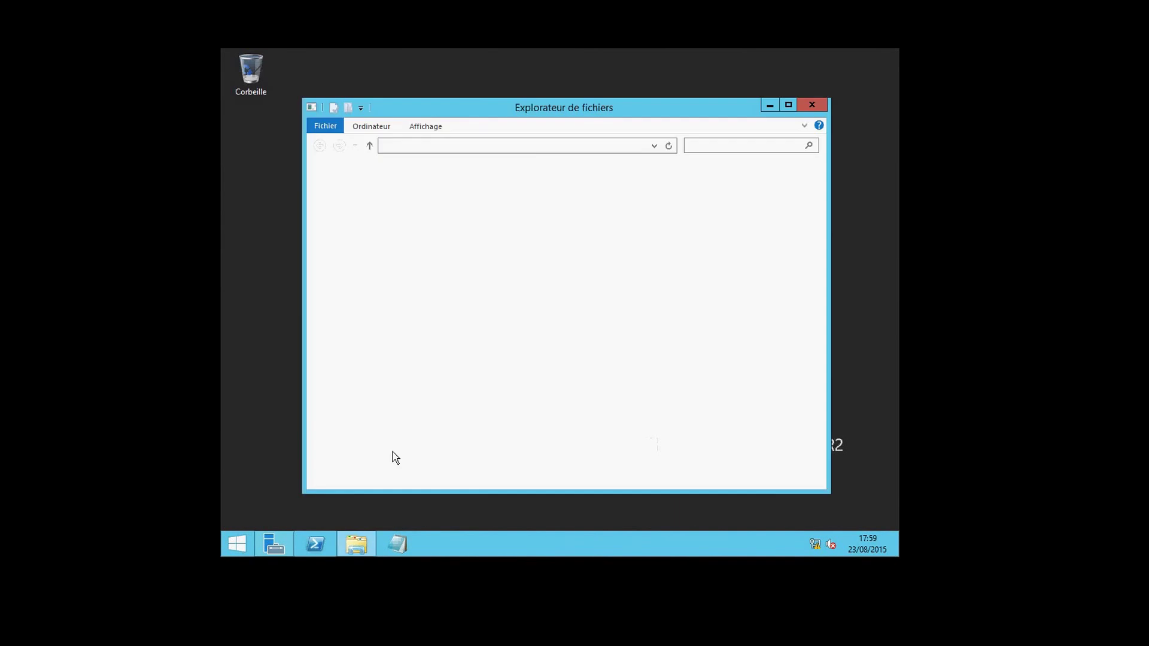
click(378, 339)
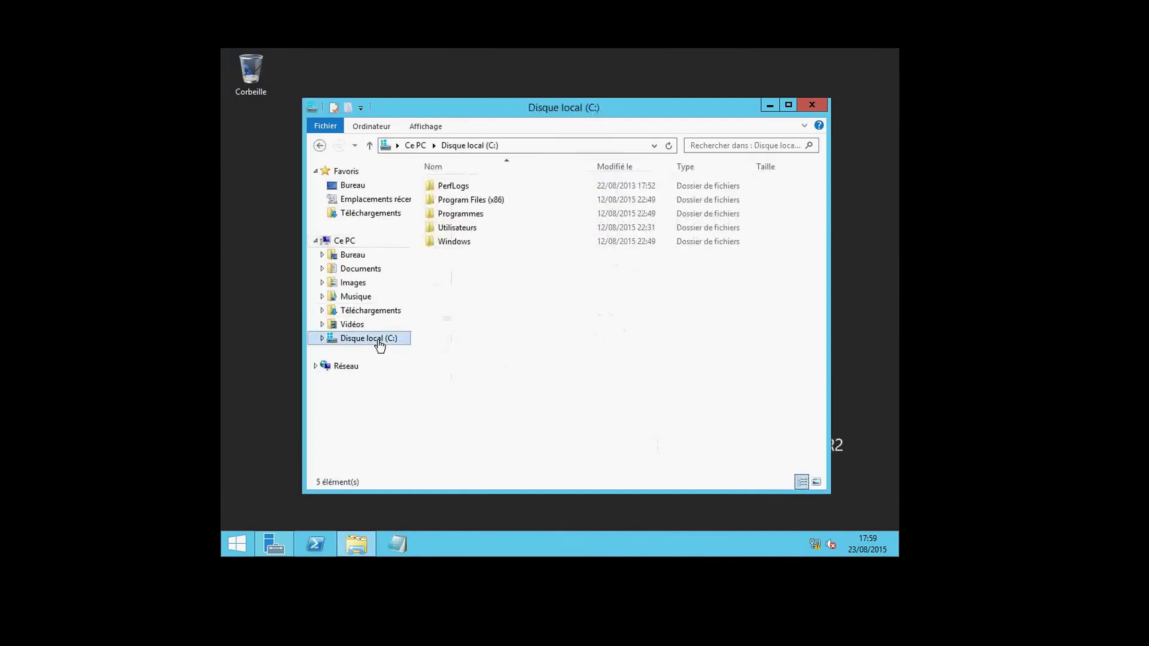
right_click(468, 293)
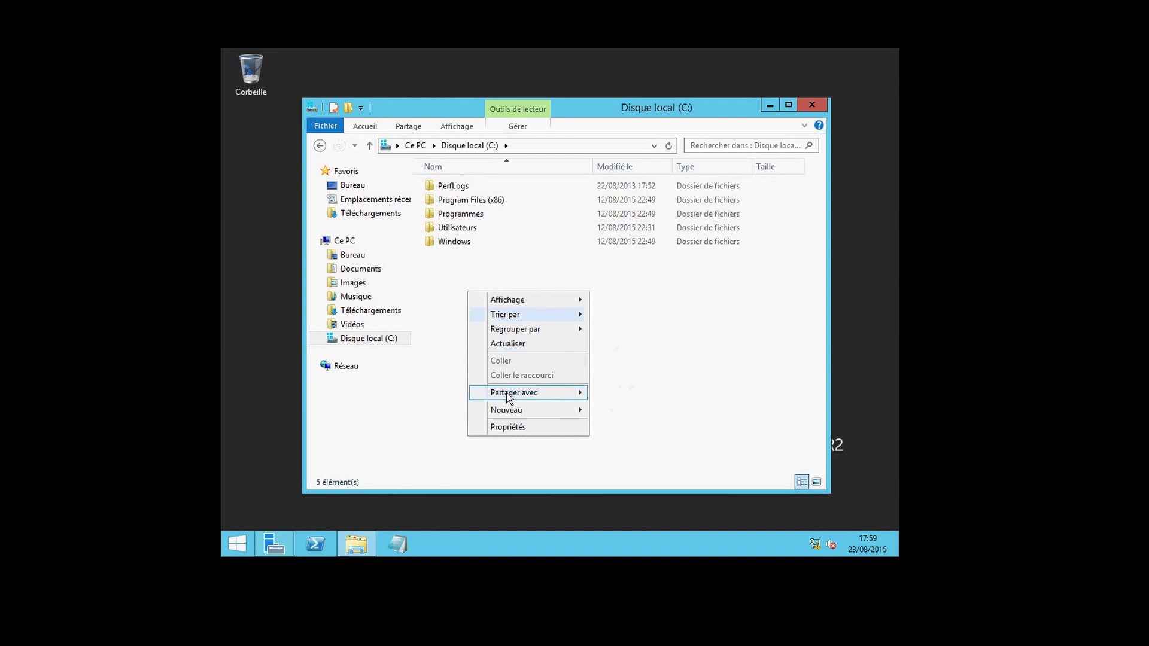
mouse_move(508, 412)
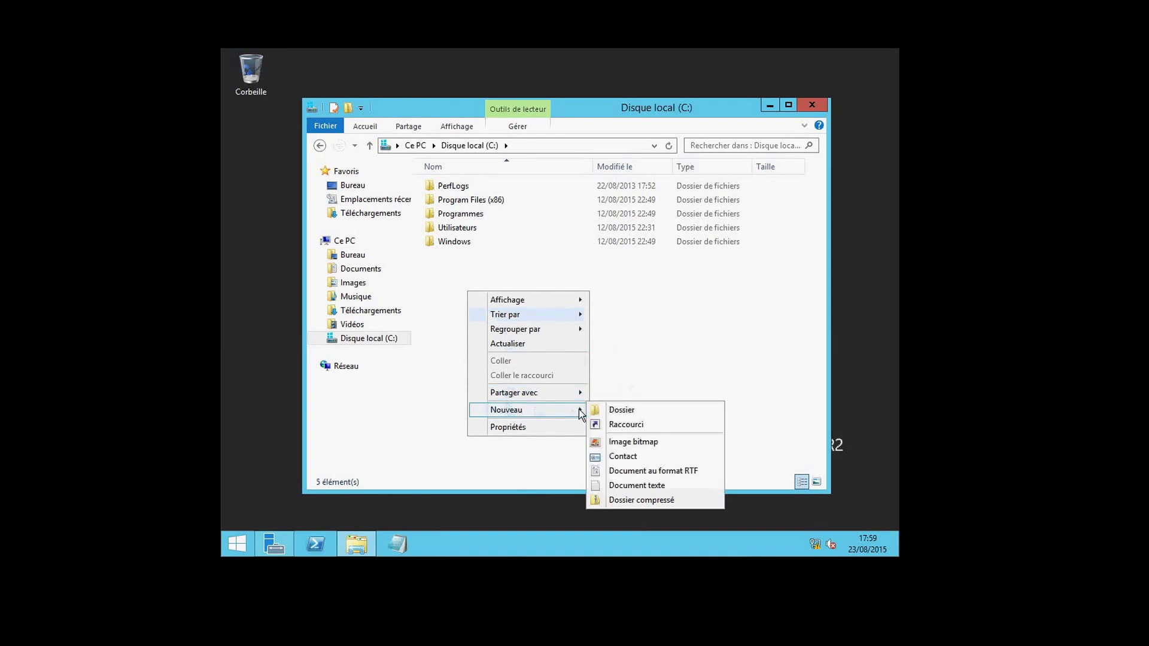
click(606, 409)
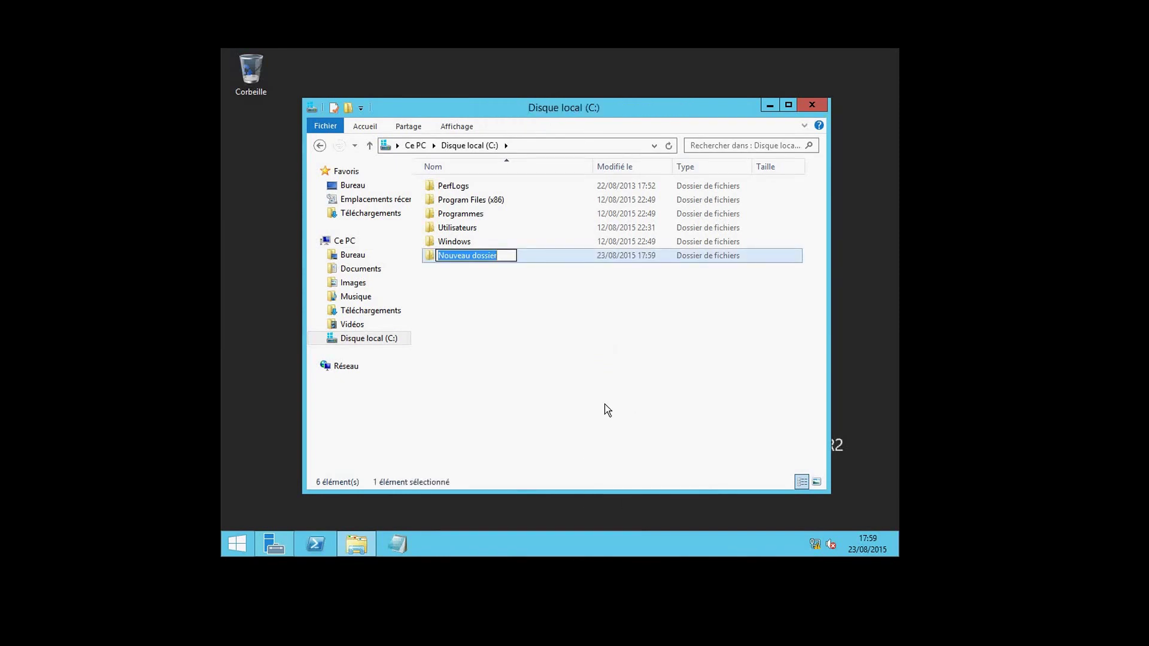
text(mes)
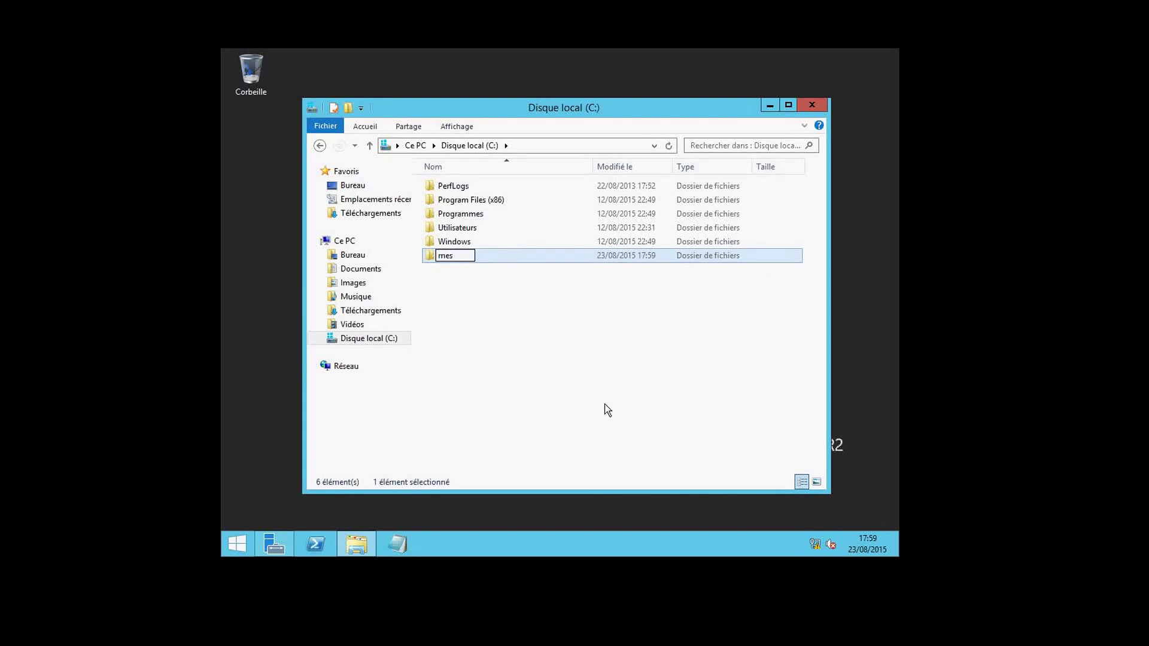
text( partages)
click(607, 410)
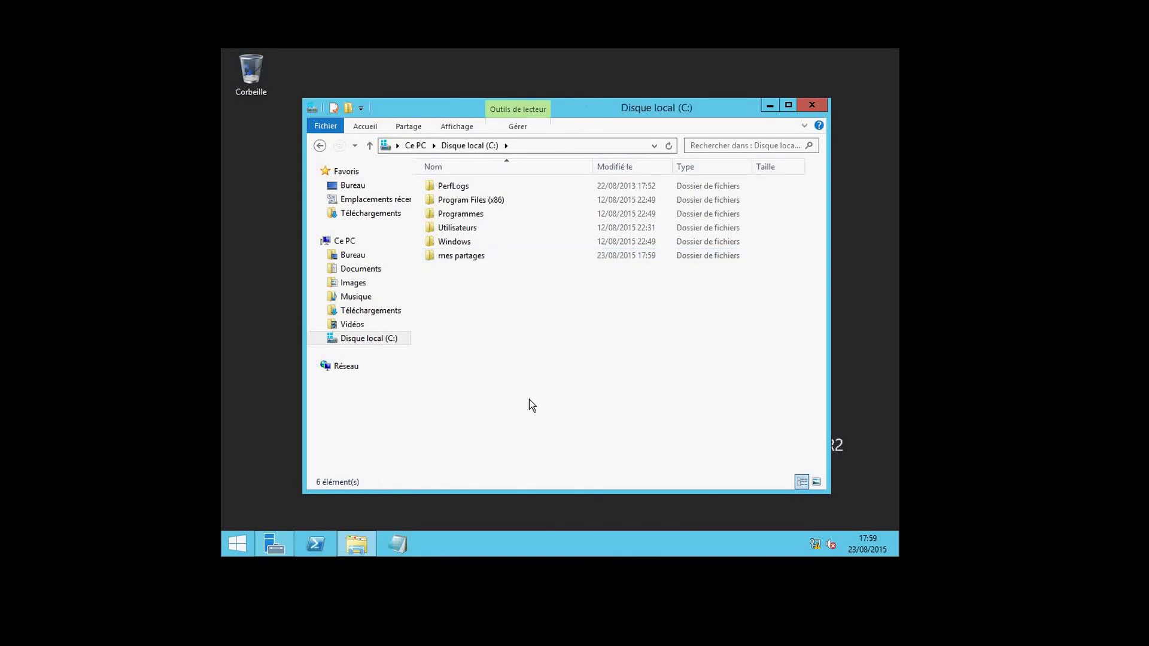
Write 'test' in a new Notepad note and start Save As.
click(406, 552)
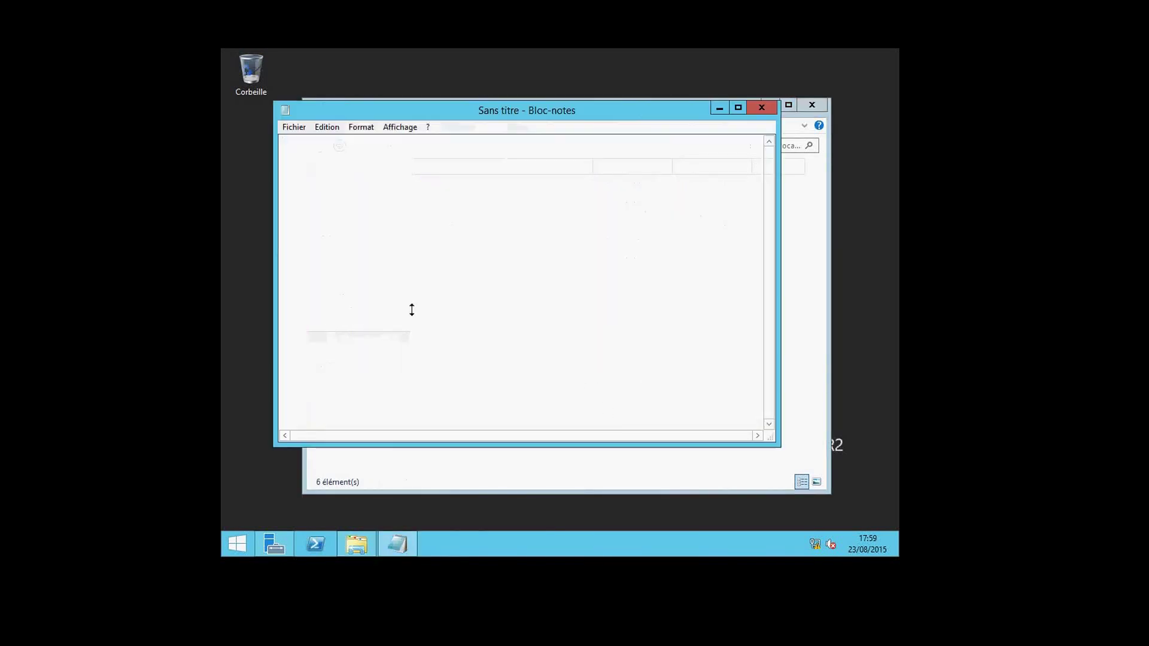
text(test)
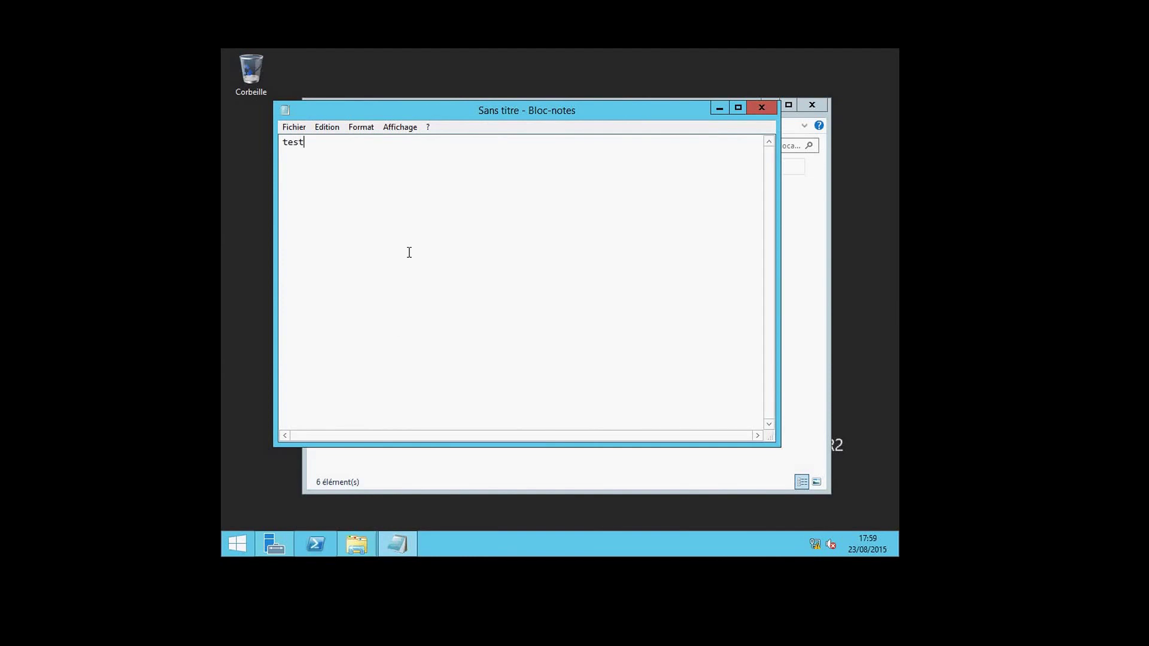
click(290, 129)
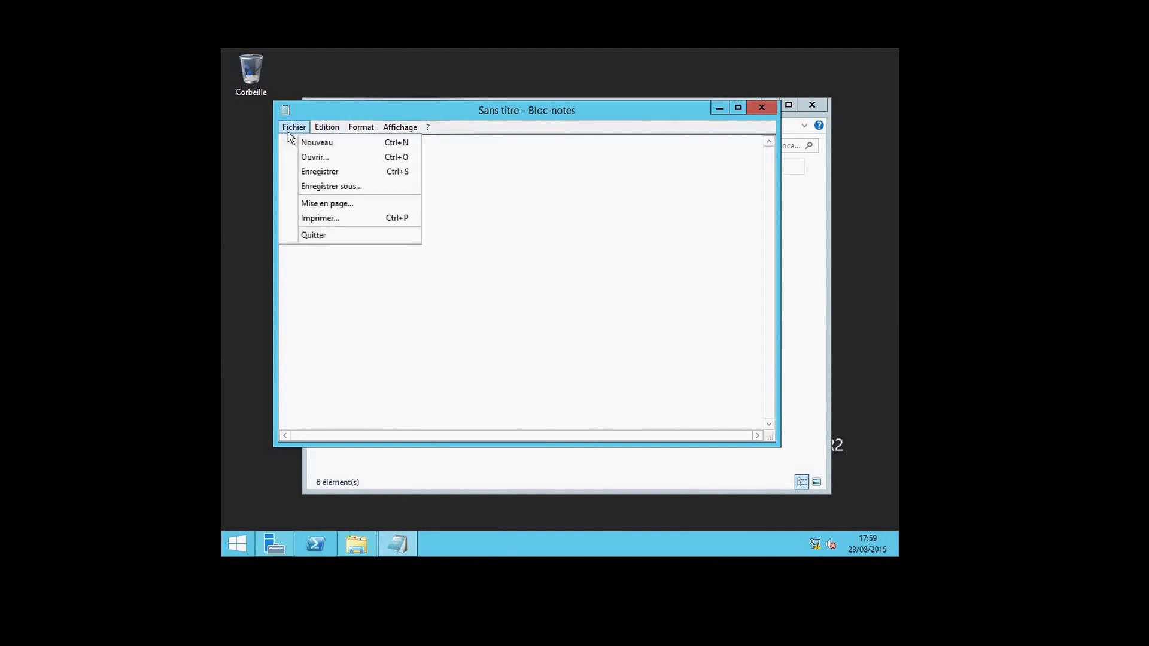
click(306, 187)
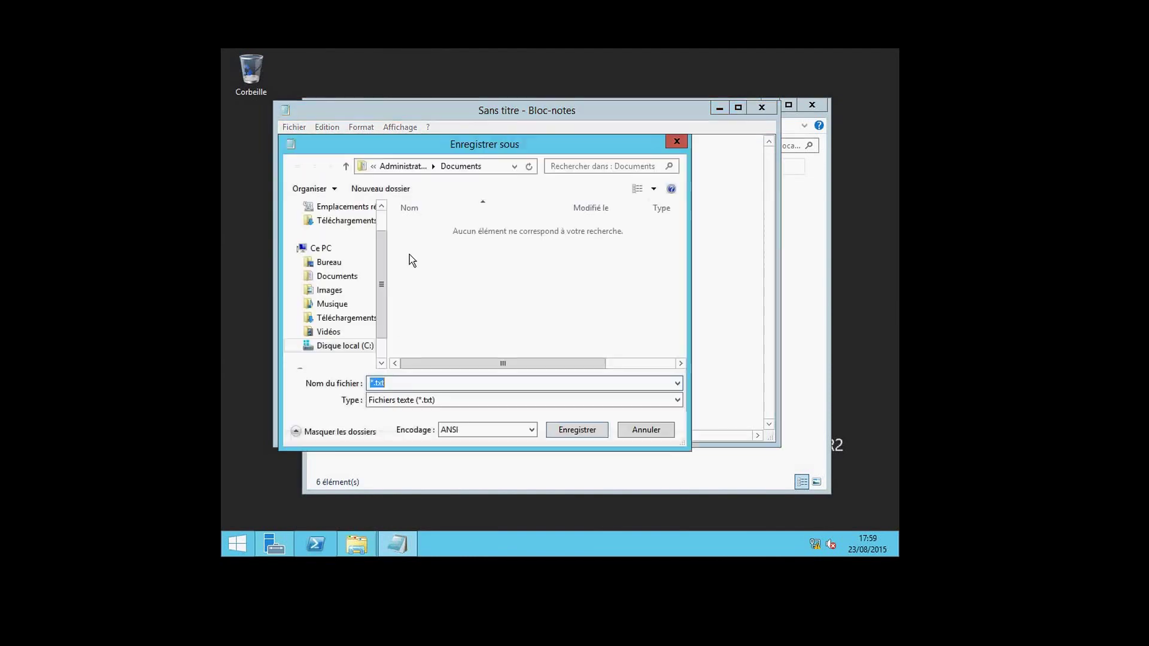
Save the note as test.txt in C:\mes partages.
drag(382, 278, 383, 305)
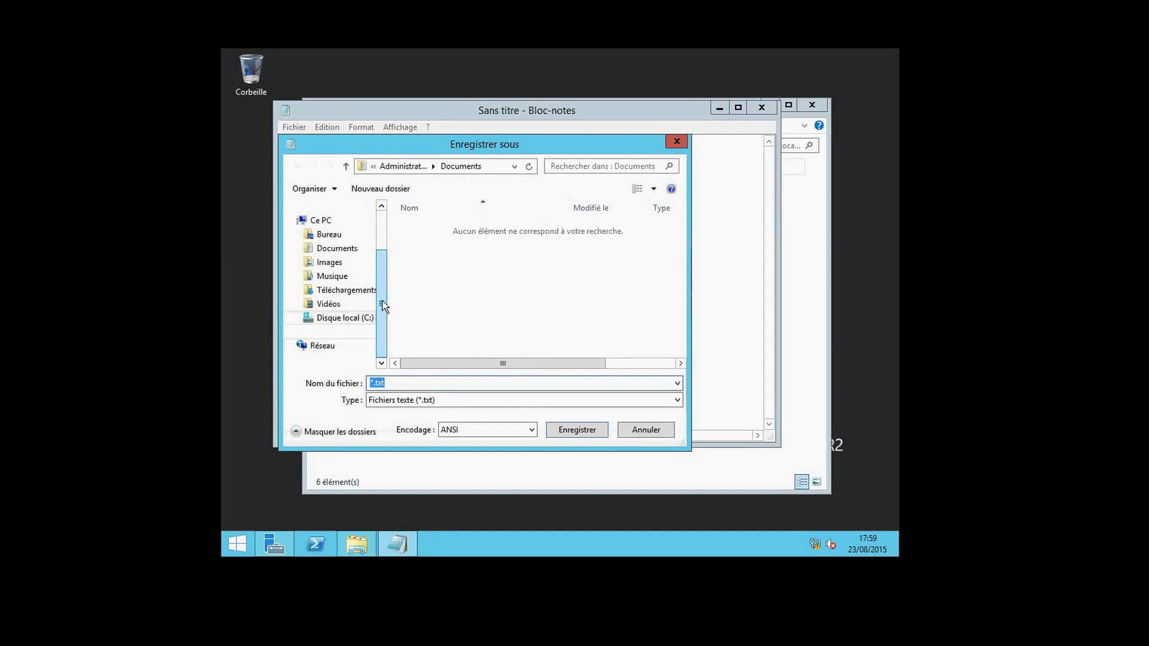
click(353, 319)
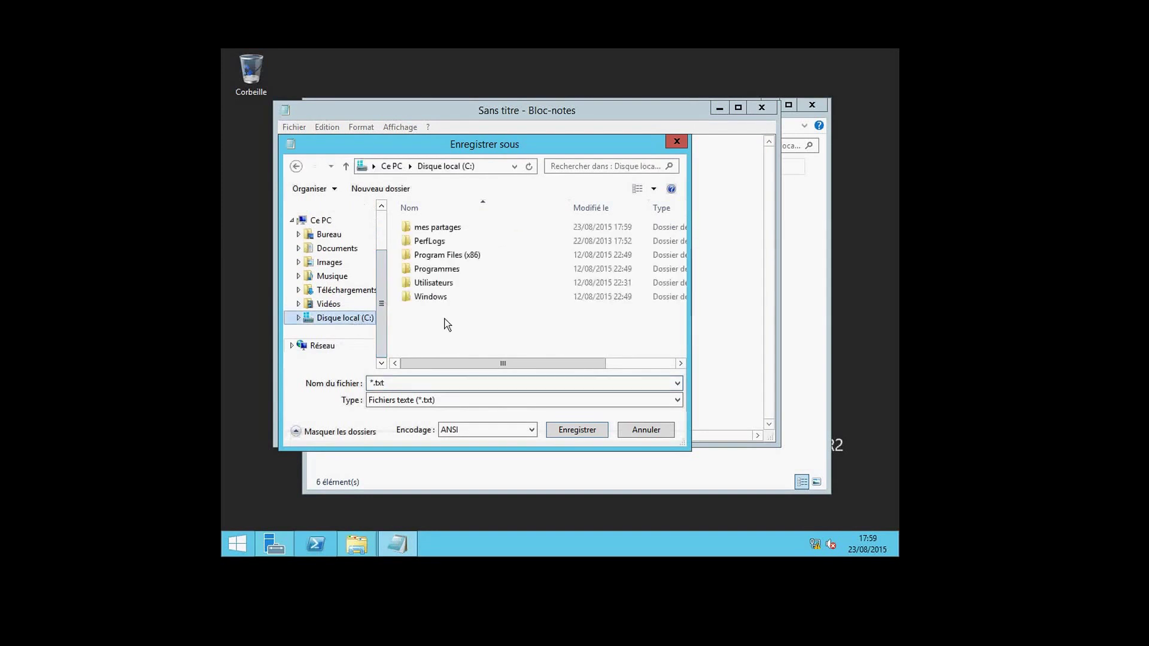
double_click(438, 230)
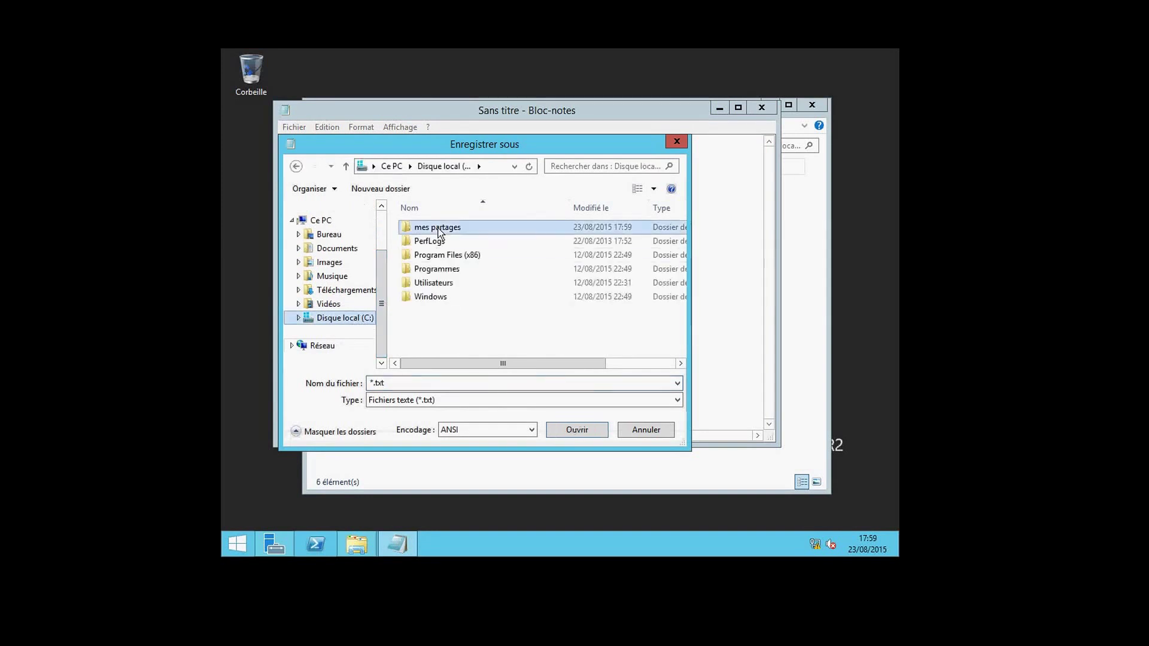
double_click(374, 382)
click(373, 382)
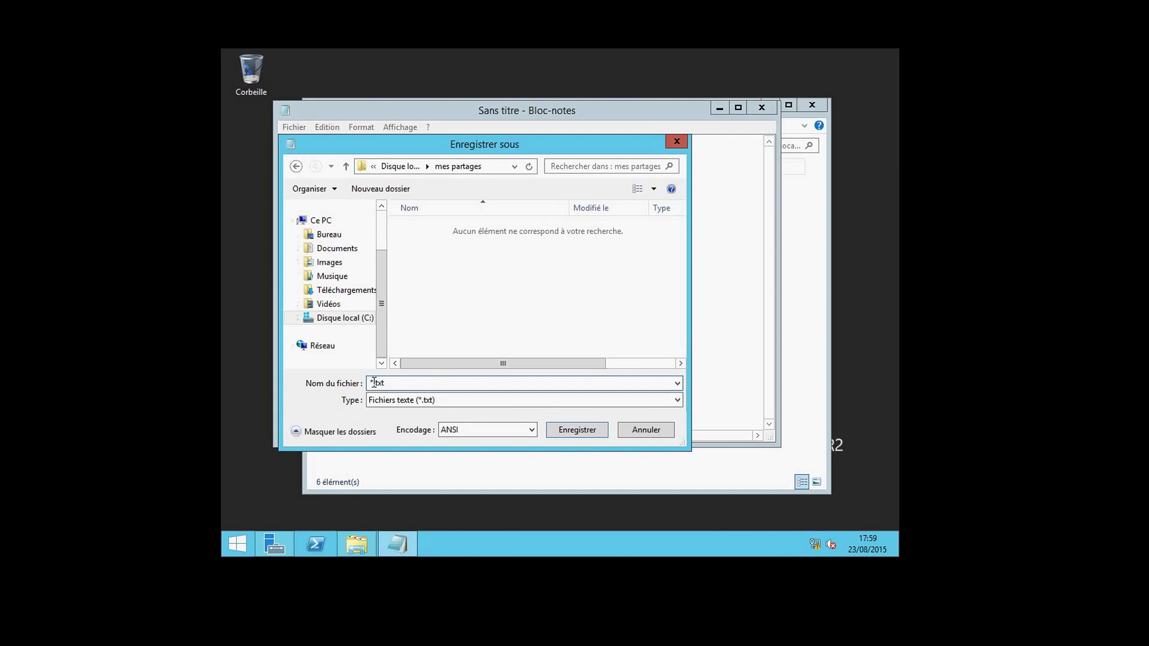
key(BackSpace)
text(test)
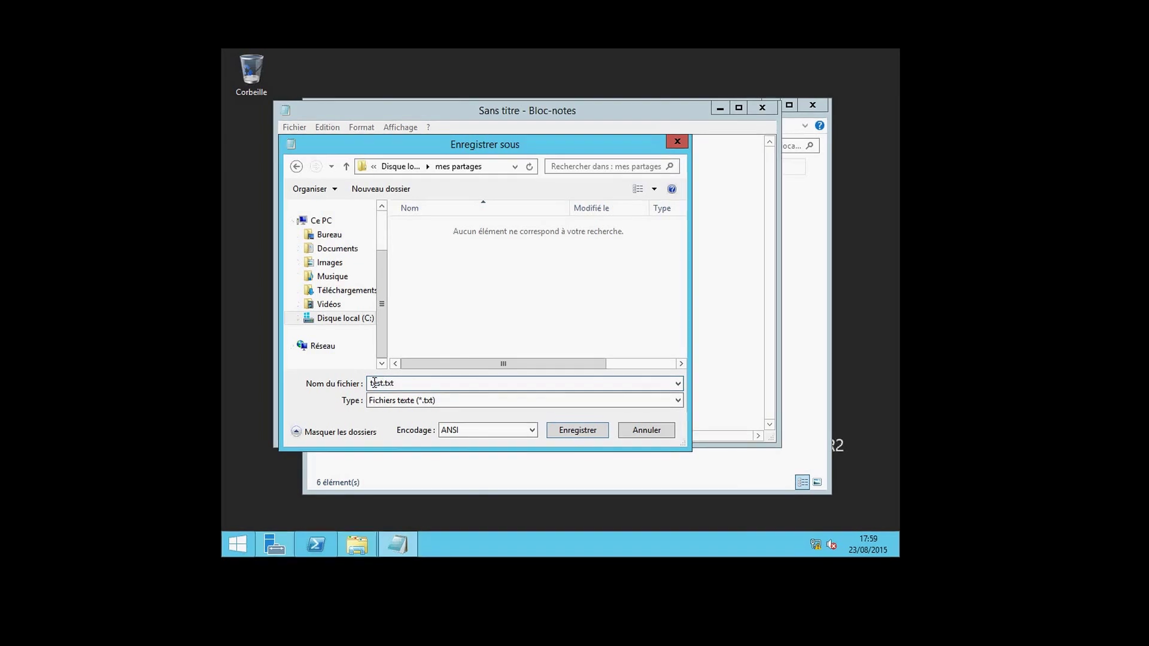
click(572, 429)
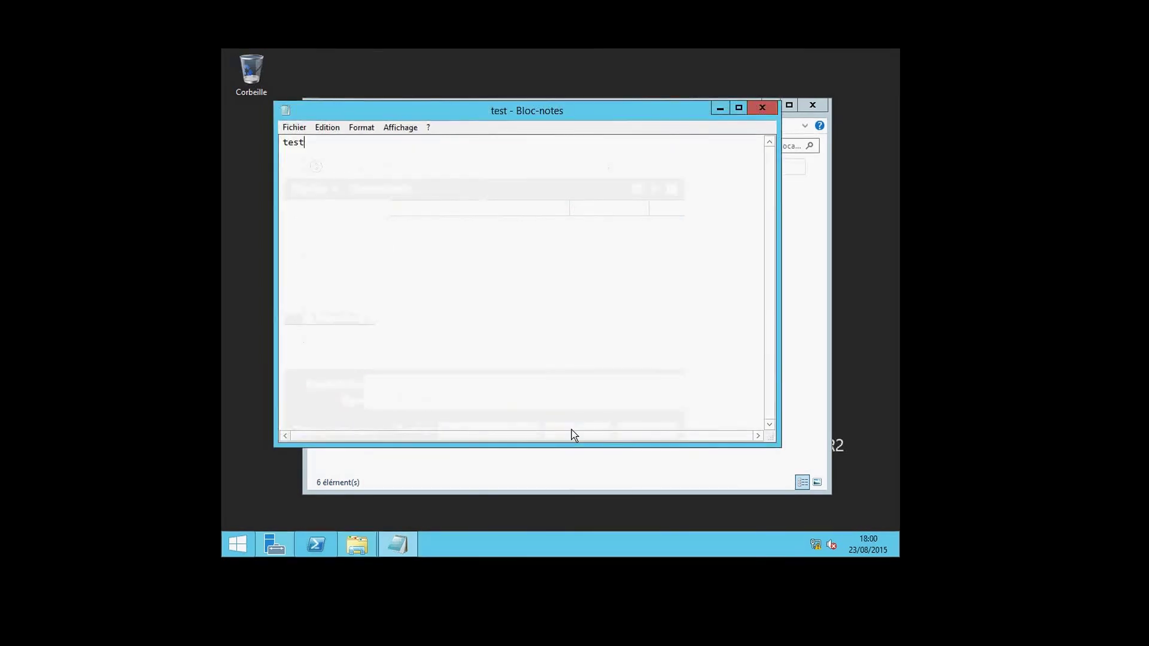
Close Notepad, confirm test is inside mes partages, and close the folder window.
click(767, 112)
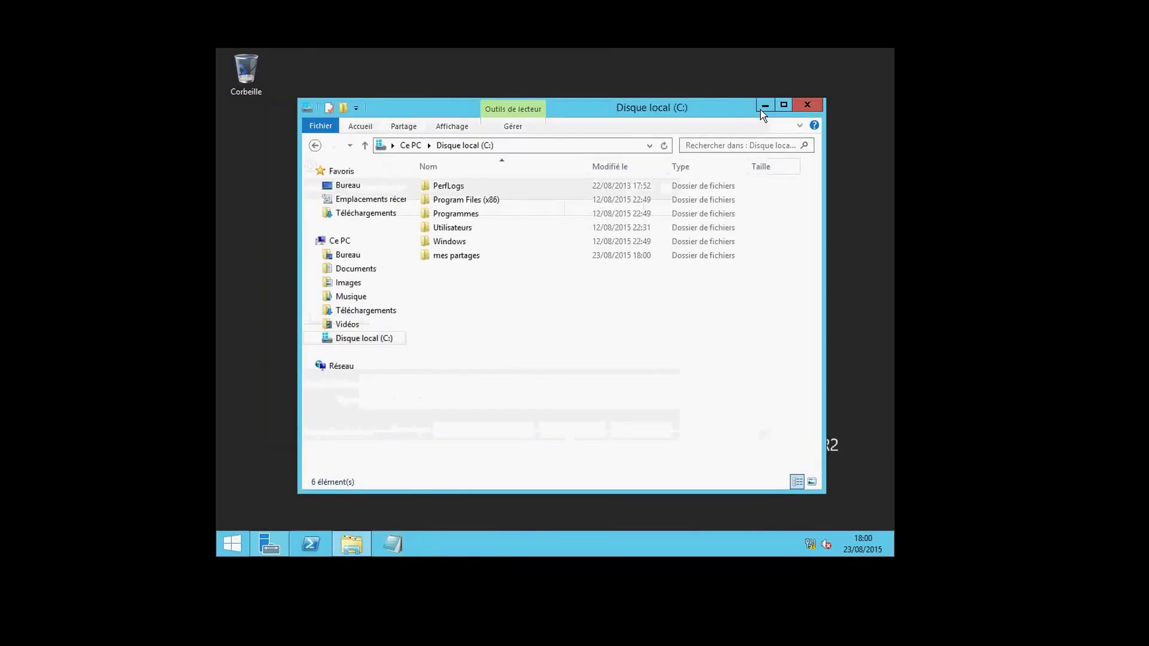
double_click(476, 257)
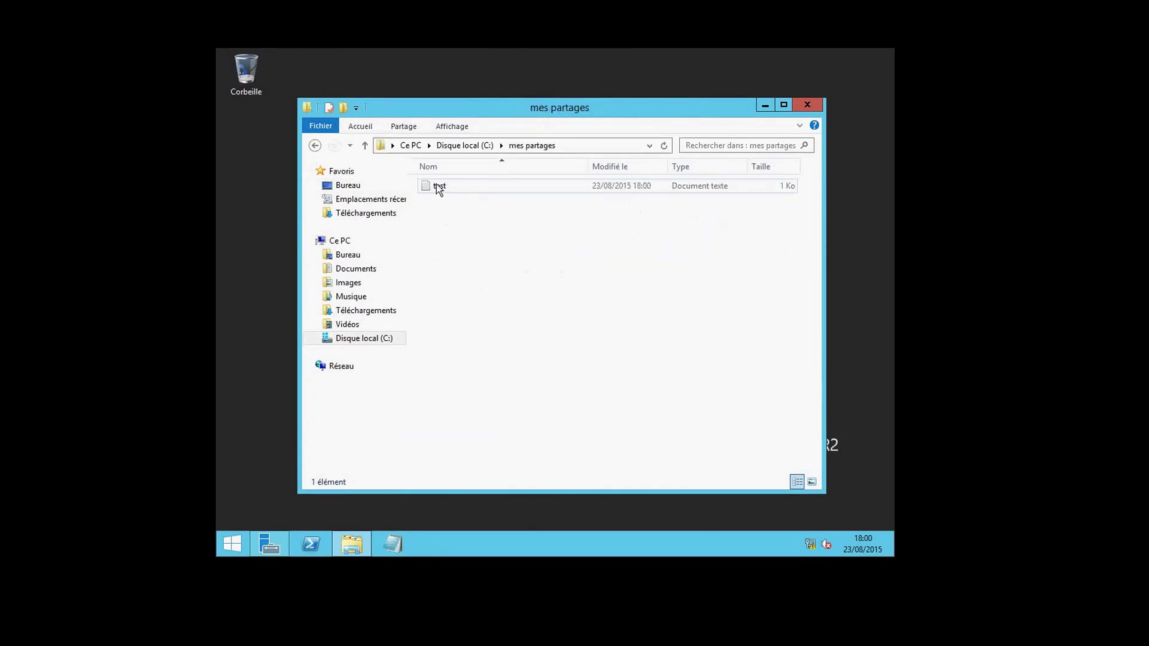
click(806, 105)
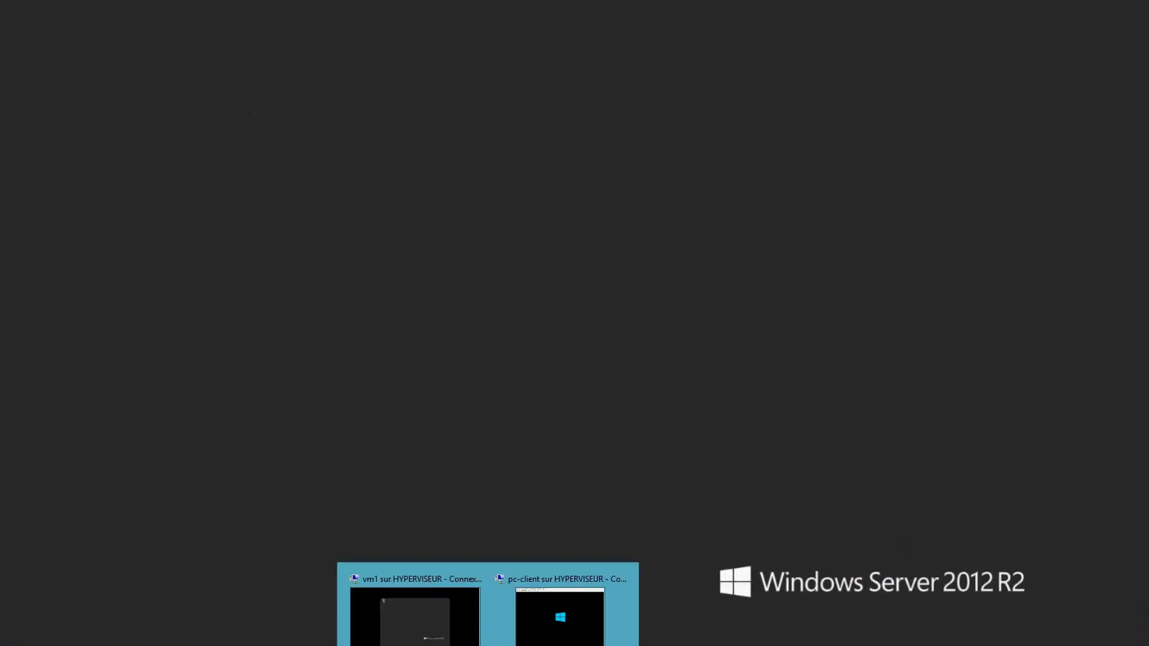
Switch to the pc-client VM's desktop in full screen.
click(545, 623)
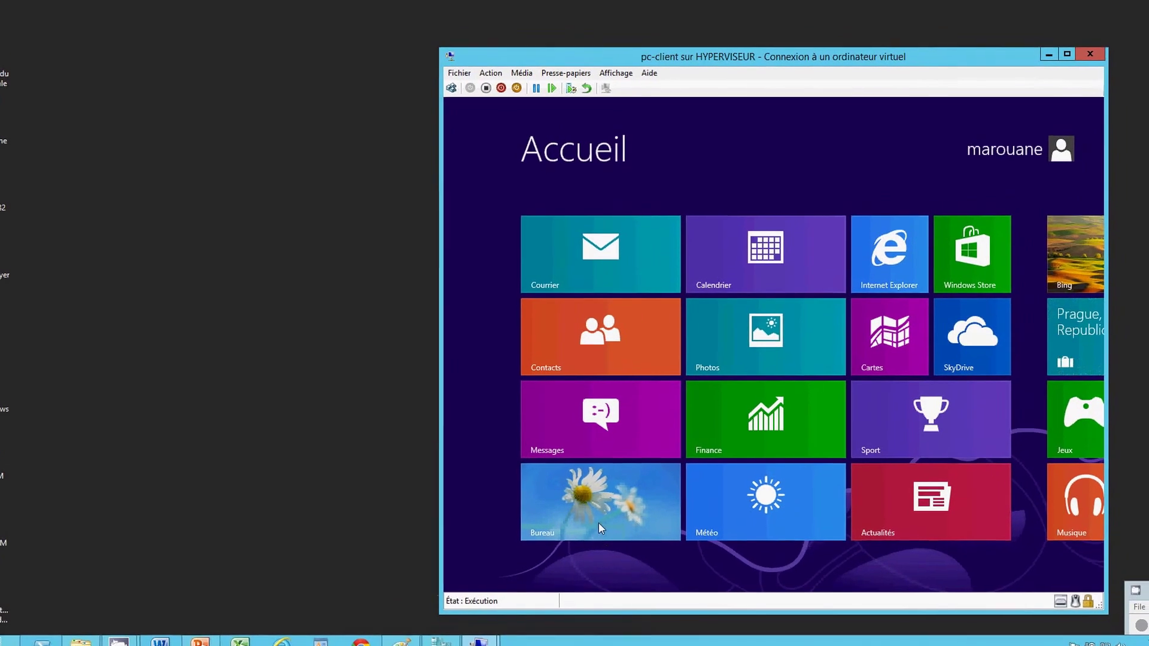
click(598, 521)
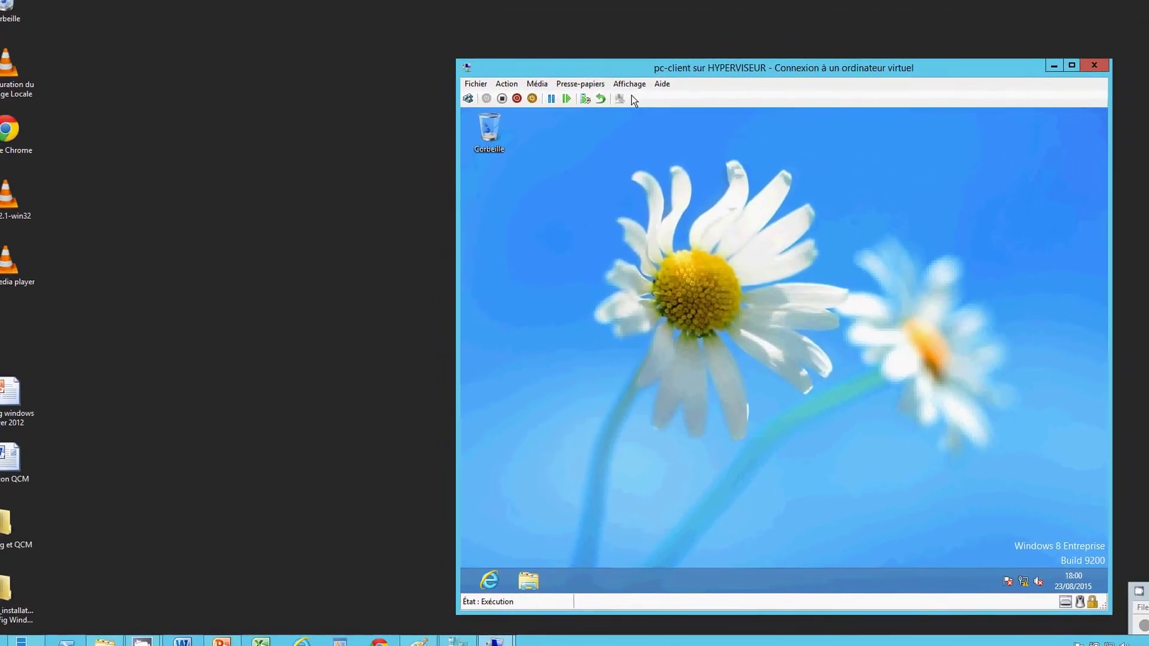
click(622, 90)
click(625, 106)
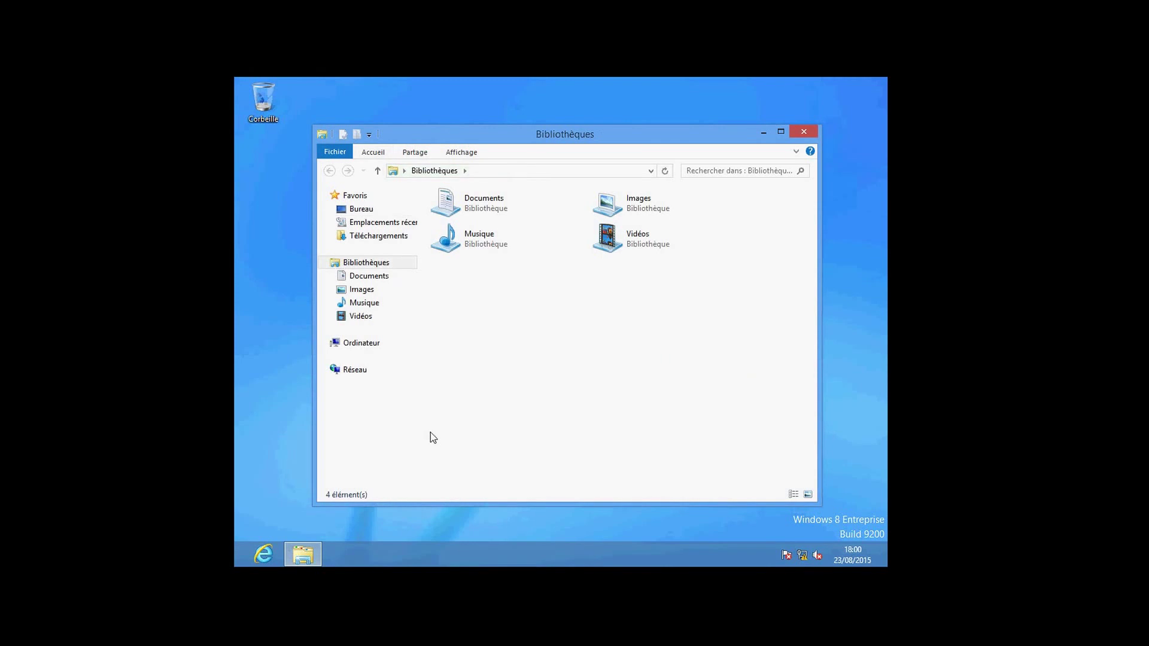
In Réseau, turn on network discovery and file sharing for all public networks.
click(354, 370)
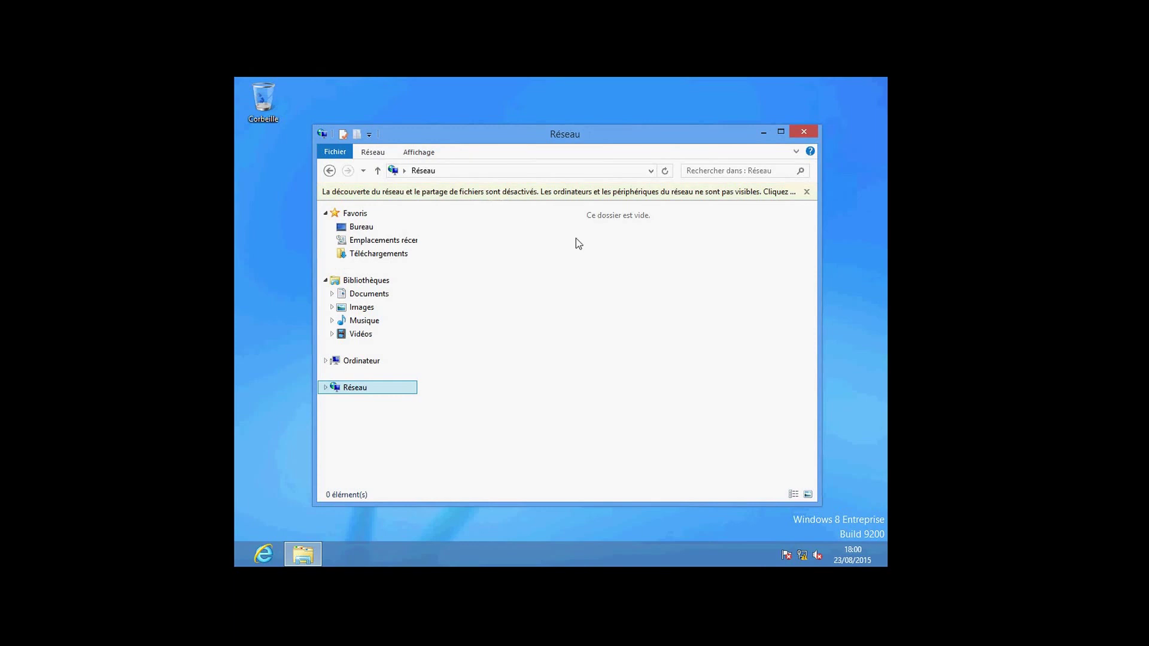
click(775, 192)
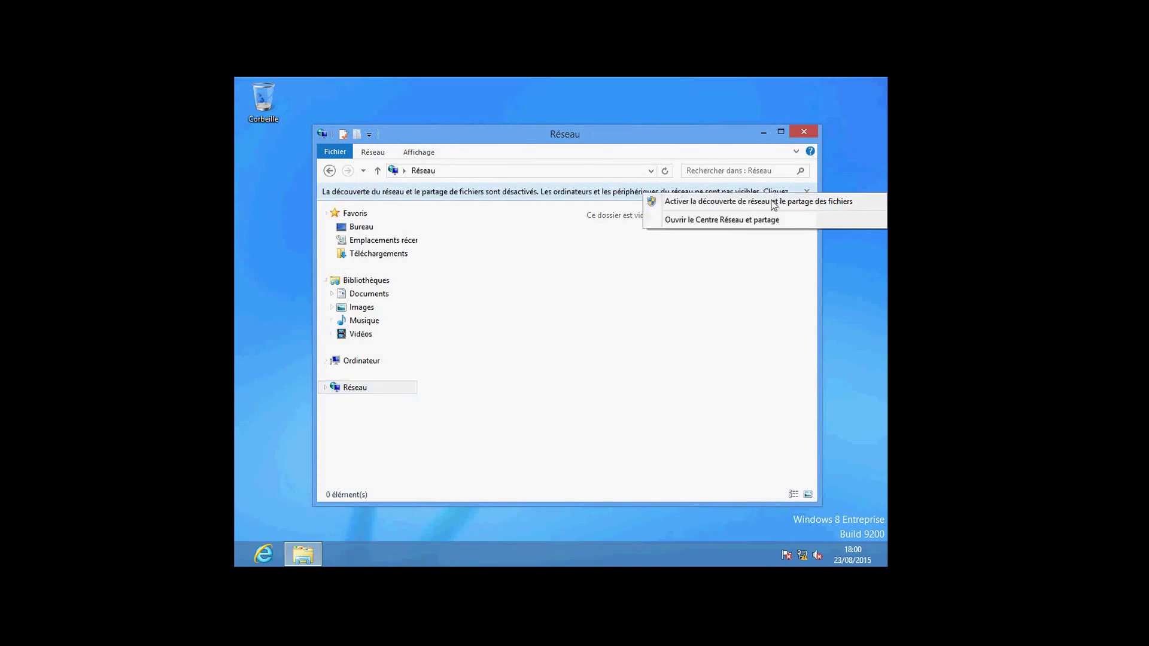
click(773, 204)
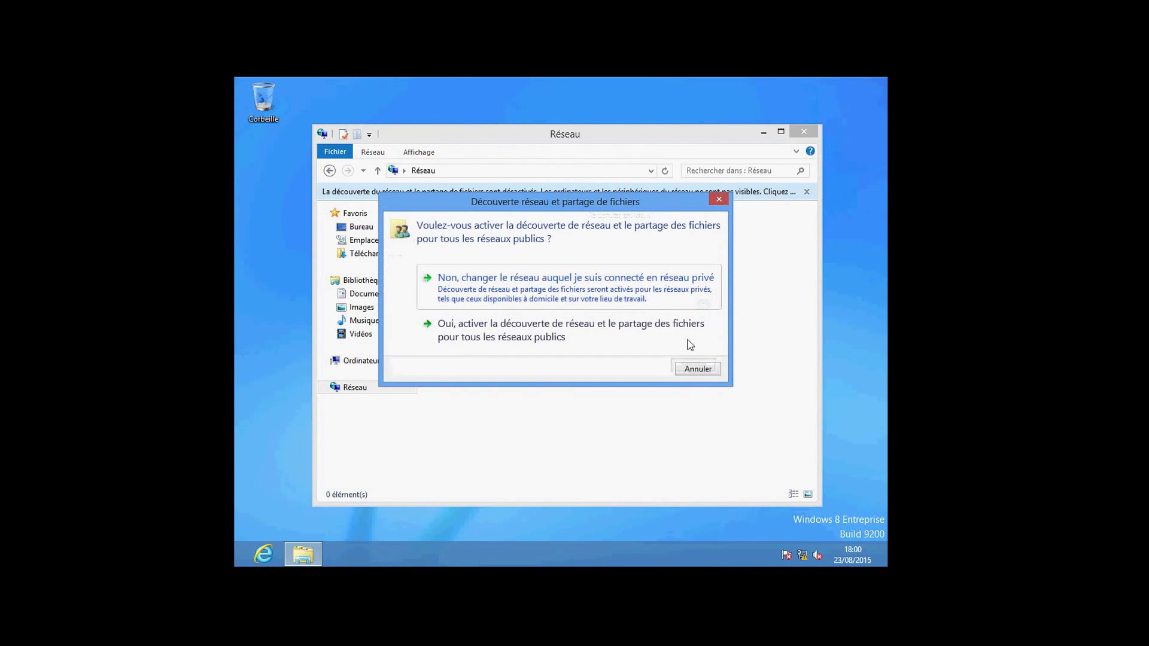
click(689, 346)
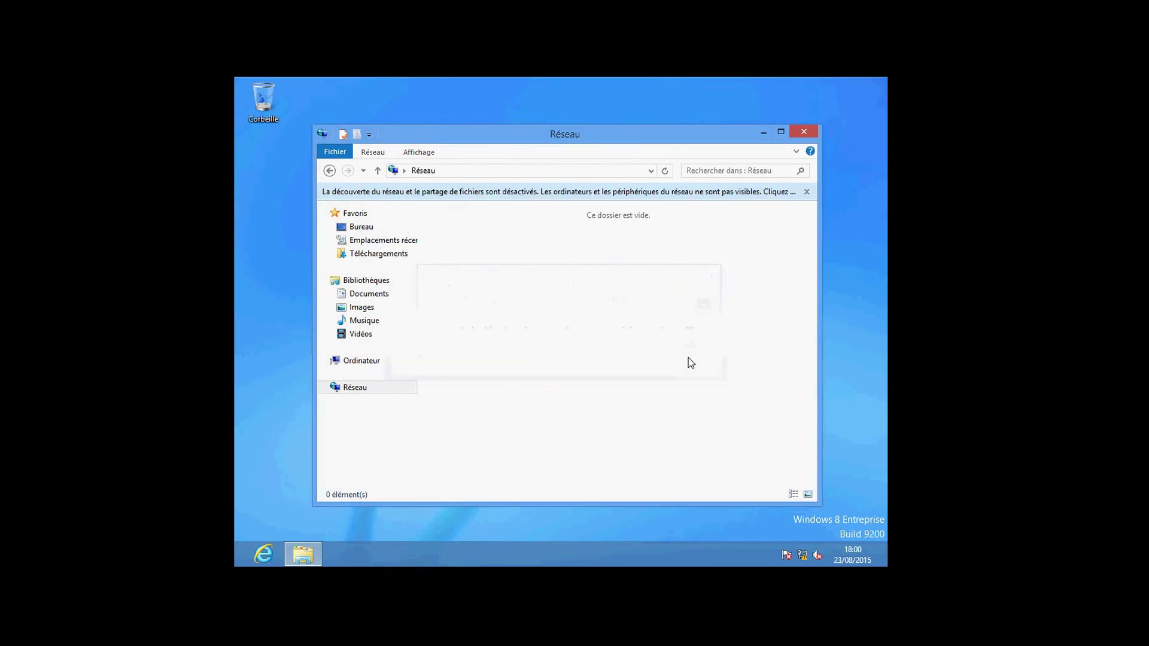
click(536, 172)
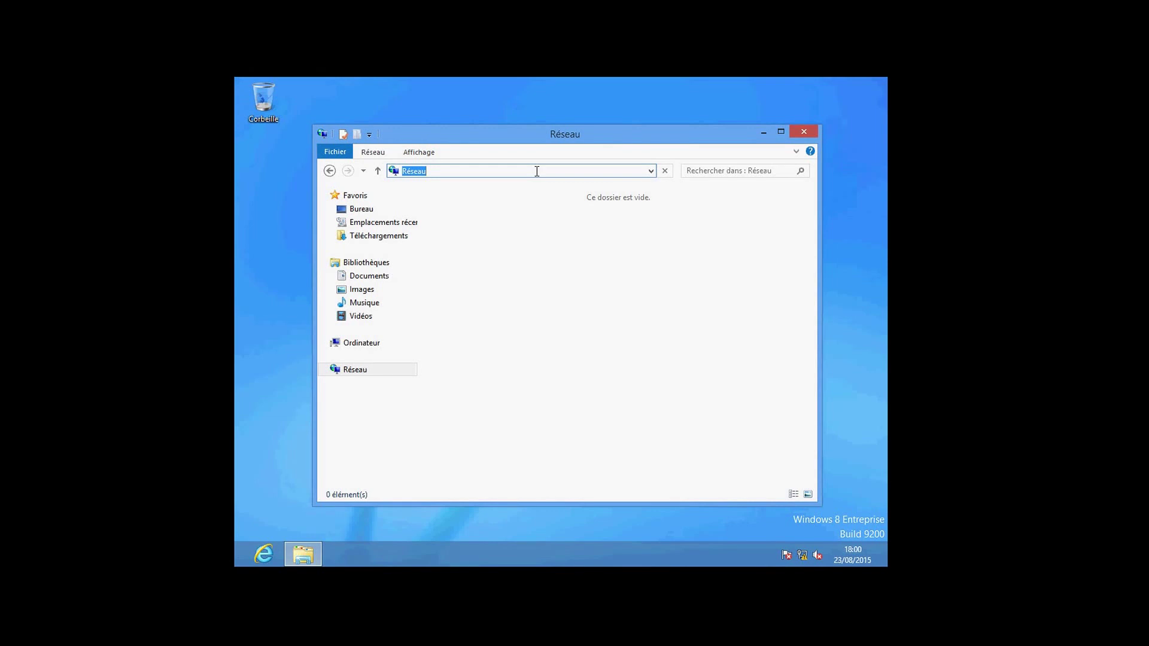
Browse to the \\vm1 server from the Explorer address bar.
text(\\vm&)
key(BackSpace)
key(ctrl+a)
key(Right)
text(1)
key(ctrl+a)
key(Return)
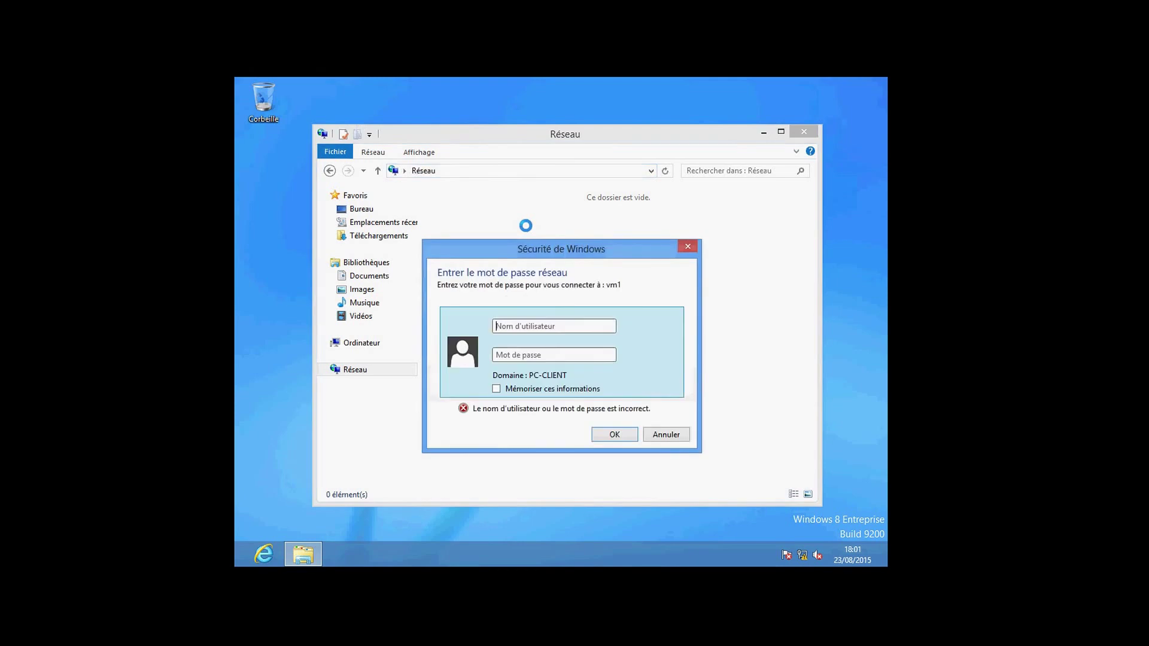
Authenticate as administrateur with the account password.
click(516, 329)
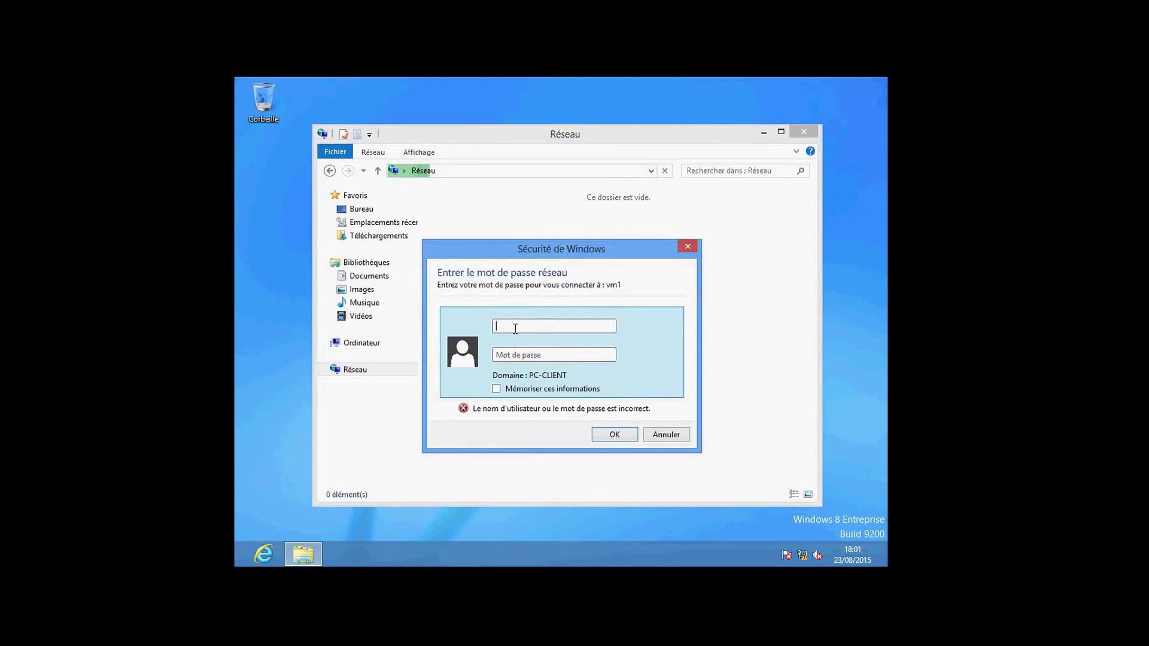
text(administrateur)
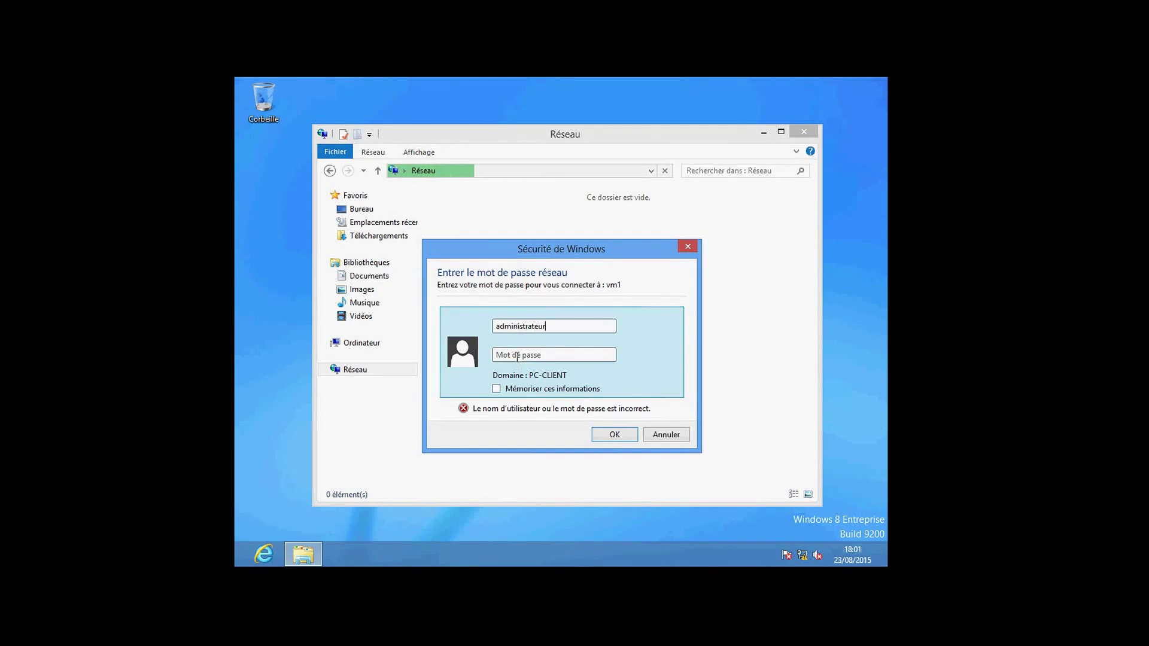
click(516, 355)
text(Password1)
key(Return)
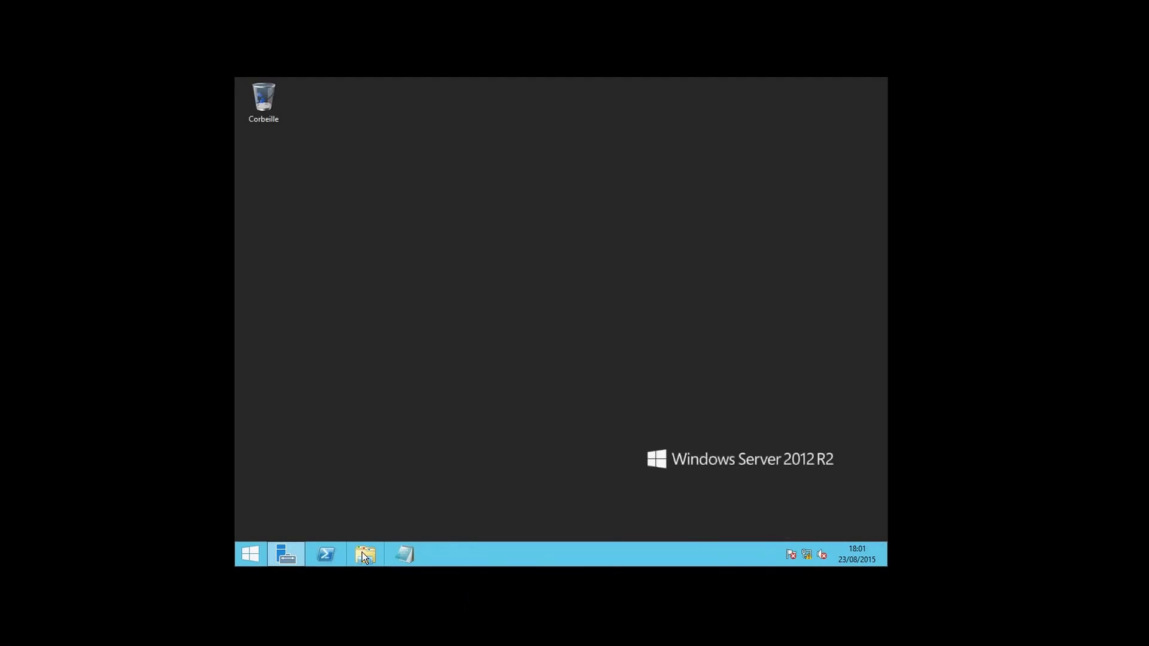
Share C:\mes partages with Administrateur at Lecture/écriture, making it \\VM1\mes partages.
click(365, 556)
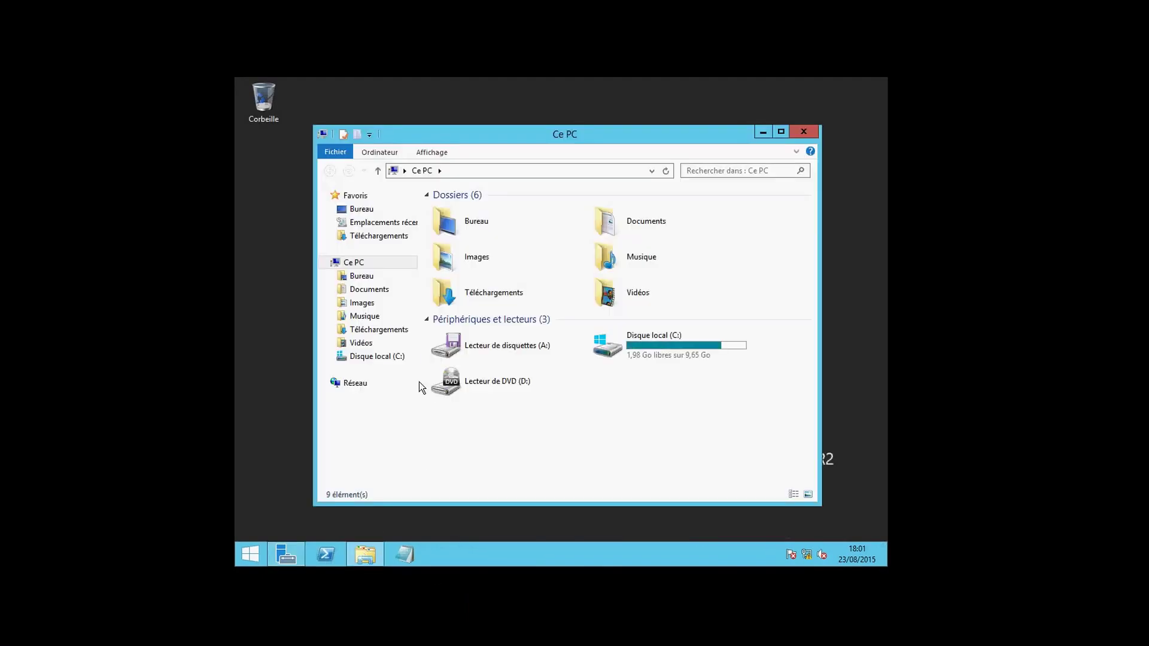
click(398, 359)
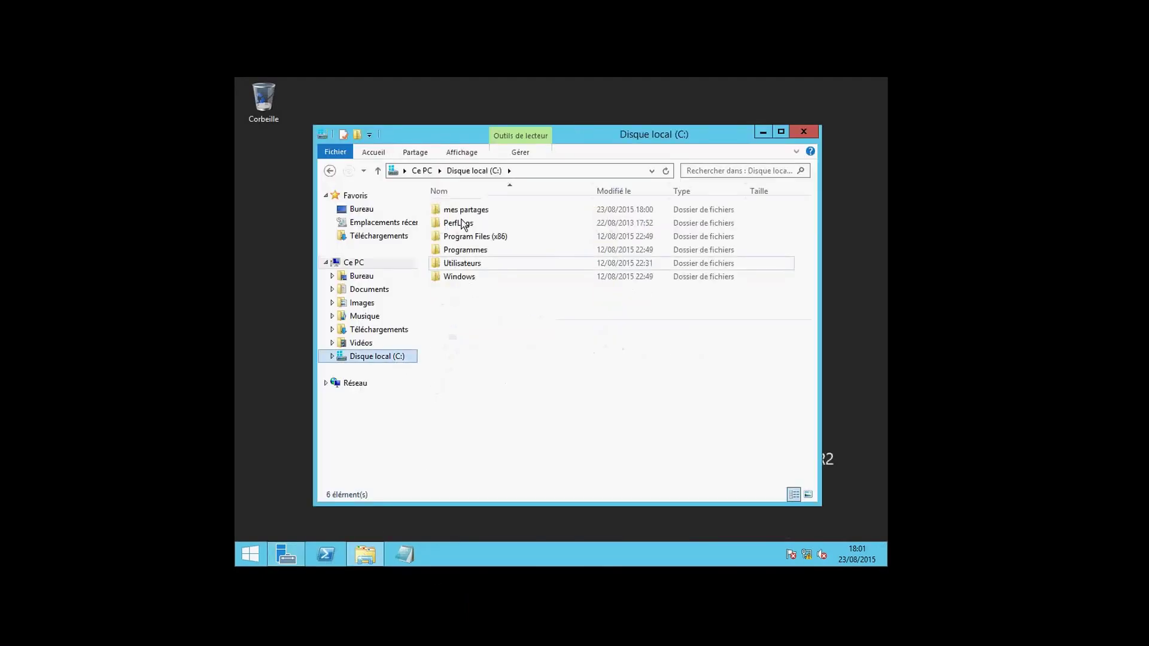
right_click(462, 215)
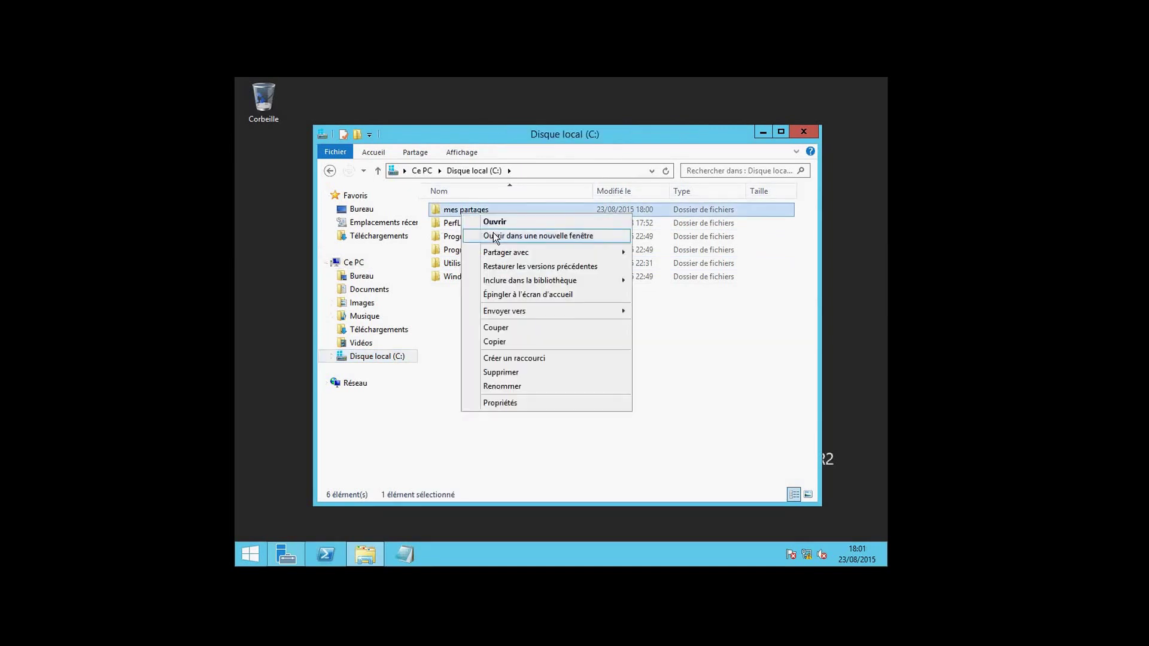
mouse_move(514, 253)
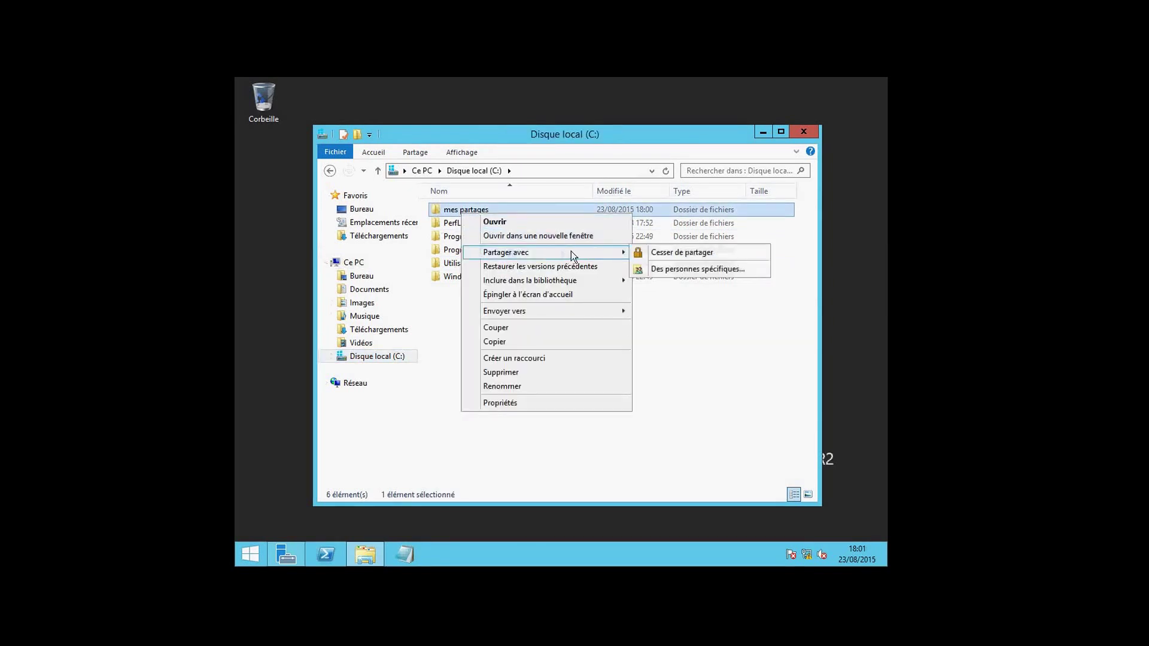
click(662, 269)
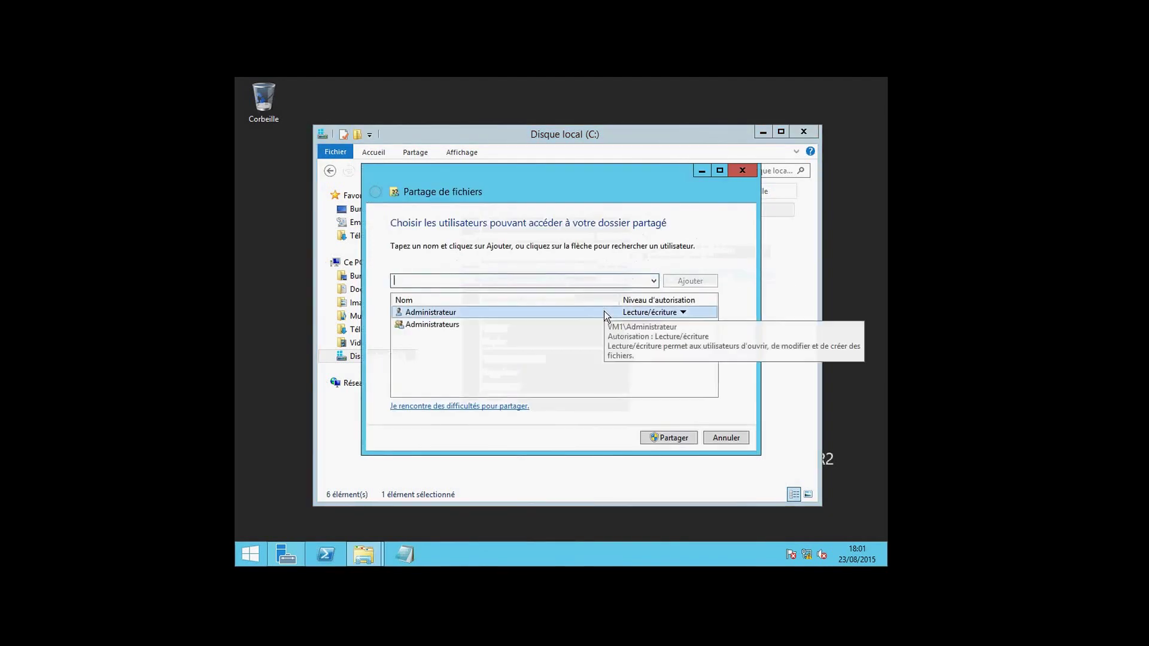
click(604, 311)
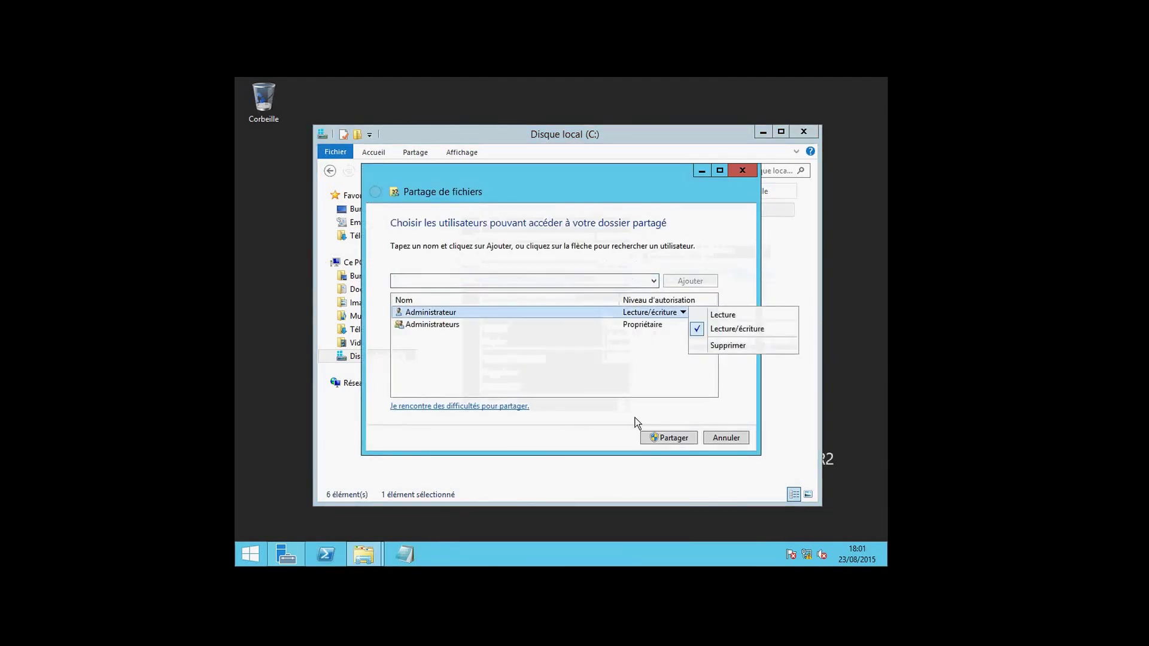
click(660, 436)
click(660, 436)
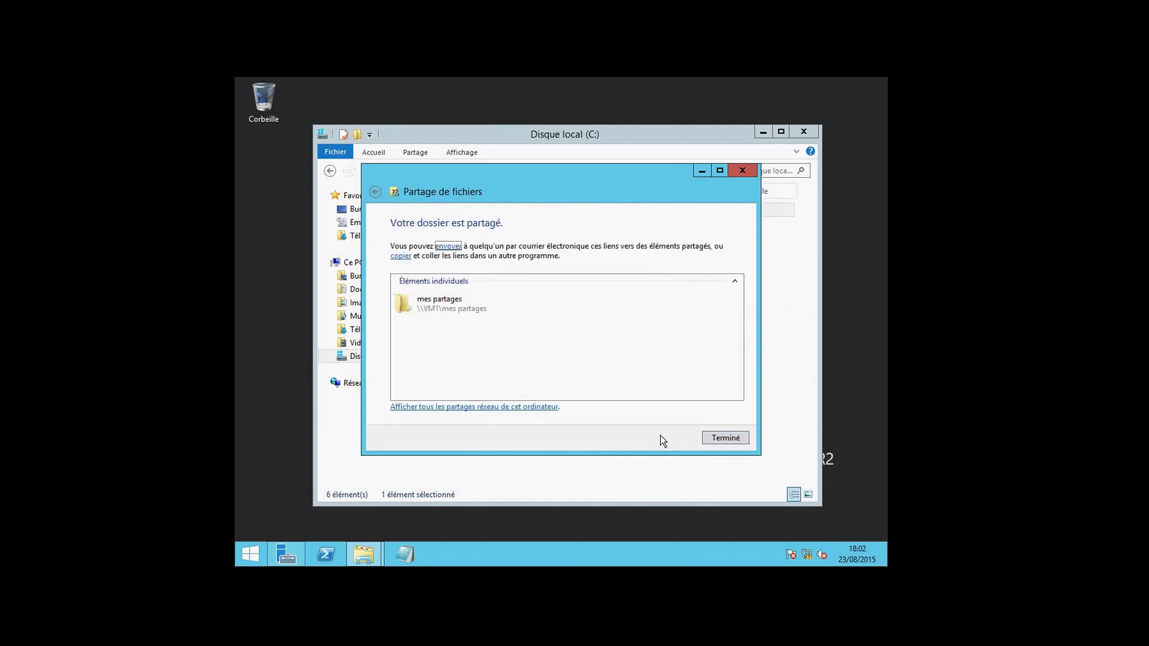
click(724, 441)
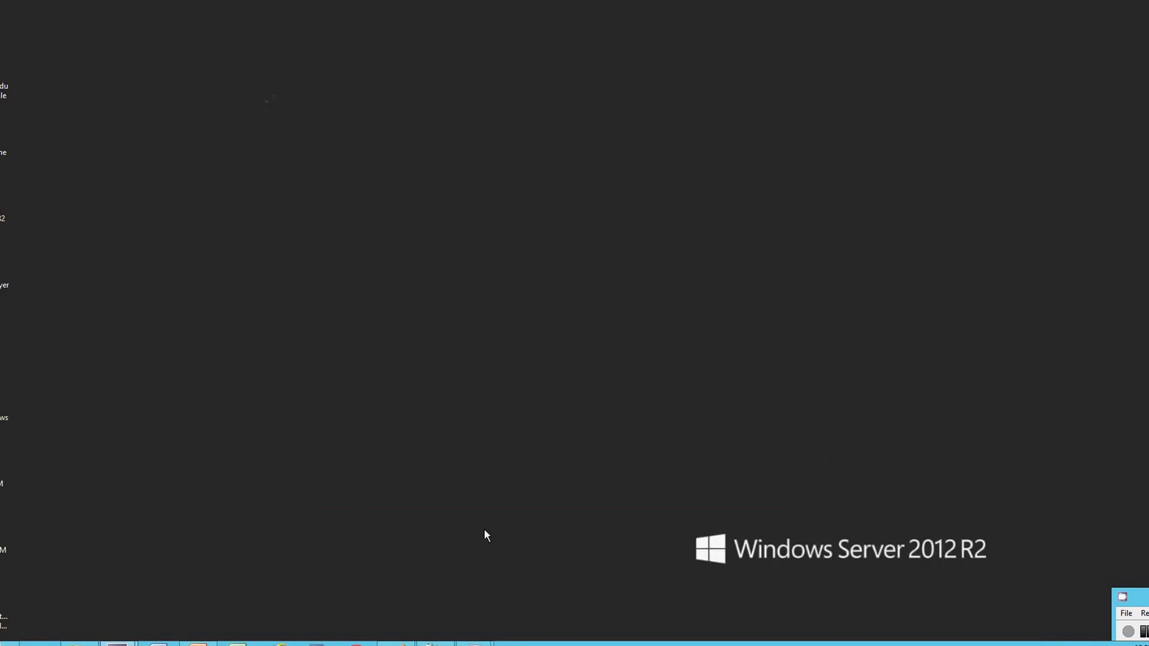
On pc-client, open the mes partages share on \\vm1.
mouse_move(475, 643)
click(516, 584)
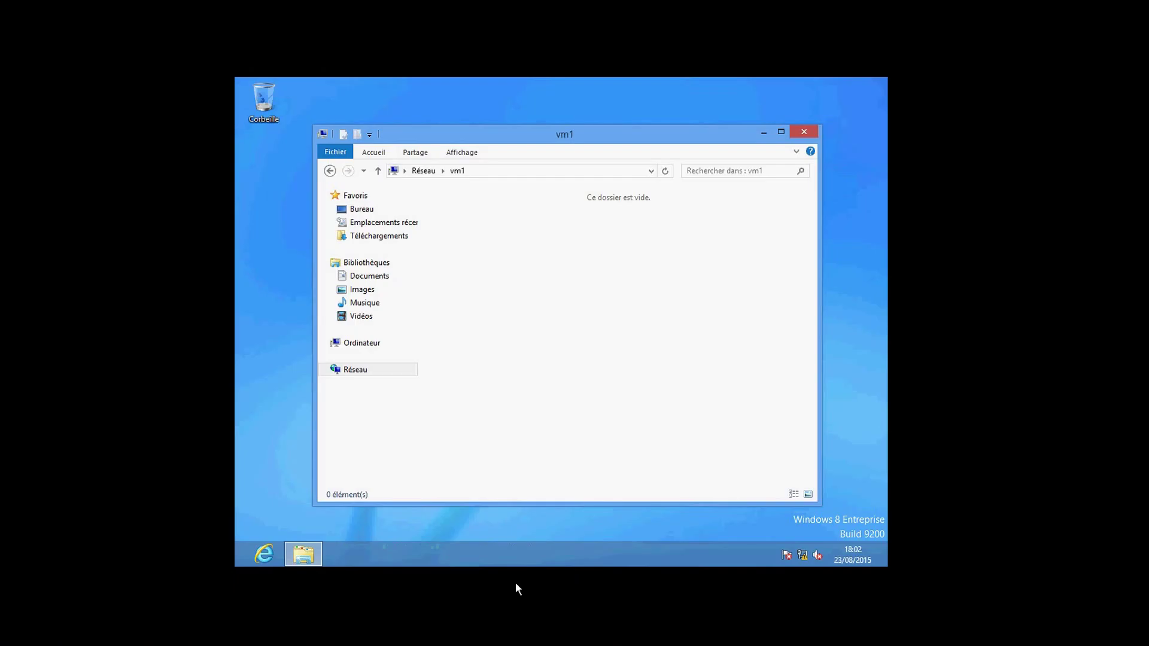
click(483, 176)
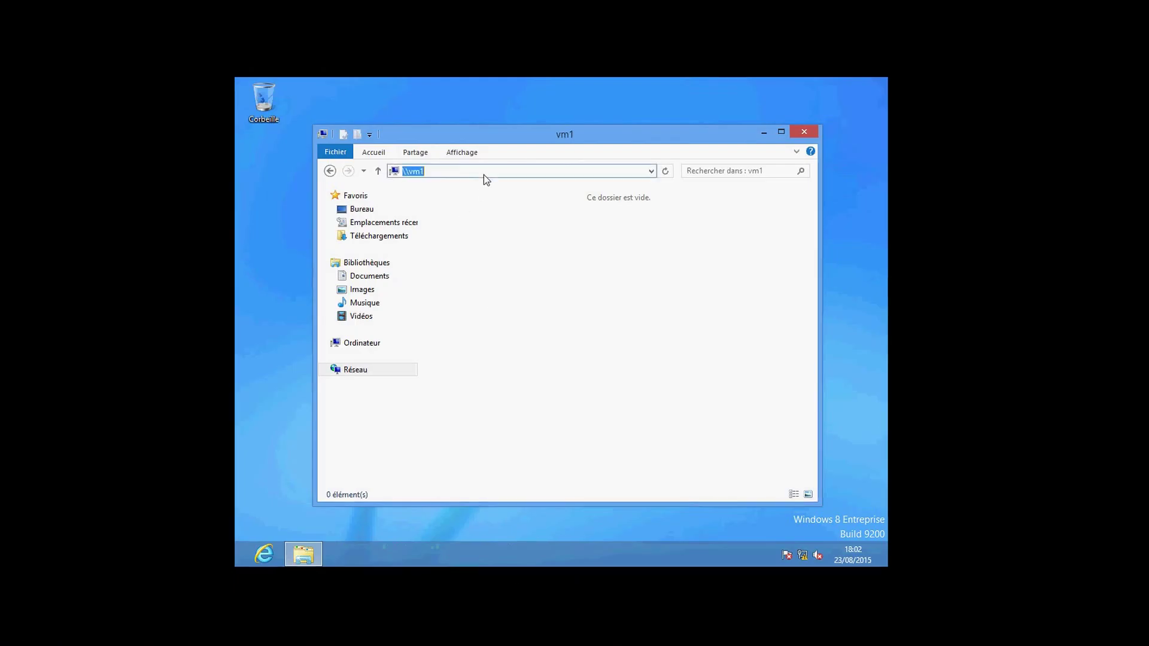
click(664, 171)
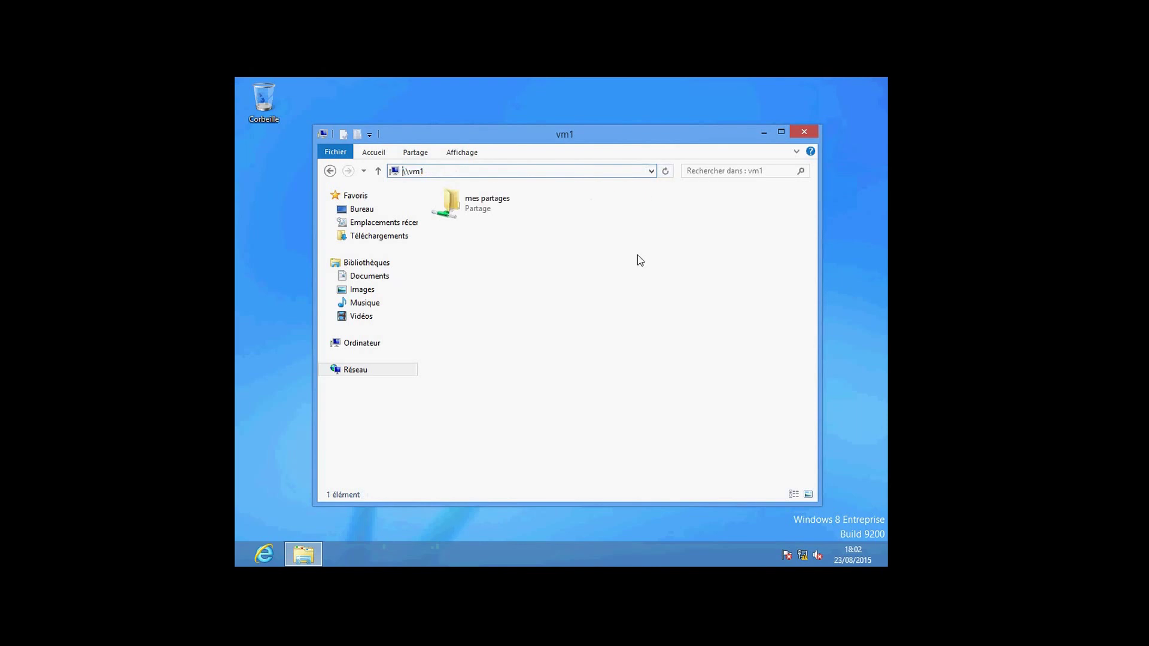
double_click(487, 208)
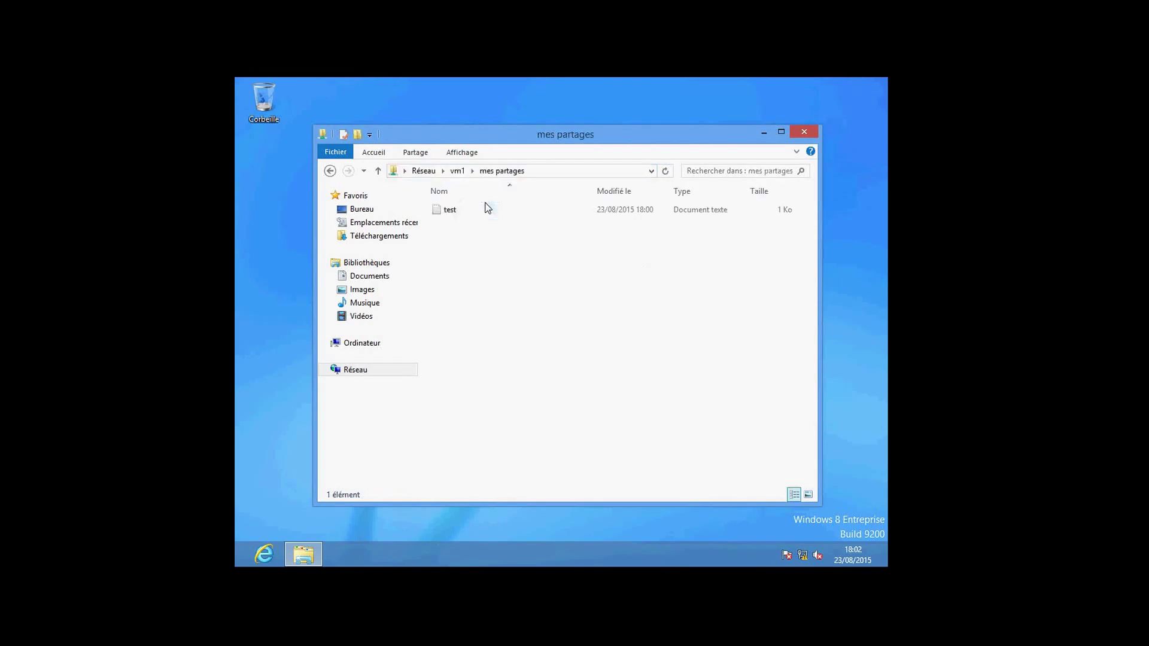
Edit test to read 'test retest', save it and close Notepad.
double_click(456, 213)
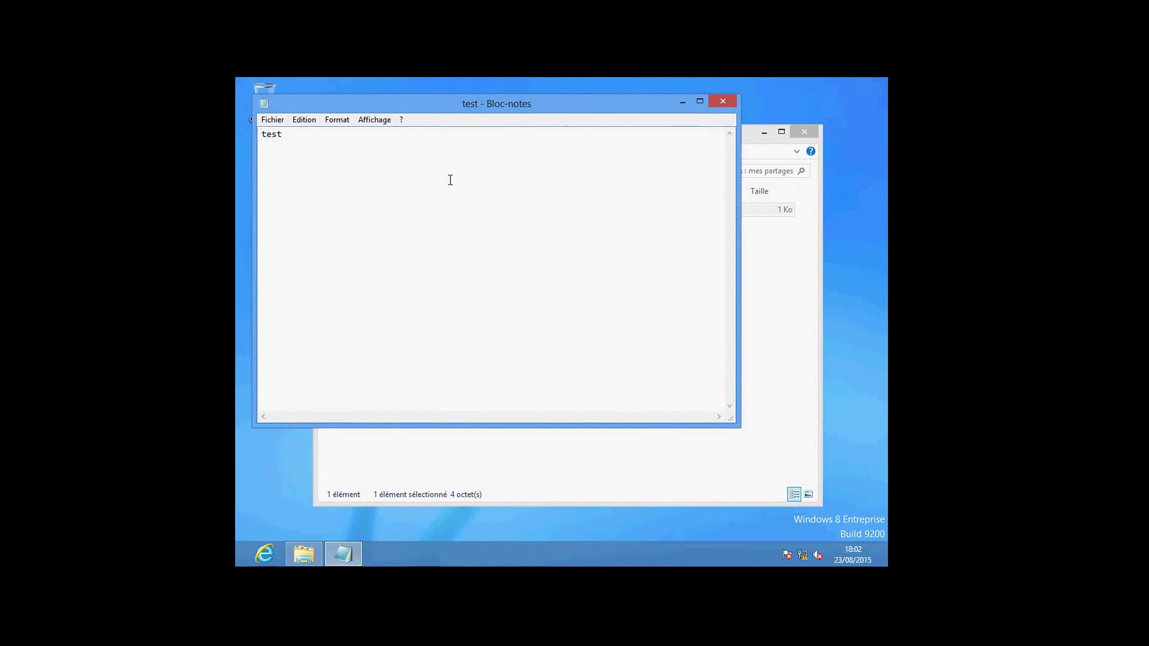
text(retest)
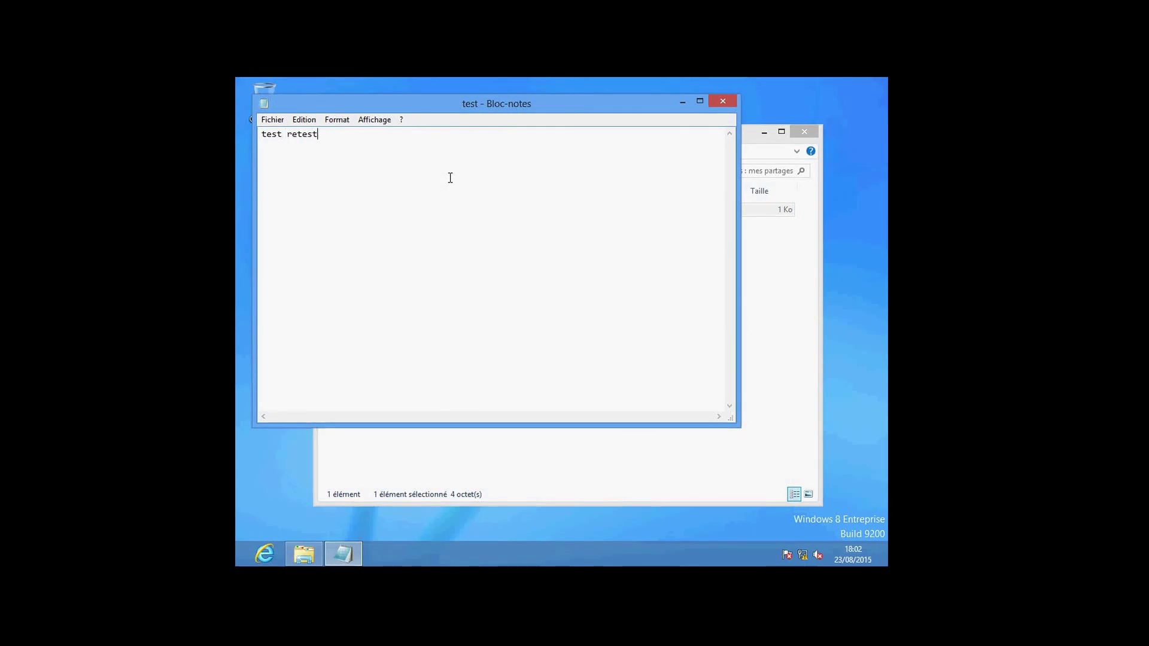
click(273, 119)
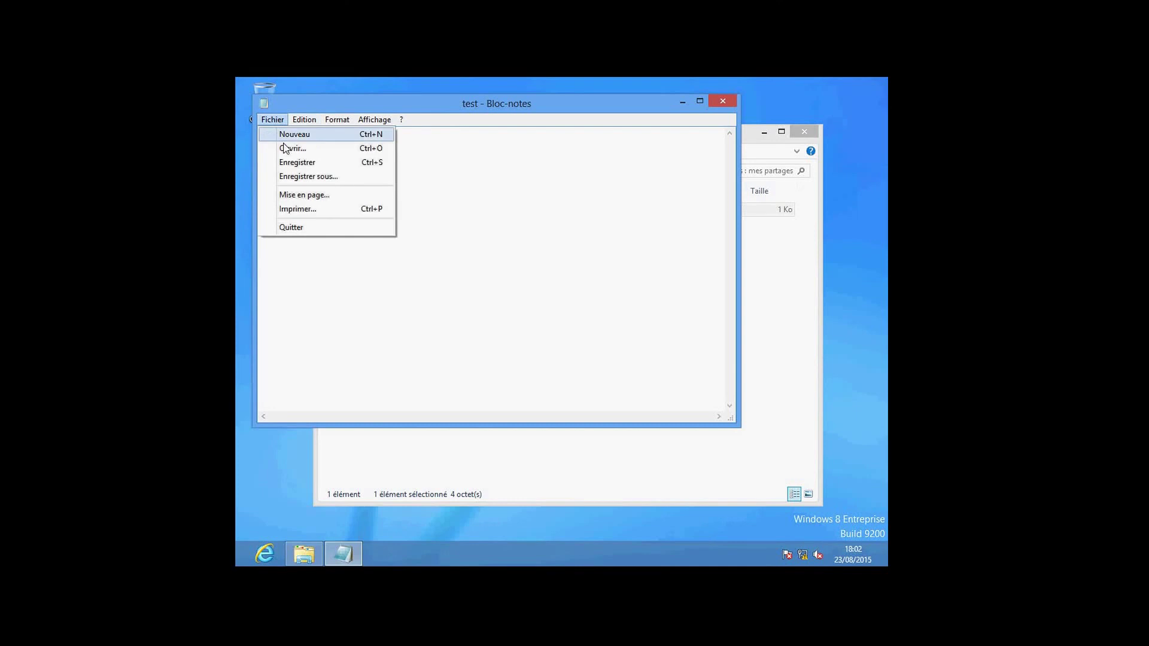
click(288, 159)
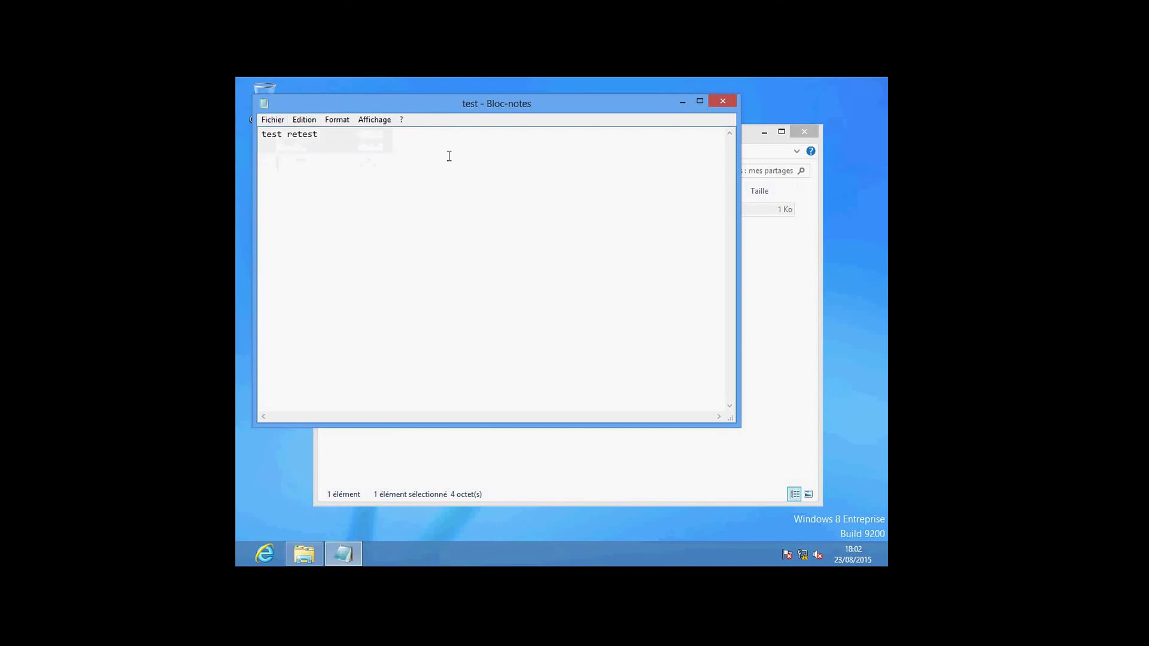
click(723, 101)
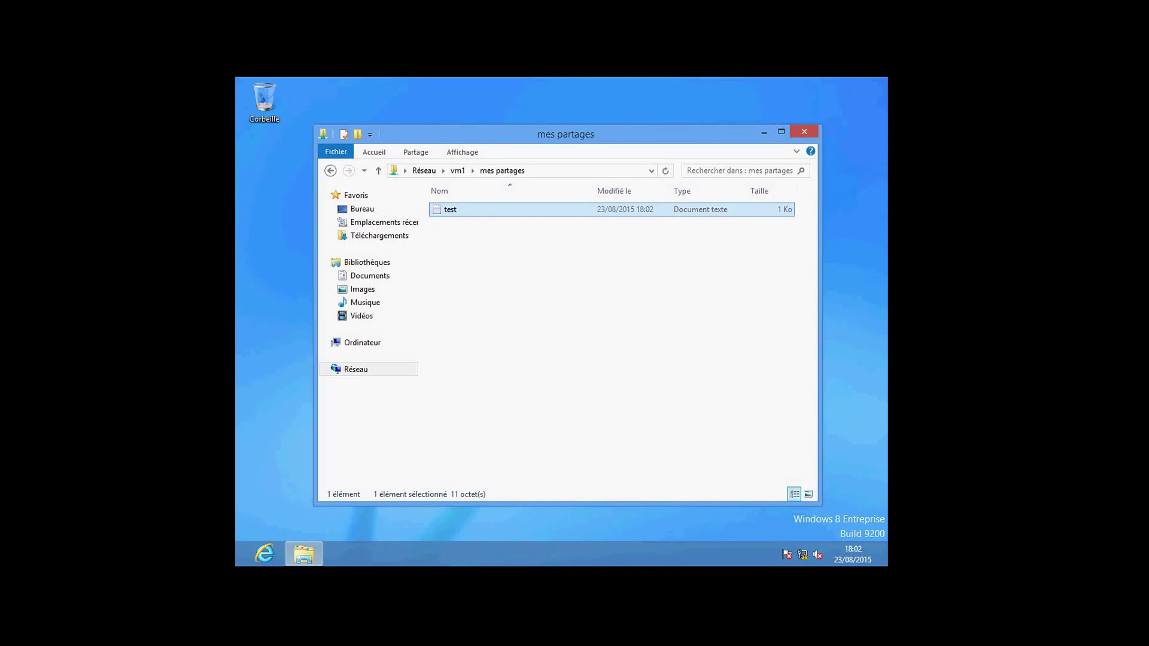
Minimize the pc-client VM and switch to the vm1 server connection.
click(717, 2)
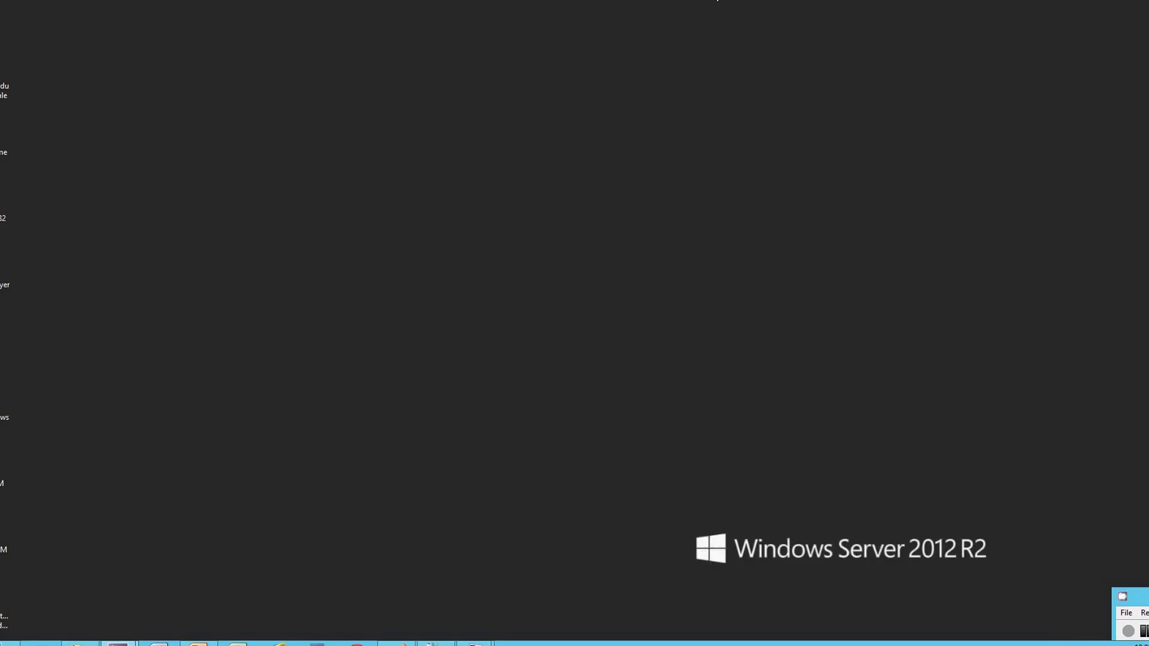
mouse_move(475, 643)
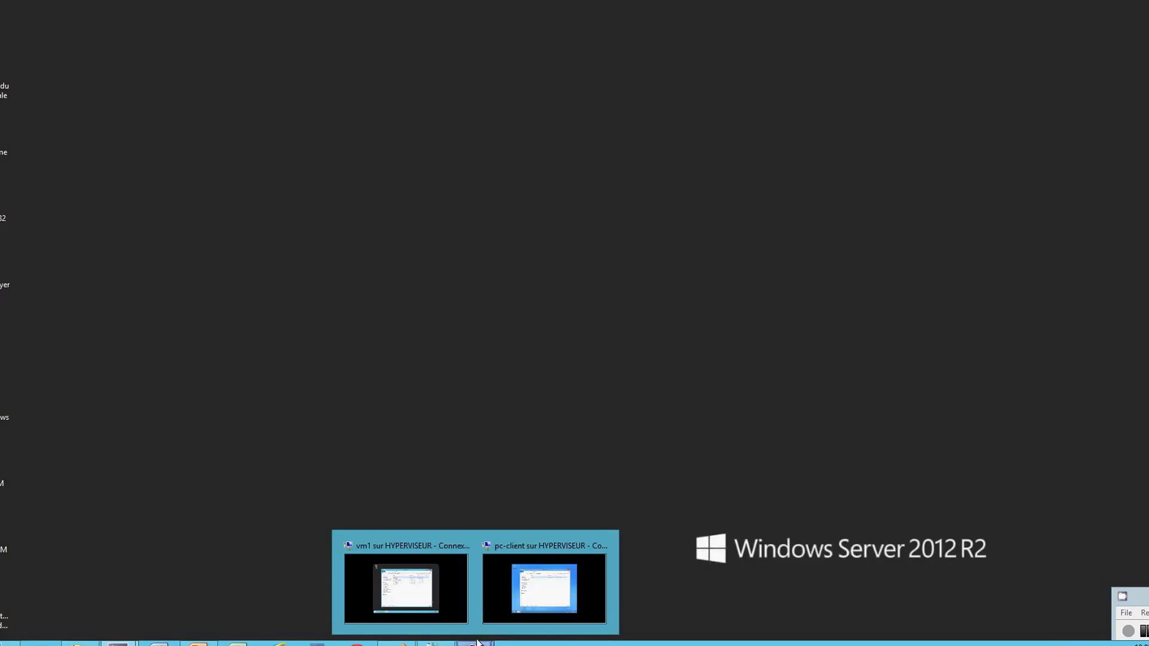
click(465, 614)
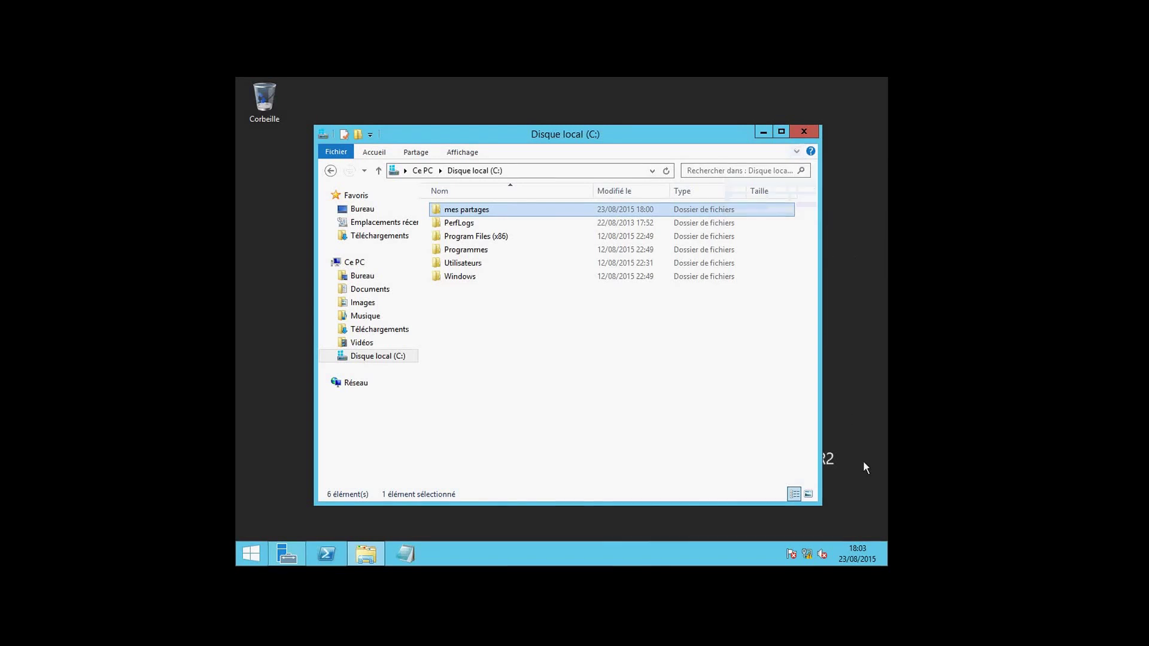
Search for 'mmc' from the Rechercher charm and launch the empty Console1.
mouse_move(882, 538)
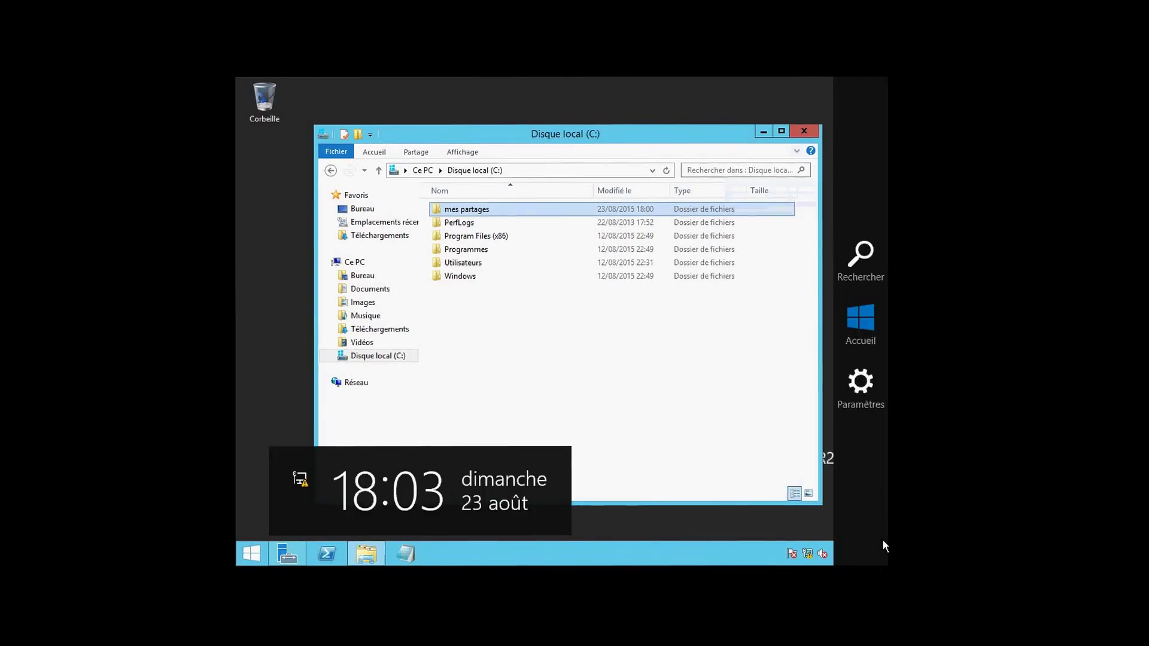
click(865, 273)
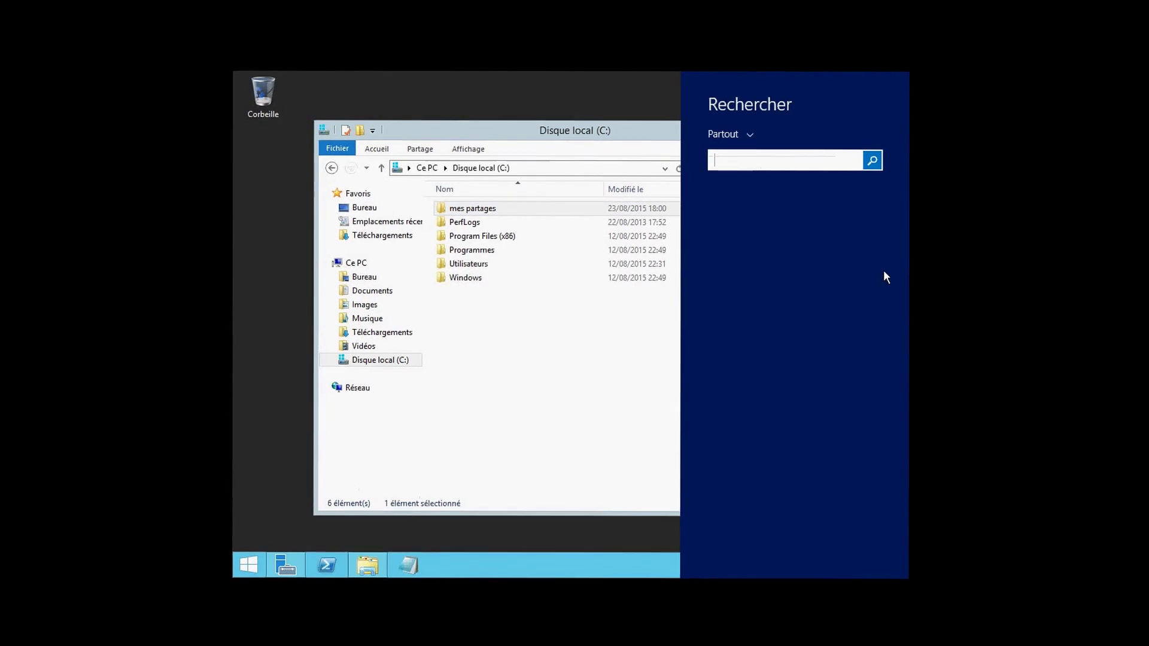
text(mmc)
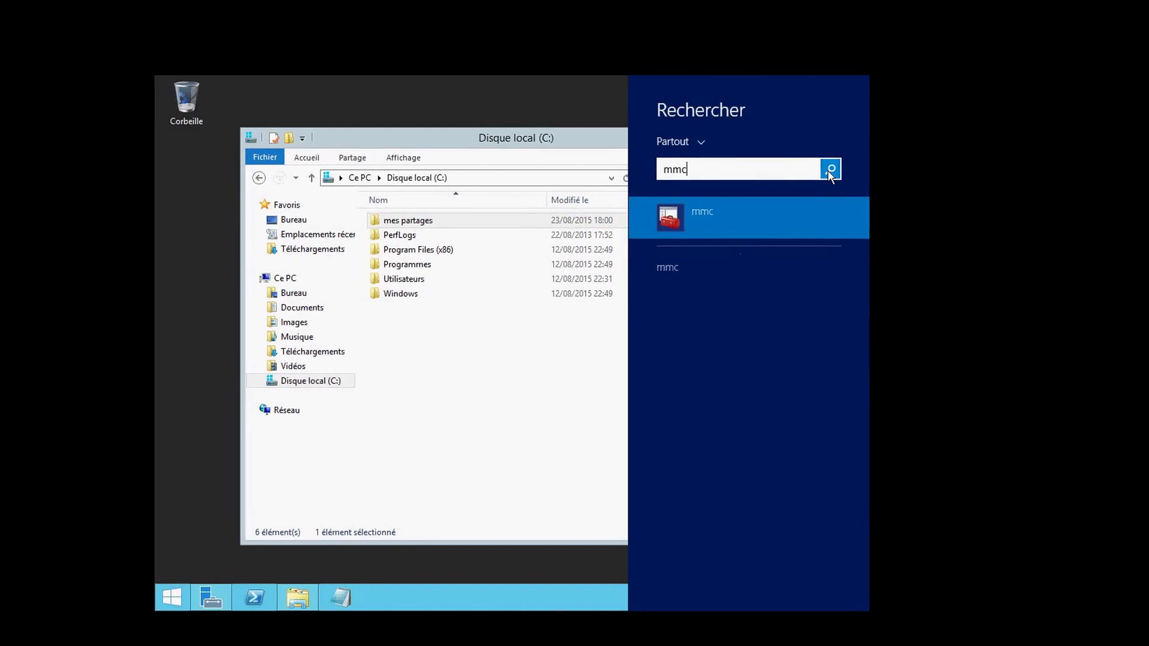
click(778, 211)
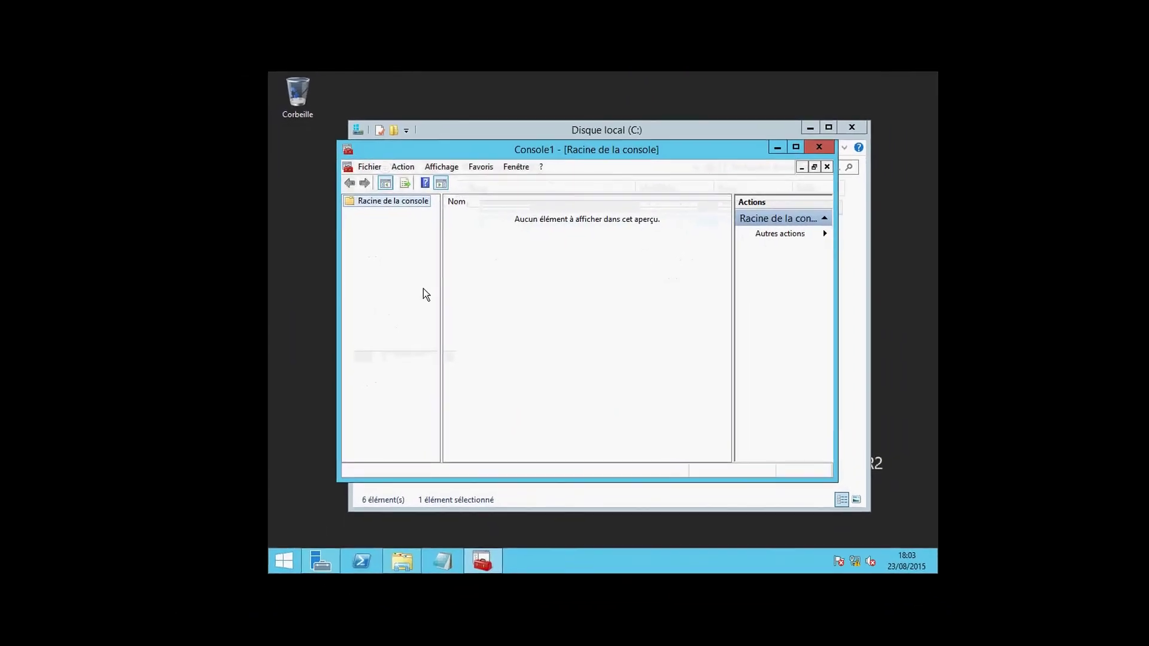
Add the Utilisateurs et groupes locaux snap-in for the local computer and open its Utilisateurs folder.
click(366, 165)
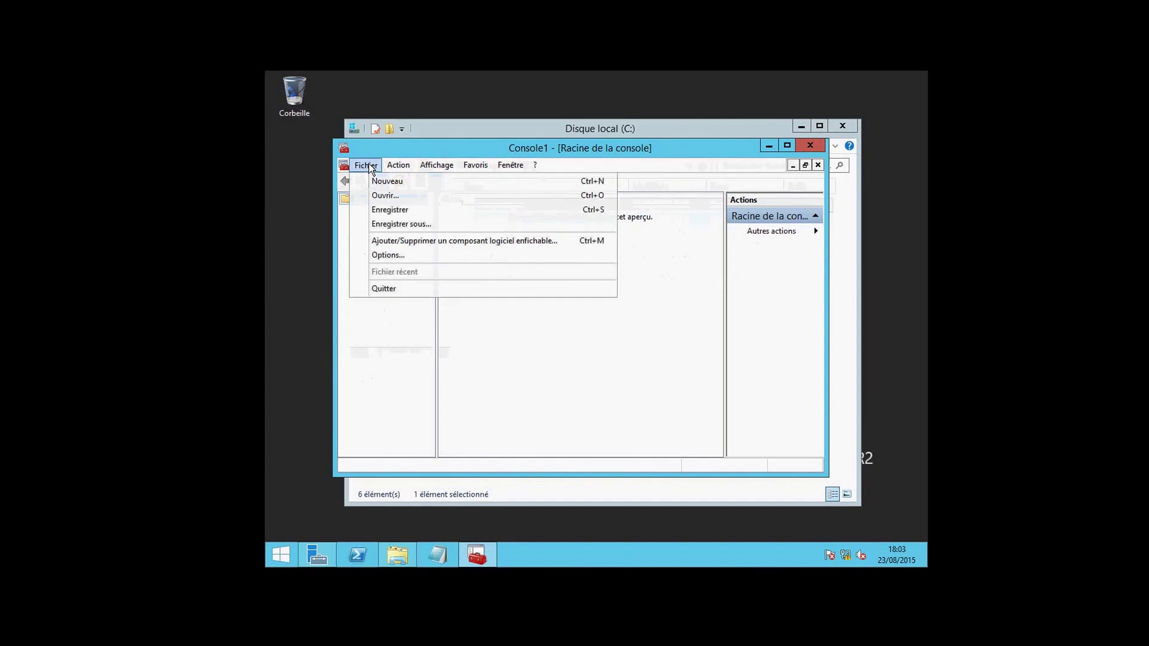
click(373, 241)
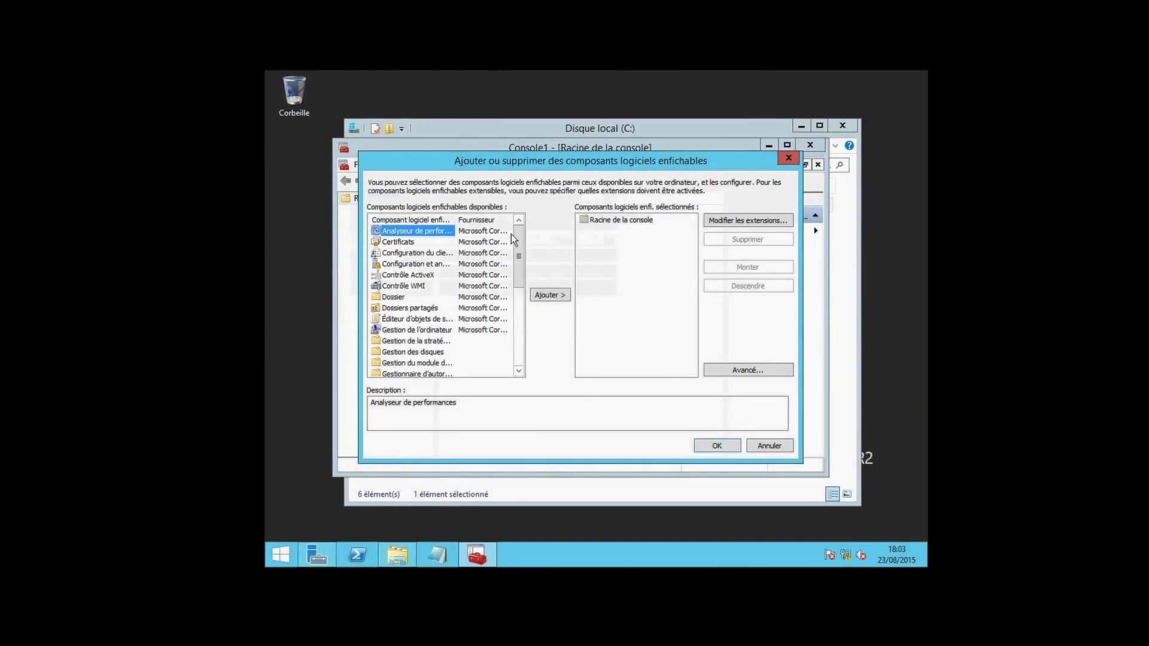
drag(513, 239, 511, 325)
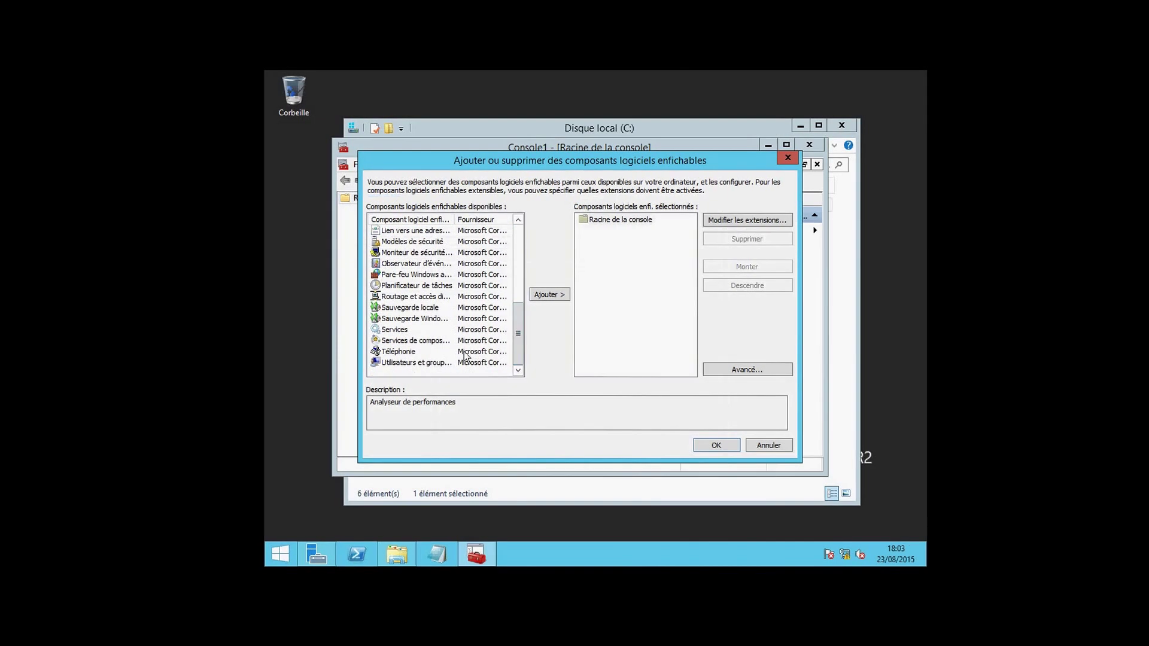
click(447, 364)
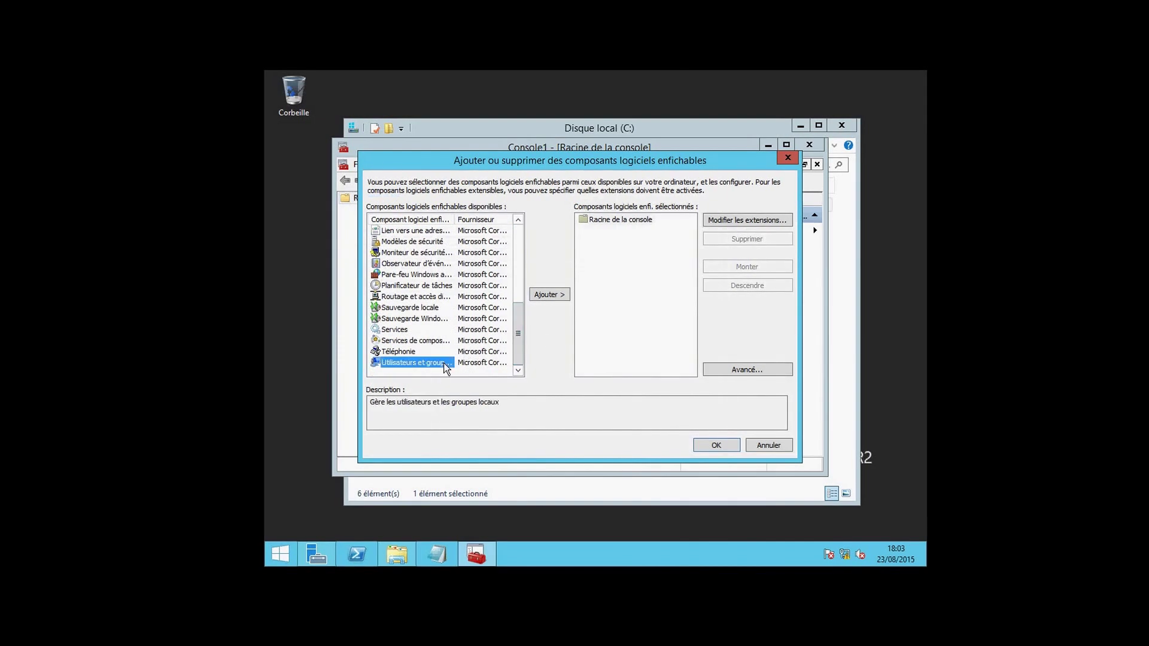
click(548, 295)
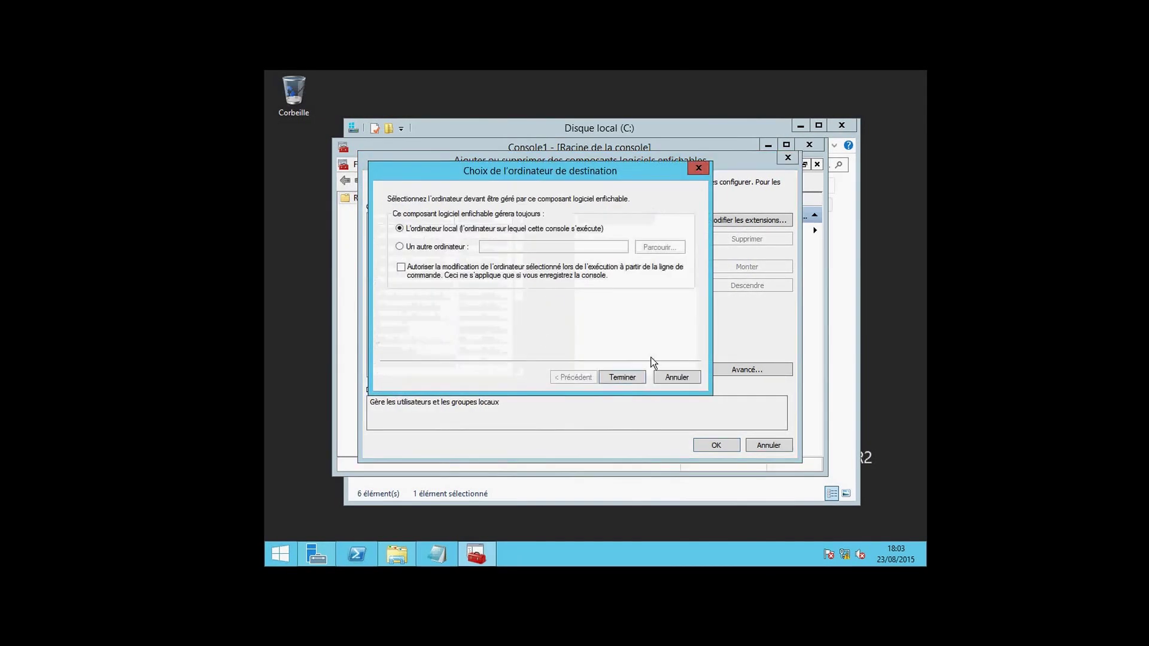
click(630, 379)
click(712, 445)
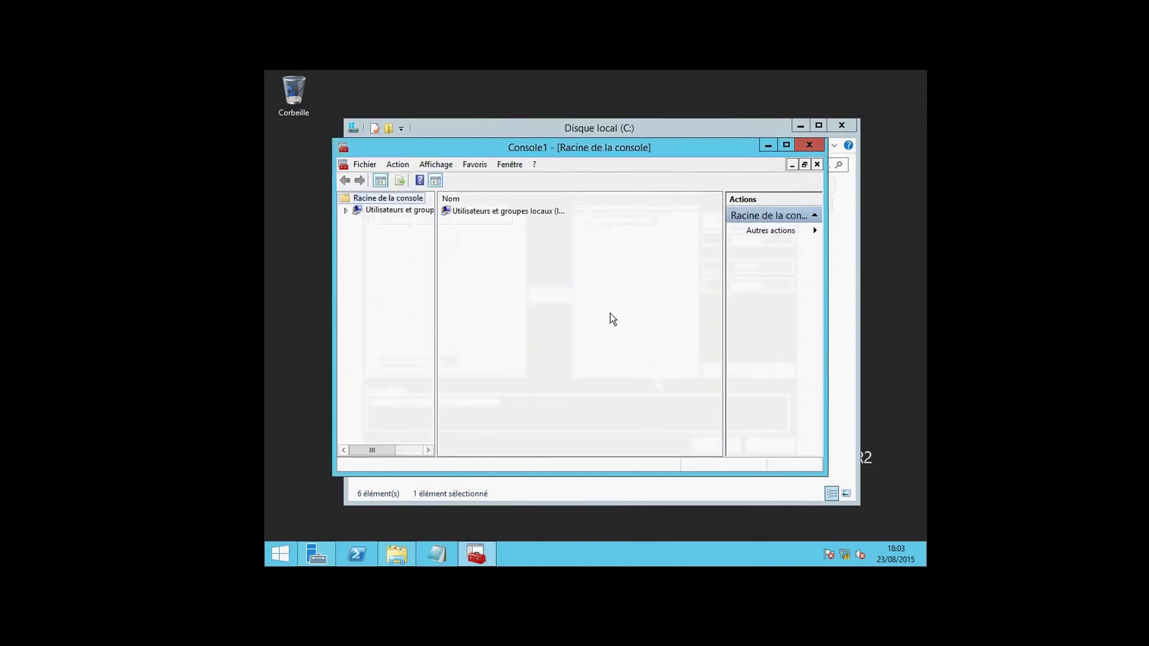
click(346, 211)
click(395, 221)
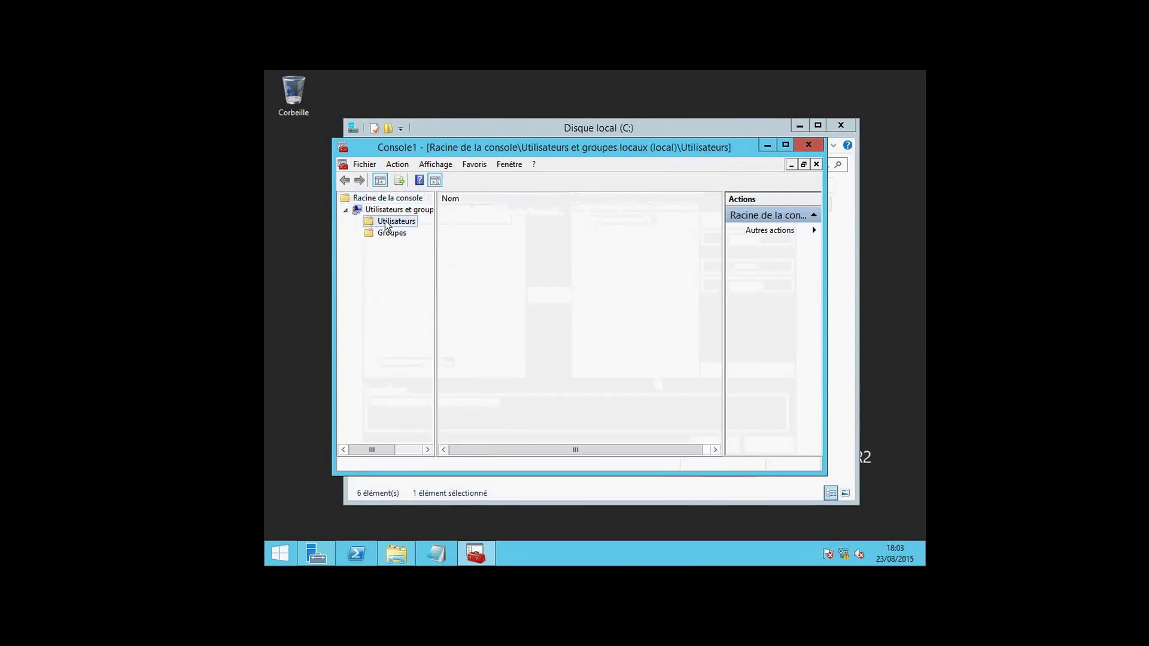
Start a new local user, entering the account name and full name 'letech'.
right_click(459, 245)
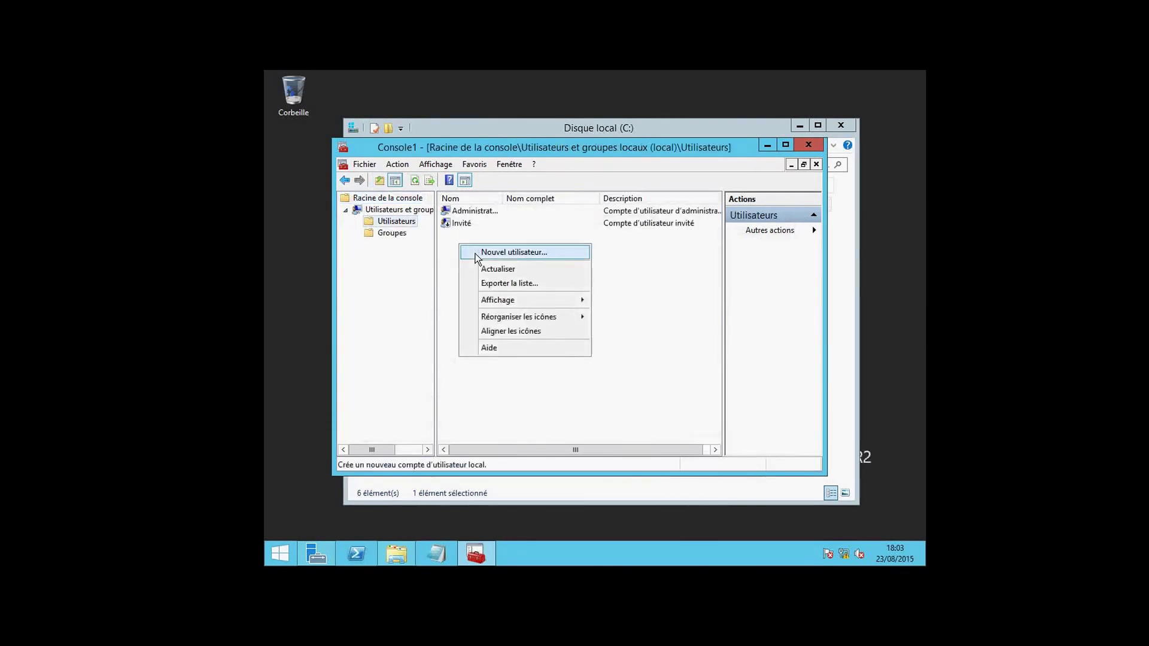
click(479, 252)
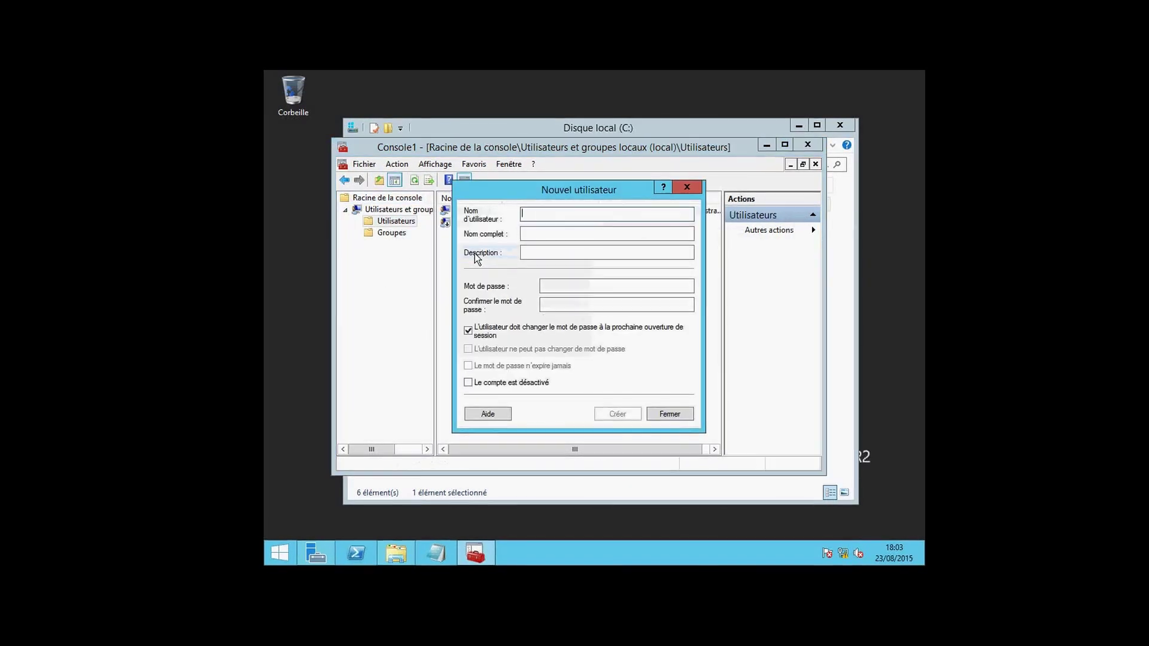
text(marouane)
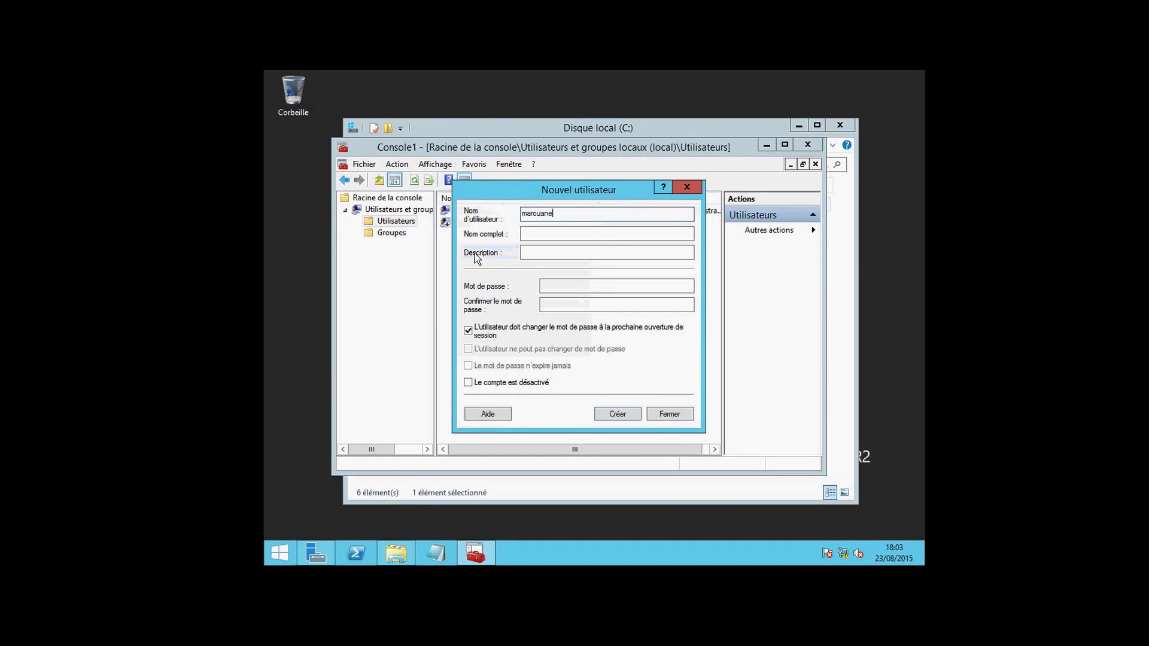
click(527, 234)
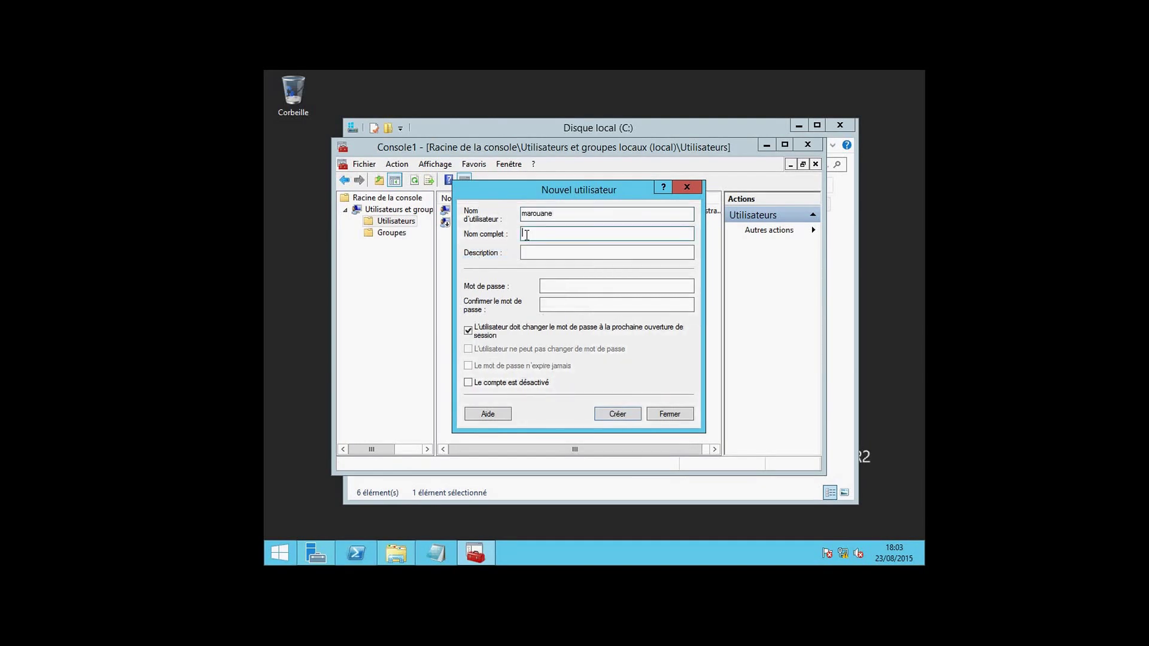
text(letech)
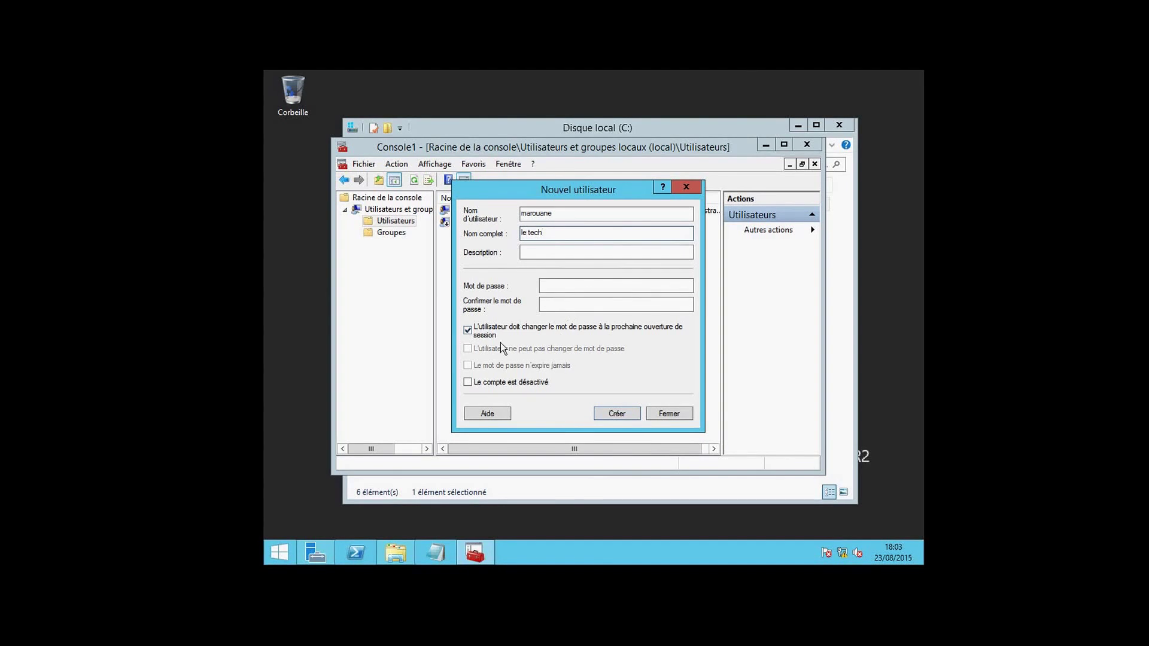
Set and confirm the user's password, disable must-change, enable never expires, and create the account.
click(468, 329)
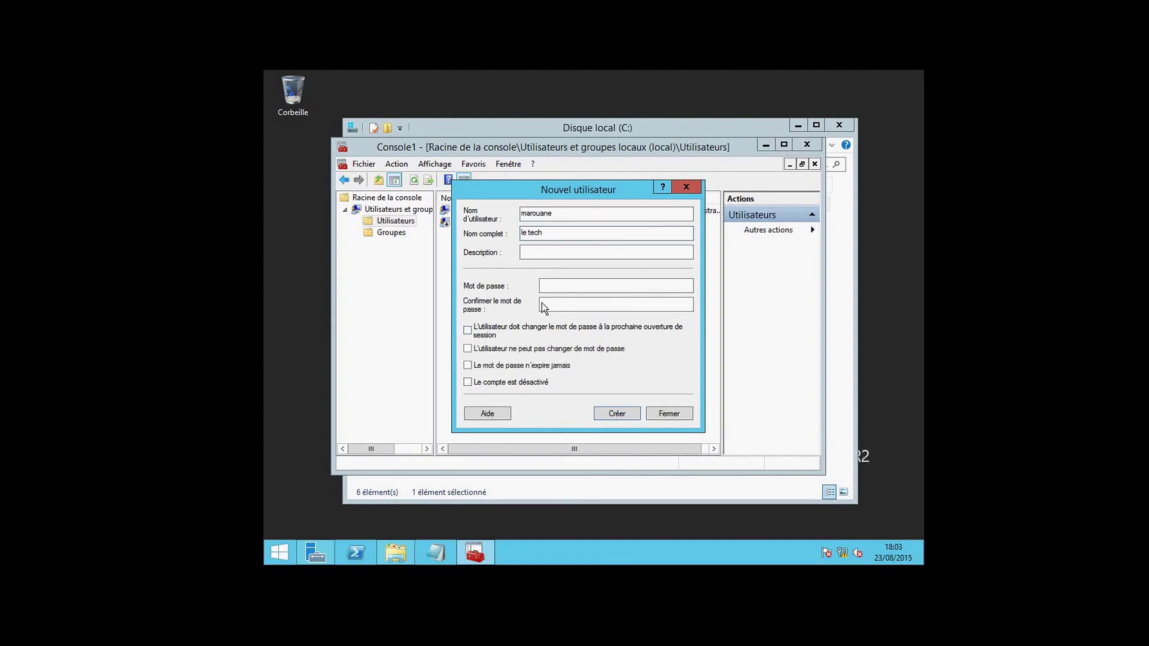
click(551, 287)
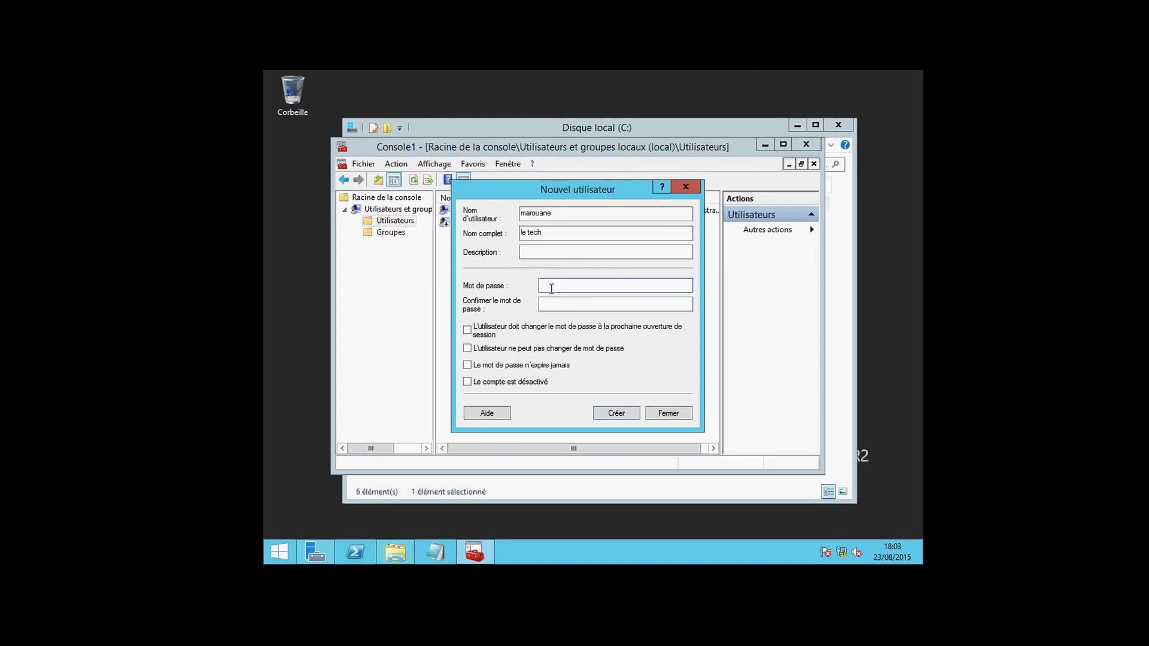
text(aaaaaaaa)
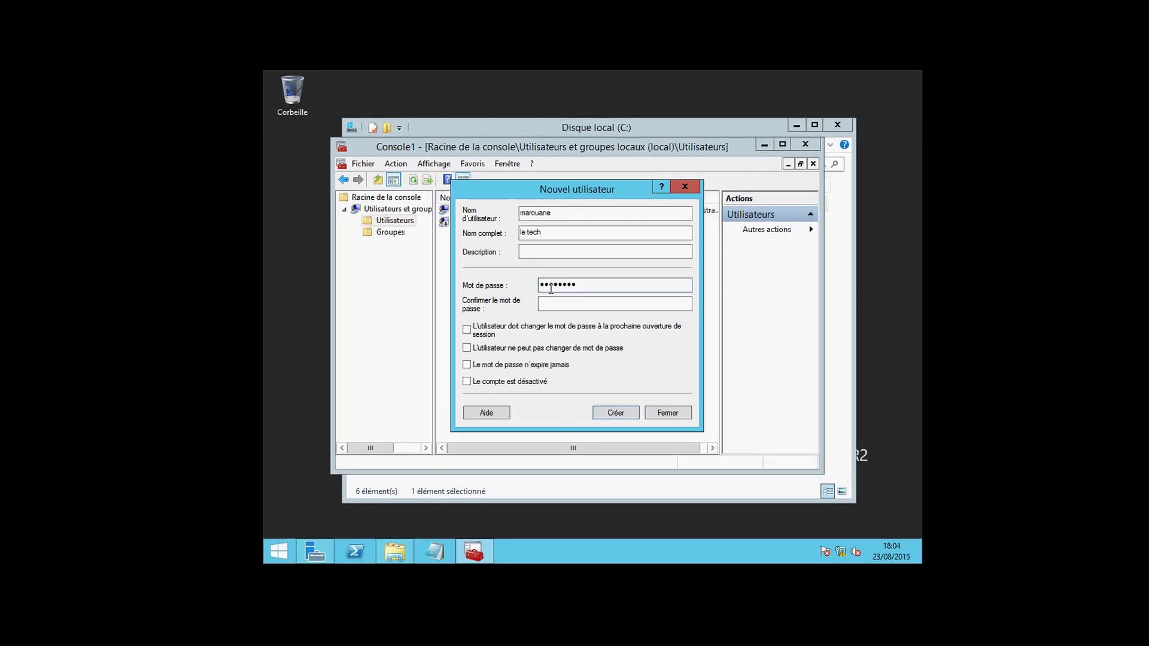
click(548, 302)
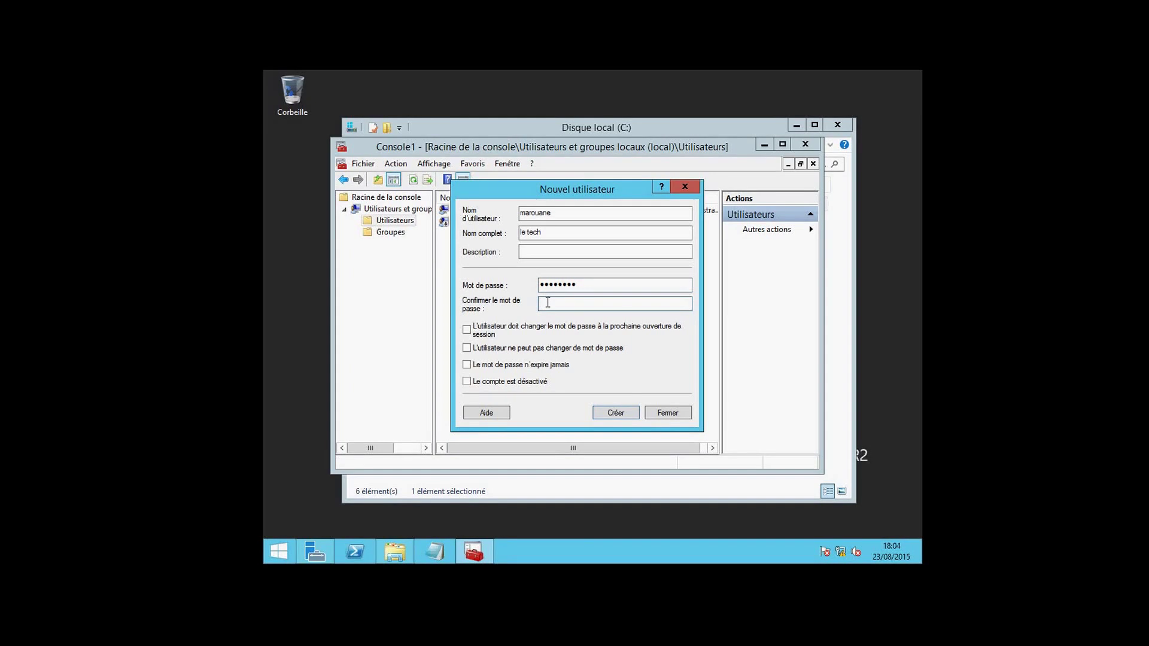
text(aaaaaaaa)
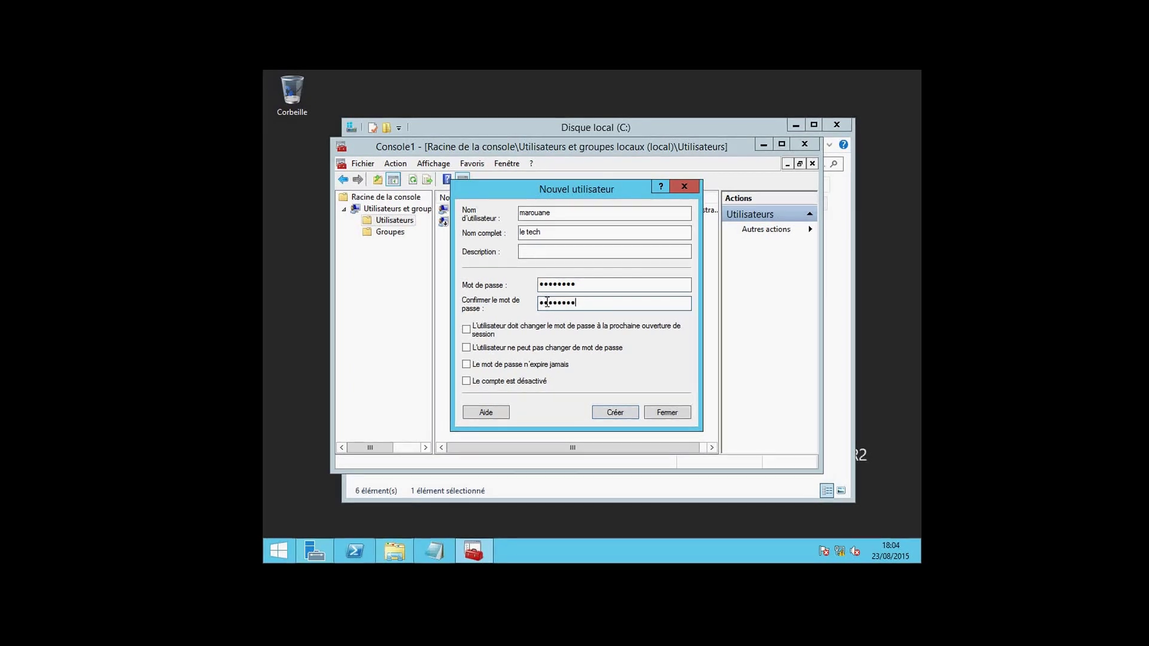
click(467, 364)
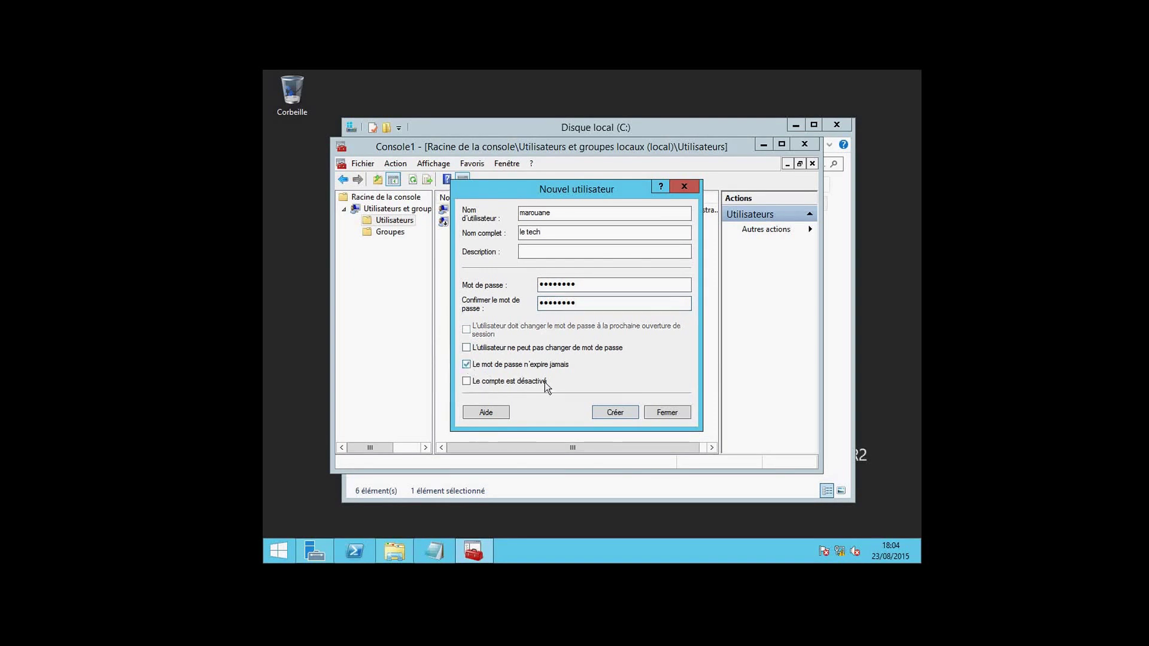
click(599, 414)
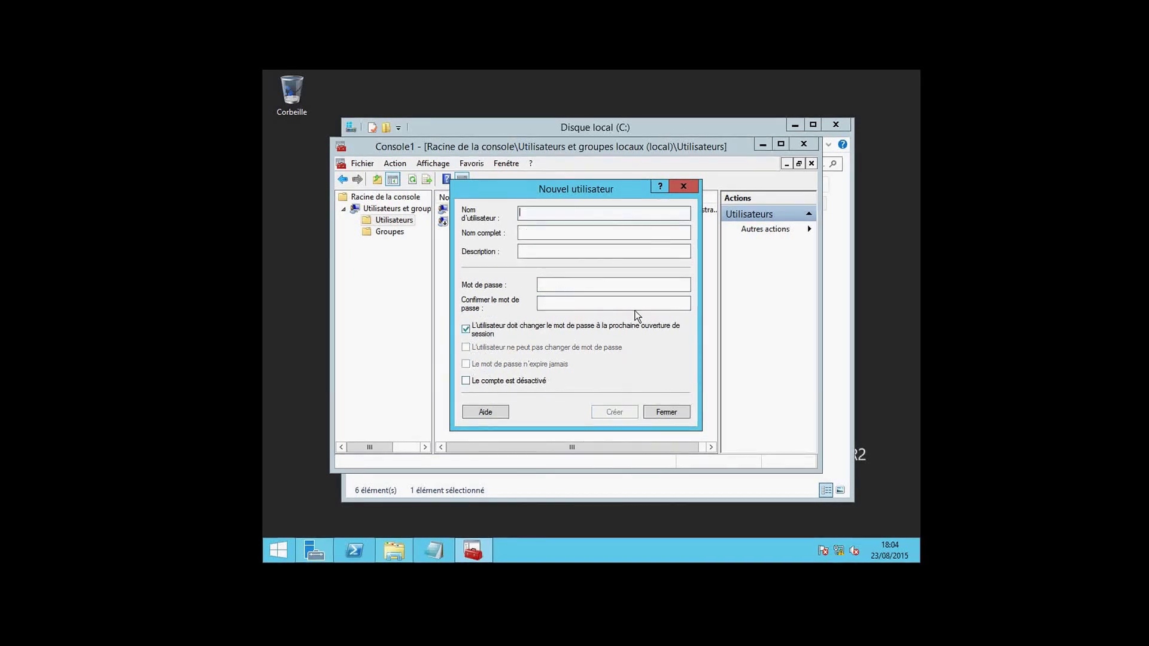
click(683, 186)
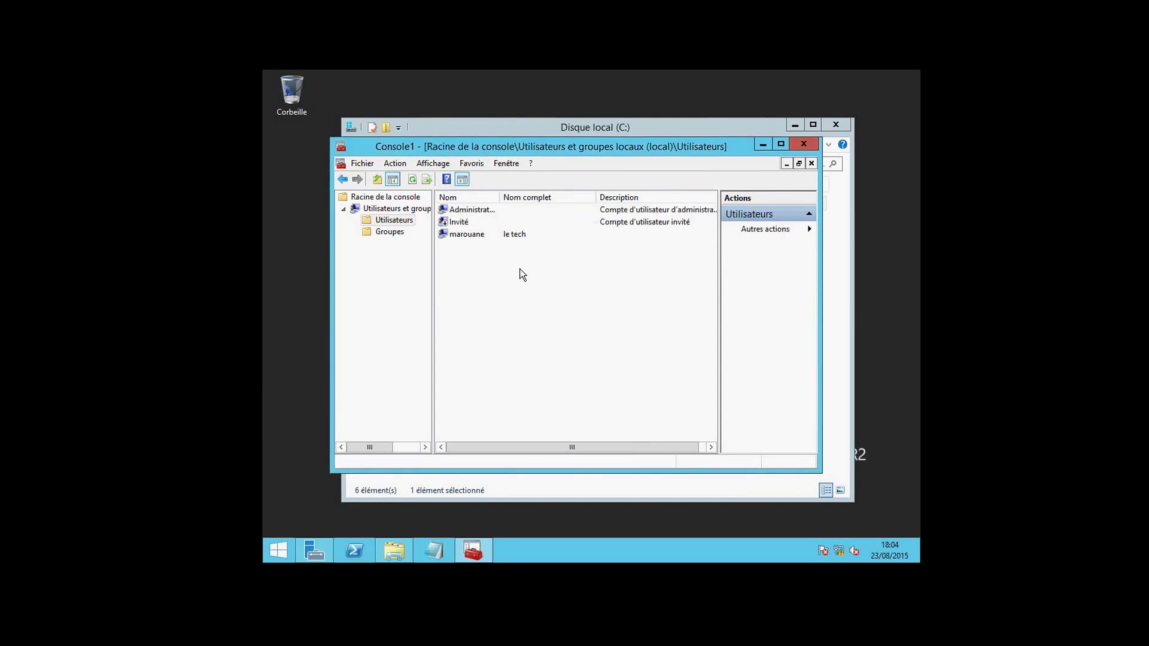
Check the Utilisateurs and Administrateurs group members, then close Console1 without saving.
click(457, 235)
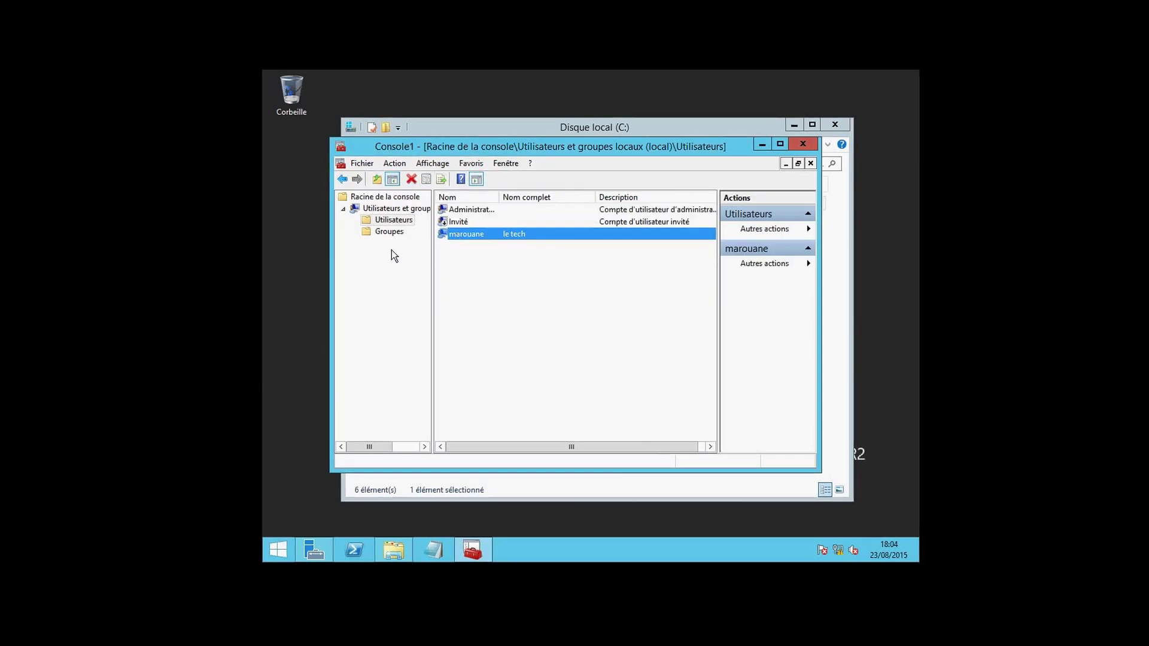
click(389, 233)
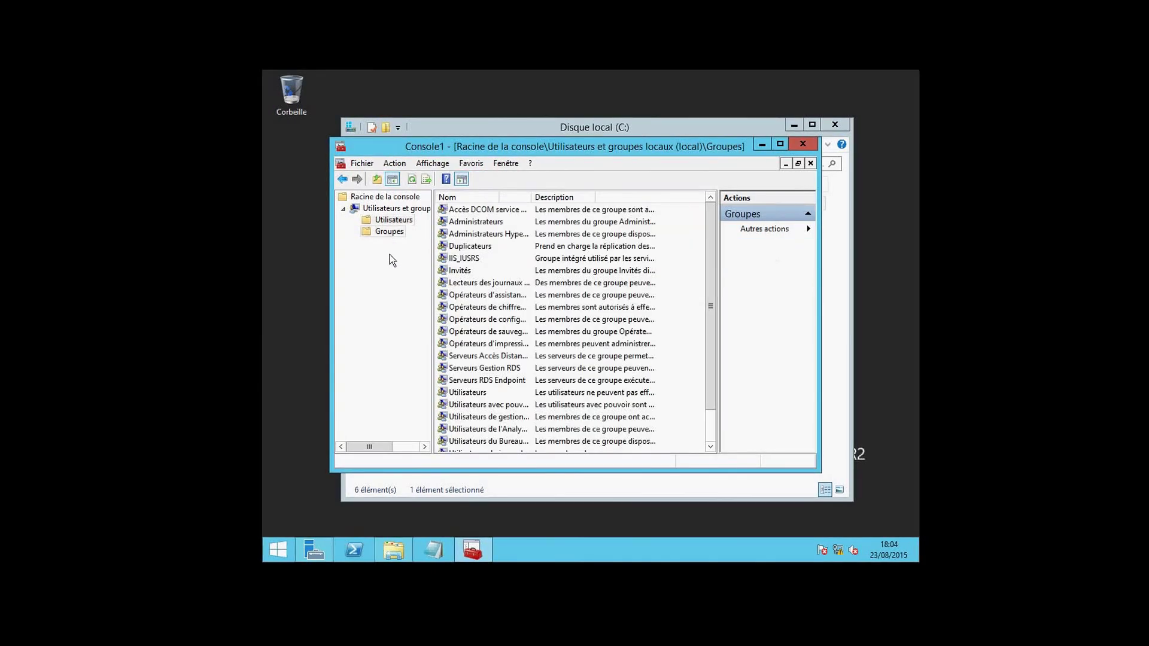
click(456, 393)
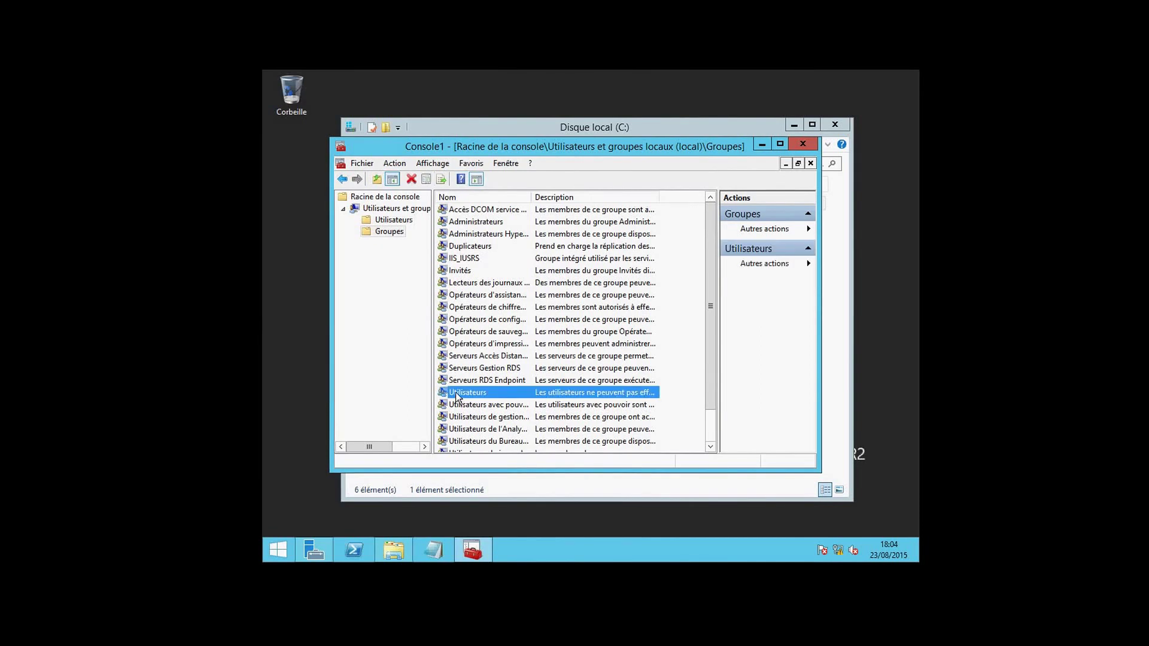
double_click(454, 392)
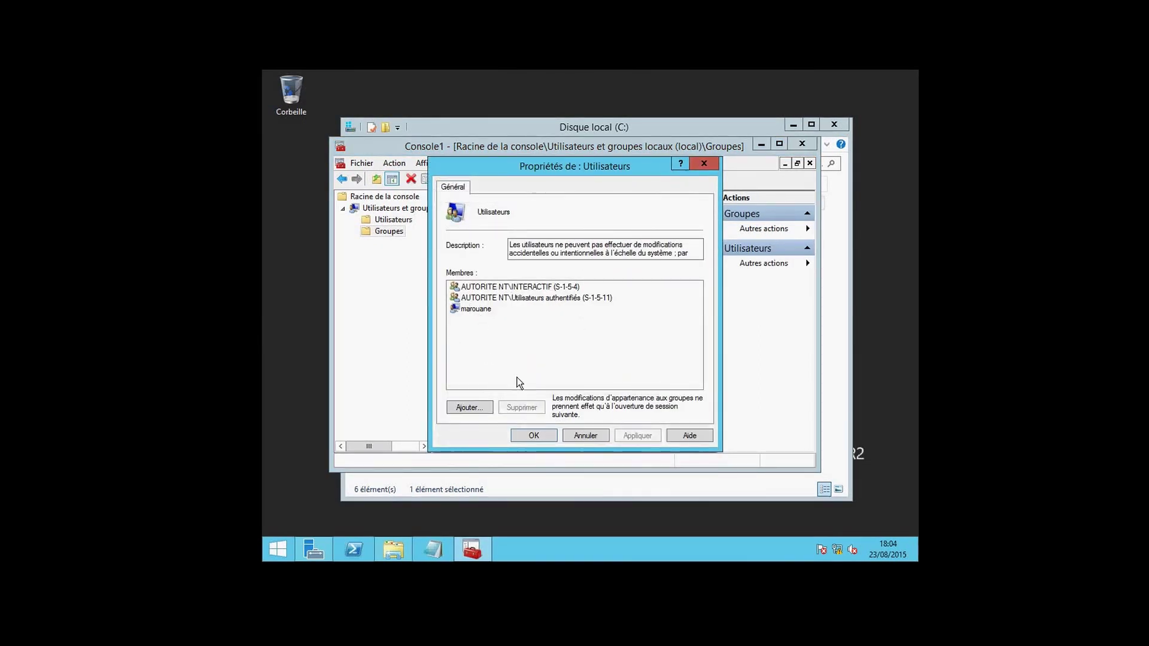
click(701, 160)
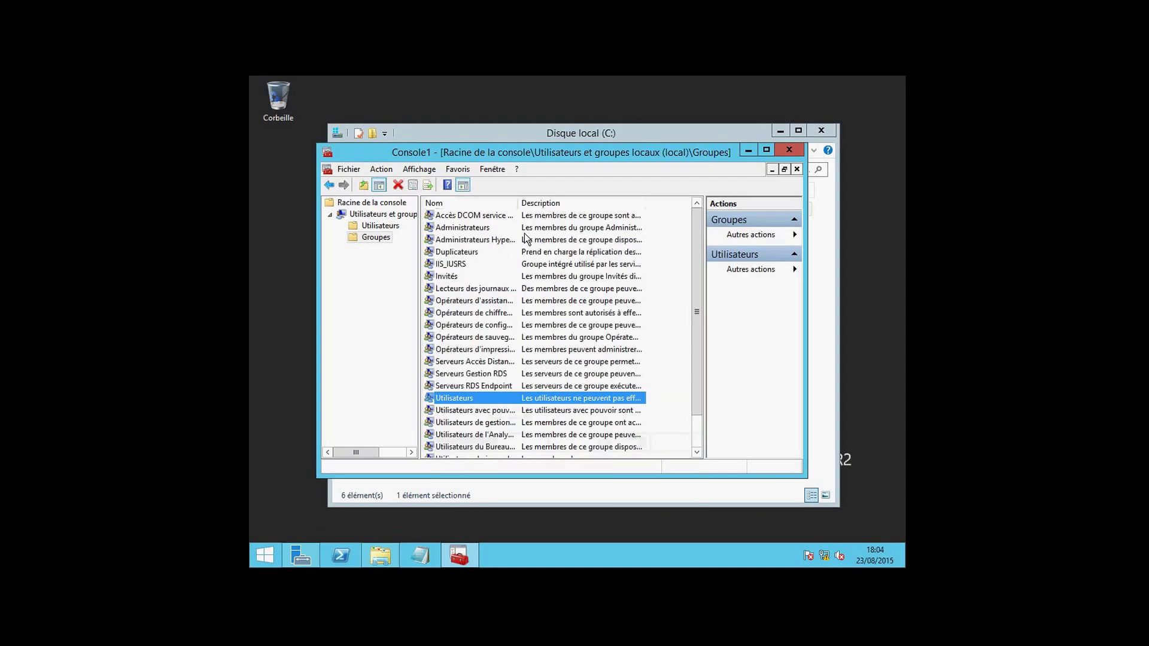
double_click(468, 230)
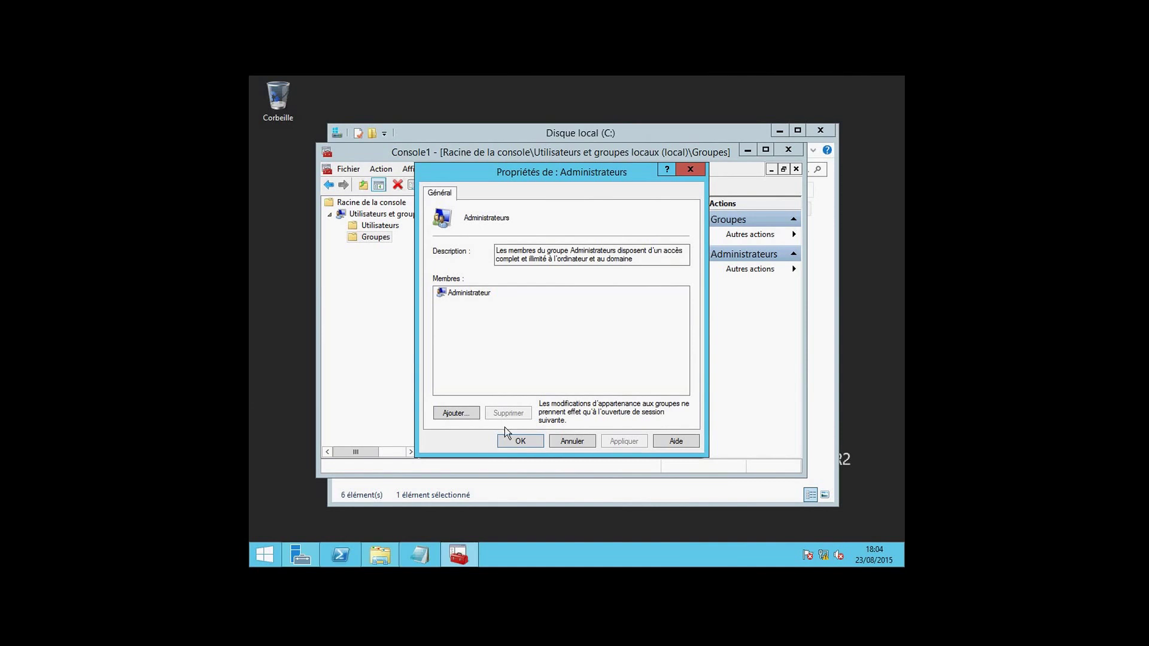
click(518, 442)
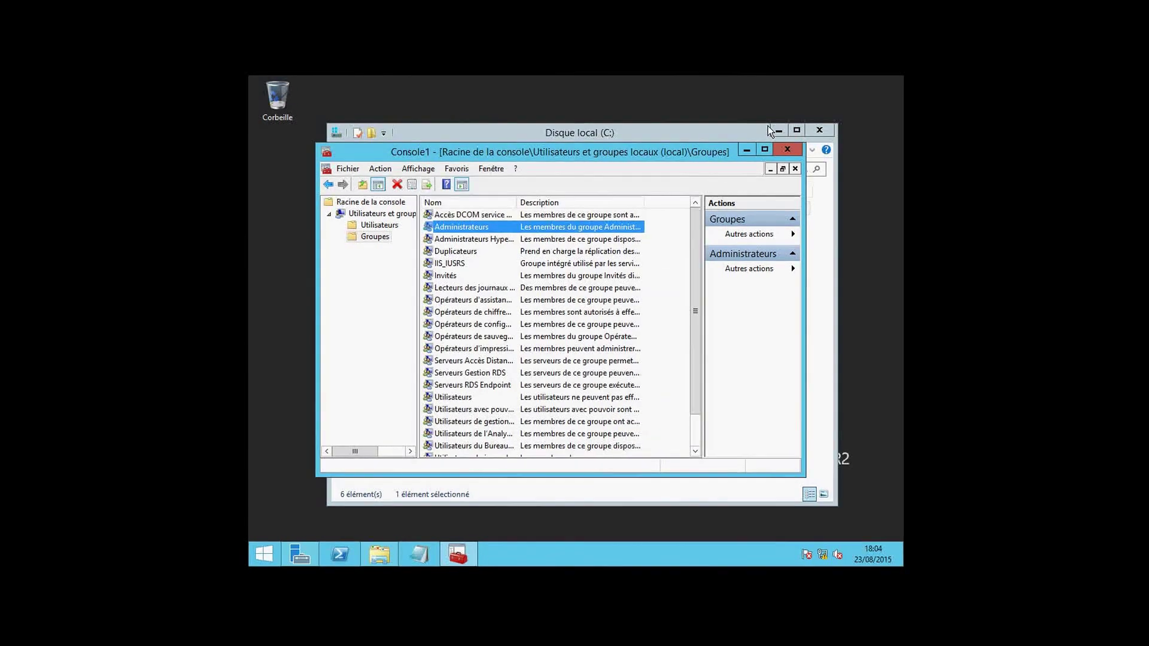
click(788, 150)
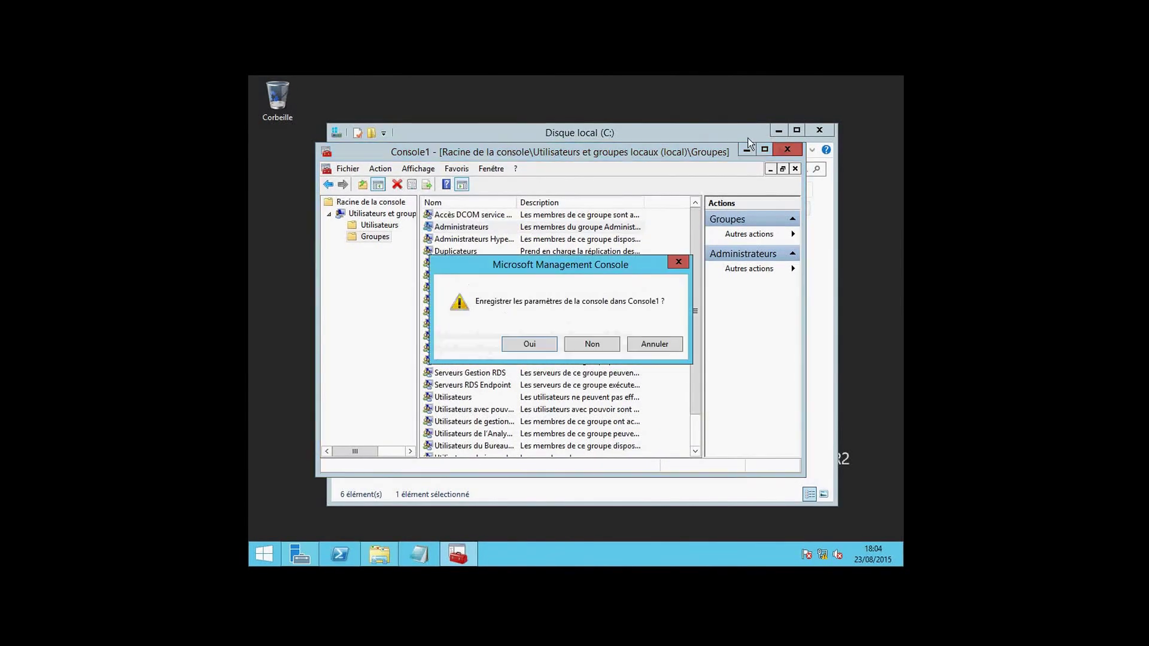
click(605, 344)
Close the C: drive window on vm1, switch to the Windows 8 VM, refresh and close mes partages.
click(810, 127)
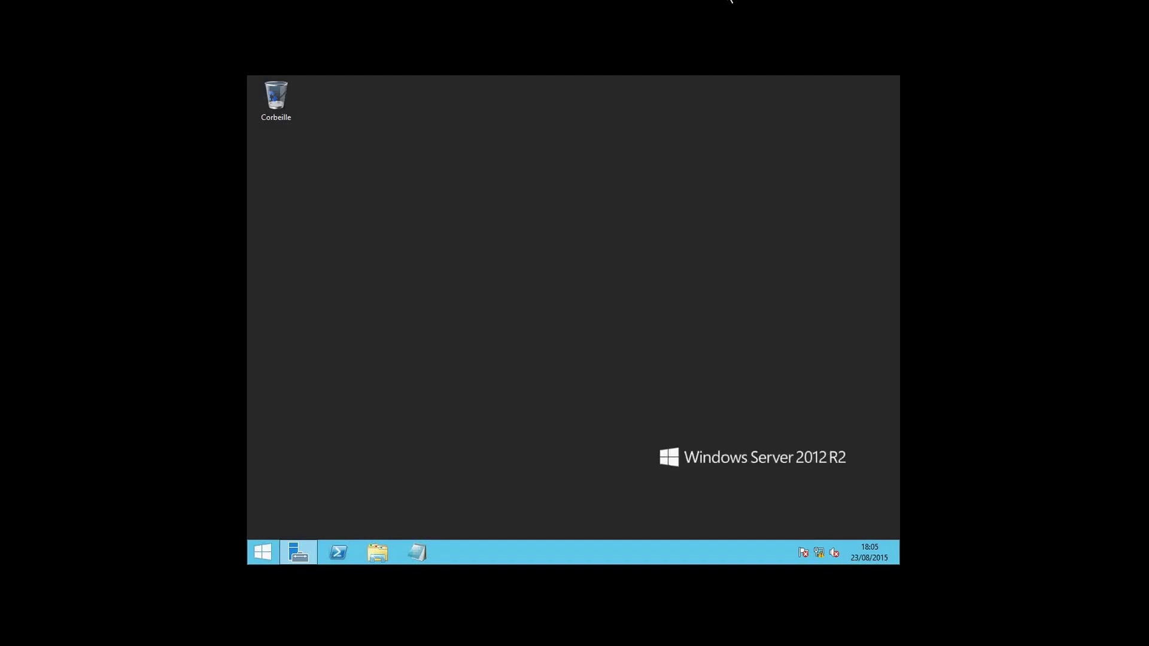
click(731, 1)
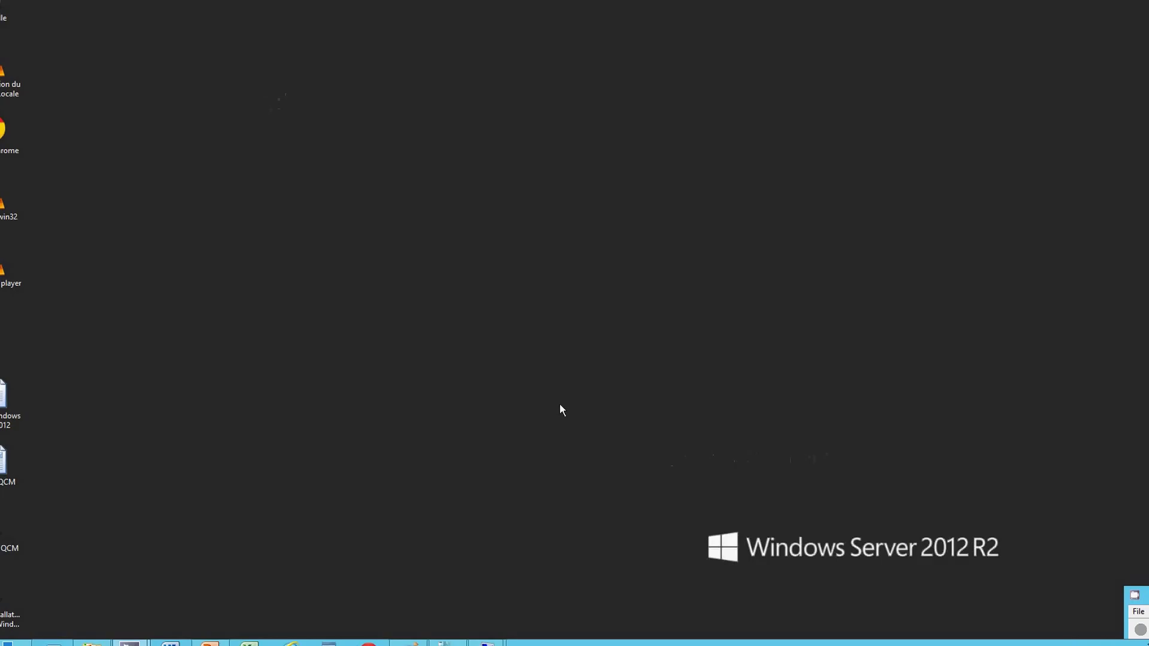
mouse_move(500, 639)
click(557, 584)
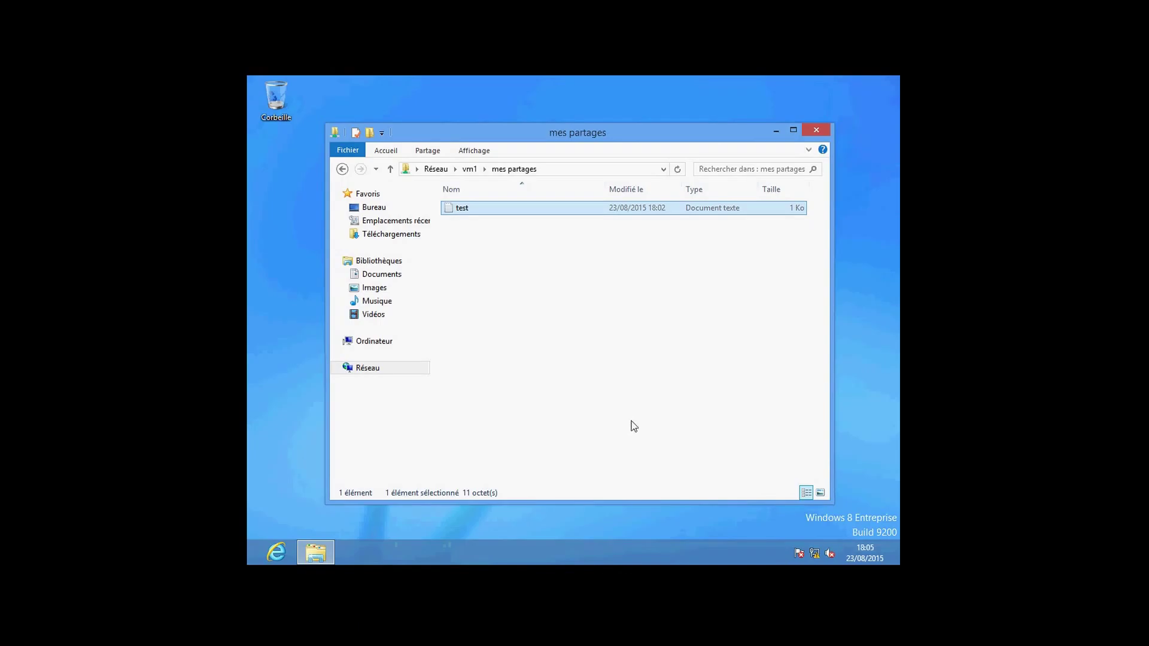
click(676, 170)
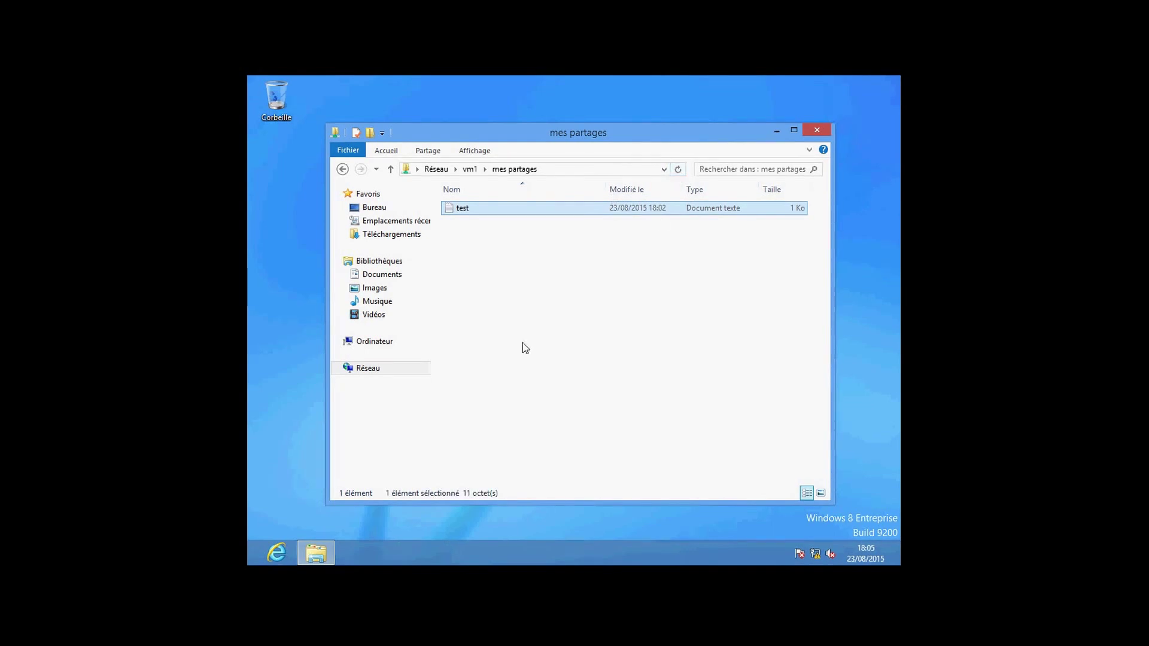
click(823, 126)
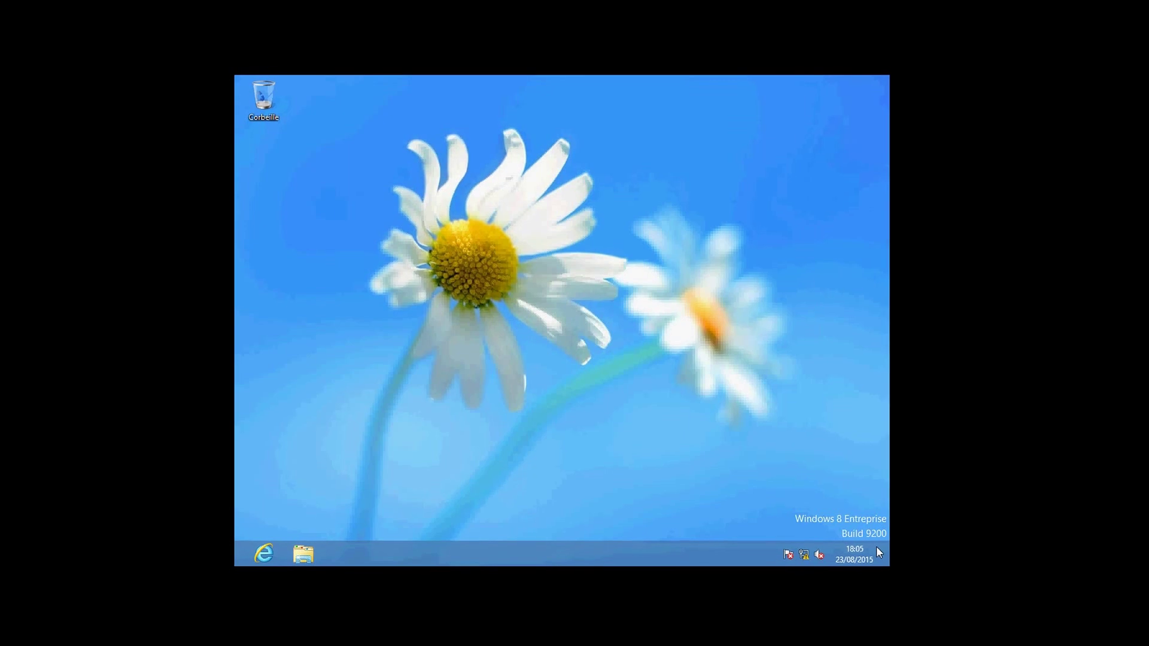
Restart Windows 8 via Marche/Arrêt > Redémarrer and skip the boot-from-disc prompt.
mouse_move(879, 552)
click(859, 448)
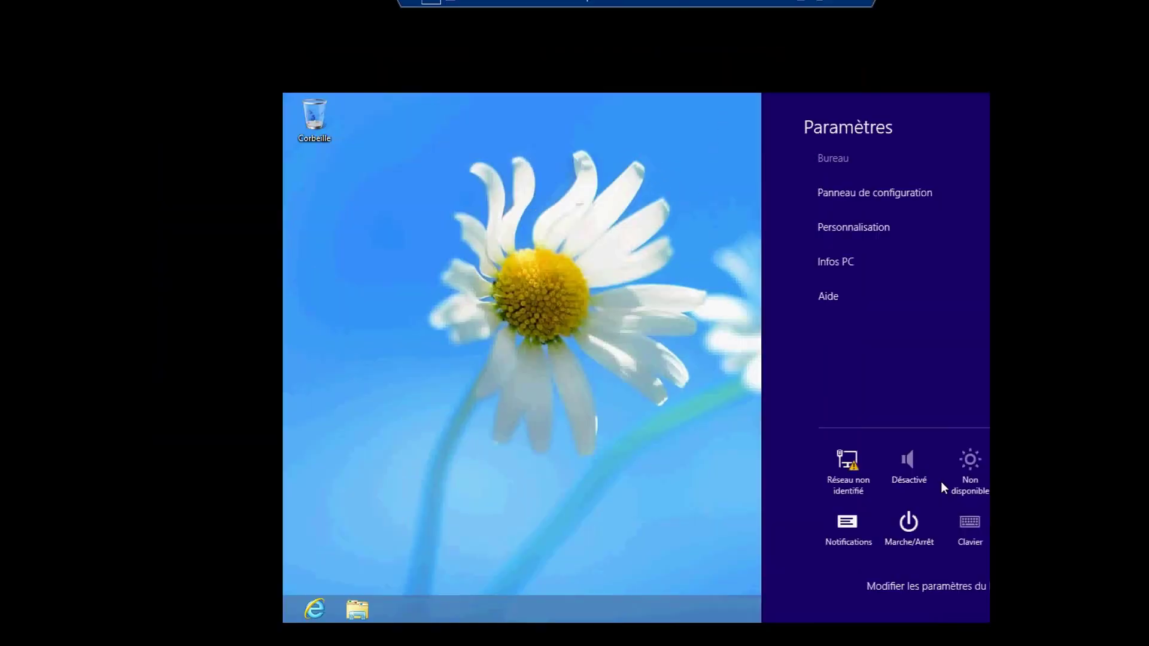
click(908, 522)
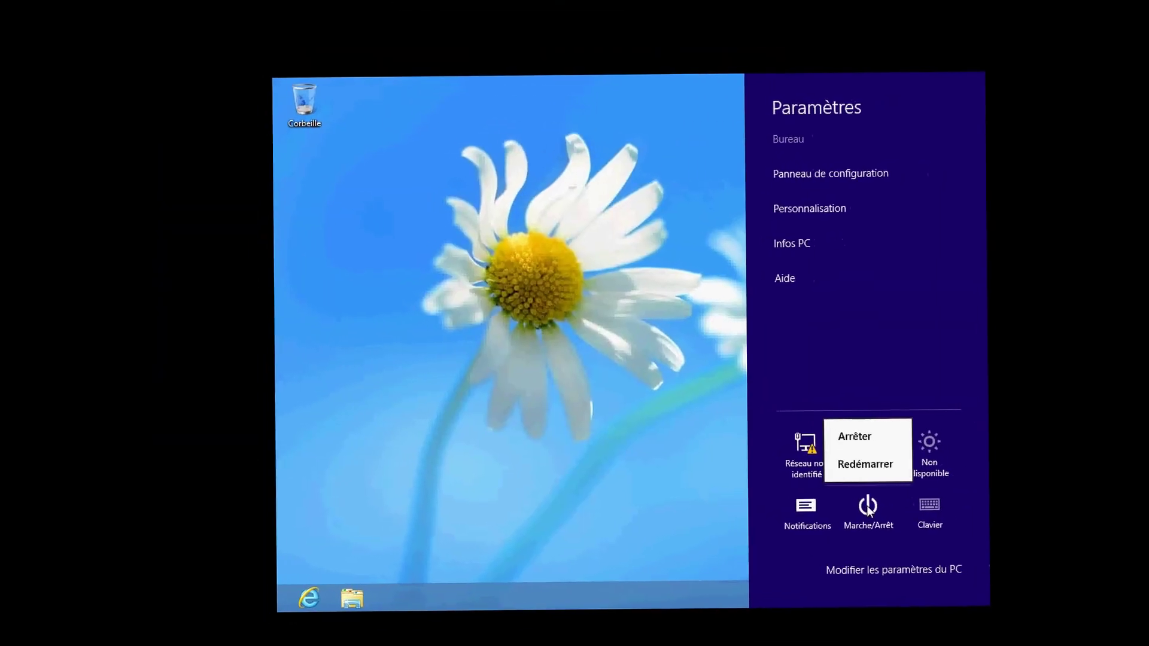
click(861, 464)
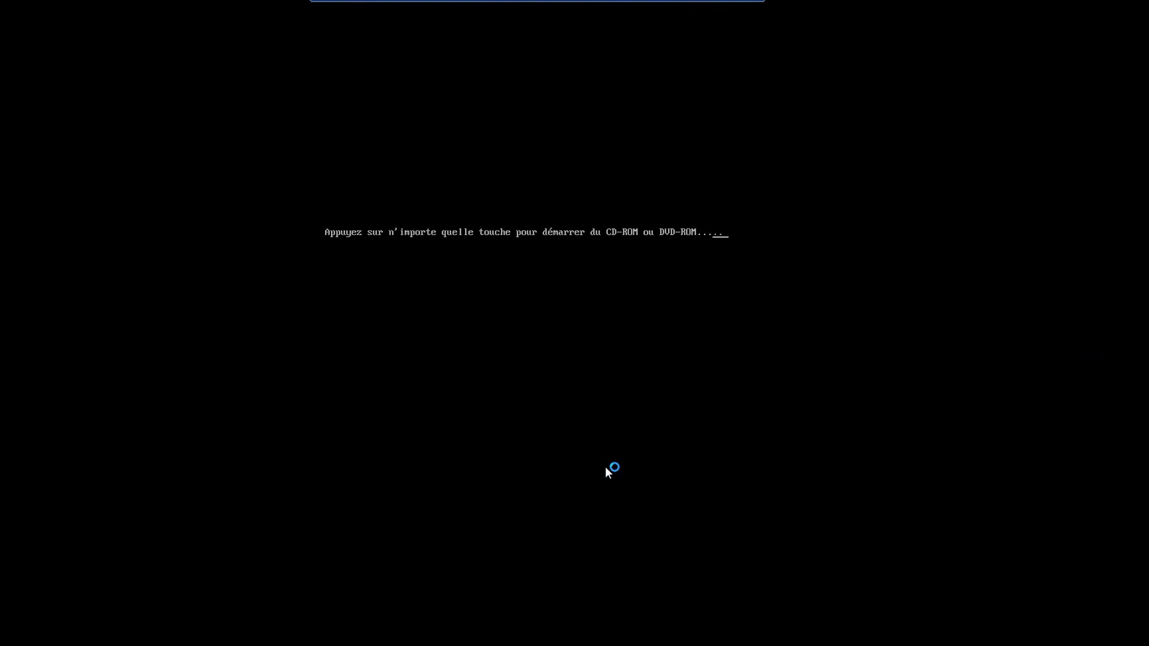
key(Return)
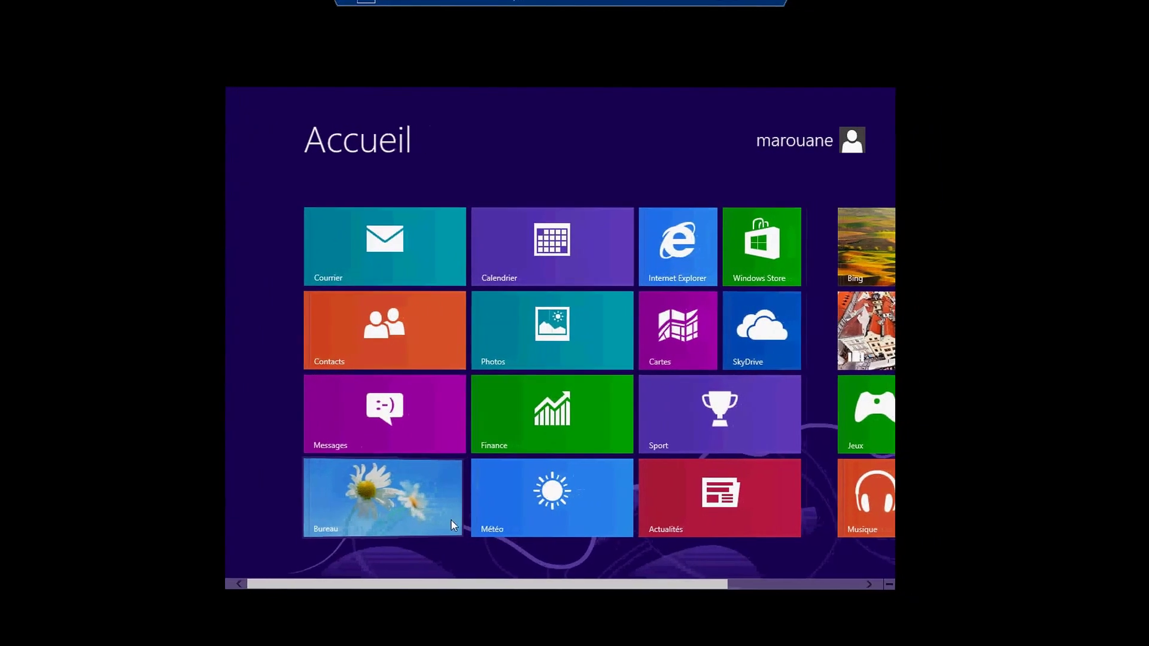
In File Explorer's Réseau view, go to the address \\vm1.
click(485, 524)
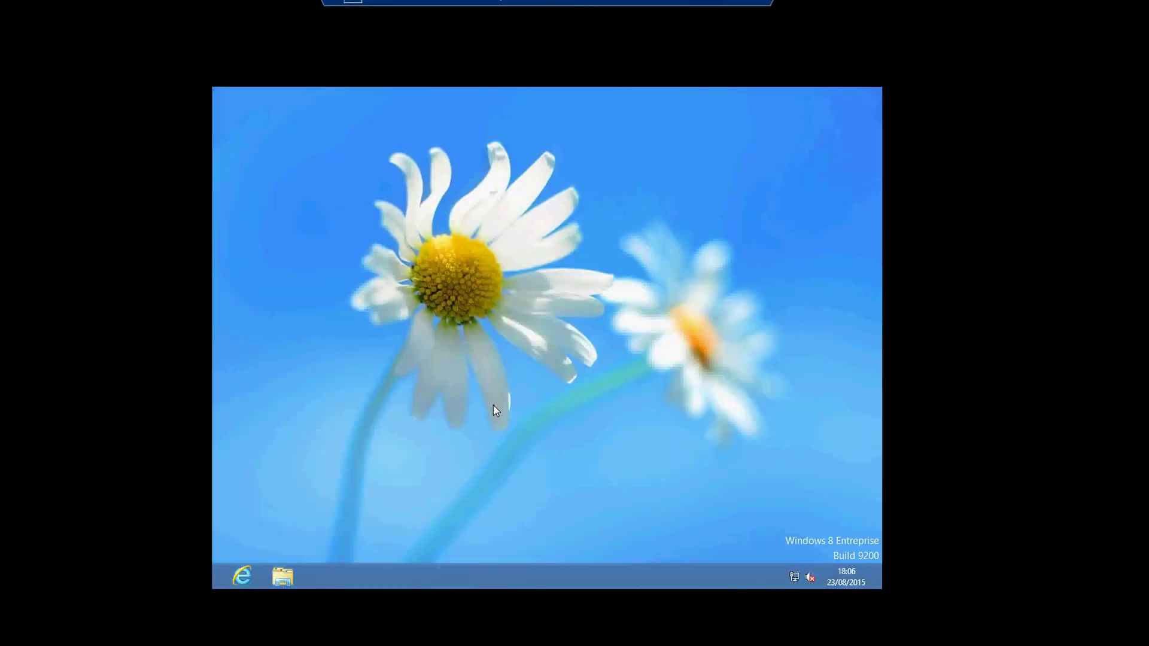
click(285, 579)
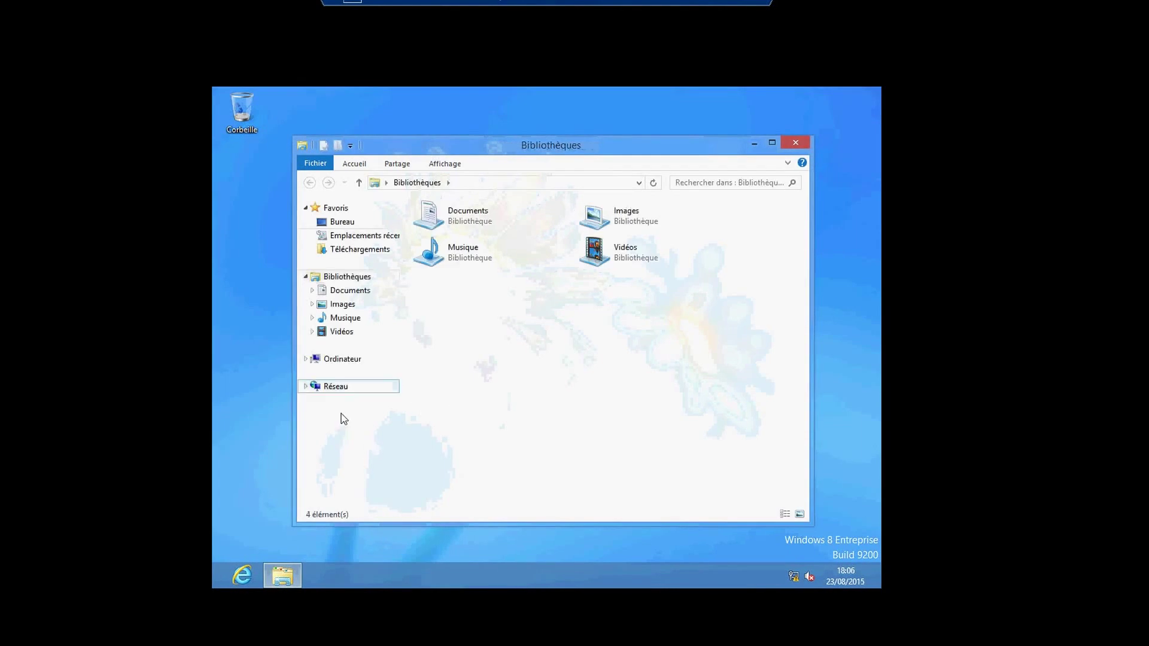
click(338, 389)
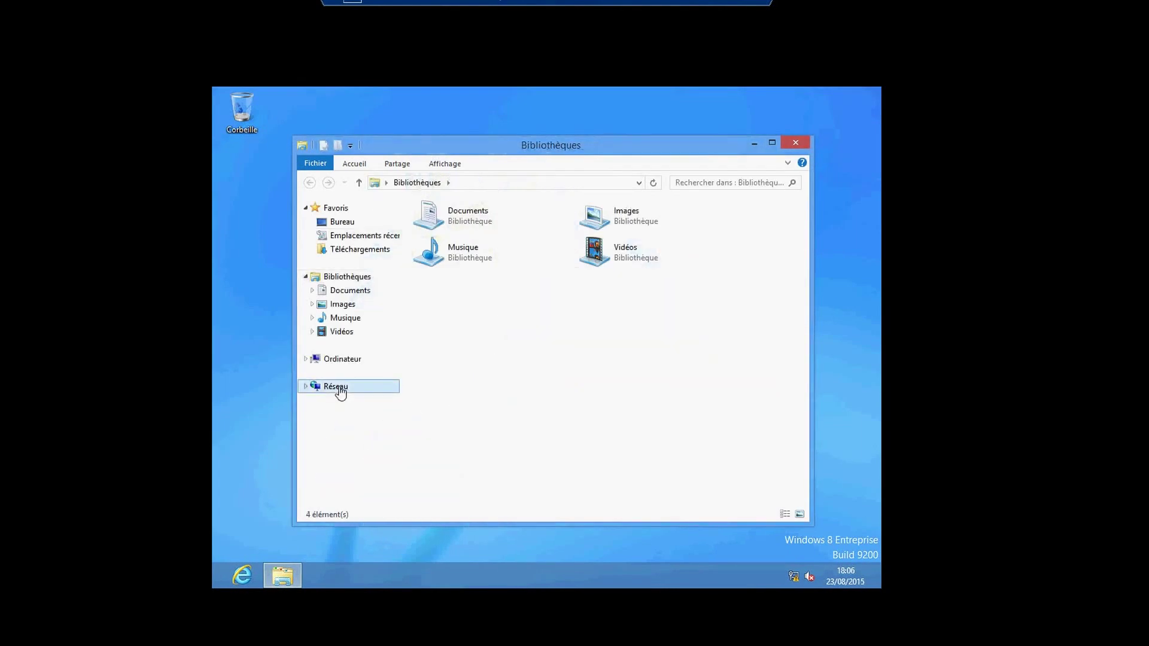
click(484, 185)
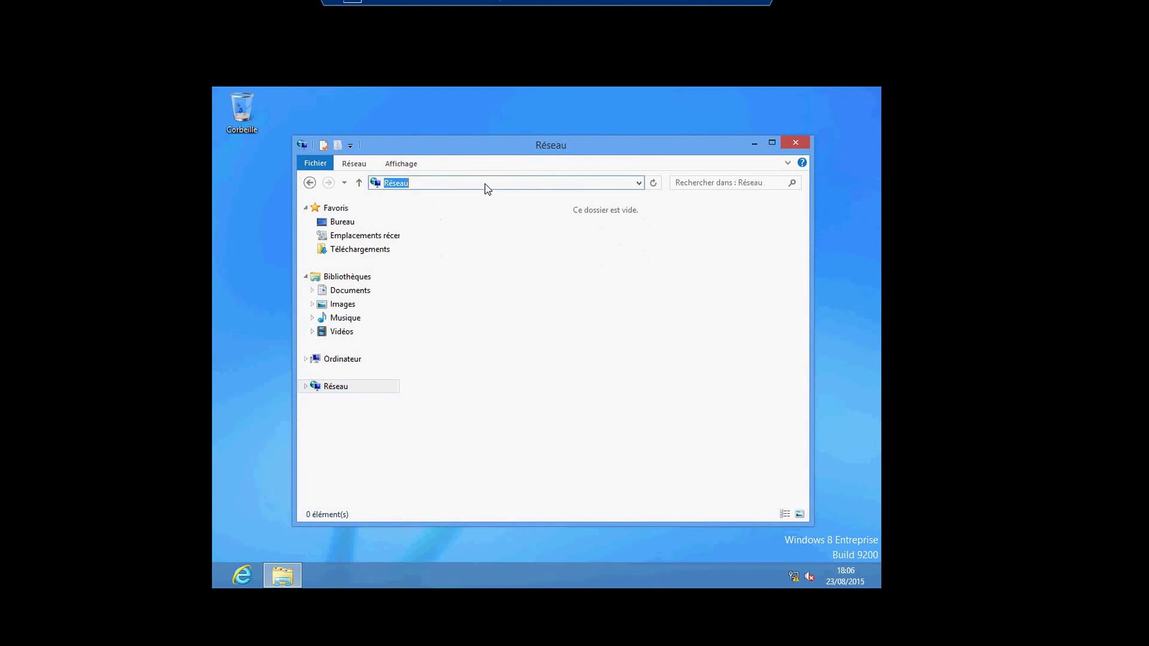
text(\\vm)
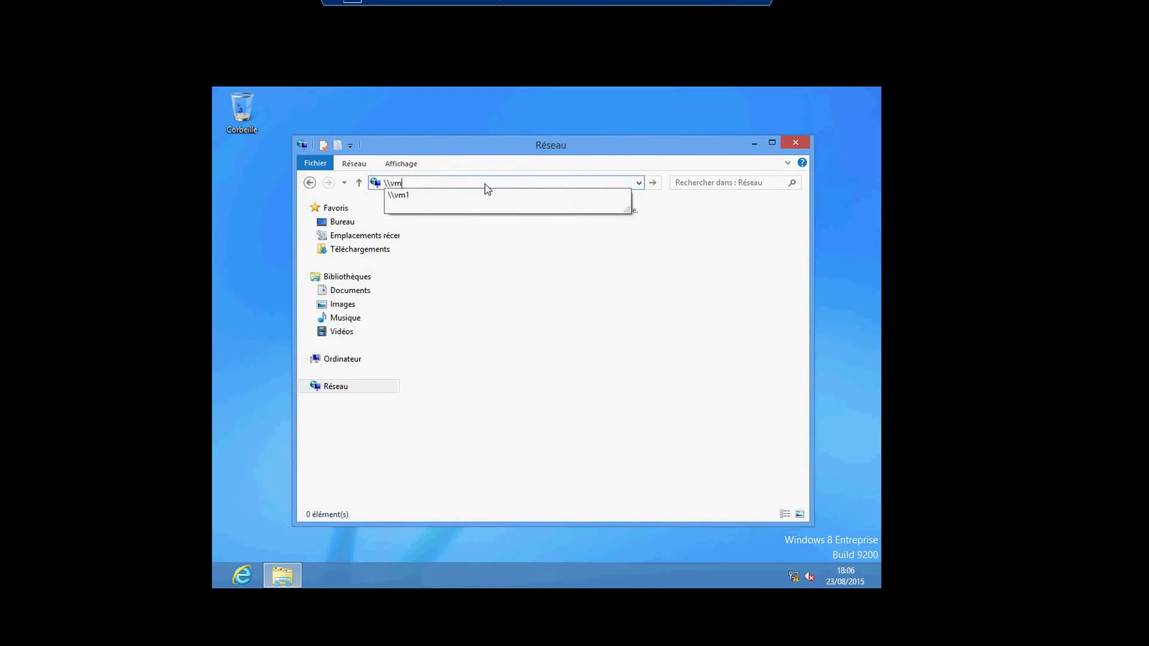
text(1)
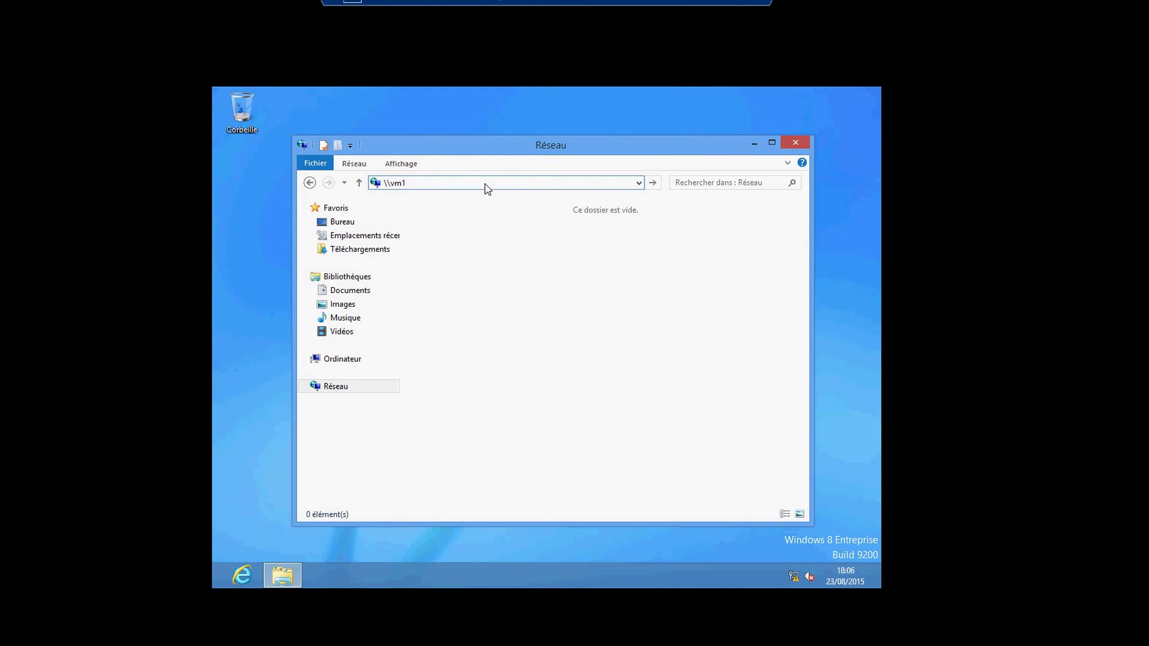
key(Return)
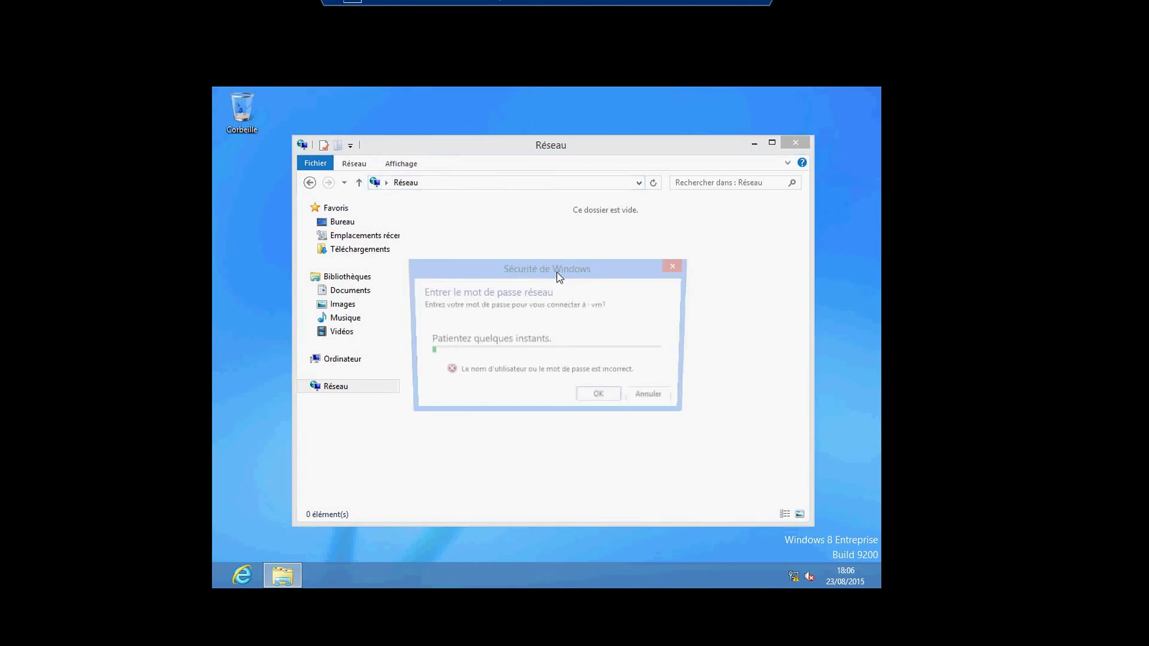
Sign in to vm1 with the new local user's name and password.
click(524, 343)
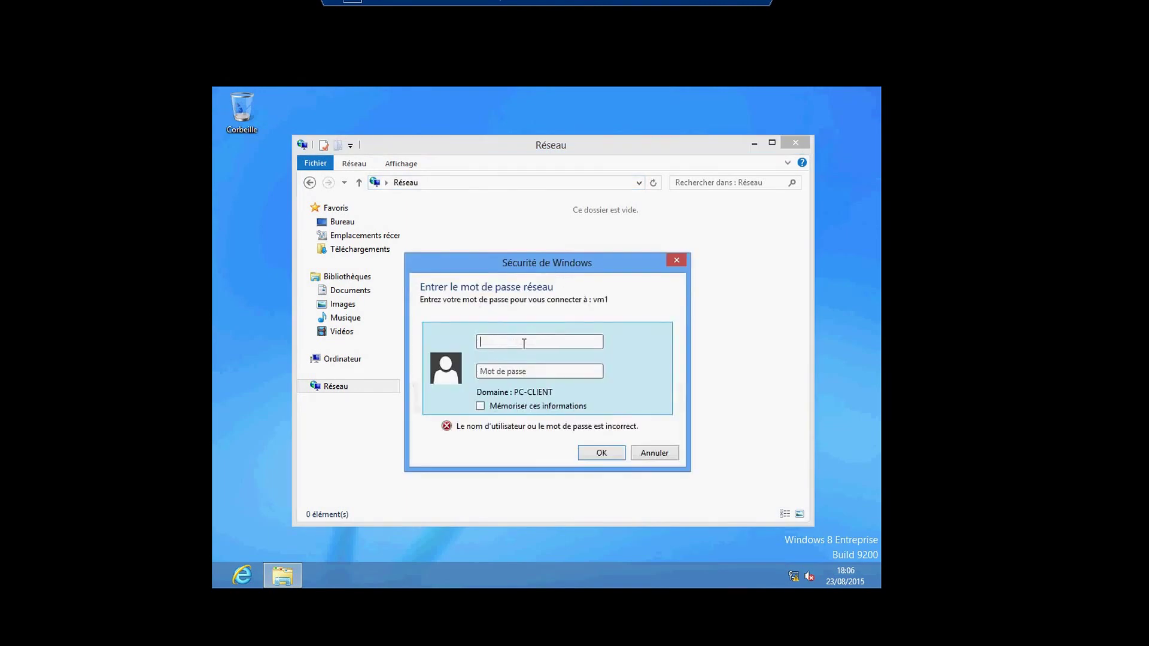
text(marouane)
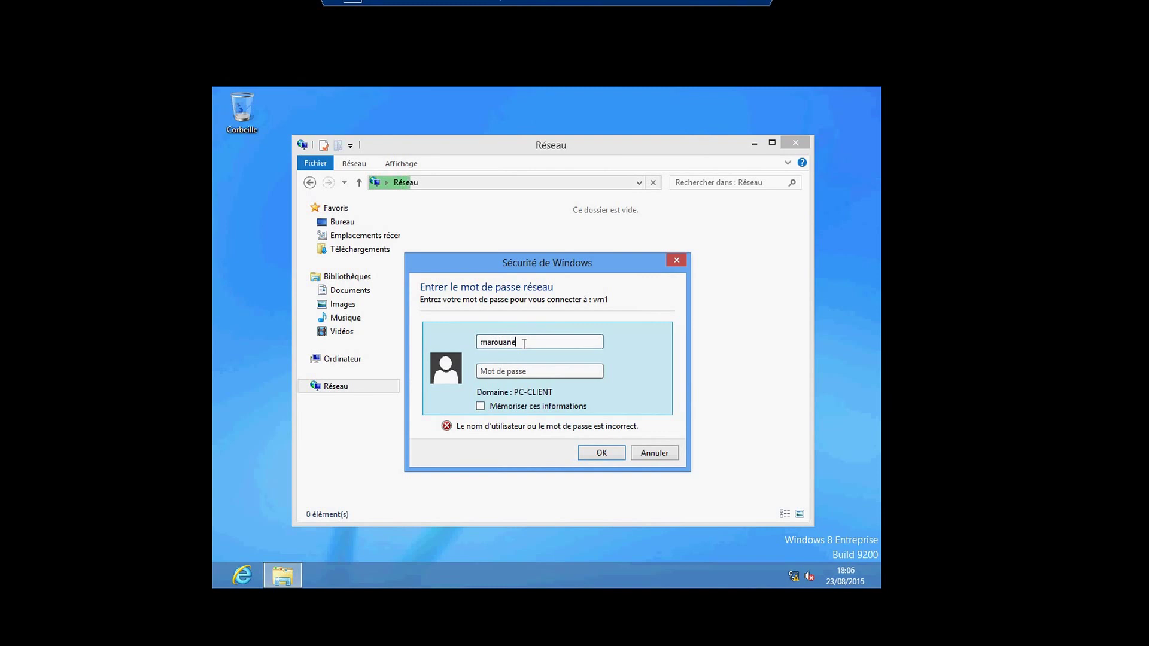
click(517, 374)
text(••••••••)
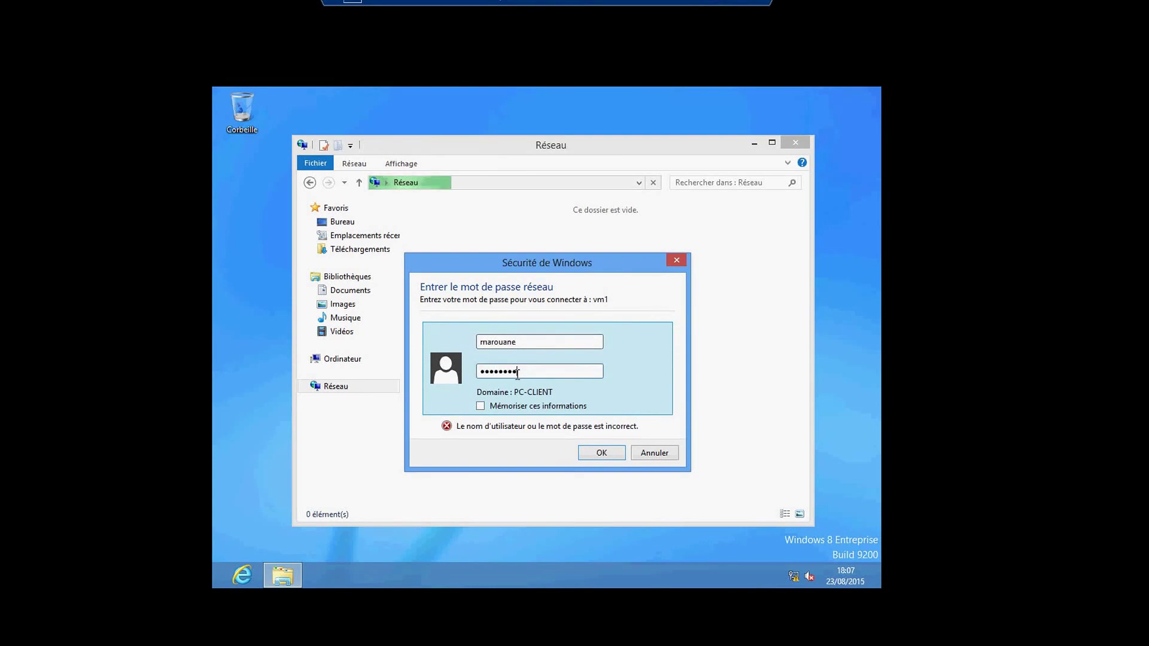
key(Return)
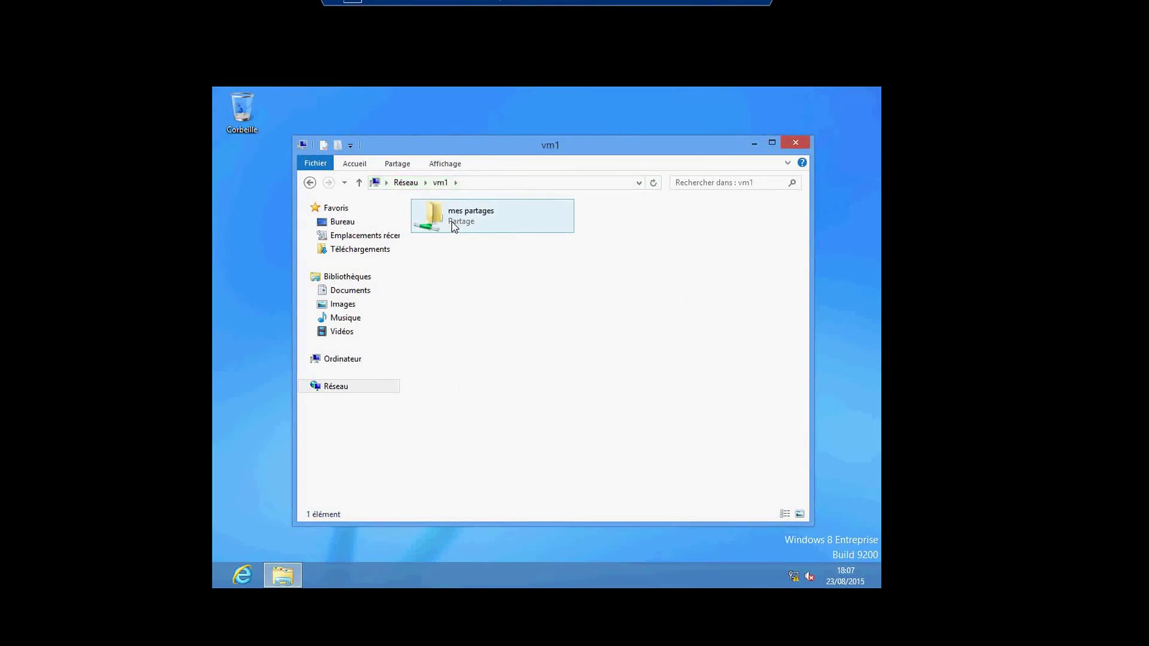
Try opening mes partages, dismiss the Erreur réseau access-denied dialog, and return to the host desktop.
double_click(452, 226)
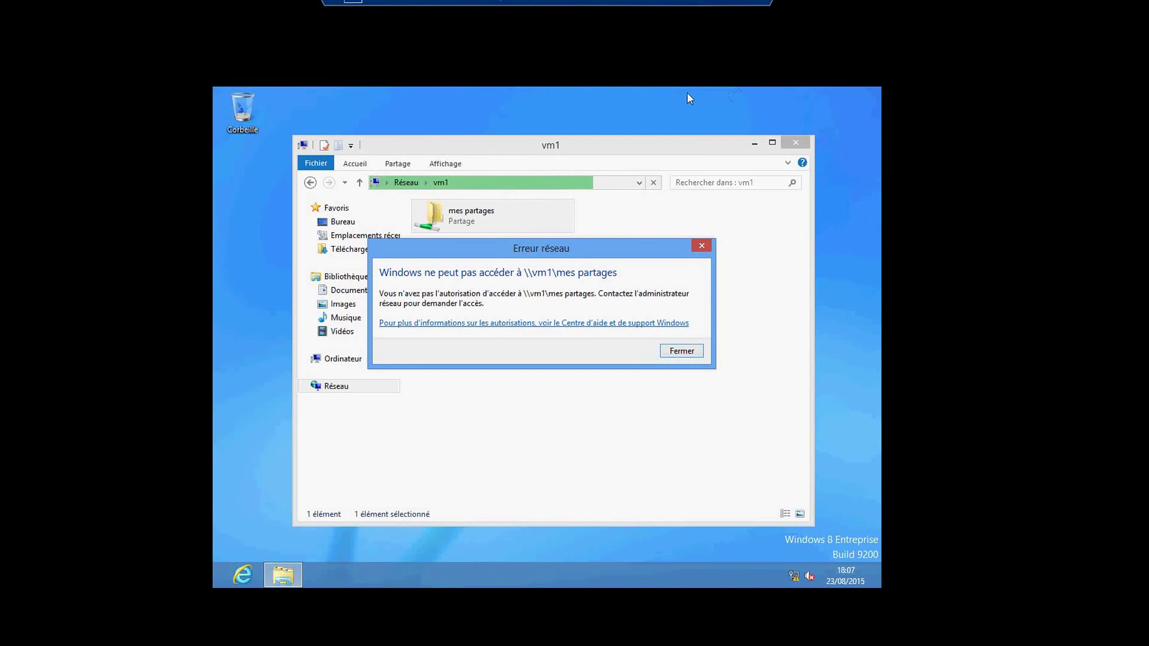
click(680, 352)
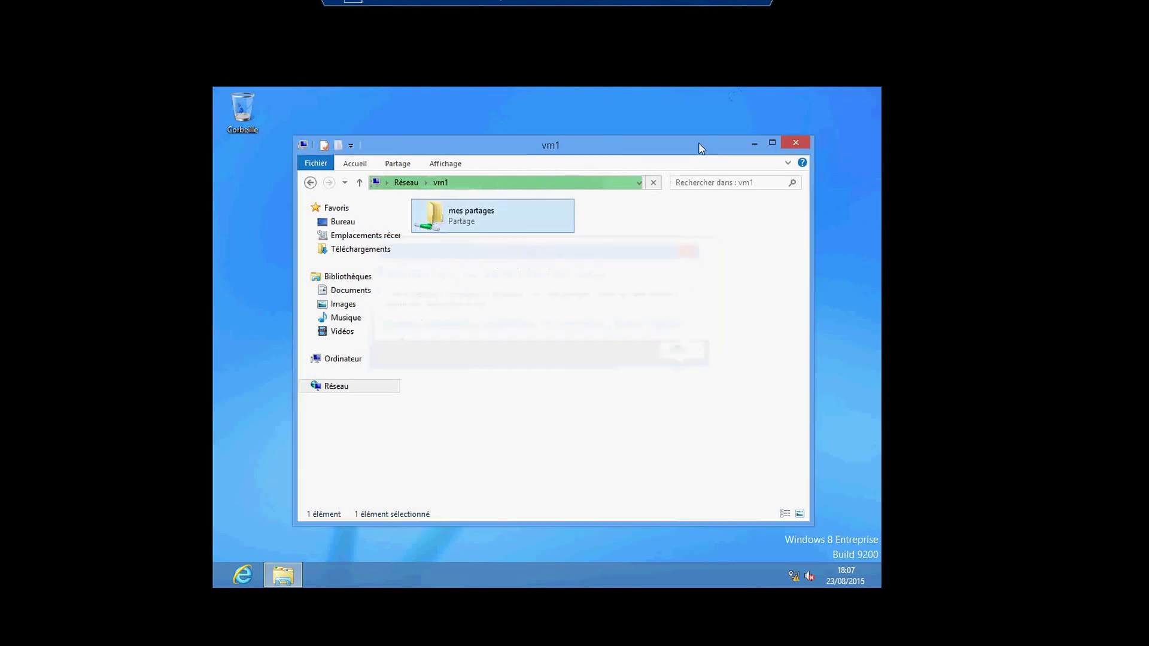
click(701, 4)
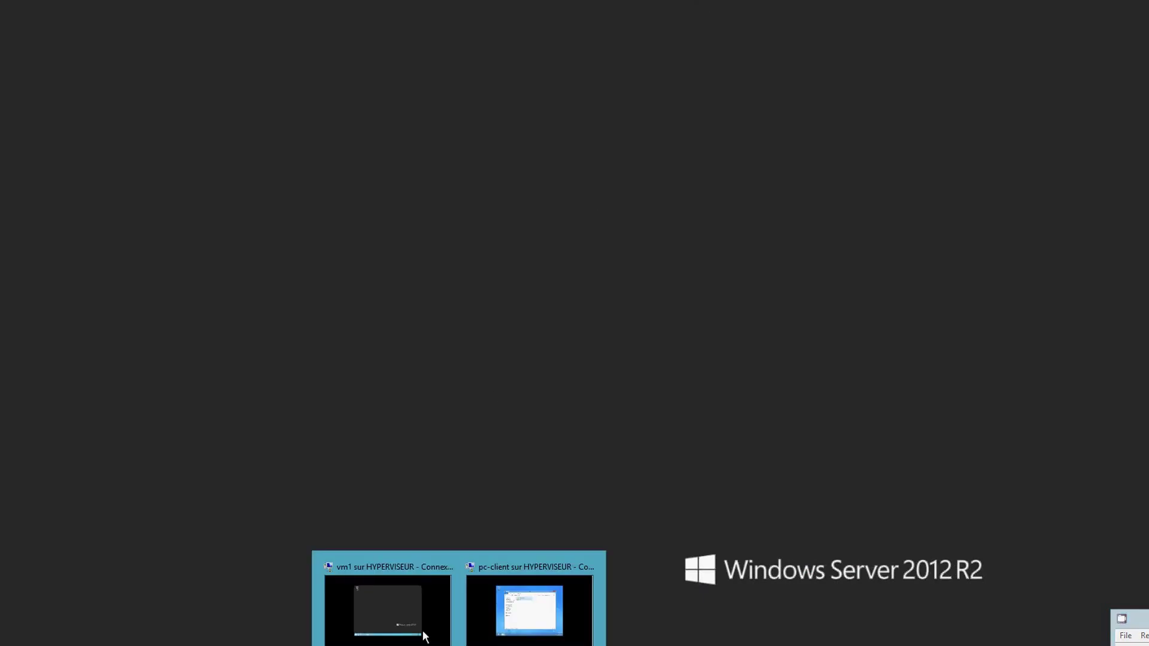
On vm1, open the Propriétés of the mes partages folder on Disque local (C:).
click(409, 619)
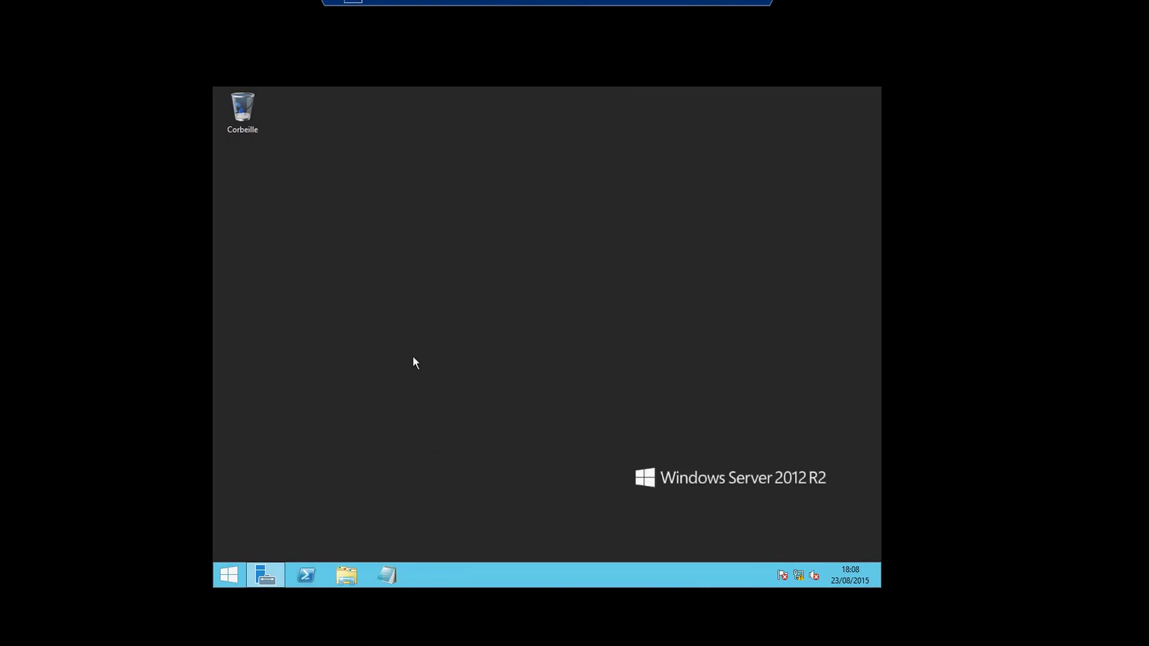
click(336, 577)
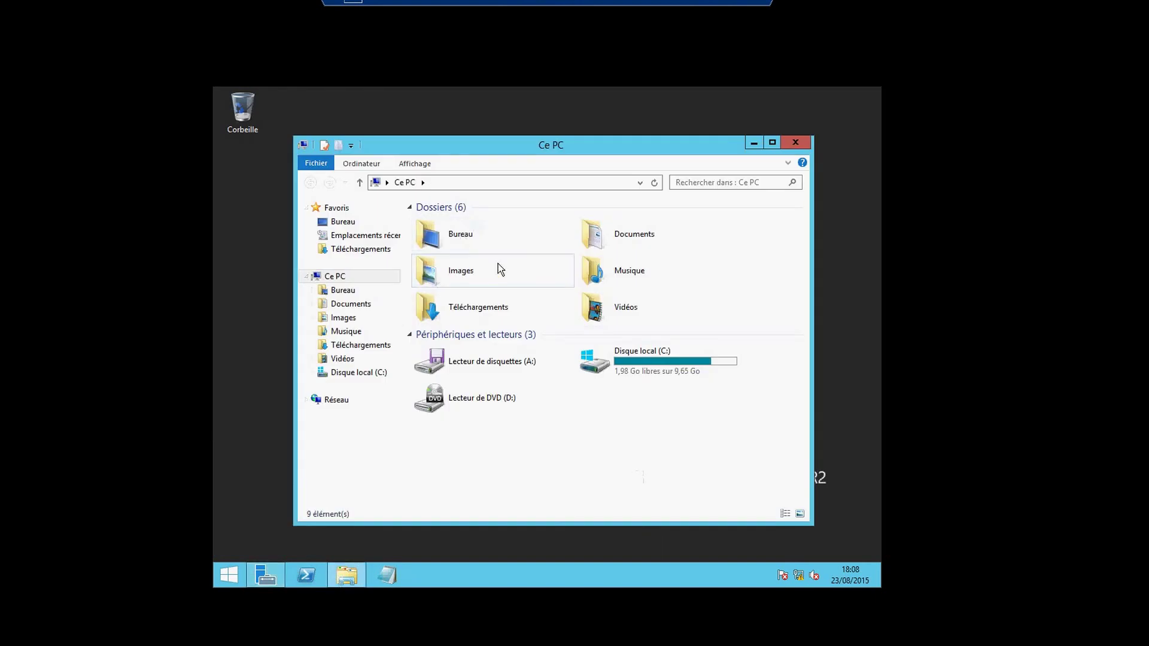
click(366, 374)
click(461, 221)
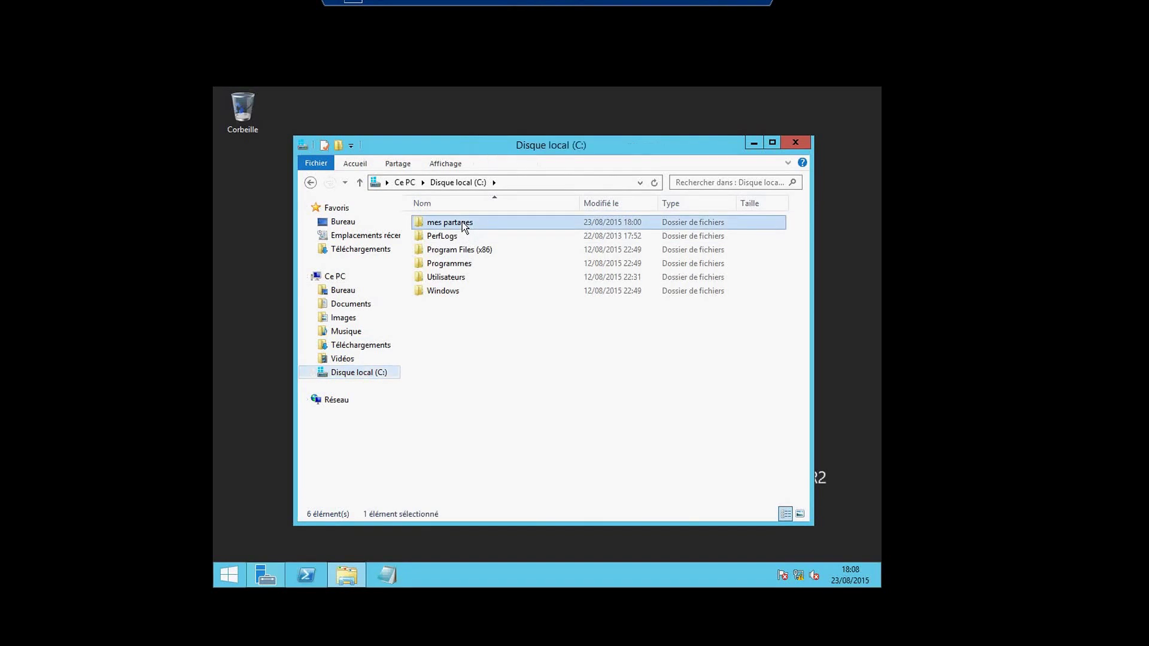
right_click(462, 221)
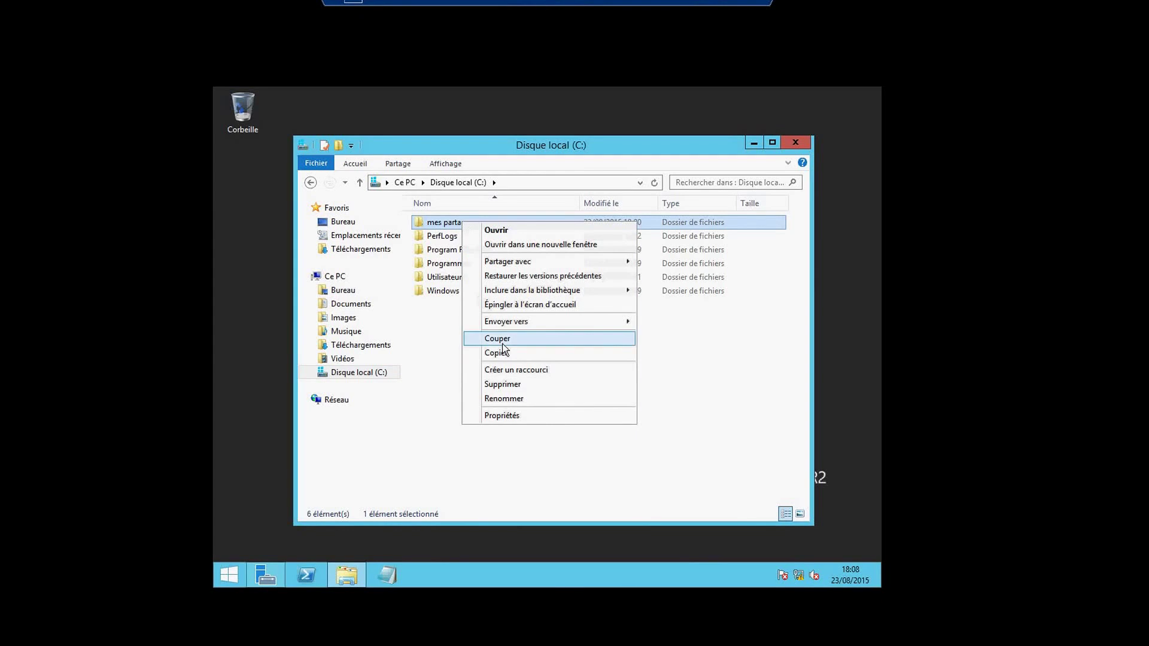
click(504, 415)
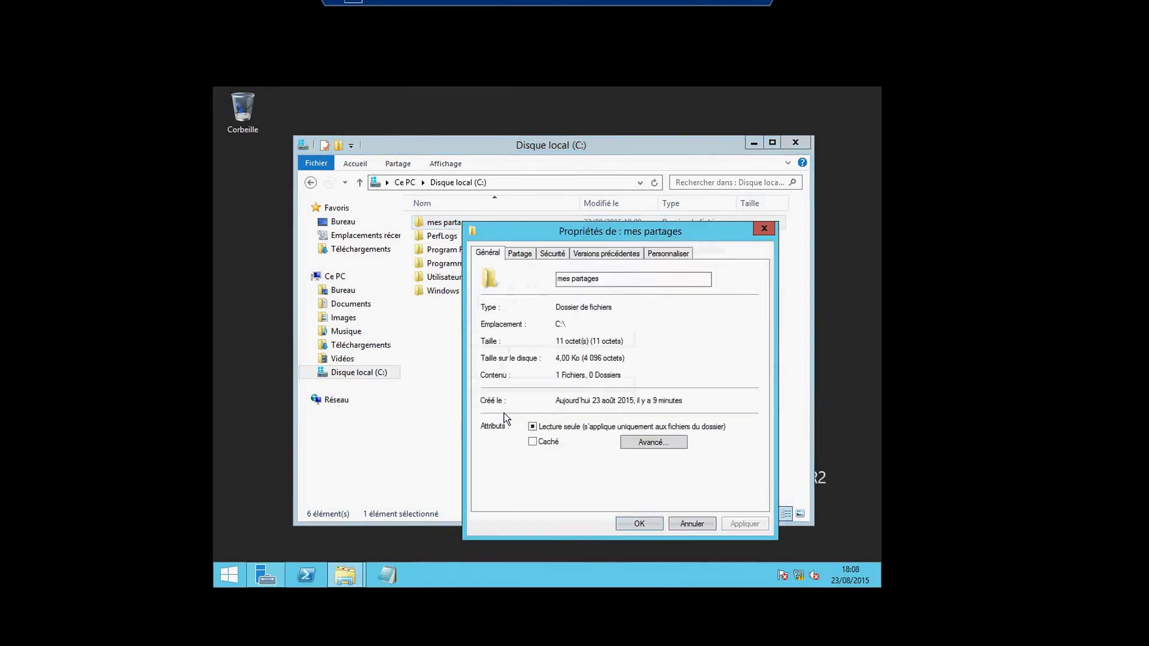
Review the Administrateur and Administrateurs permissions on the Sécurité tab, then choose Modifier.
click(556, 256)
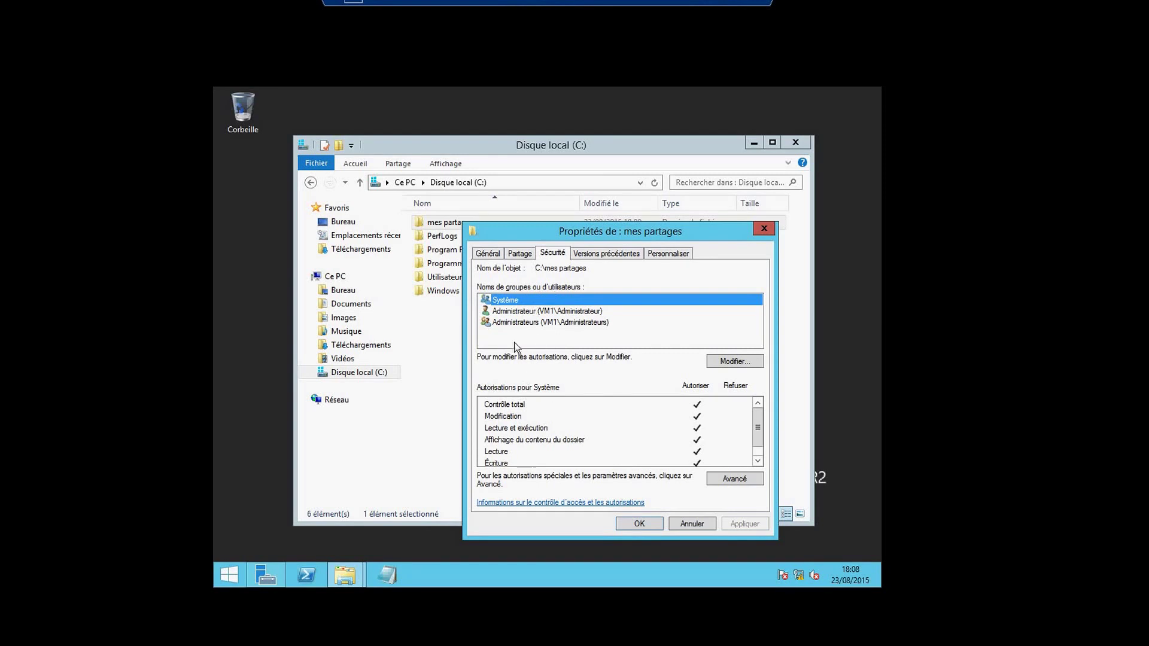
click(505, 311)
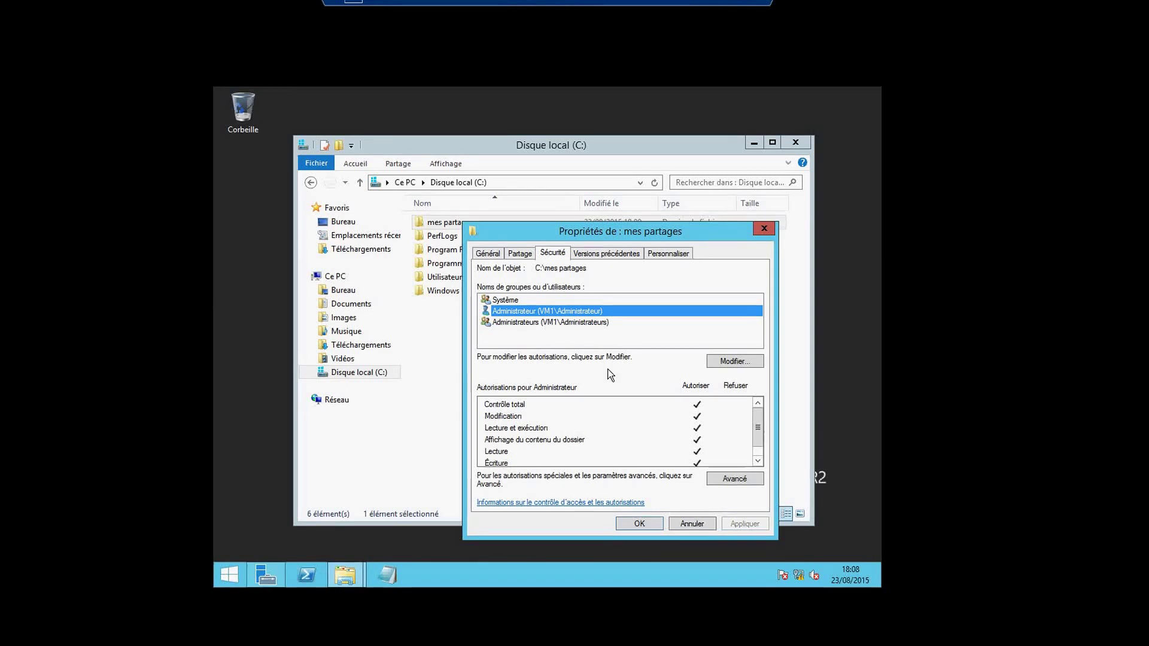
click(540, 326)
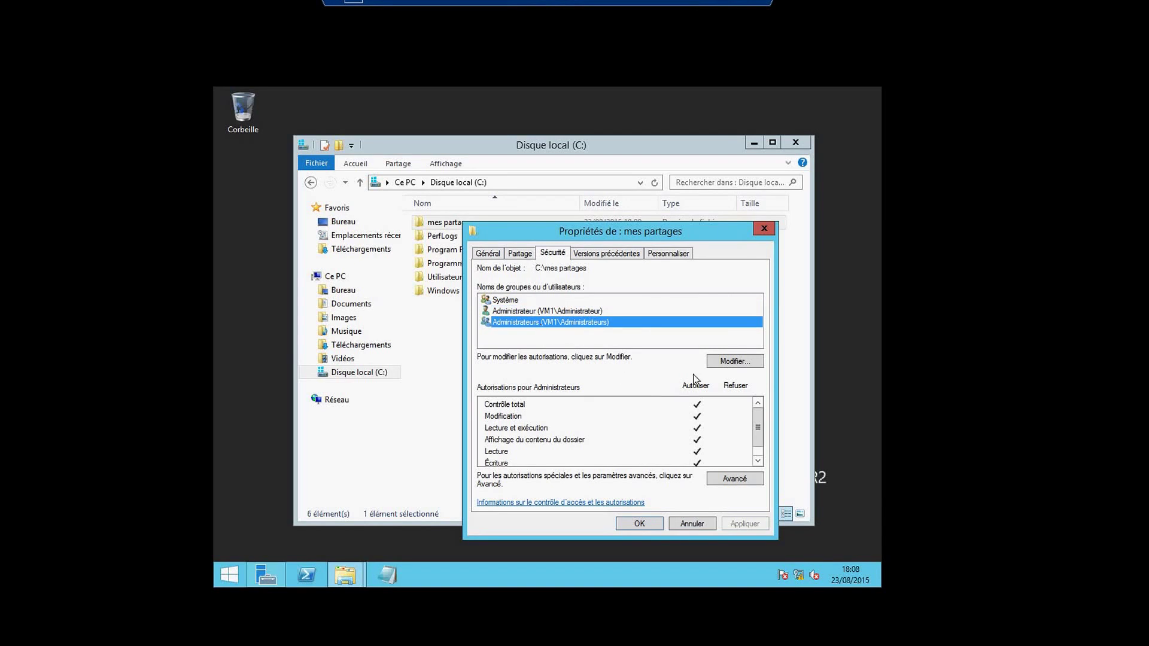
click(726, 363)
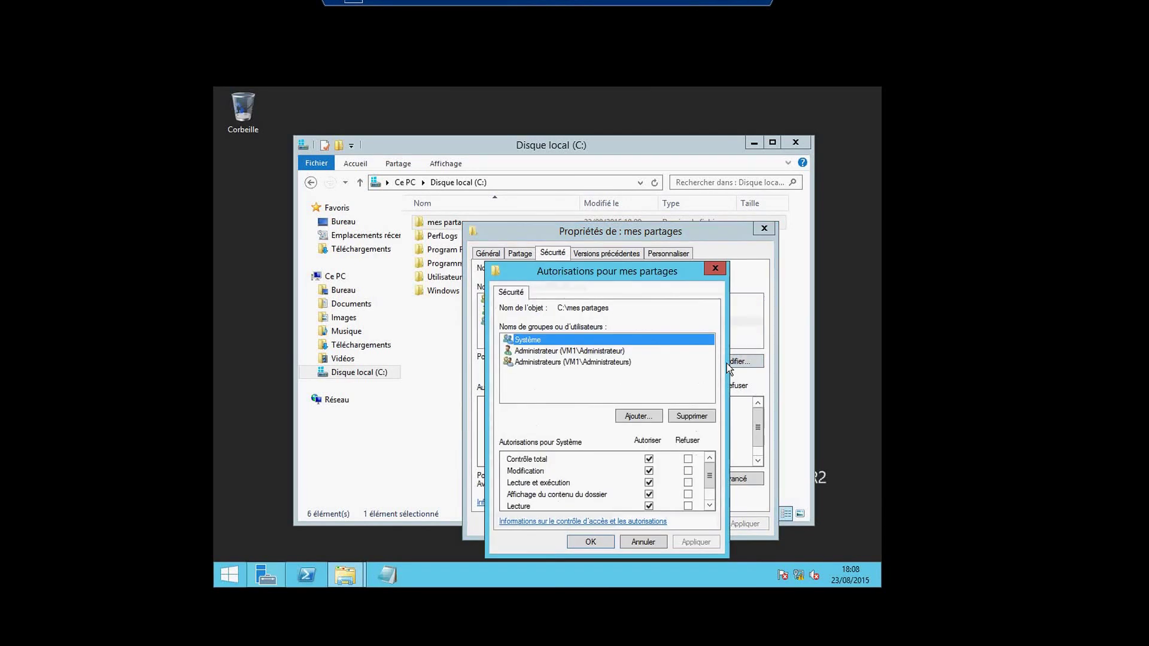
Add the new local user to the folder's permission list after verifying the name.
click(651, 416)
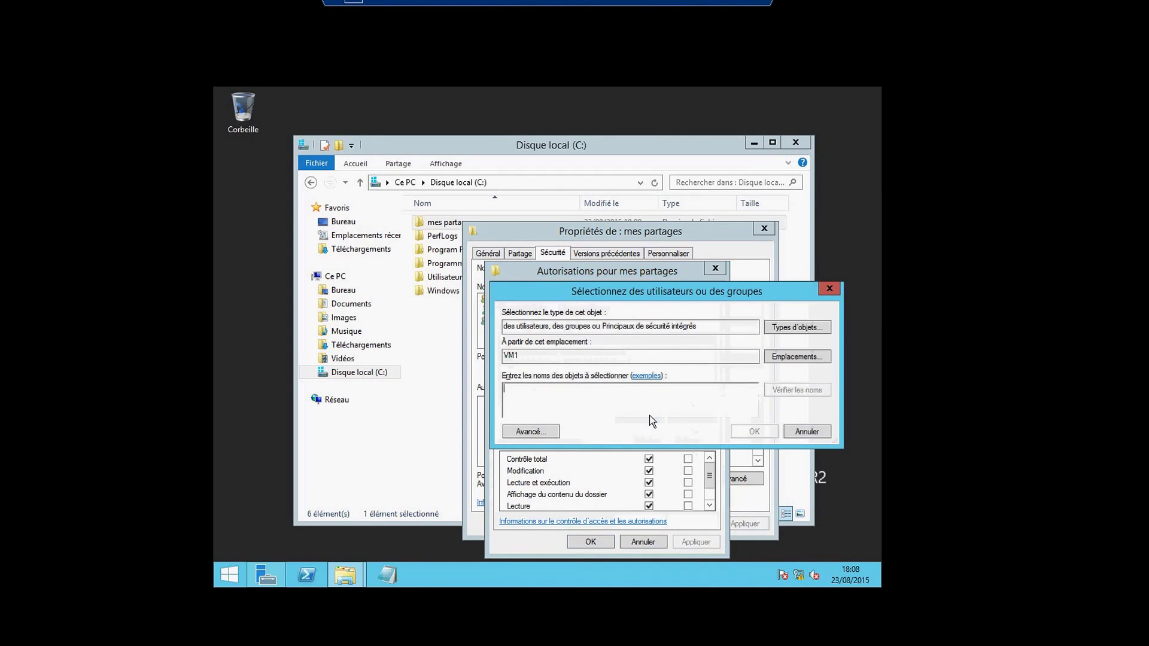
text(ma)
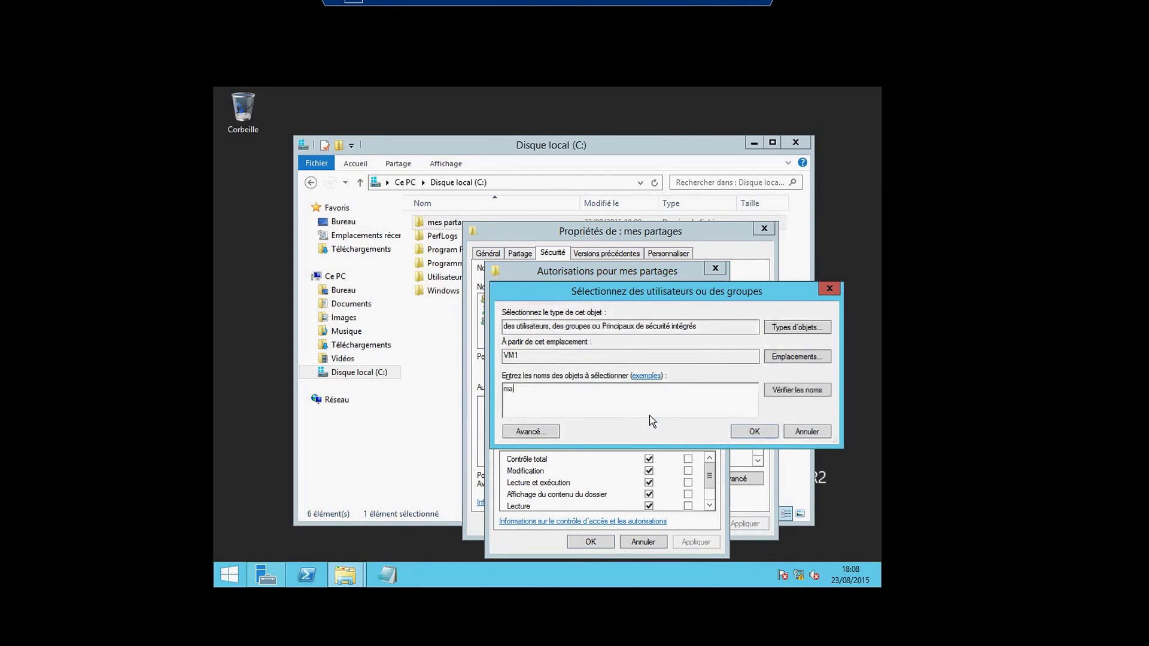
text(rouane)
click(797, 390)
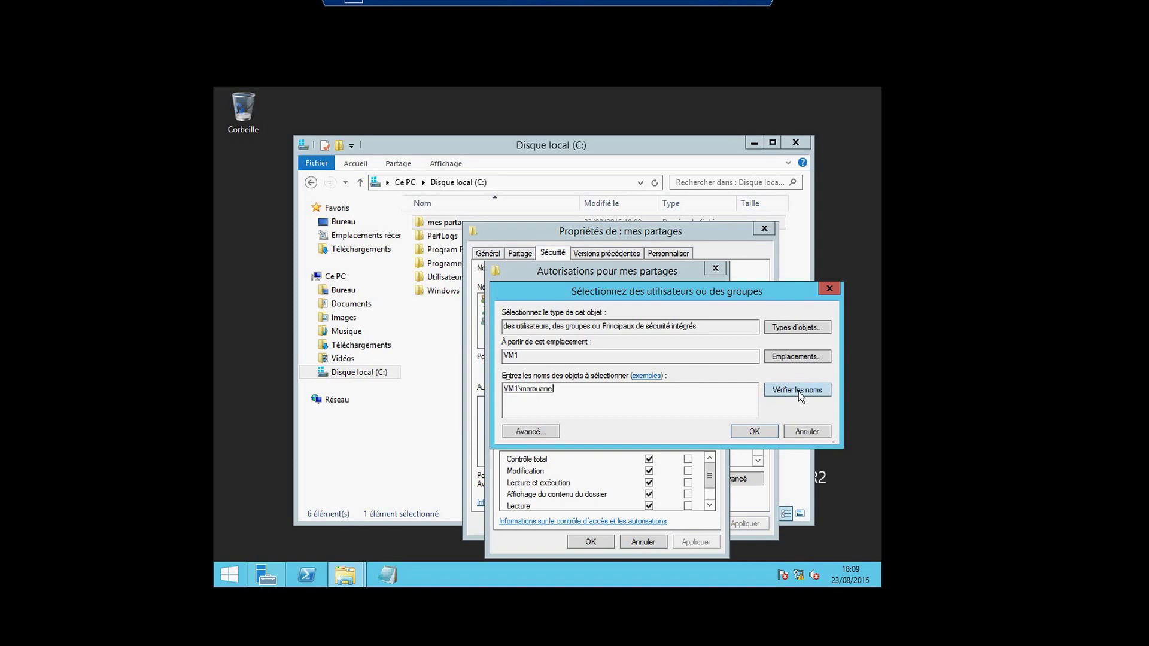
click(754, 431)
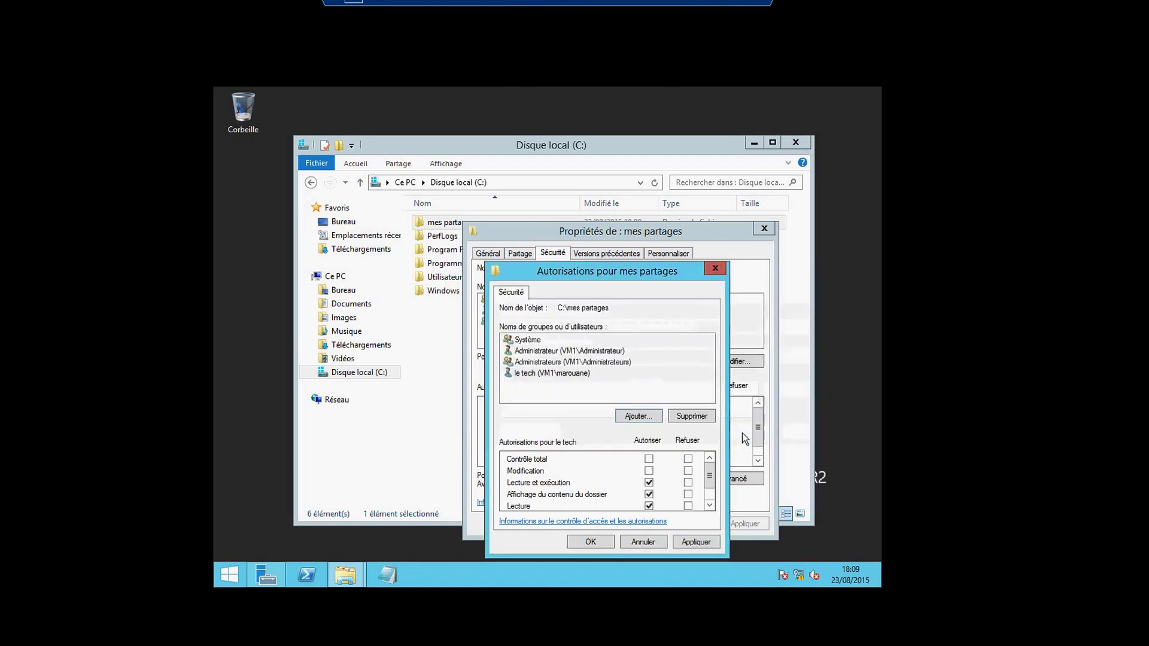
Grant the user Lecture et exécution, Affichage du contenu and Lecture, then apply and confirm.
click(566, 378)
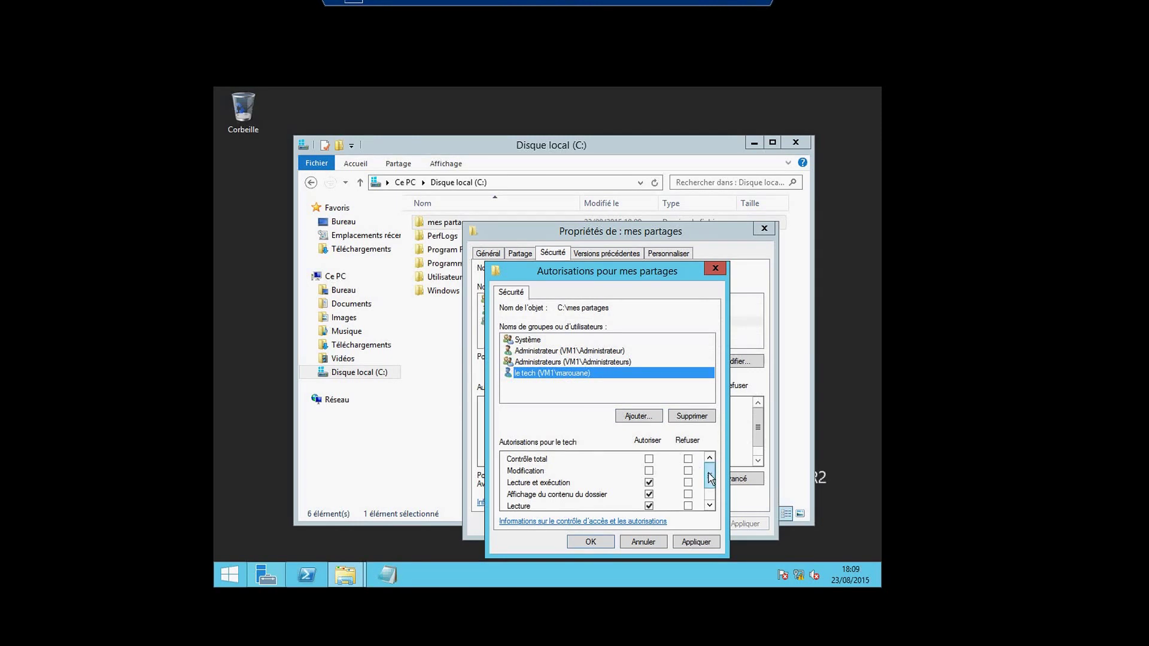
drag(709, 477, 709, 478)
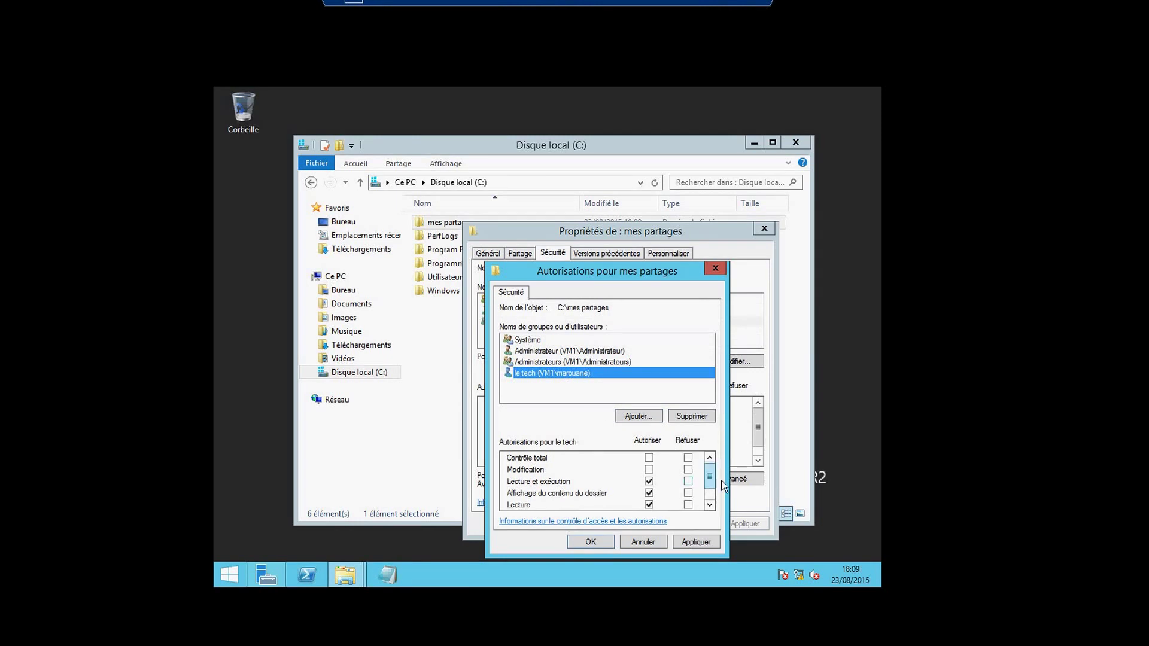
drag(708, 479, 710, 493)
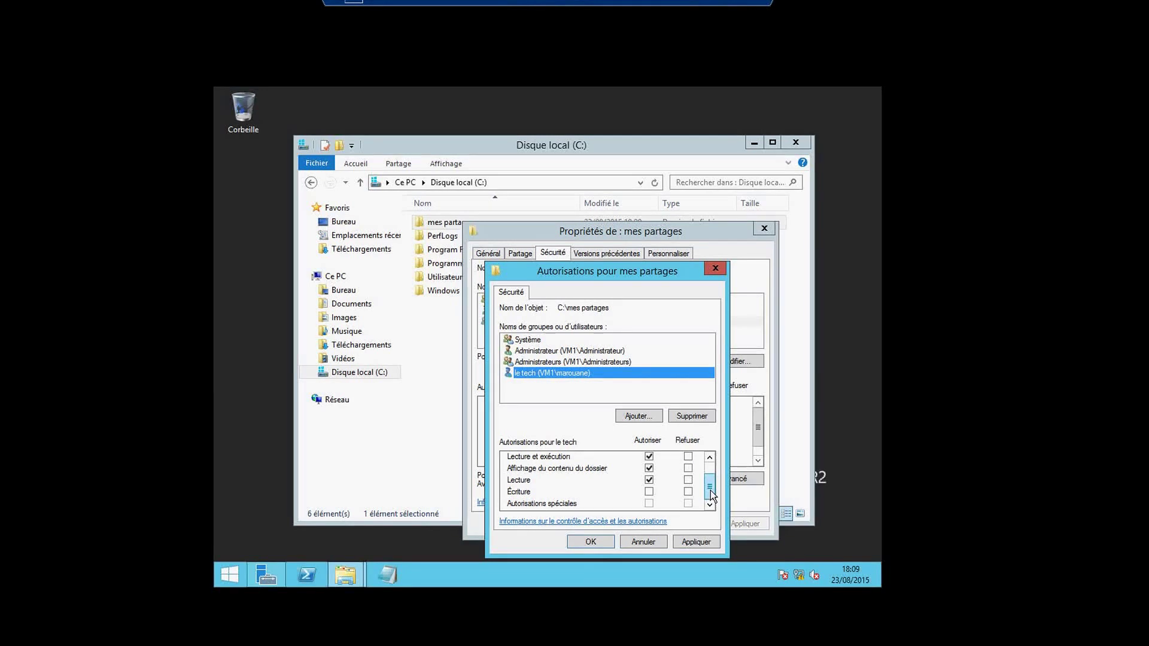
mouse_move(709, 490)
mouse_down()
mouse_move(710, 480)
mouse_move(710, 489)
mouse_up()
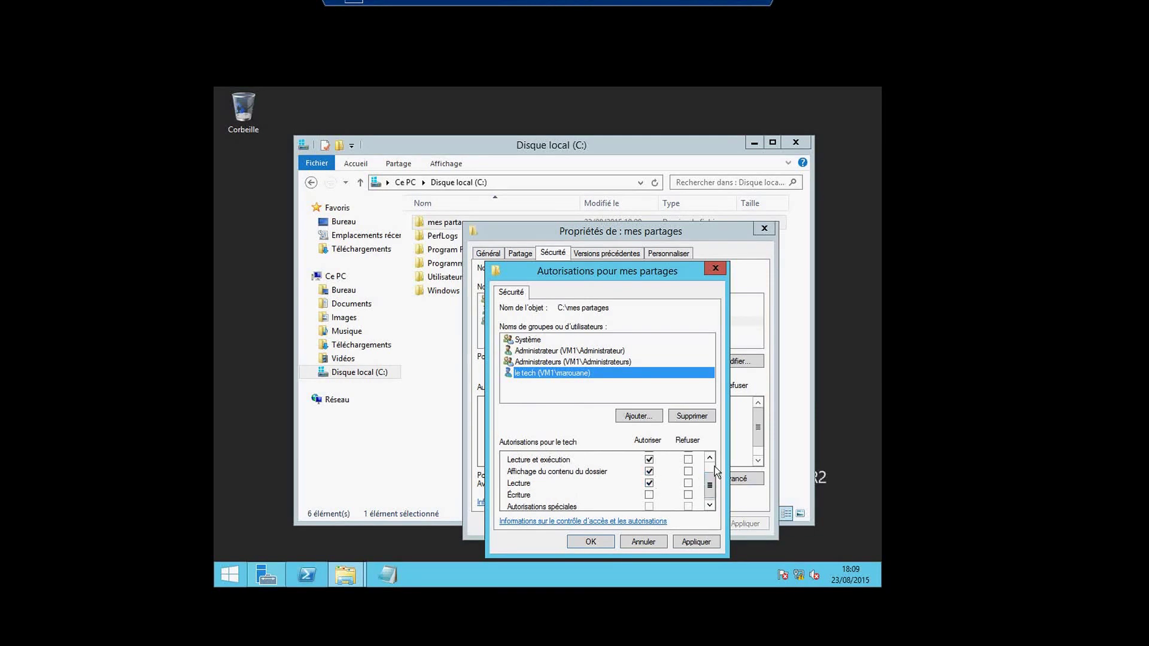
drag(709, 475, 709, 465)
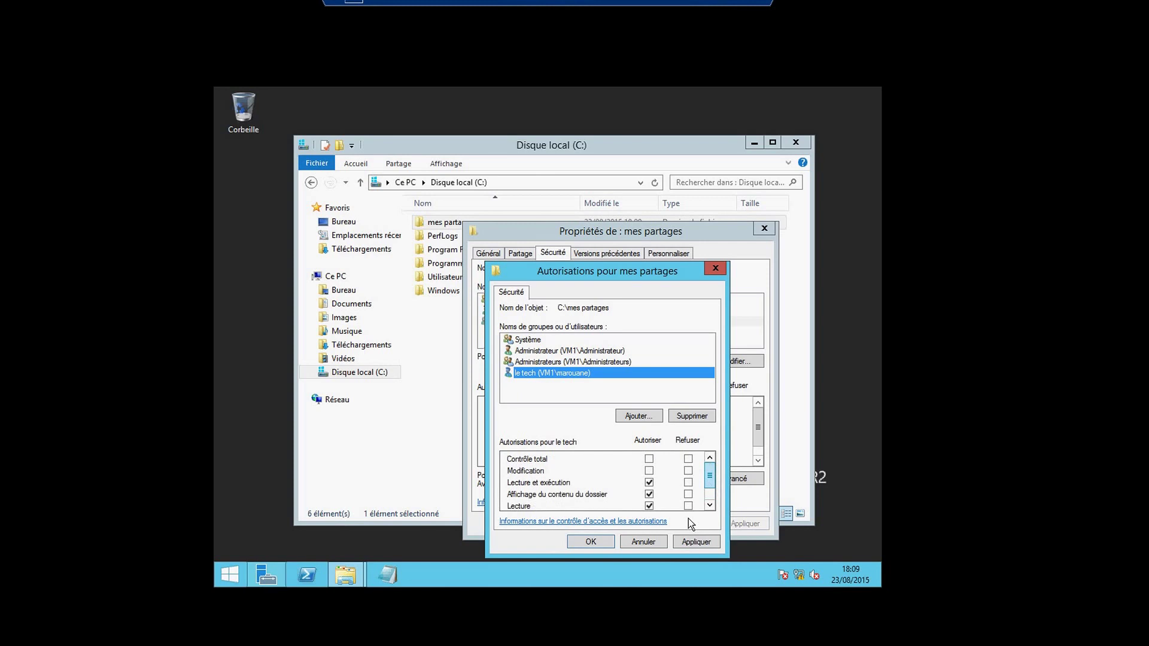
click(688, 541)
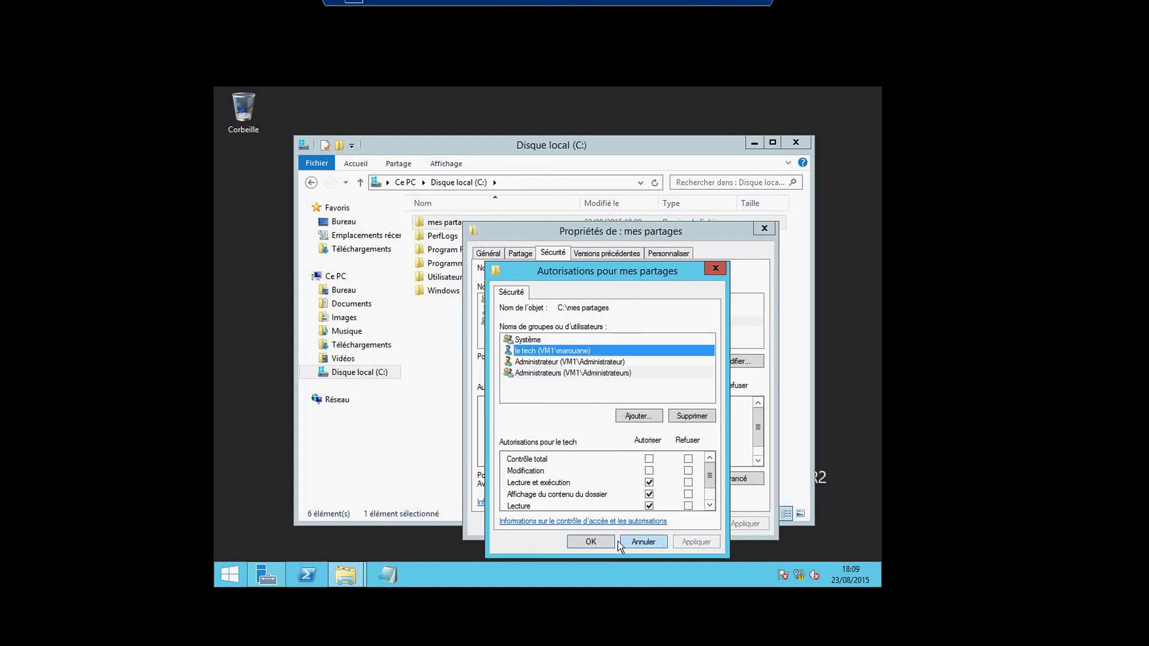
click(590, 541)
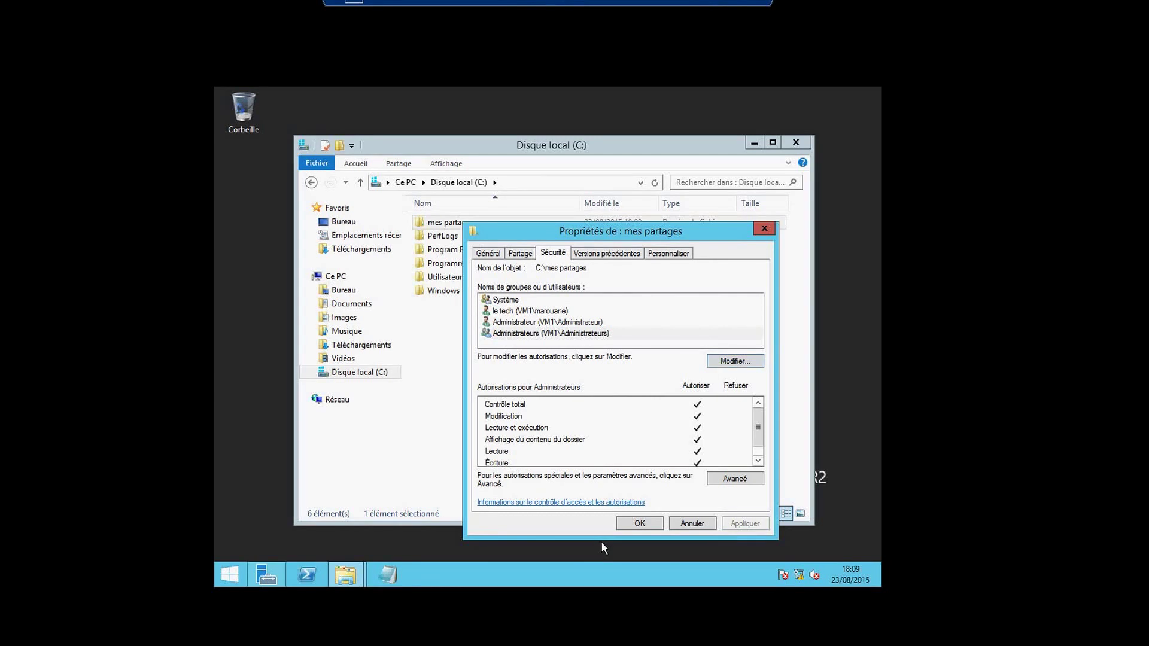
Switch to the pc-client VM and open test from vm1's mes partages share in Notepad.
click(635, 523)
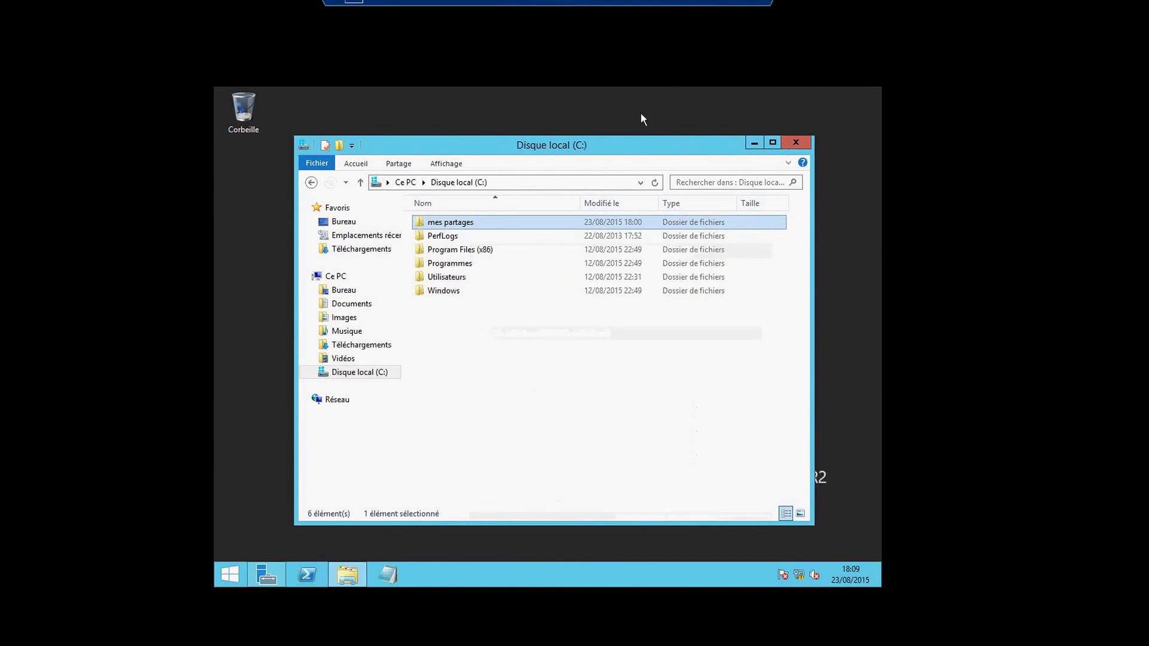
click(711, 7)
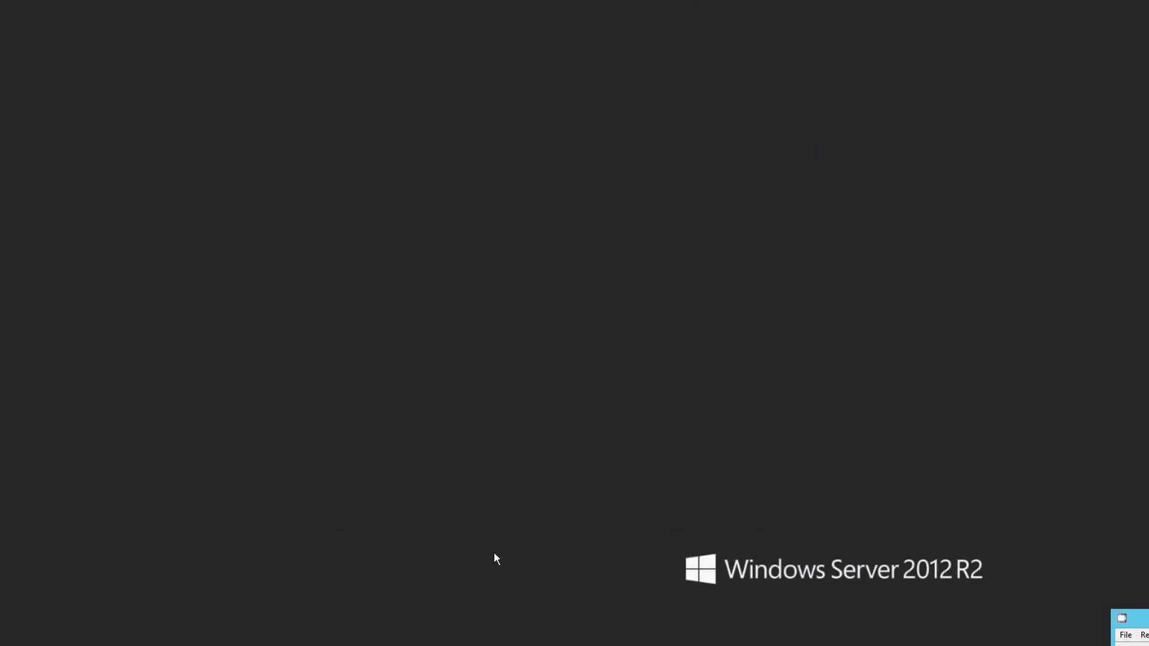
click(512, 616)
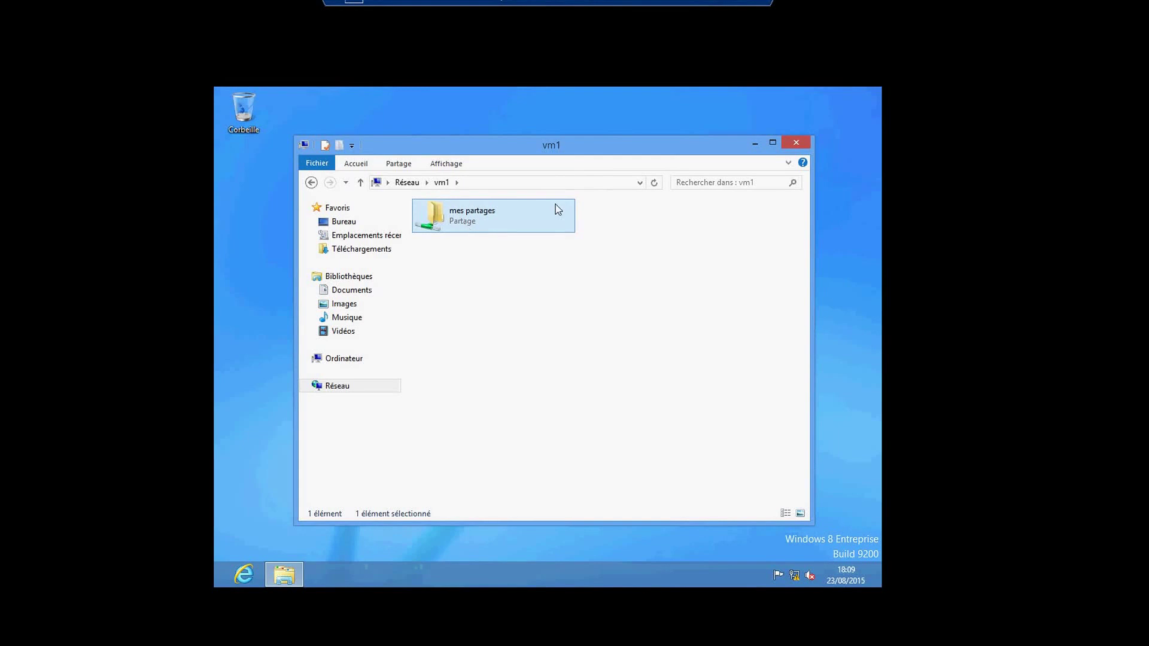
click(653, 186)
double_click(477, 228)
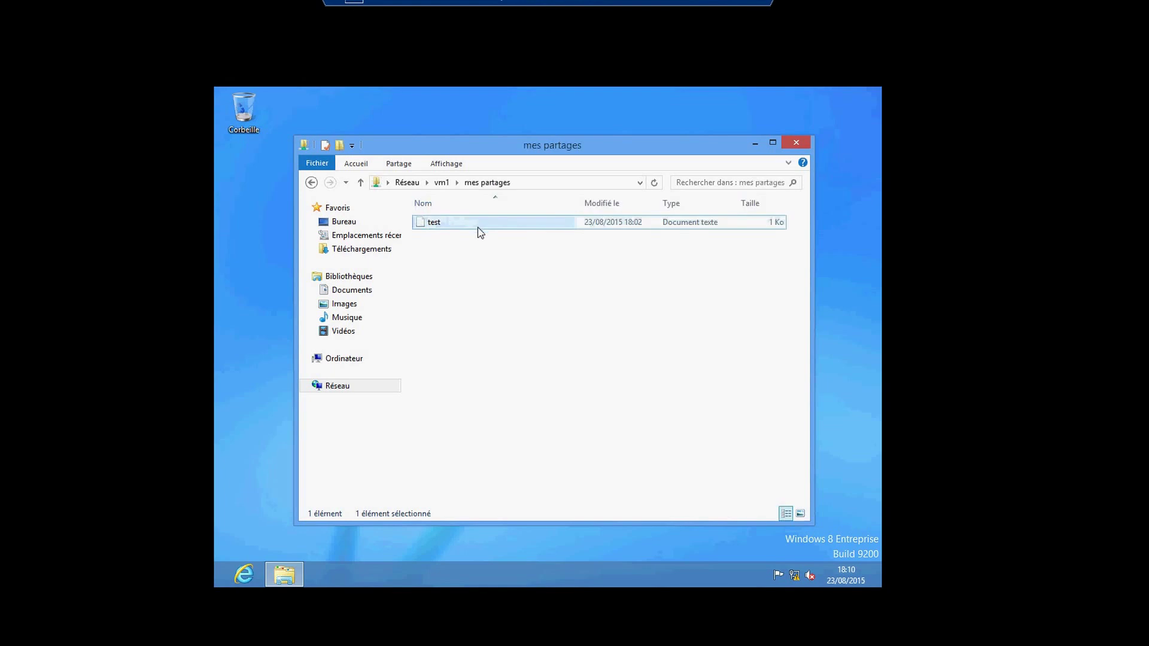
double_click(447, 226)
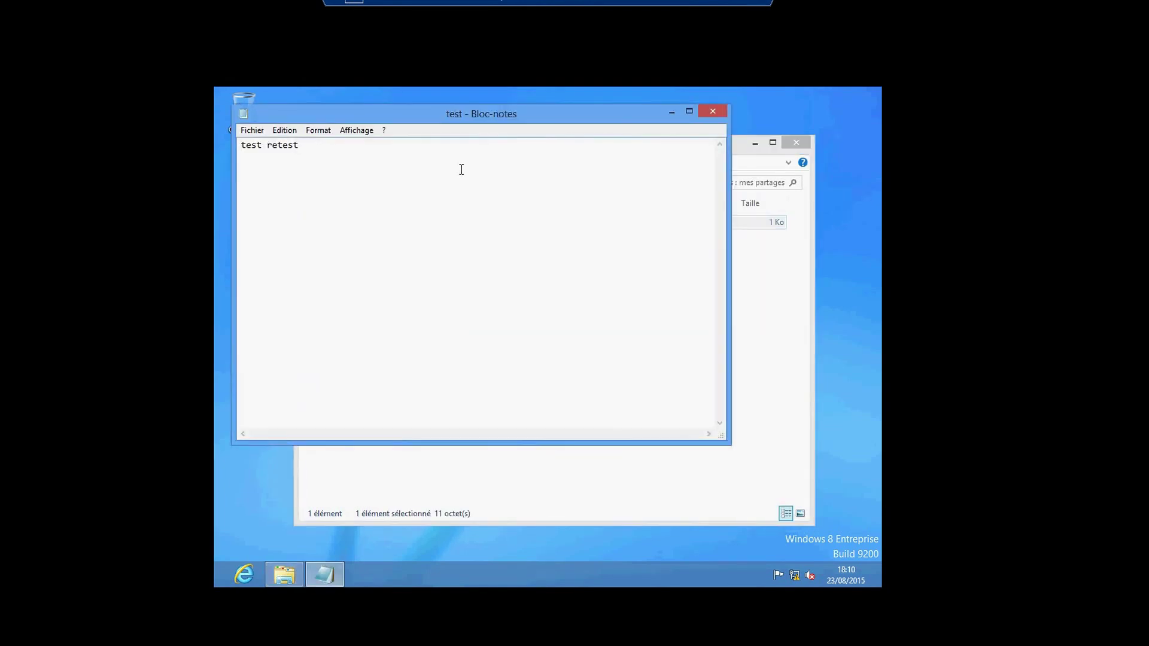
Append 'salut' after 'test retest' in the test file and save it.
click(461, 169)
text(salut)
click(252, 130)
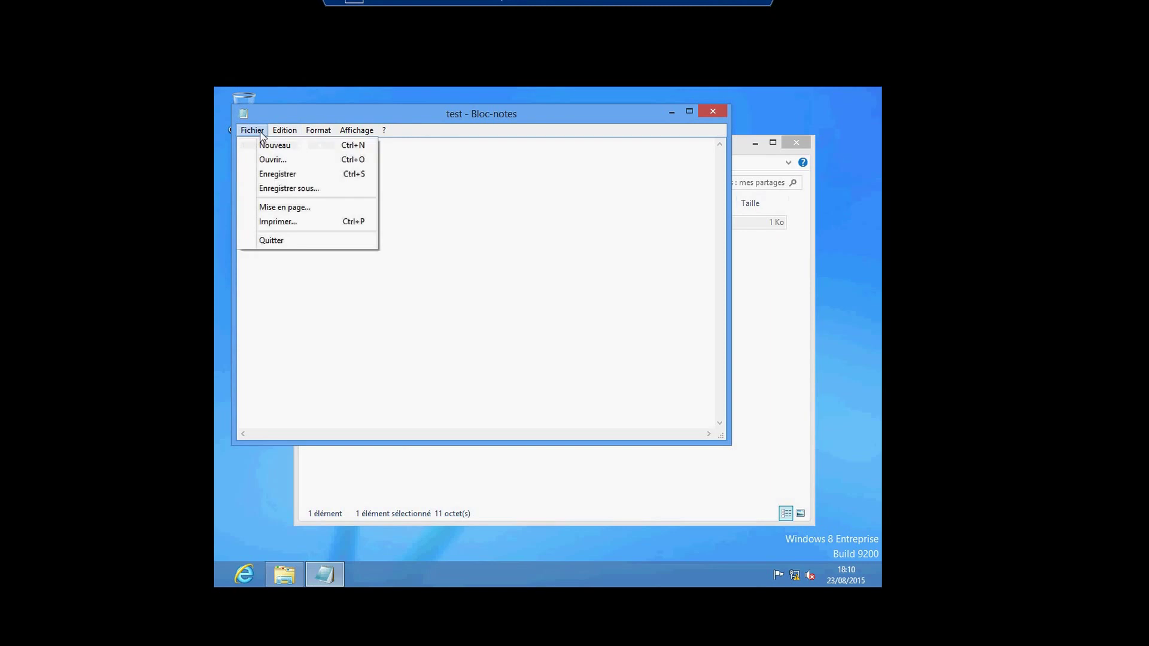
click(272, 176)
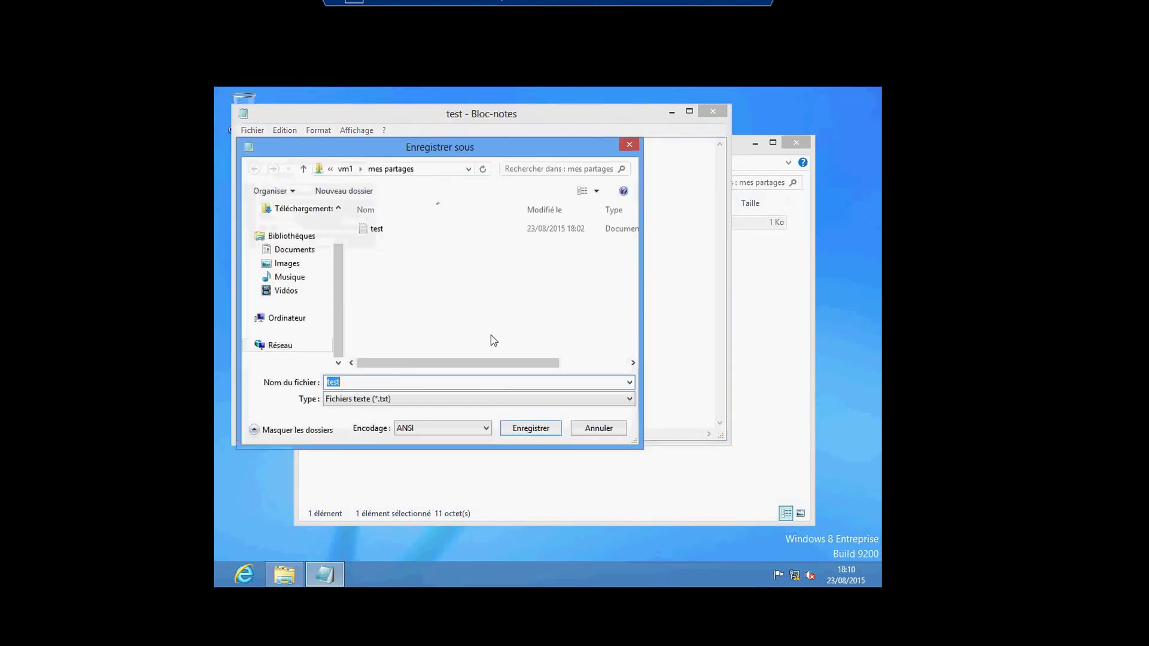
Try to overwrite test.txt in the share, dismiss the Accès refusé error, and leave the client.
click(528, 429)
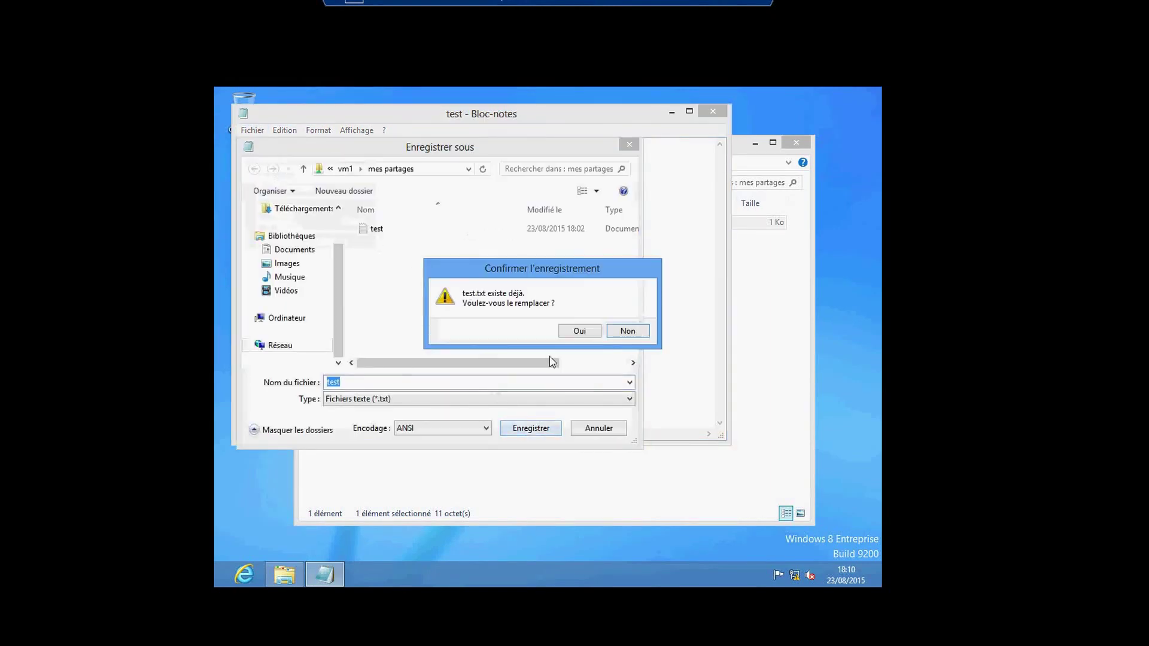
click(577, 331)
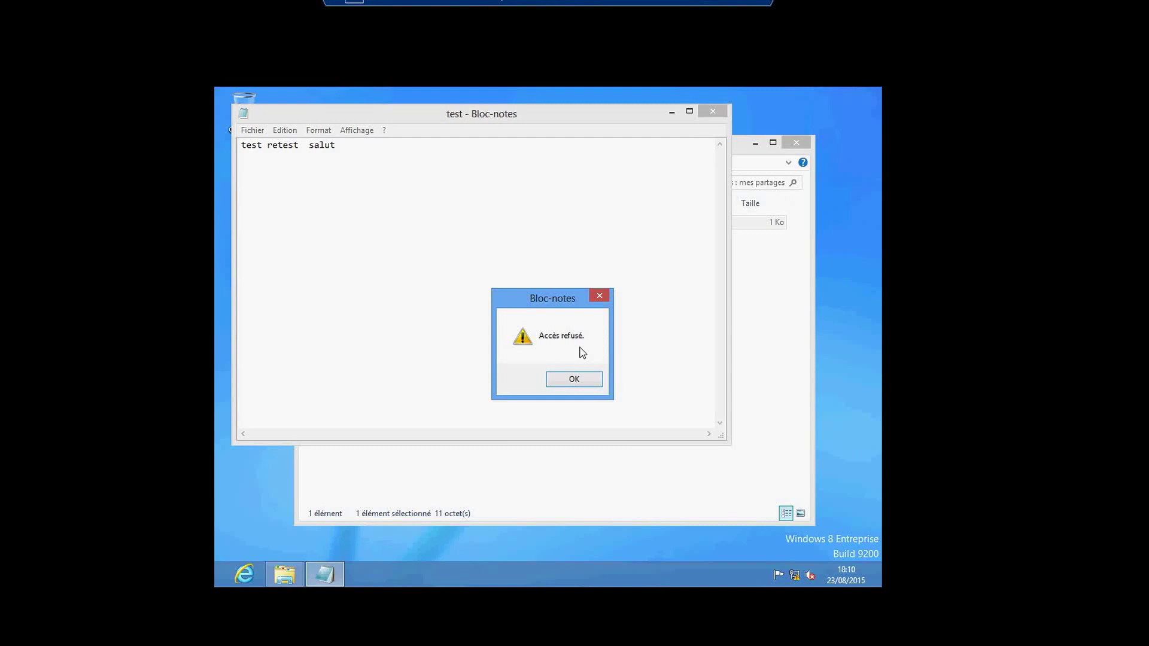
click(572, 381)
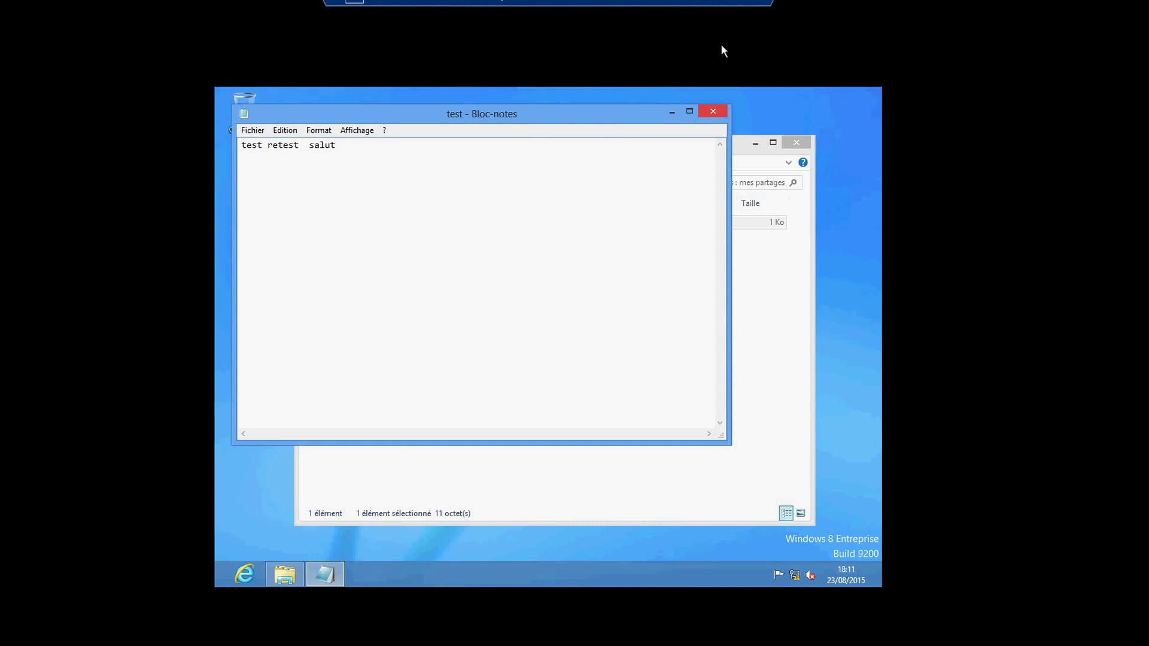
click(718, 6)
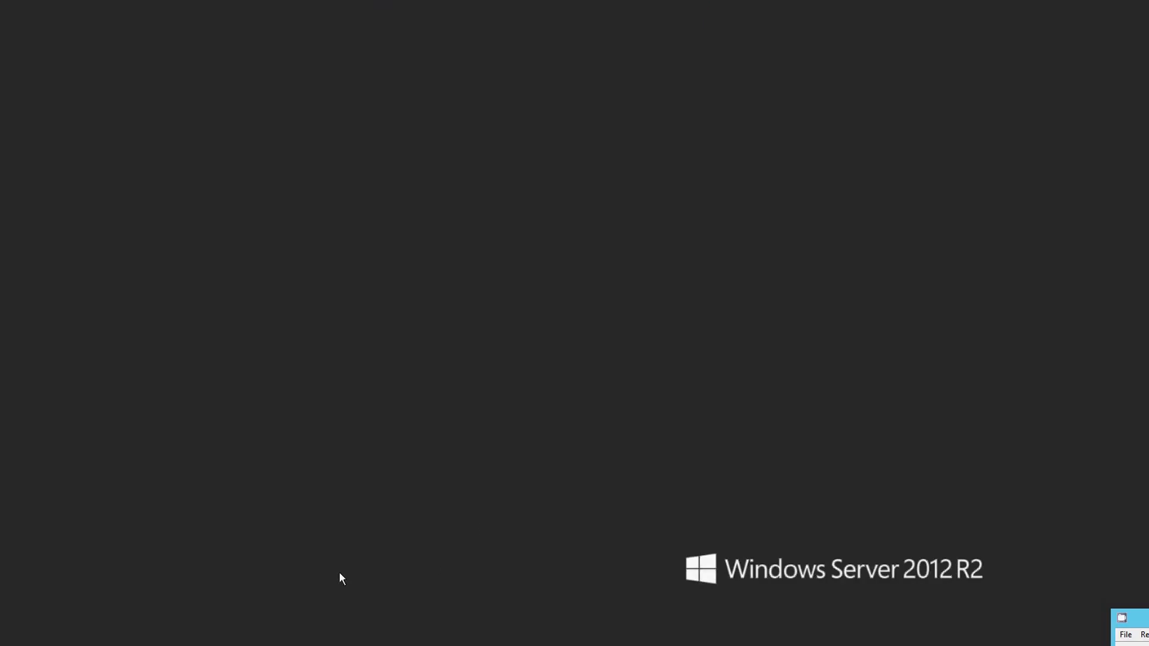
Close the planing et QCM window and return to the vm1 server session.
click(144, 631)
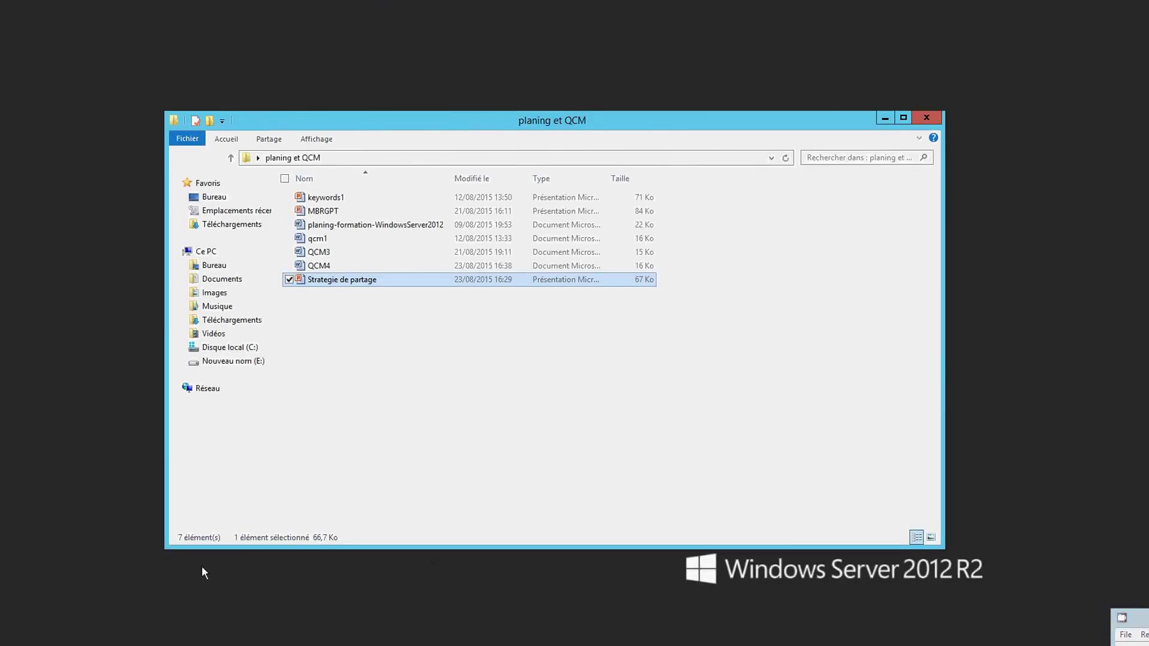
click(302, 640)
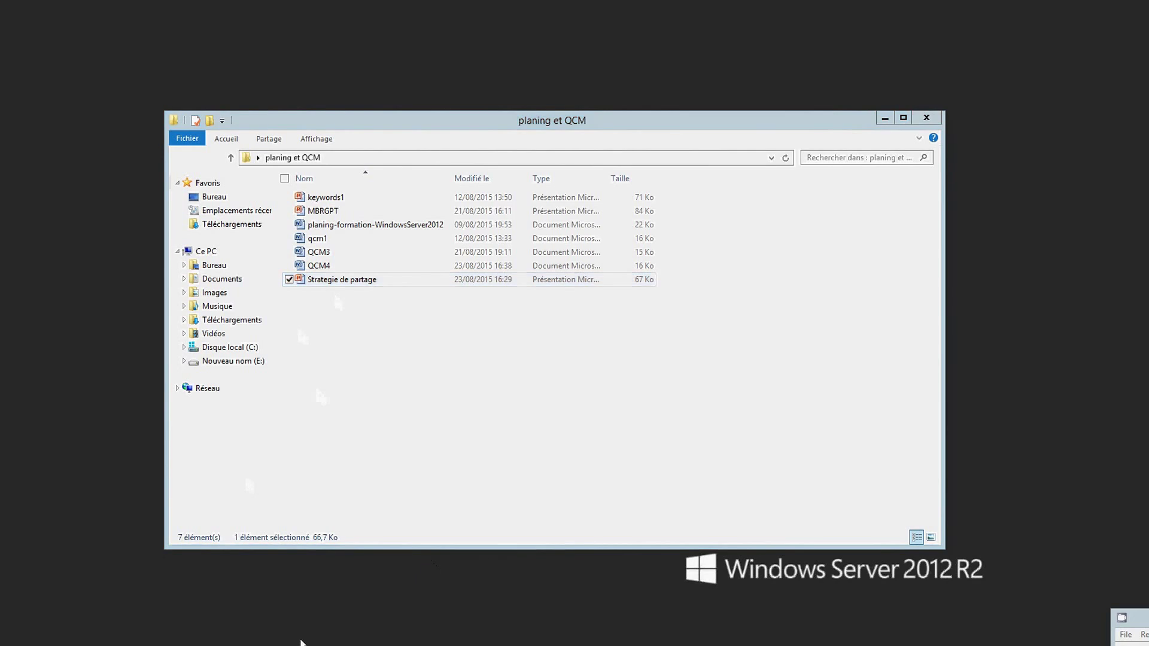
click(454, 543)
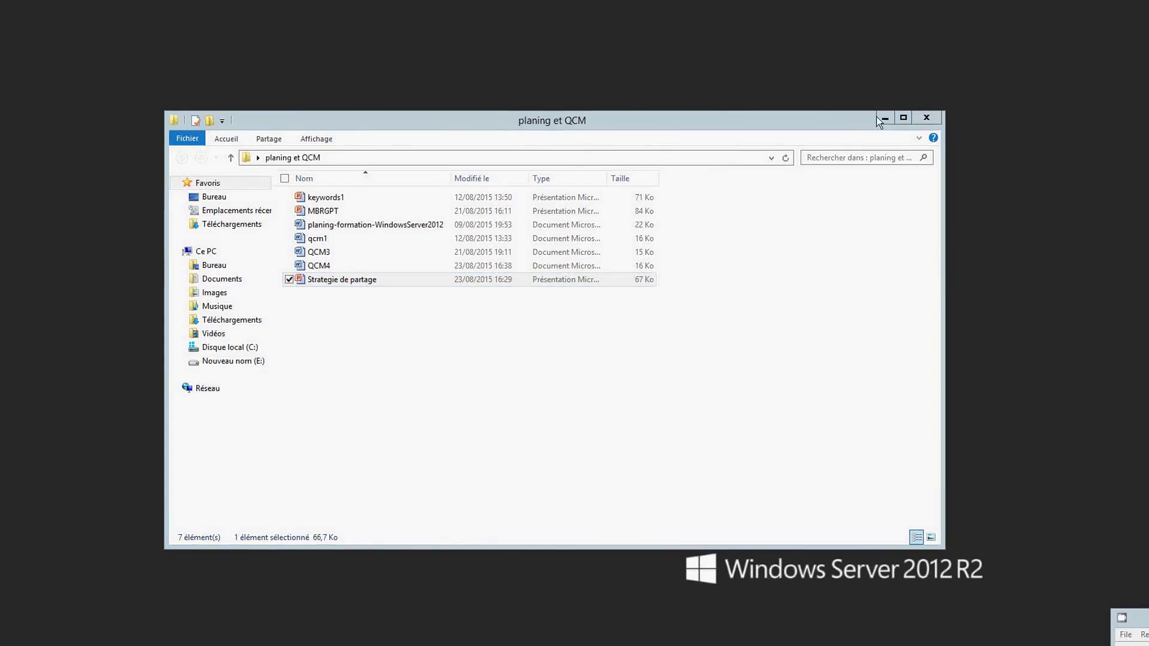
key(alt+F4)
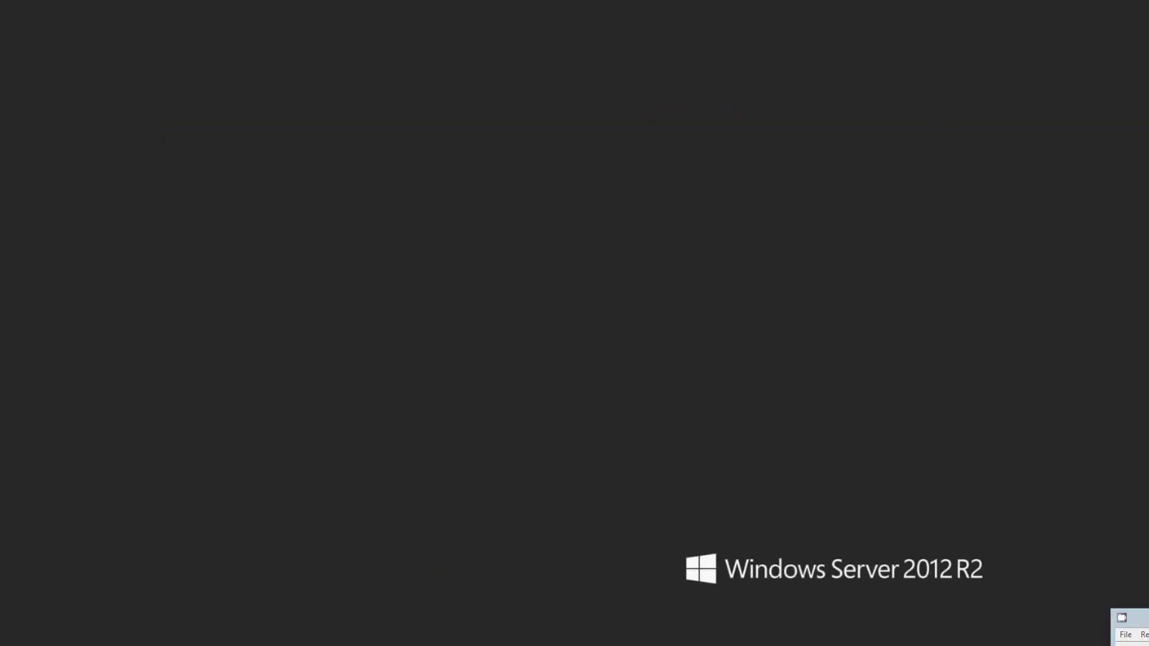
mouse_move(459, 640)
click(413, 608)
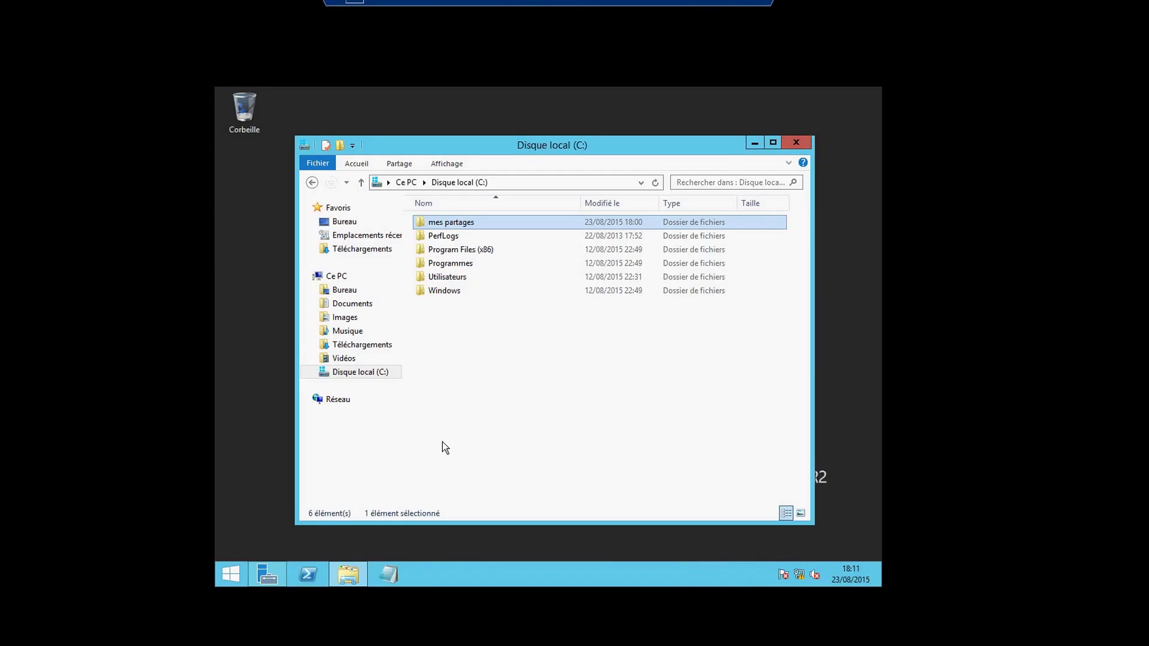
Compare the Partage and Sécurité tabs of mes partages, then view Administrateur's and the technician's permissions.
right_click(440, 224)
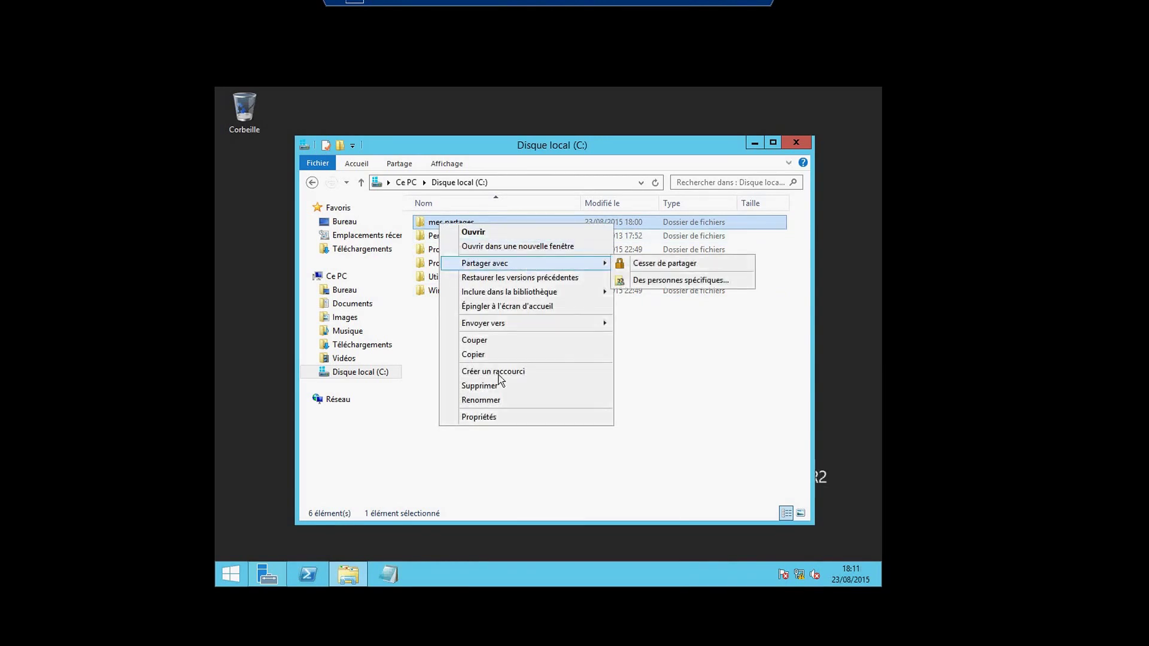
click(490, 417)
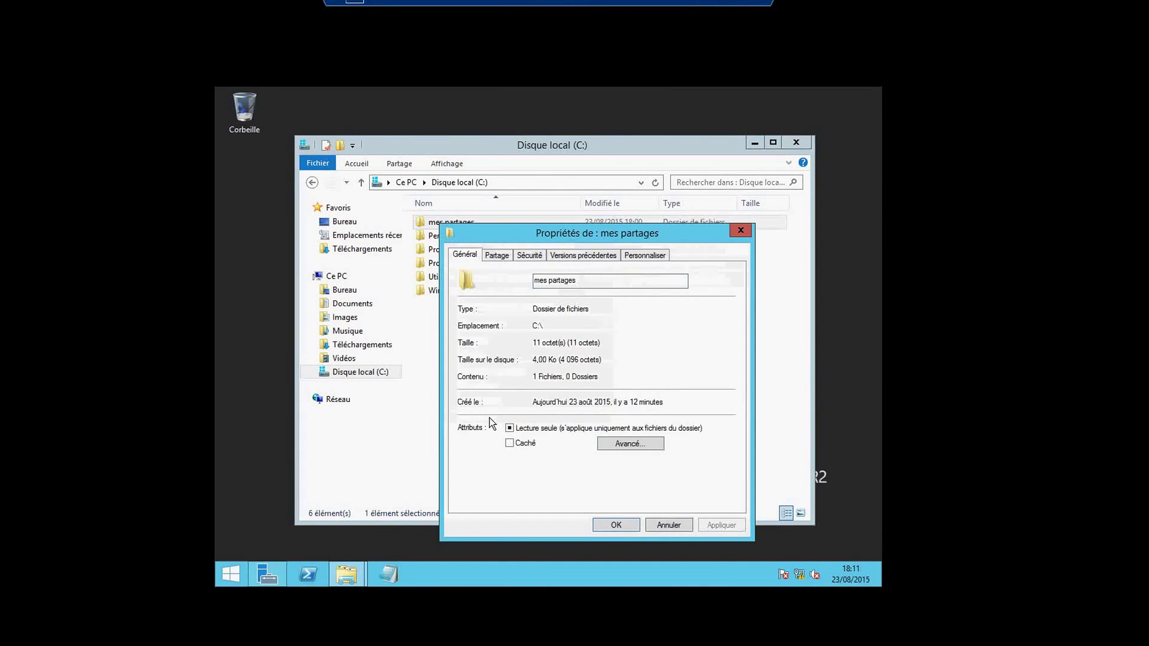
click(527, 256)
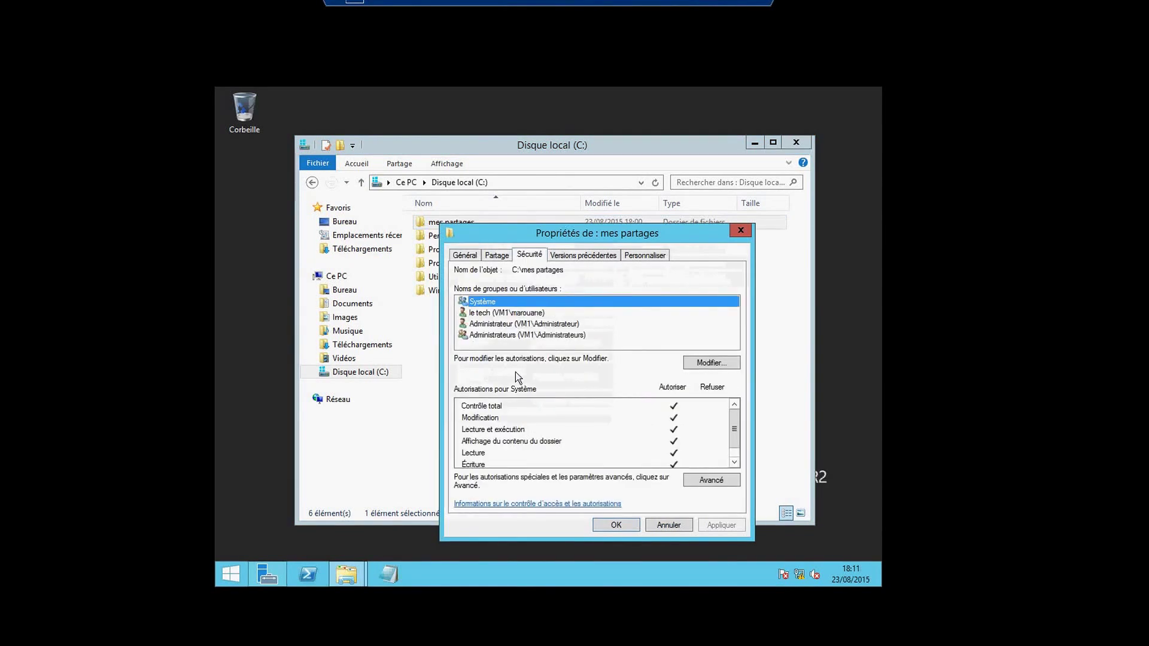
click(493, 257)
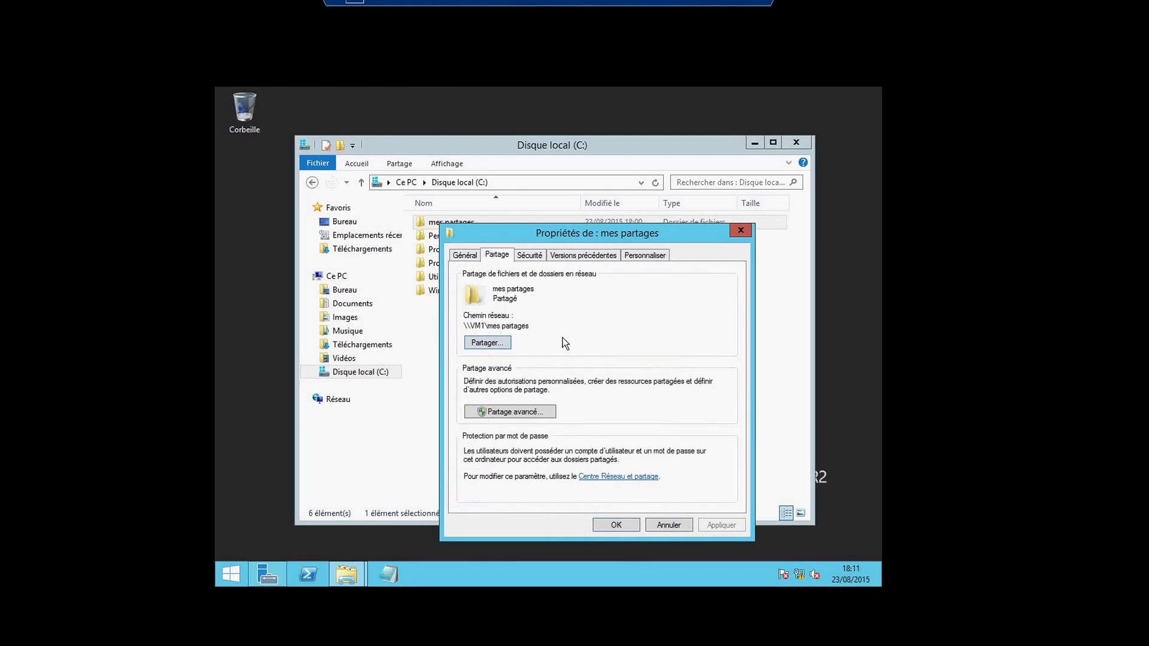
click(527, 255)
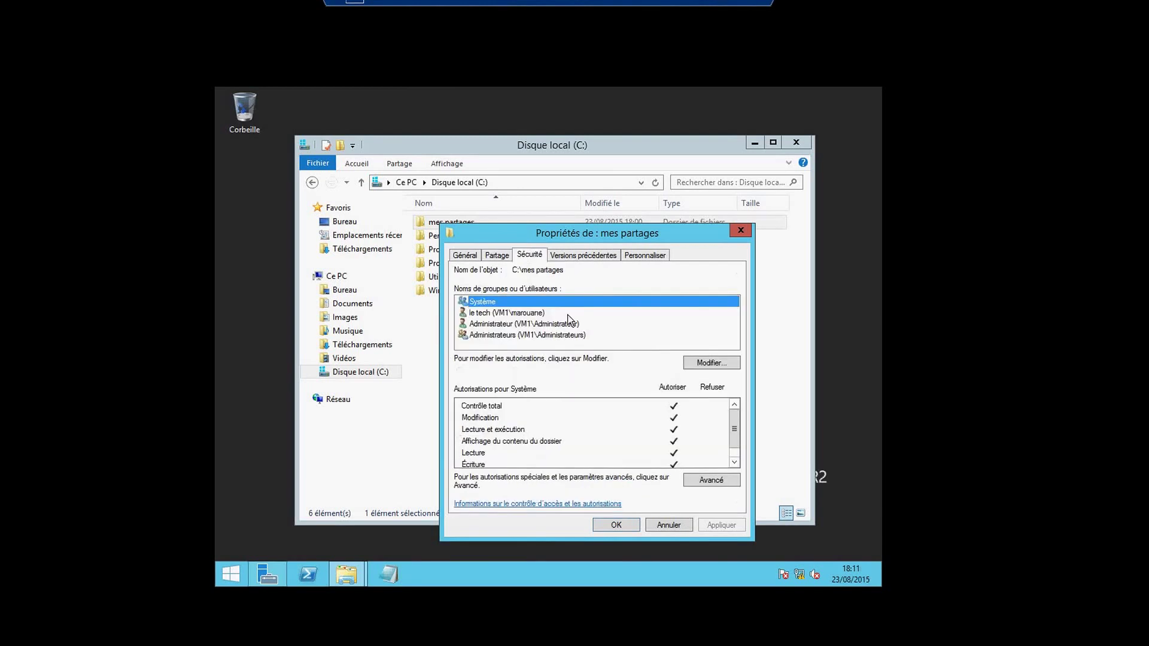
click(497, 254)
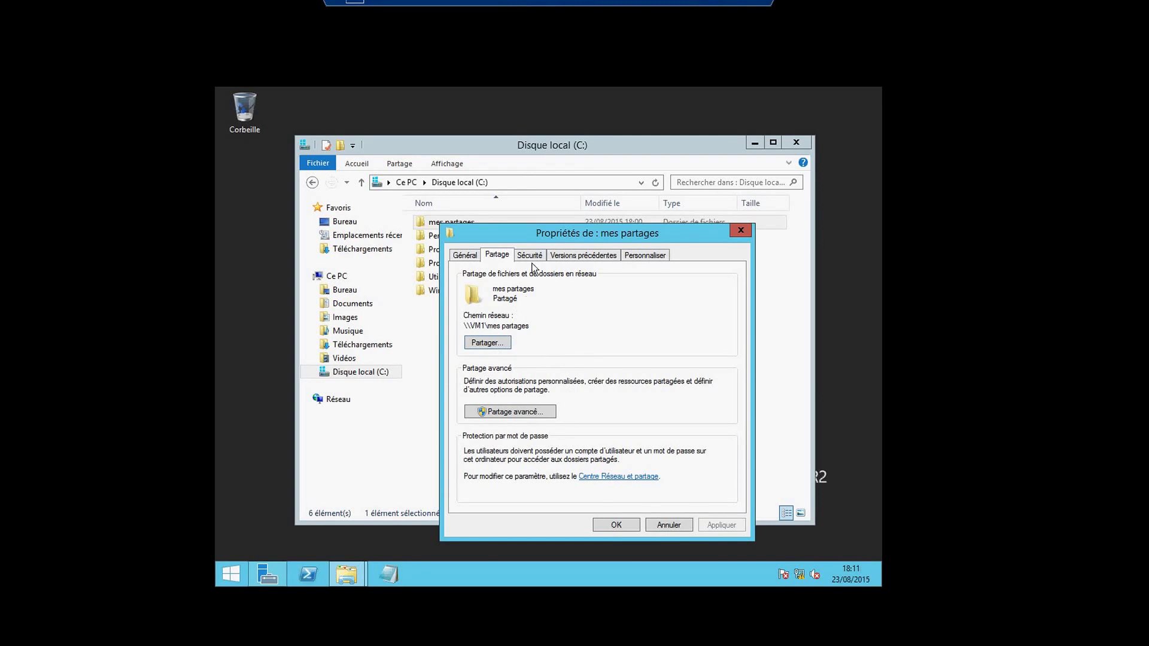
click(530, 256)
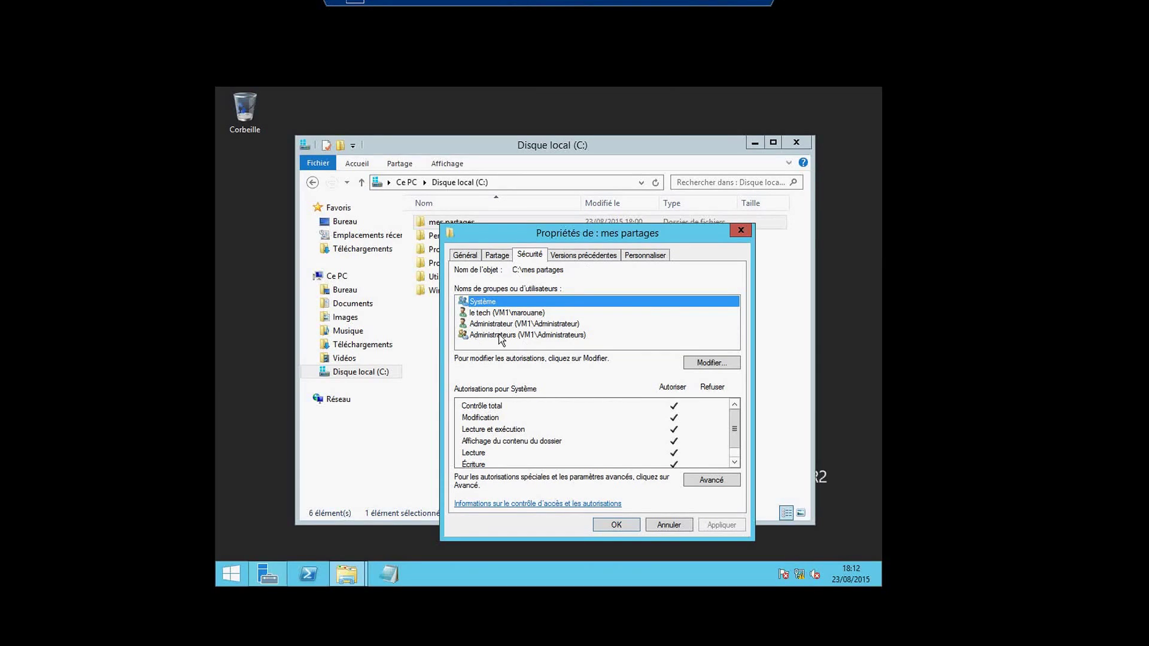
click(482, 323)
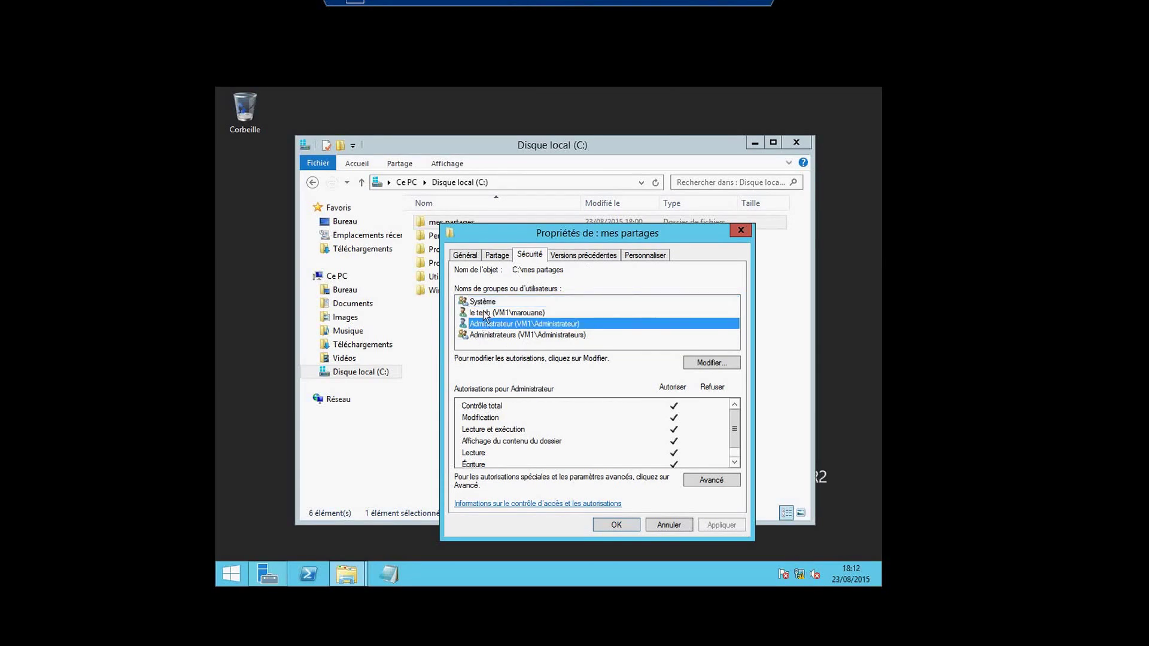
click(483, 313)
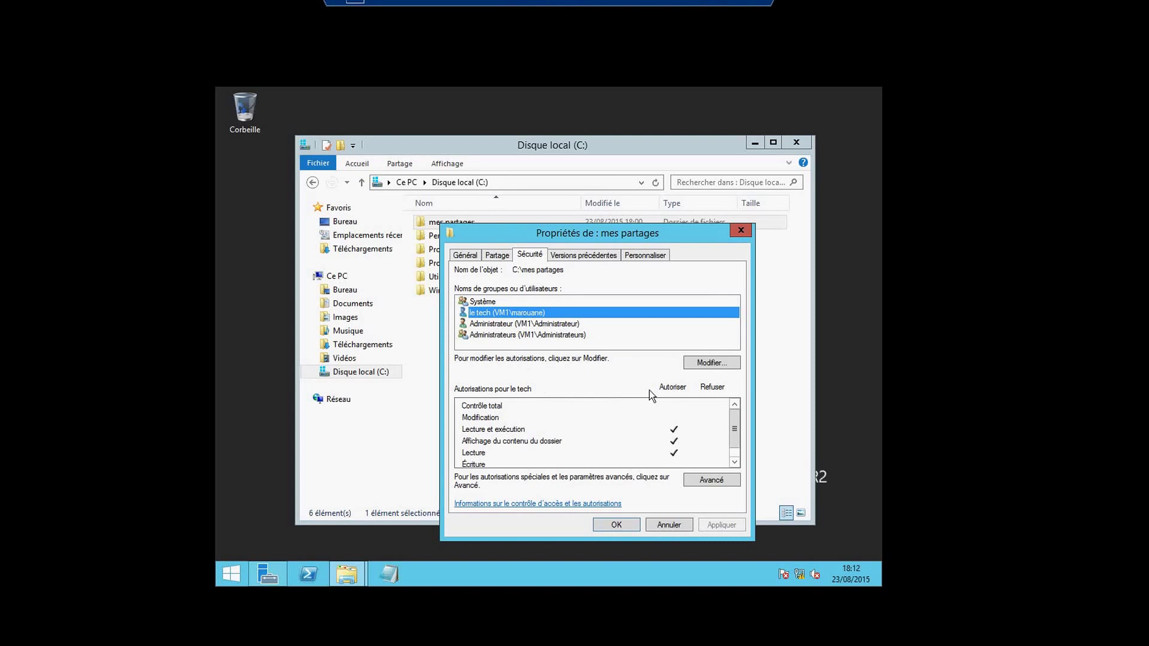
Grant the technician user Écriture (write) permission on mes partages and apply it.
click(698, 365)
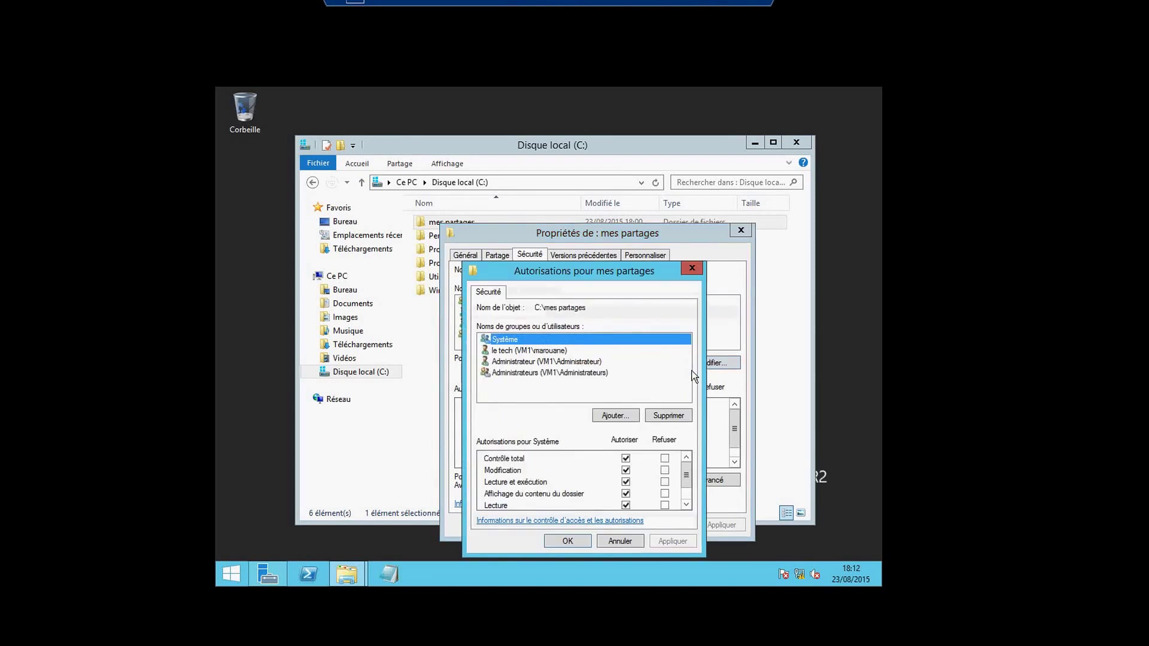
scroll(687, 481, down, 1)
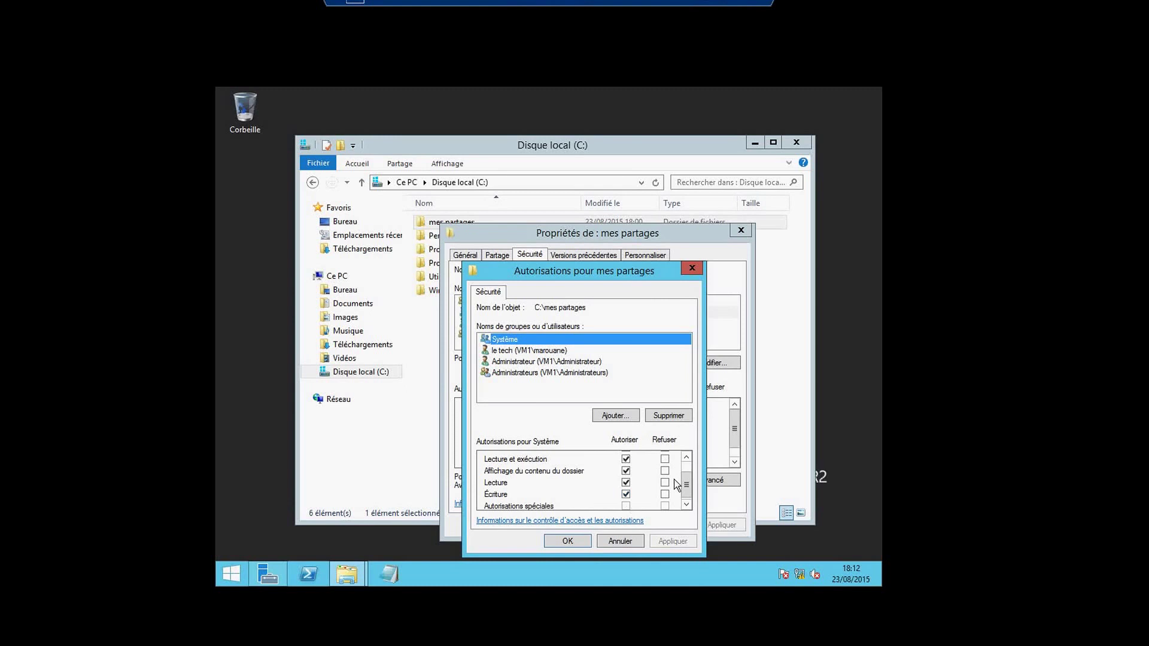
scroll(687, 486, down, 1)
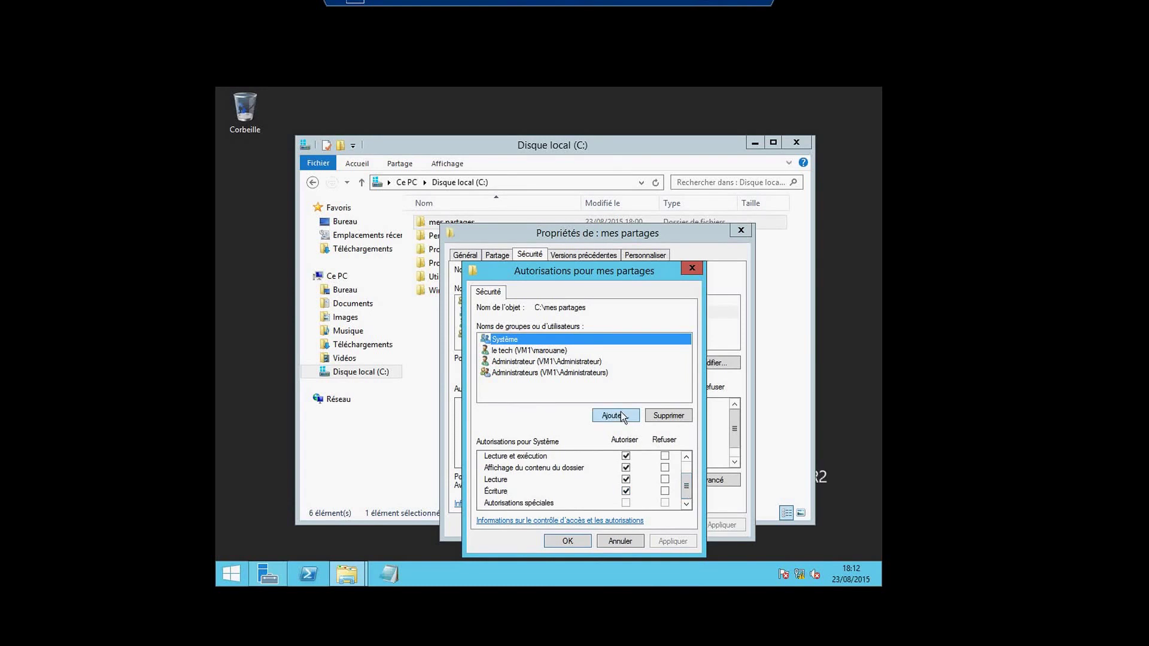
click(535, 350)
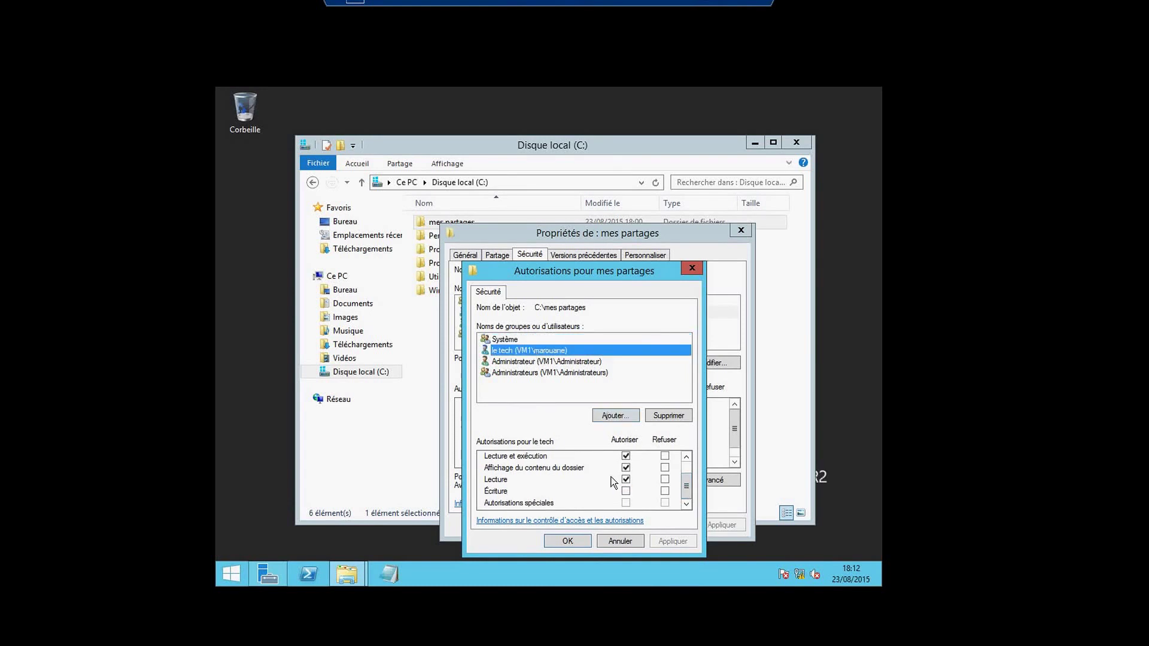
click(626, 491)
click(664, 541)
Close the permissions editor, the mes partages properties and the Disque local (C:) window.
click(573, 541)
click(741, 231)
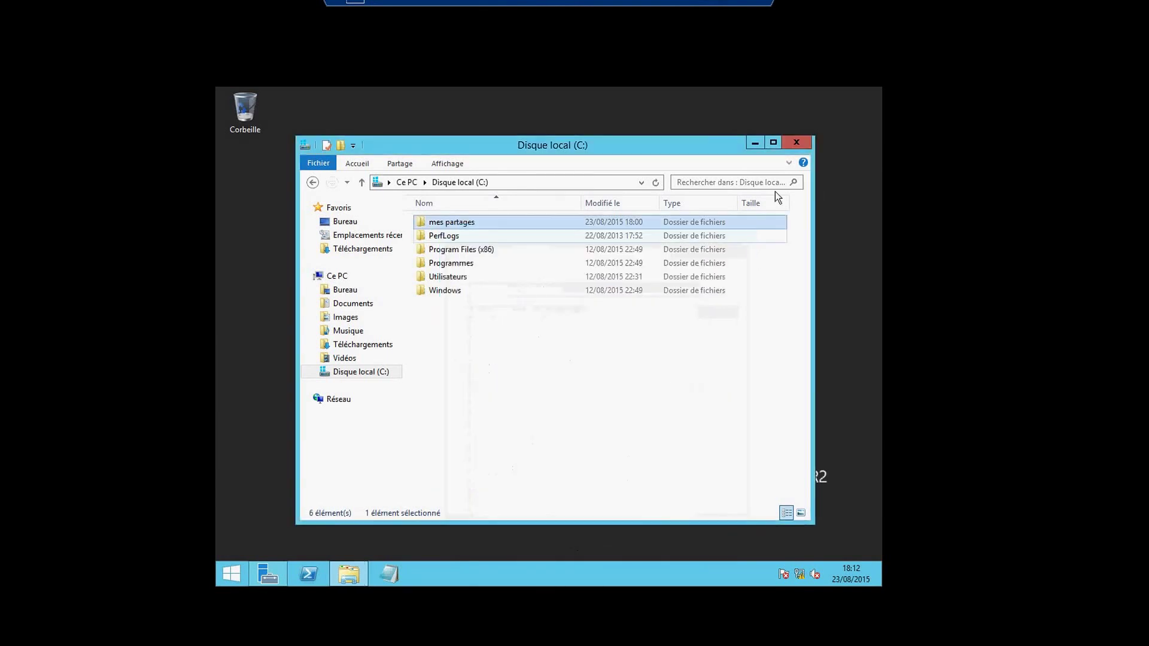
click(796, 145)
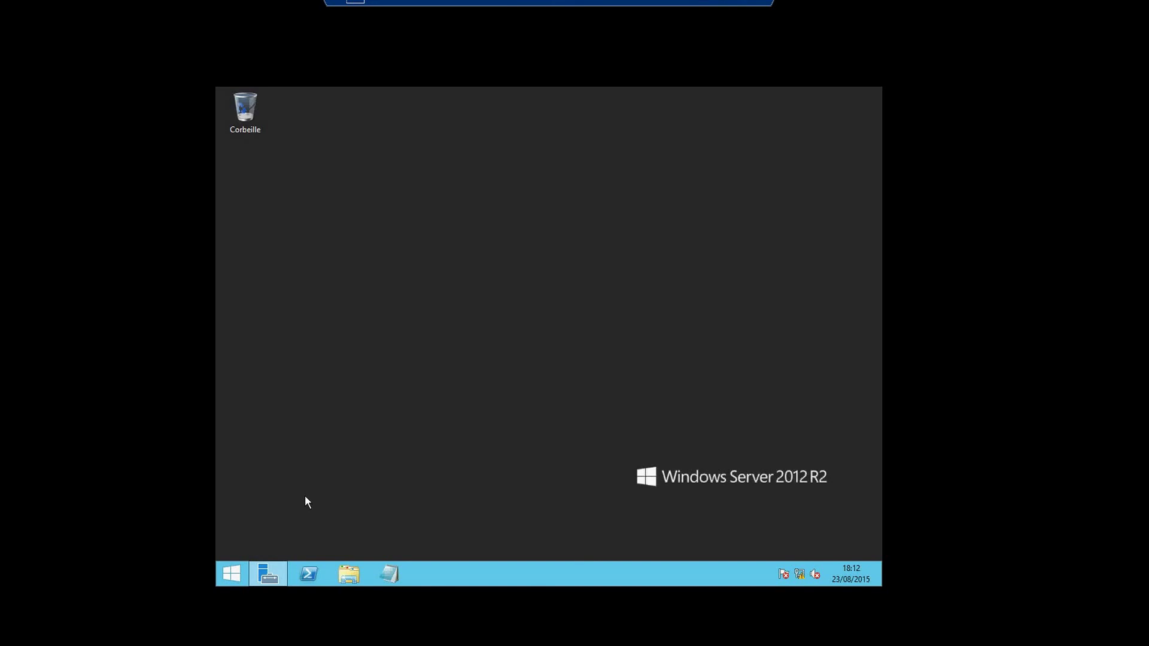
Show Server Manager's Services de fichiers et de stockage > Partages page, maximised, listing mes partages.
click(272, 571)
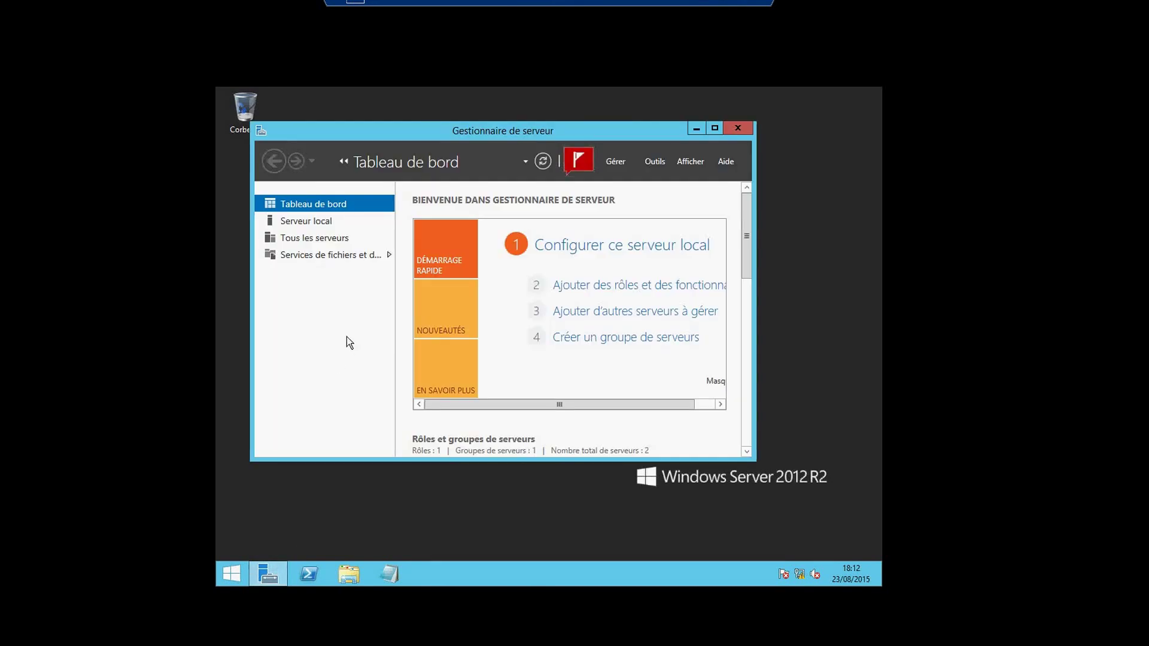
click(334, 258)
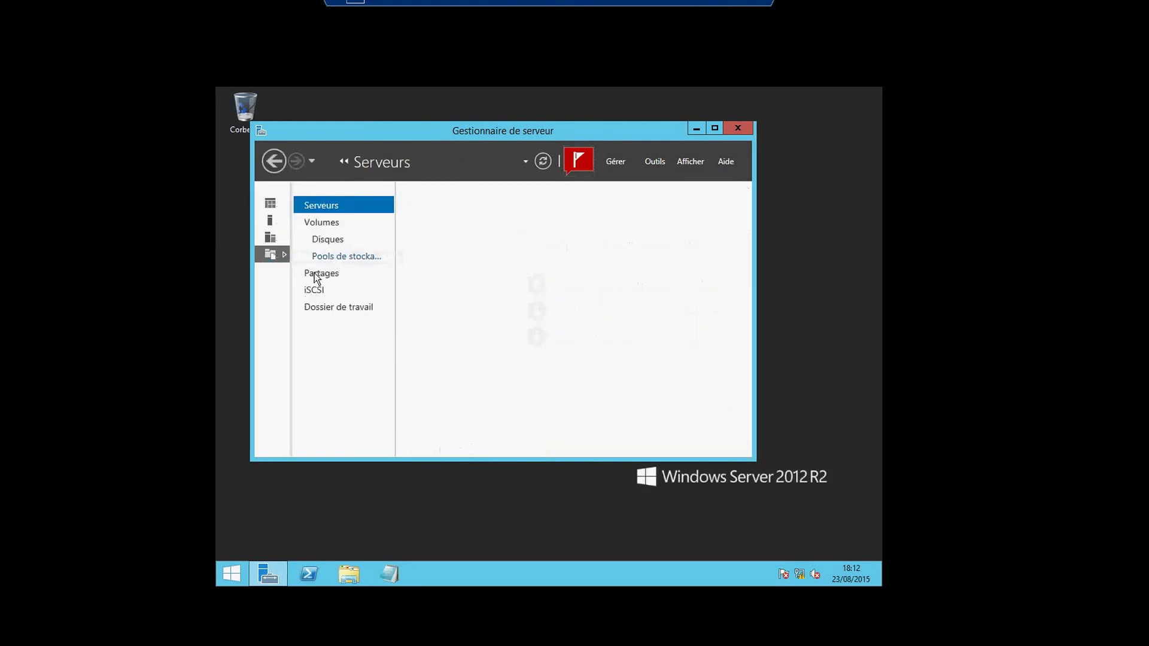
click(316, 274)
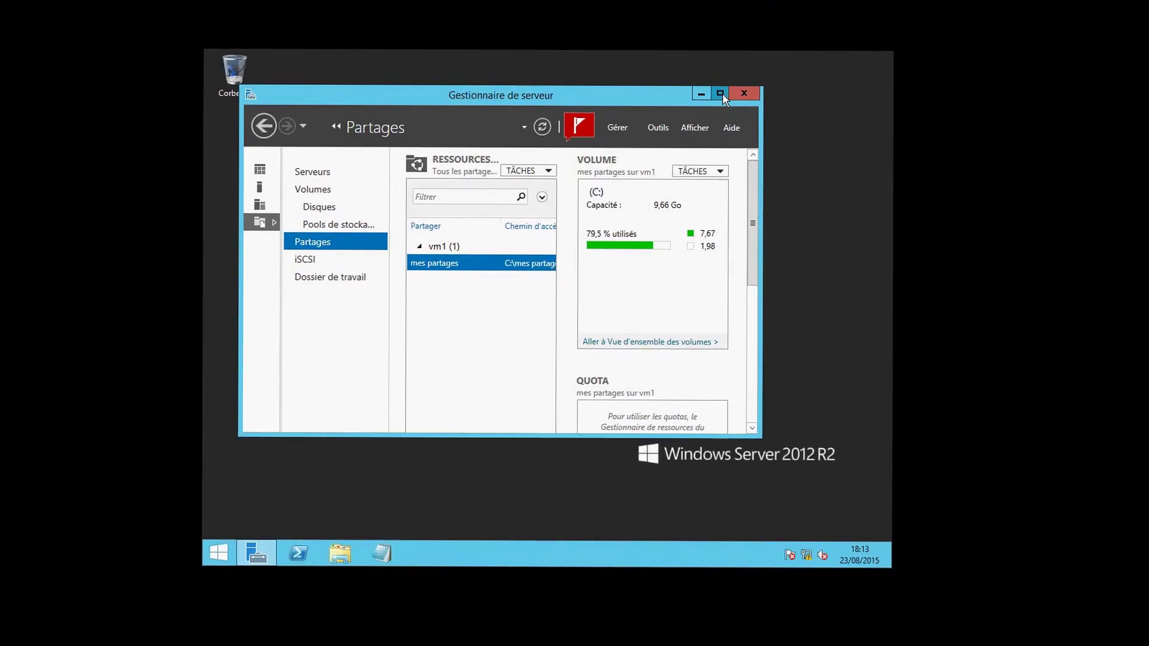
click(719, 94)
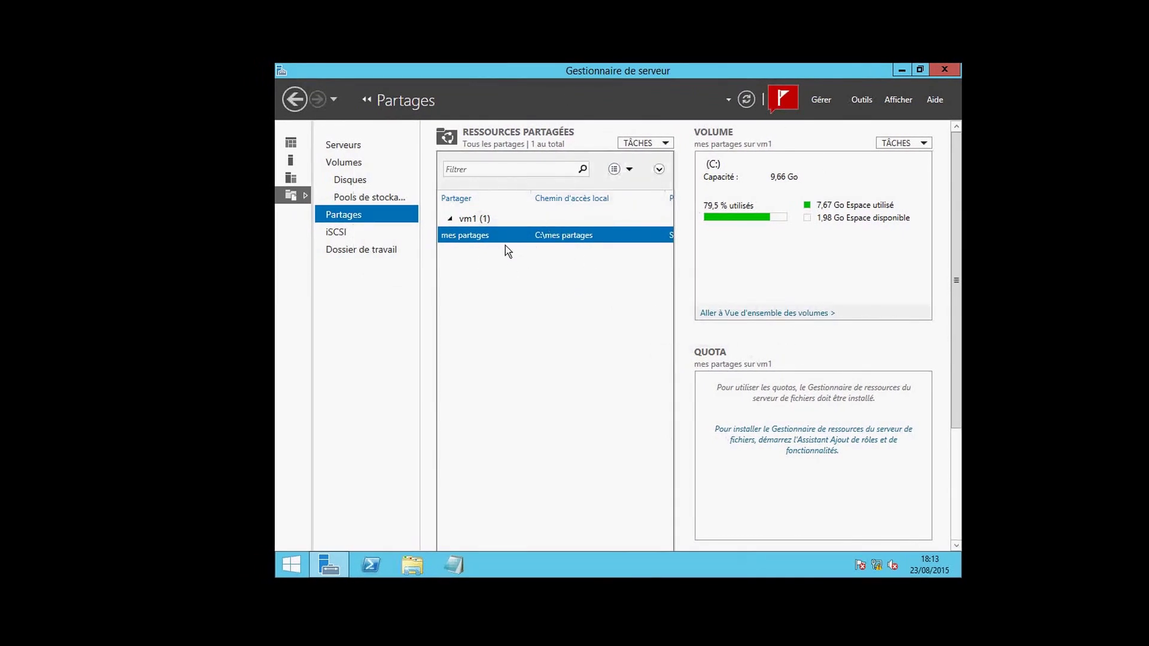
Launch the Nouveau partage wizard with the Partage SMB - Rapide profile on volume C:.
click(666, 144)
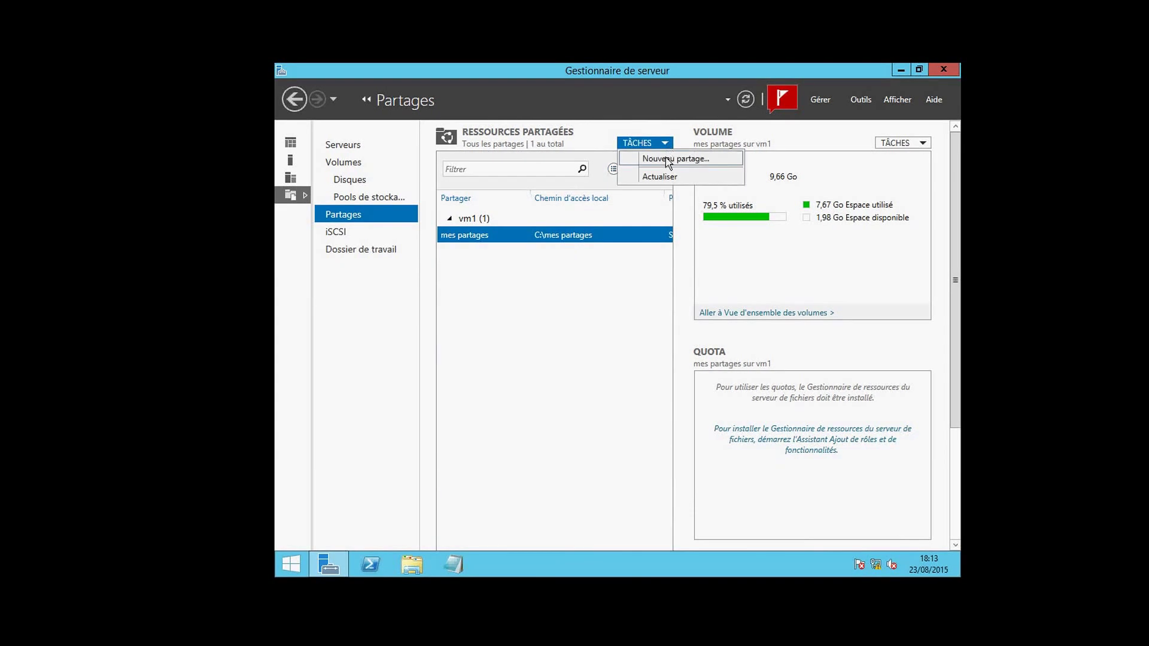
click(667, 159)
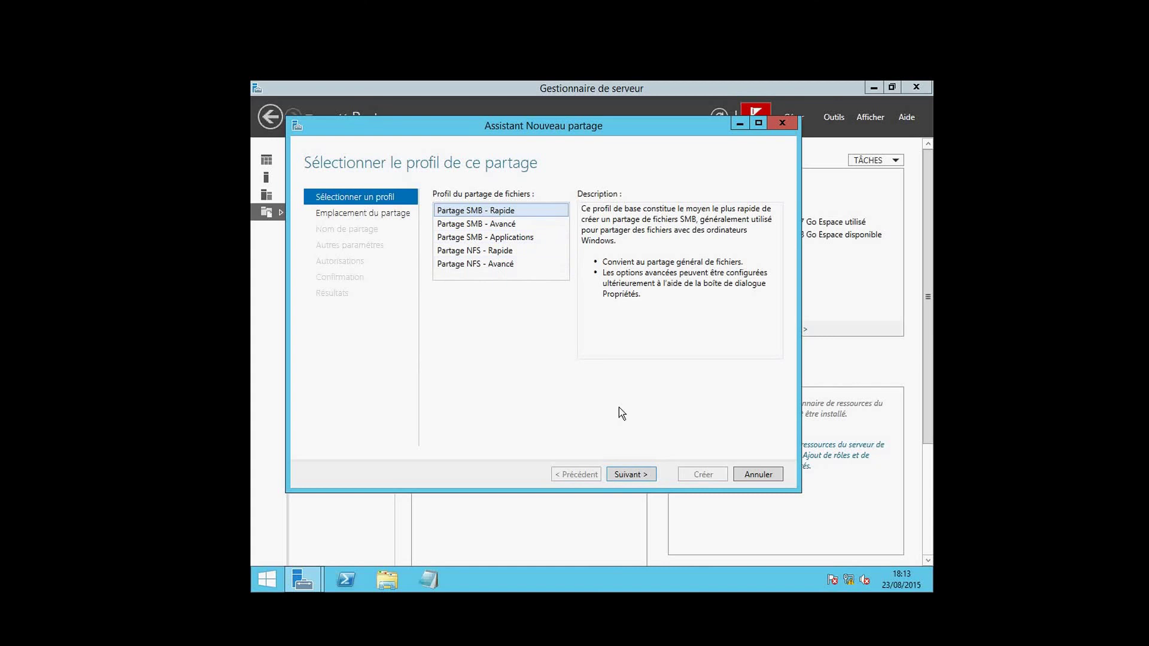
click(628, 476)
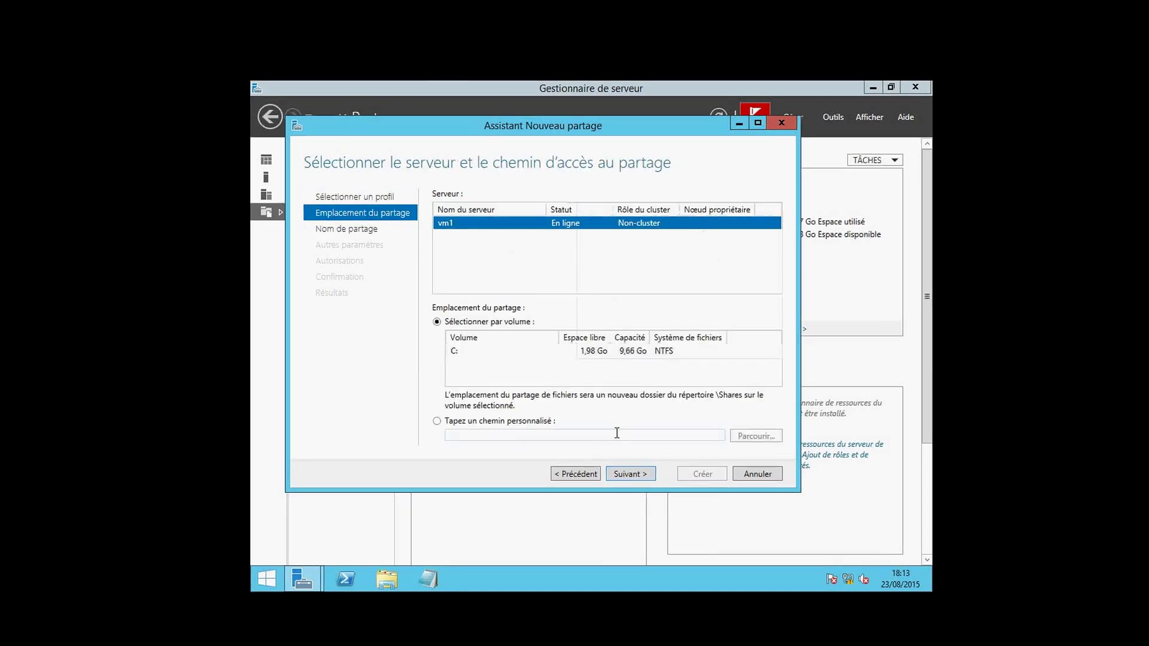
click(517, 355)
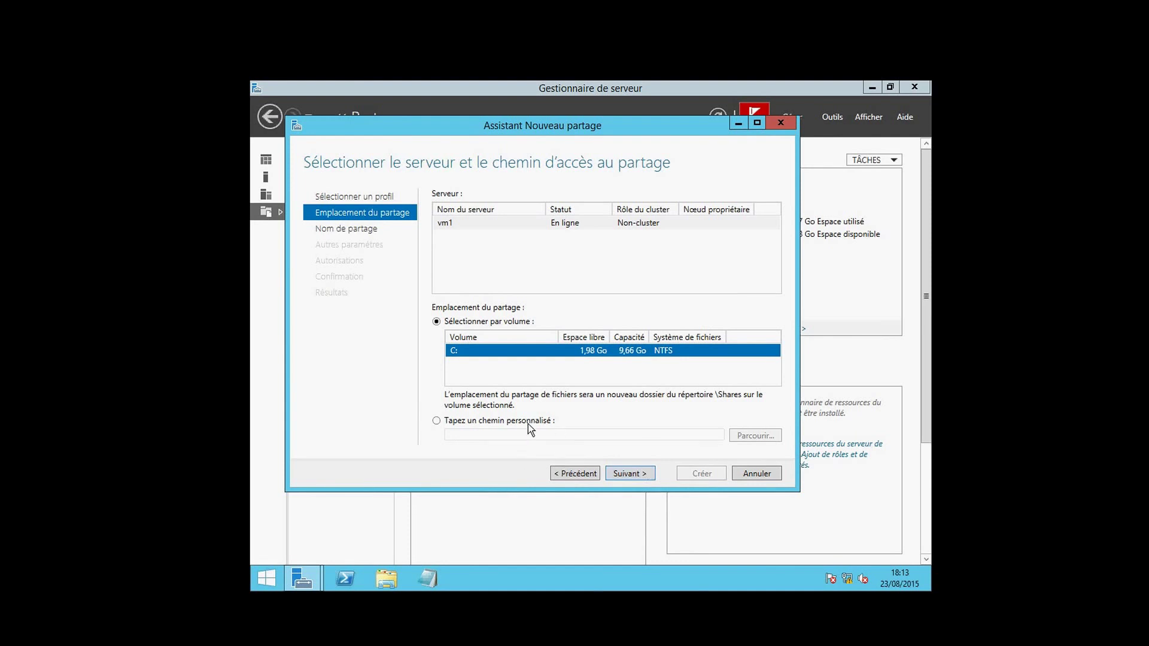
Name the share 'nouveau partage', keep default settings and permissions, and create it.
click(642, 477)
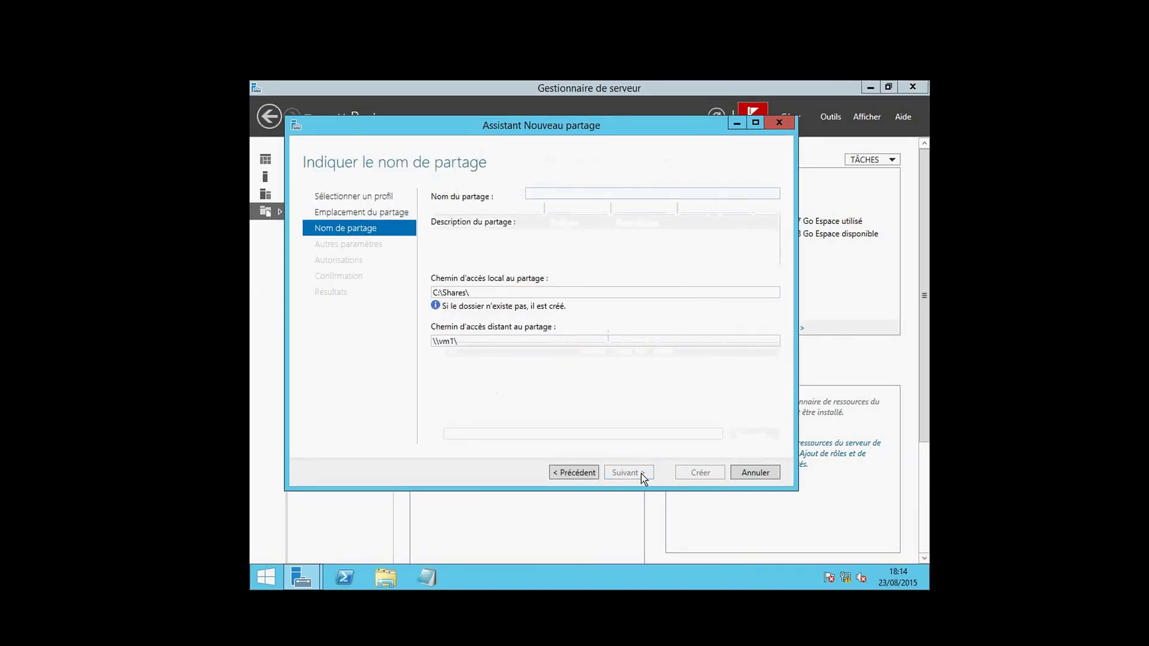
text(nouve)
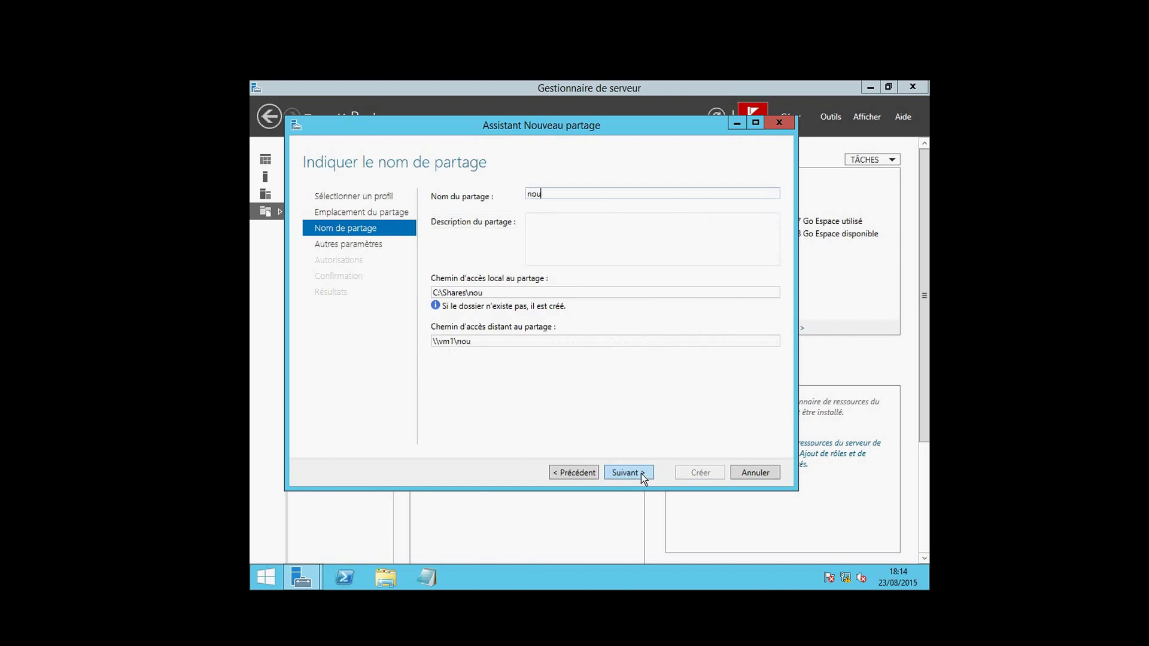
text(au partage)
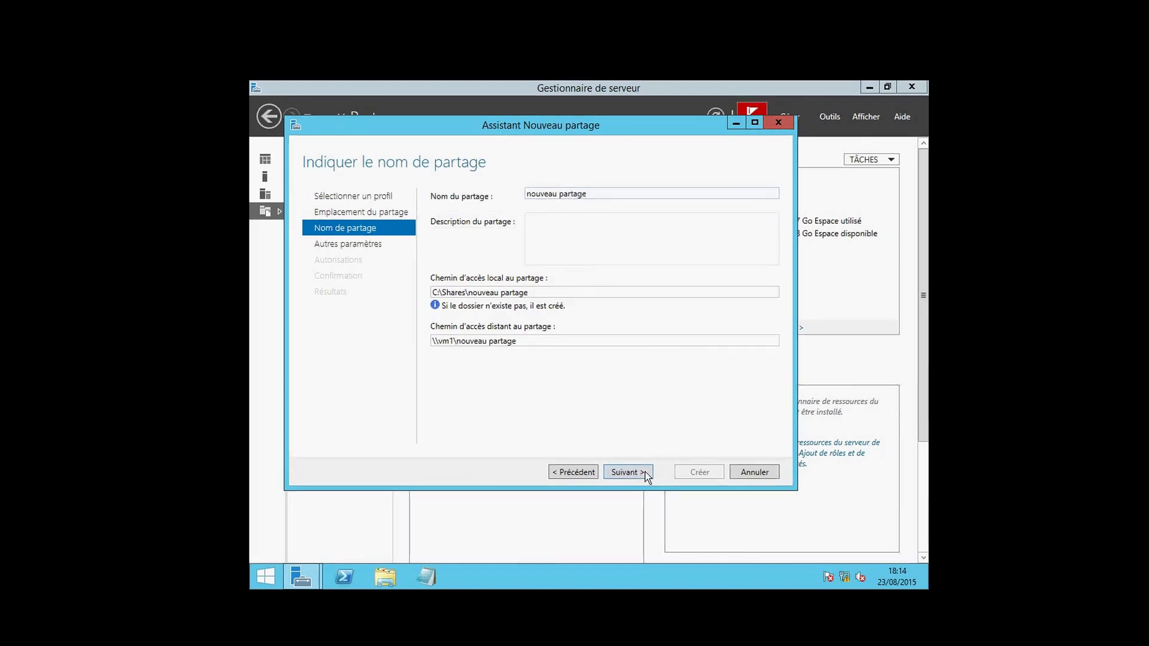
click(641, 472)
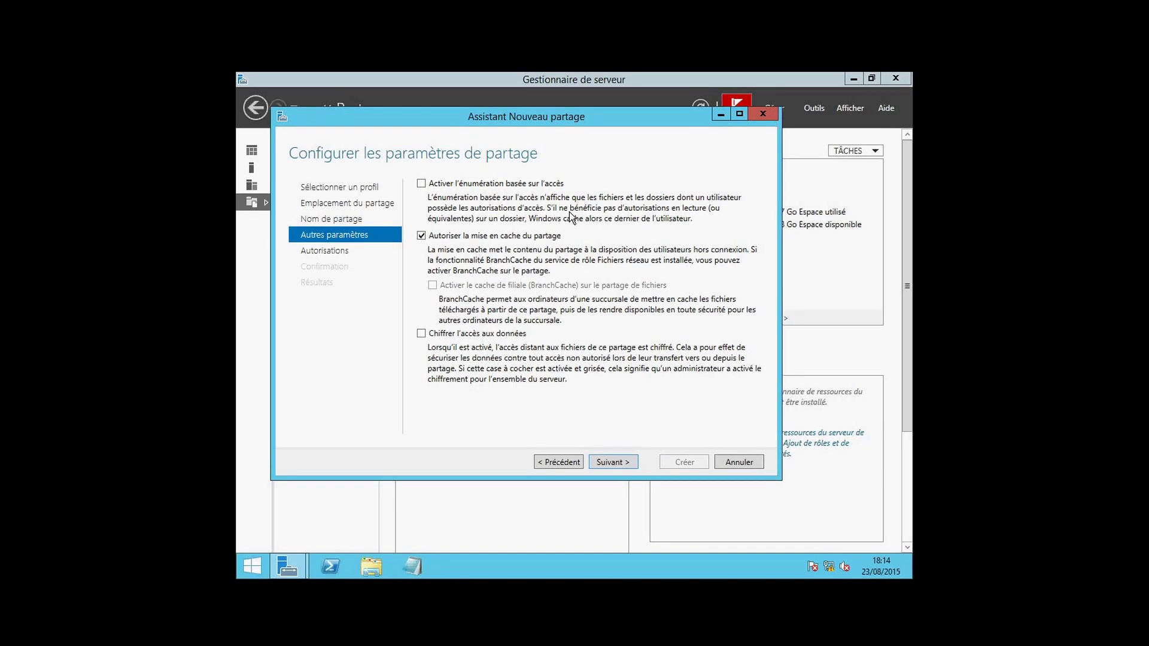
click(611, 463)
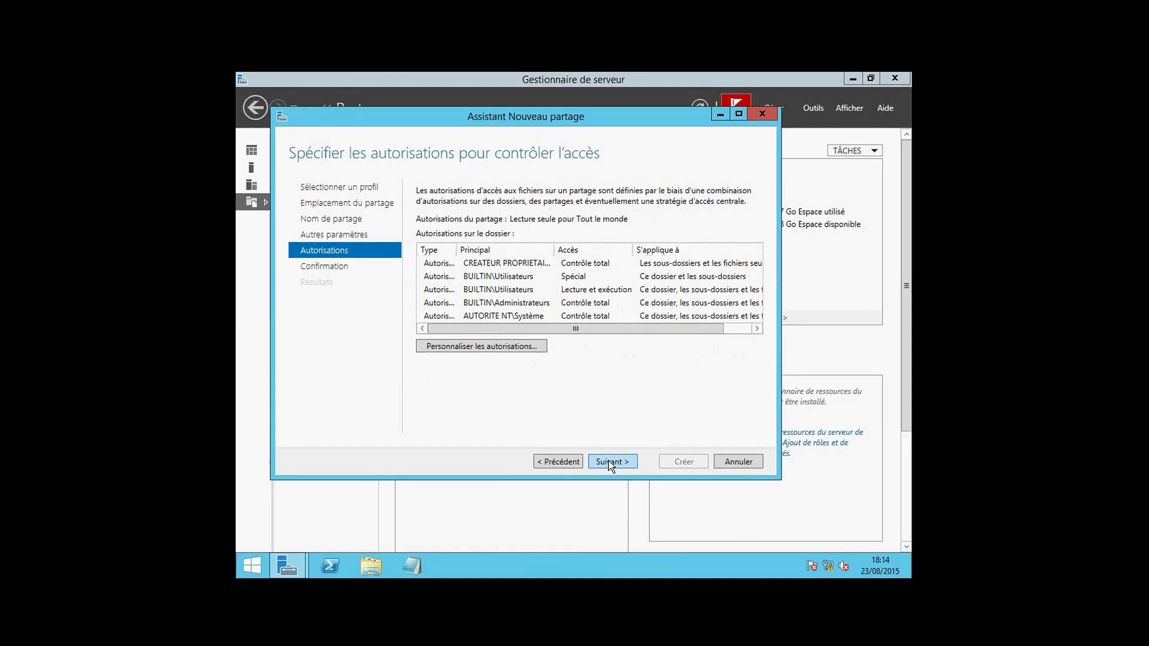
click(610, 463)
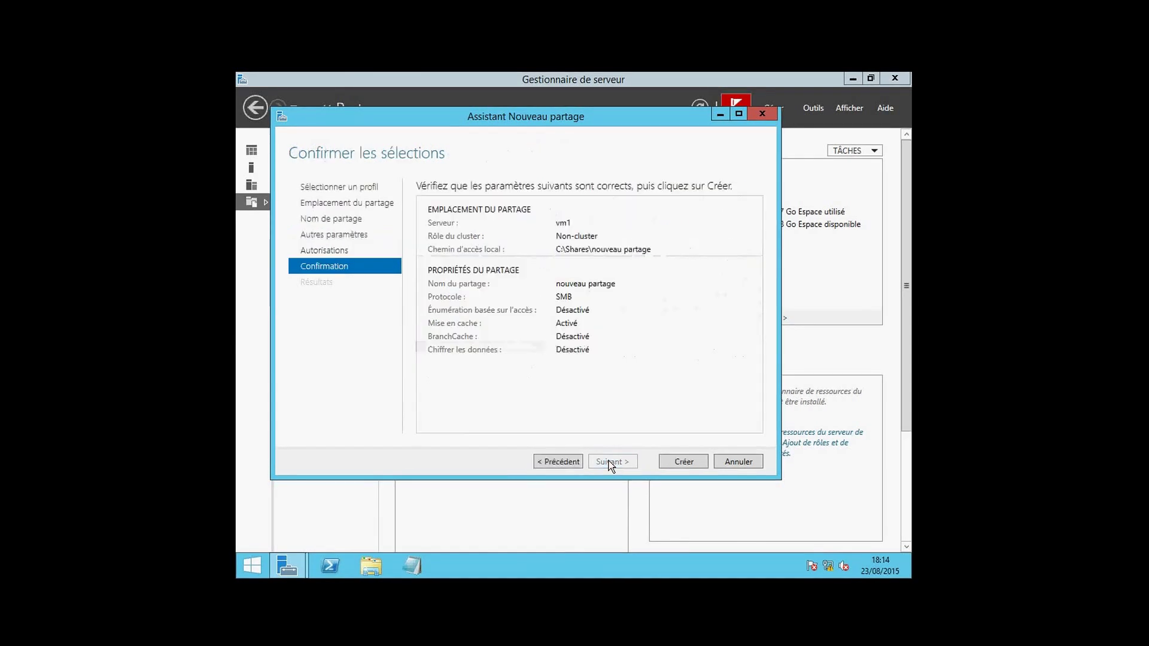
click(668, 462)
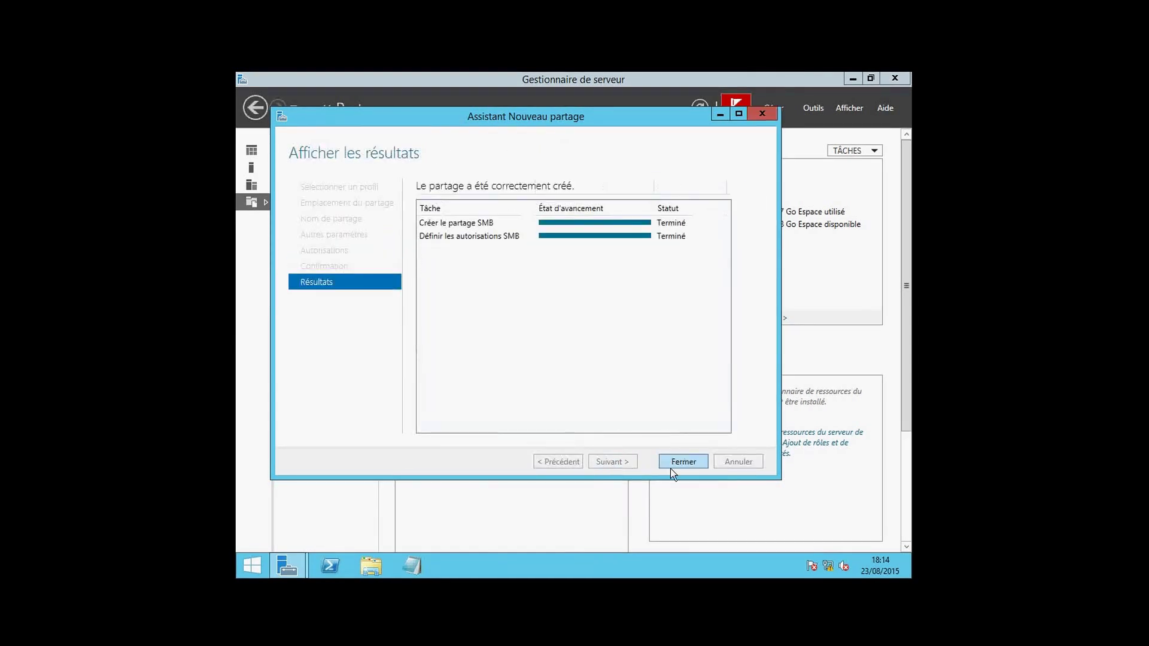
click(682, 461)
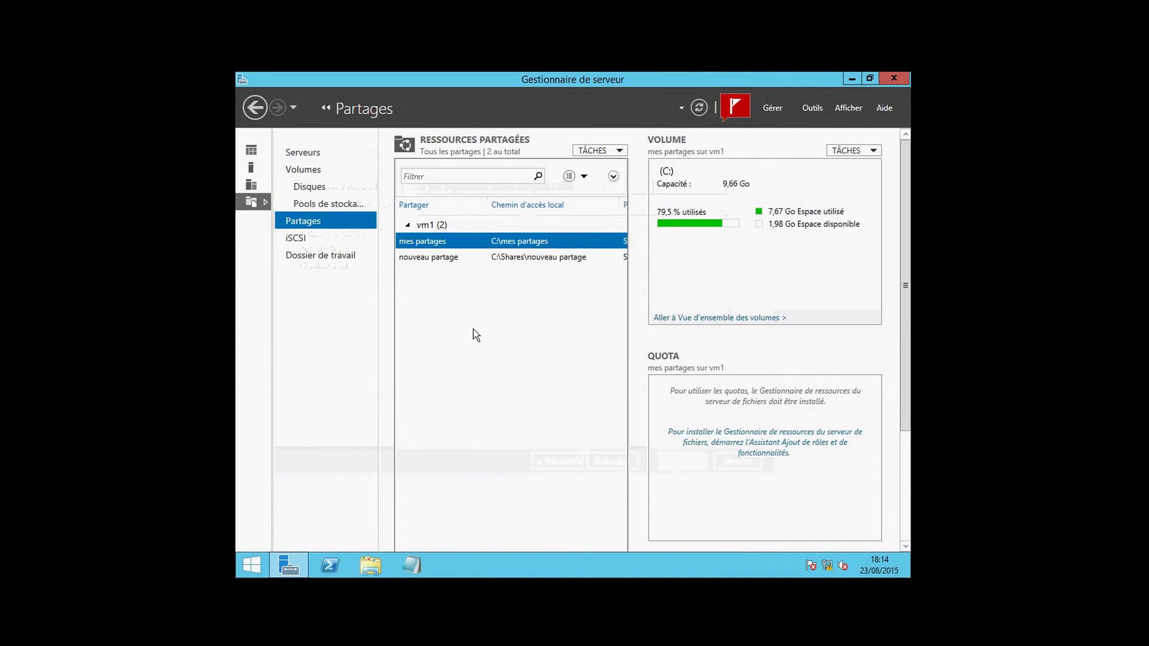
click(430, 258)
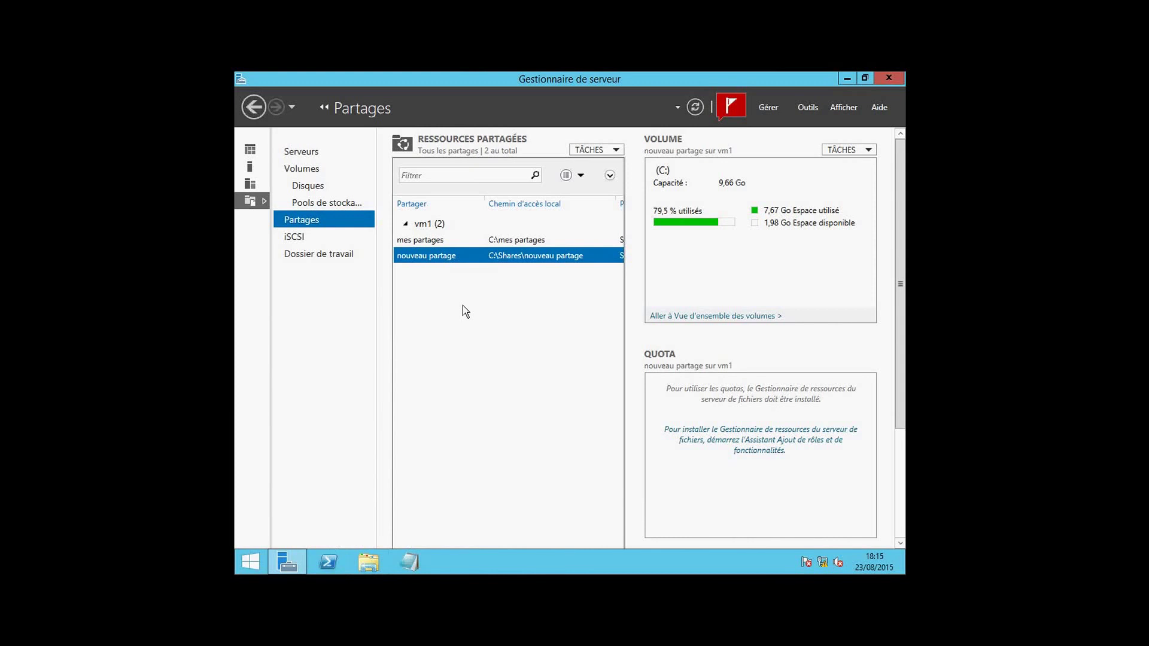
right_click(469, 260)
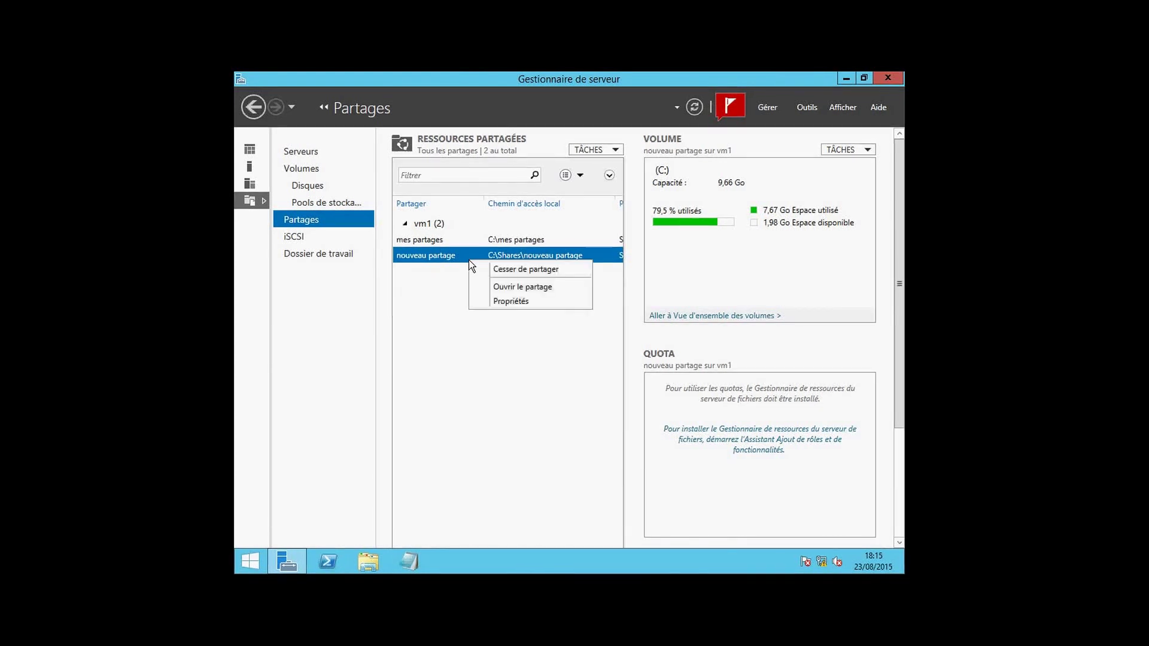
click(462, 241)
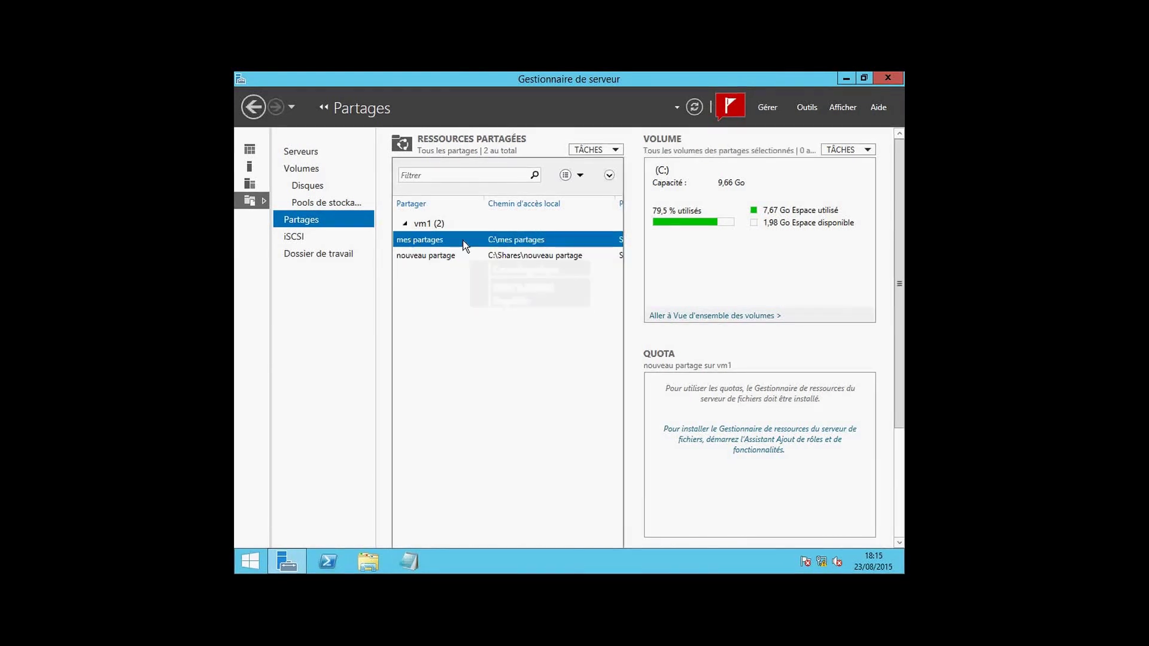
right_click(463, 241)
Open Personnaliser les autorisations from the Autorisations page of mes partages' properties.
click(486, 280)
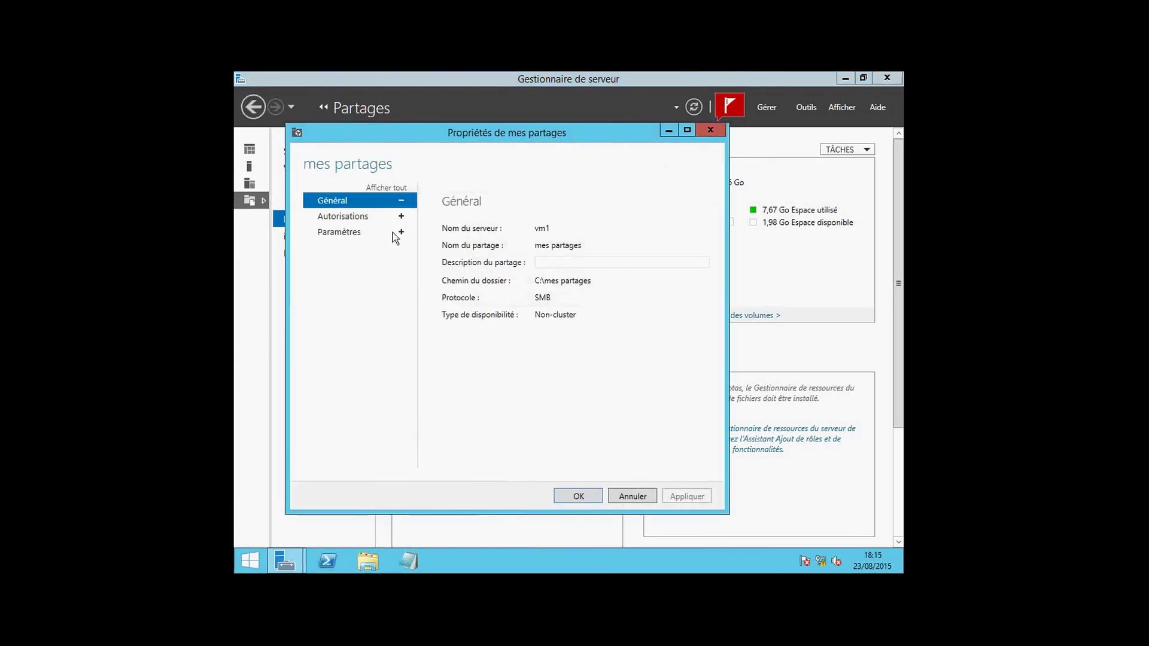
click(360, 217)
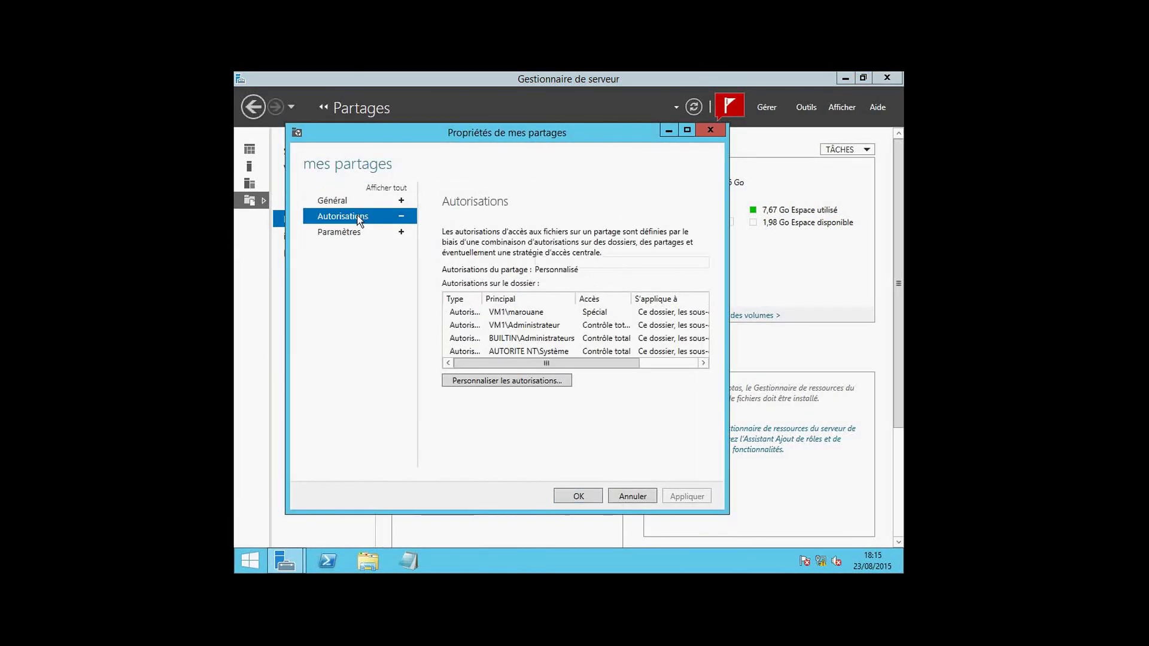
click(489, 382)
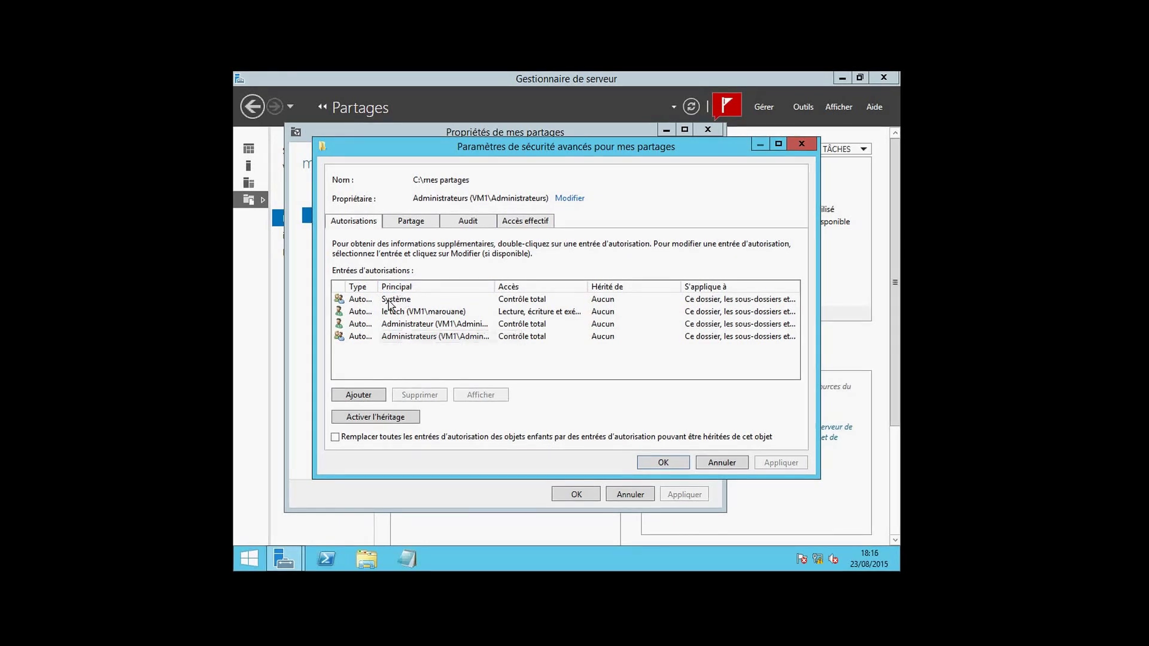
Inspect the technician user's permission entry, then cancel the advanced security settings.
click(395, 317)
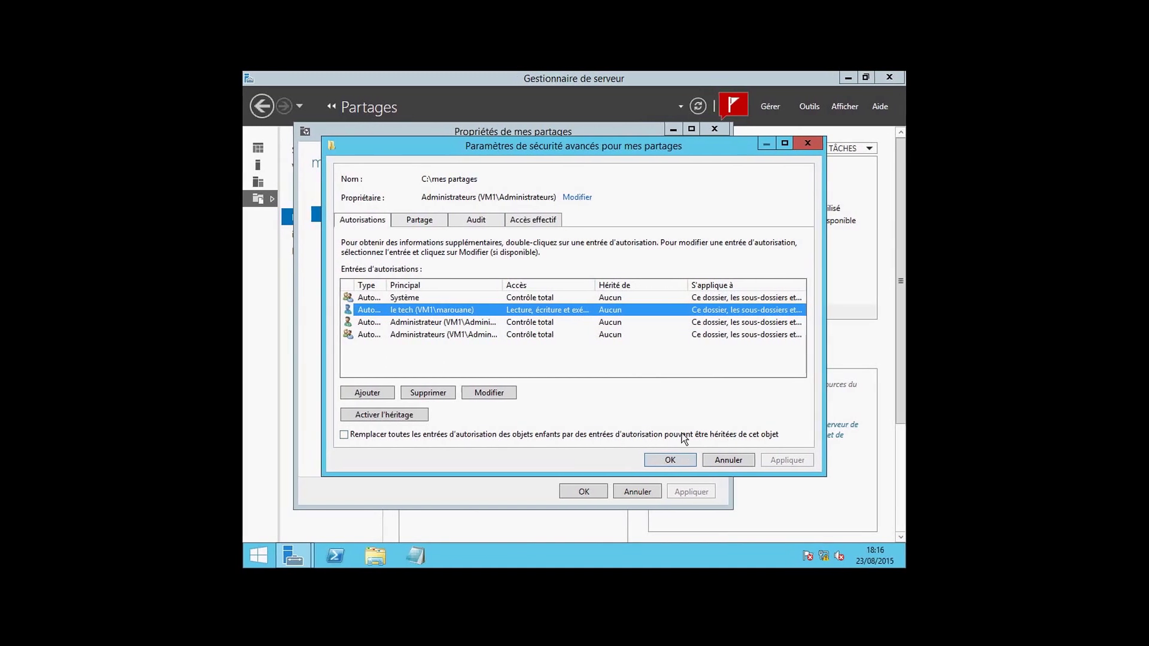
click(723, 458)
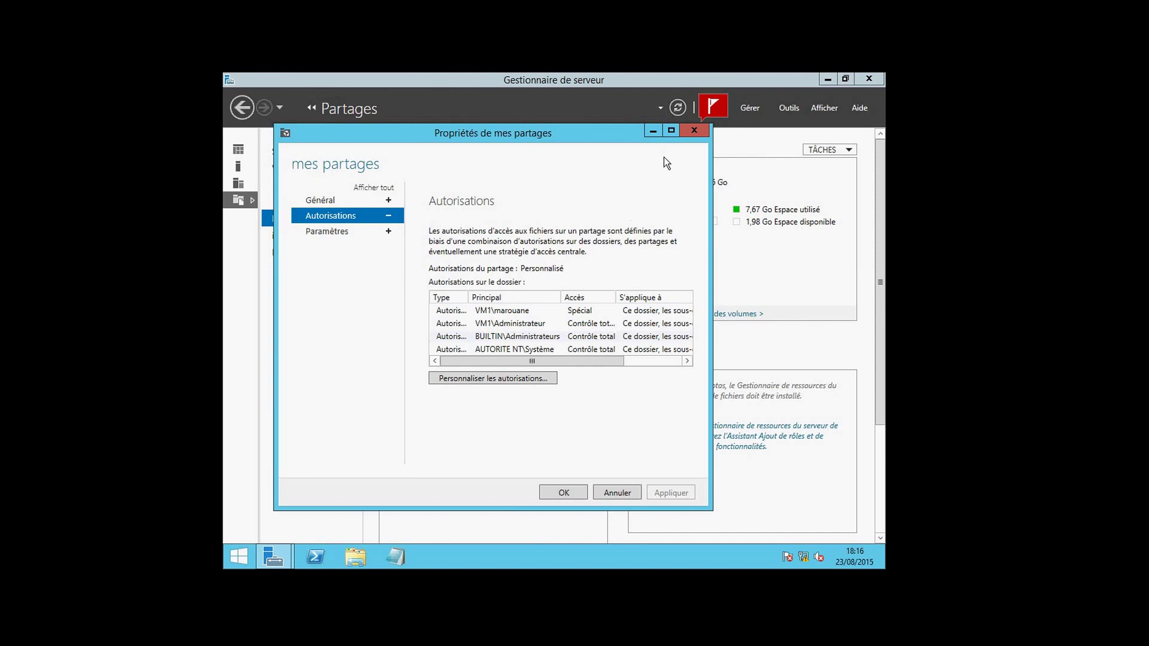
Close the mes partages properties and minimise Server Manager.
click(694, 131)
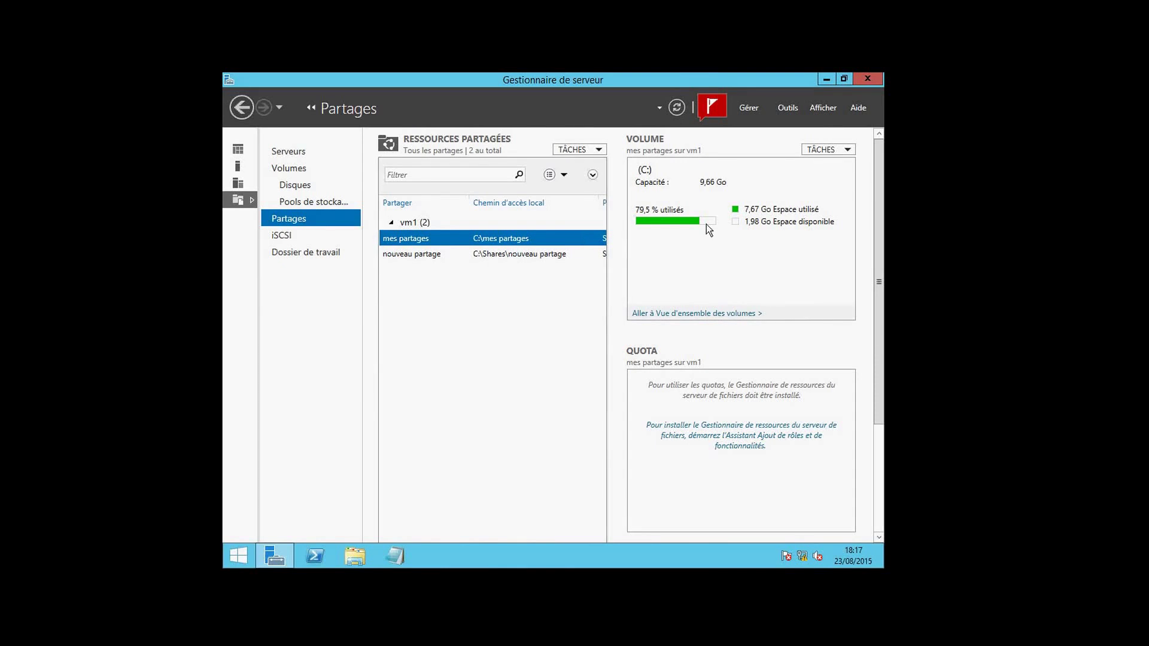
click(826, 84)
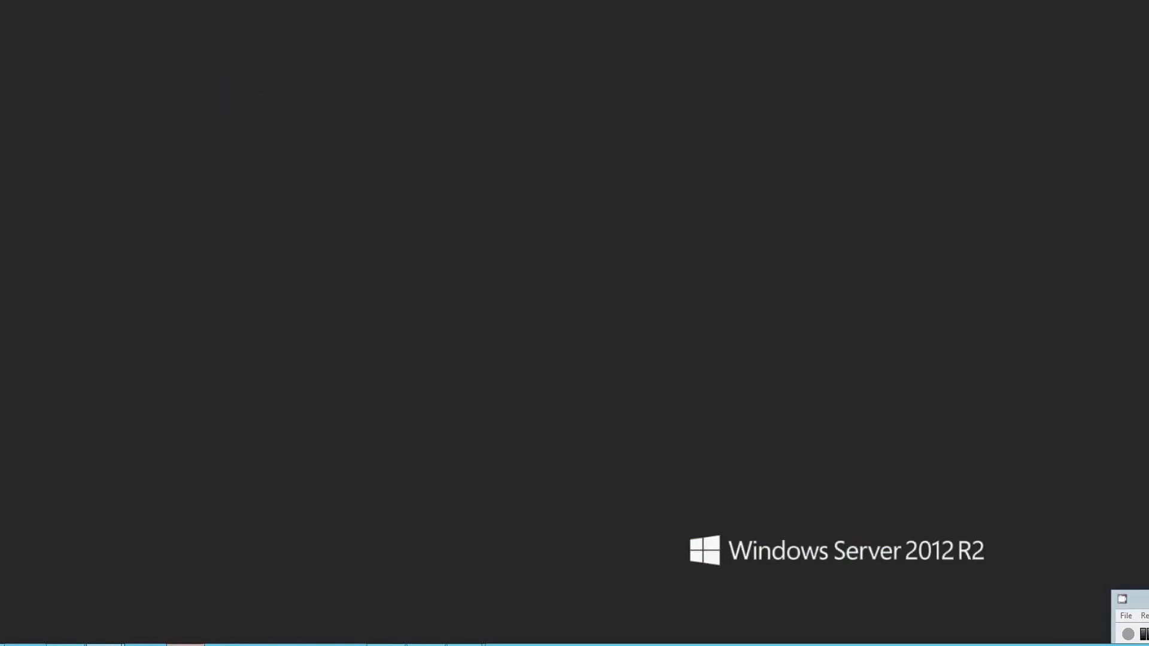
Return to PowerPoint and advance to the 'Architecture des permissions windows' slide on ACLs and ACEs.
click(211, 644)
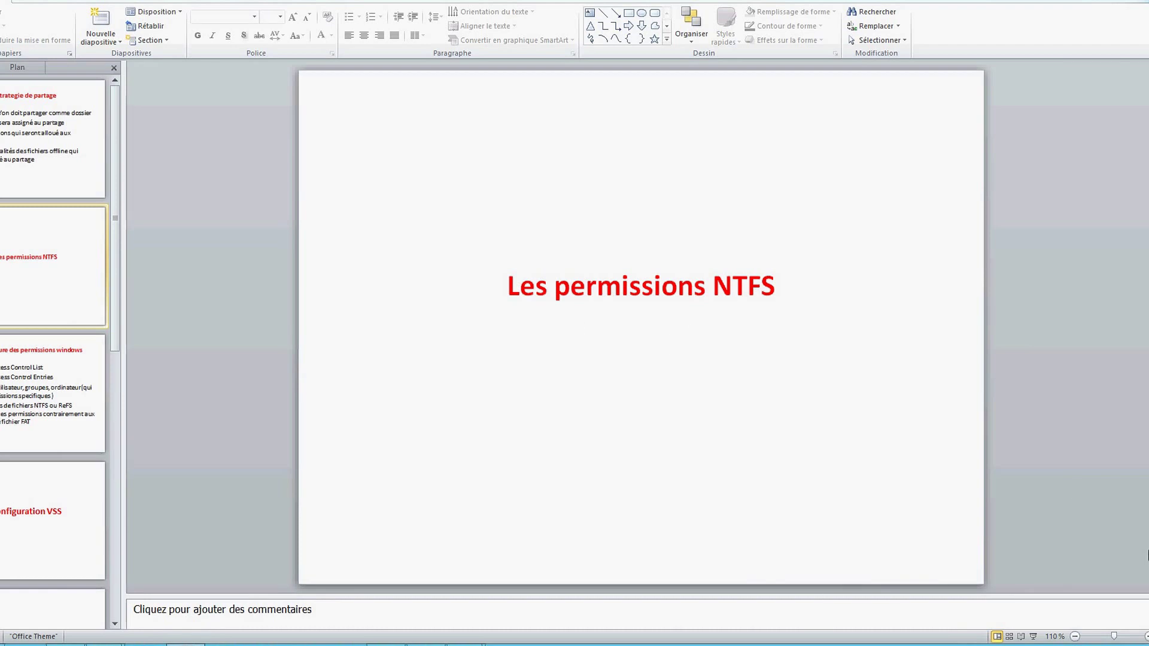
key(Page_Down)
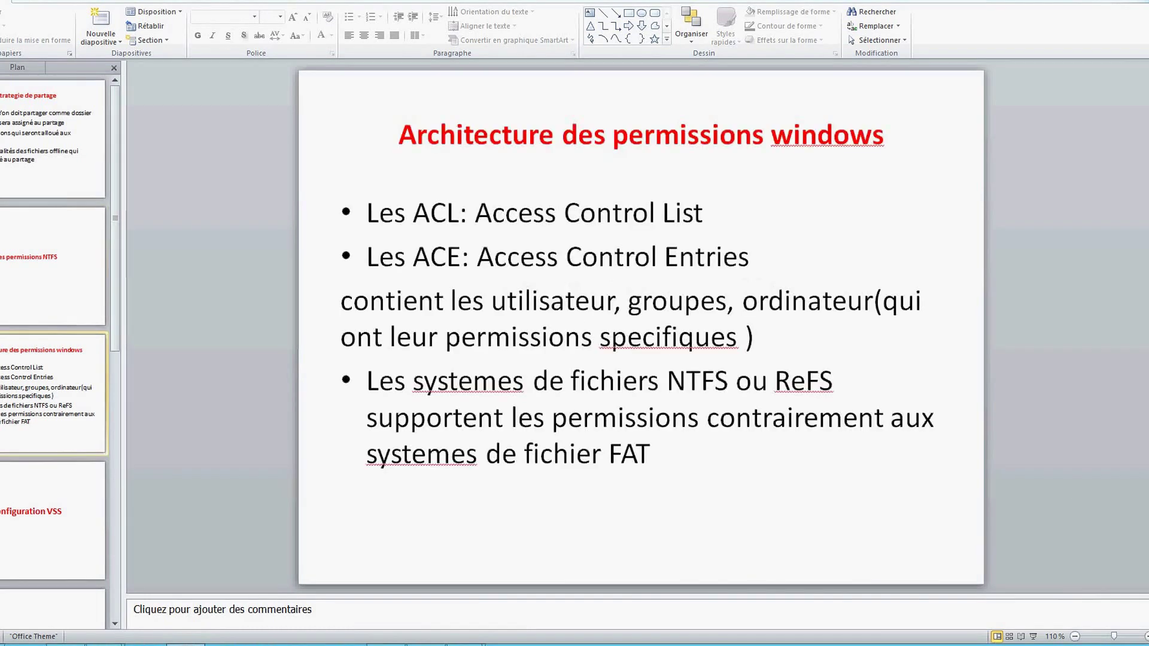
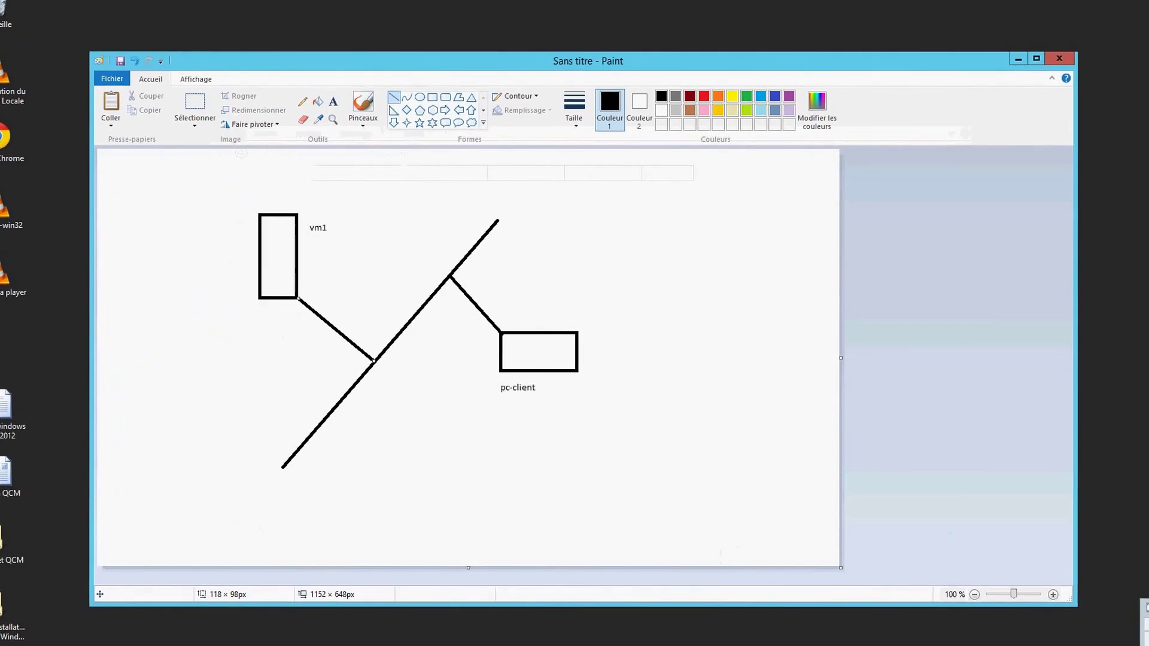
Save the Paint network sketch as the PNG file 'shema' on drive Nouveau nom (E:).
click(85, 67)
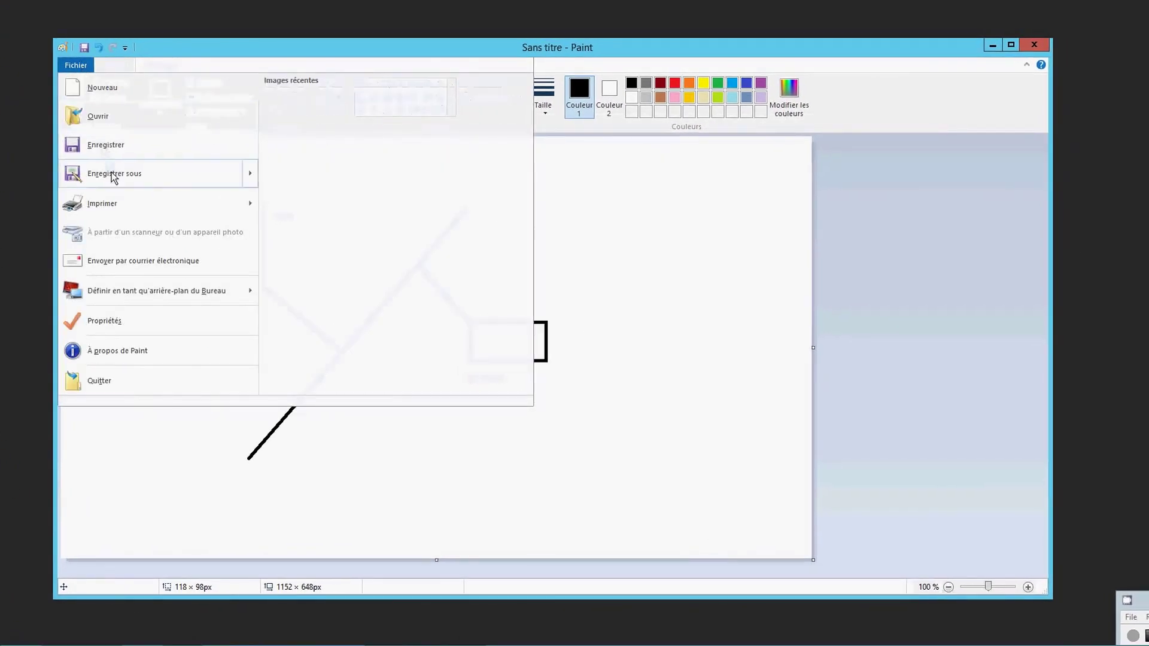
mouse_move(111, 174)
click(201, 178)
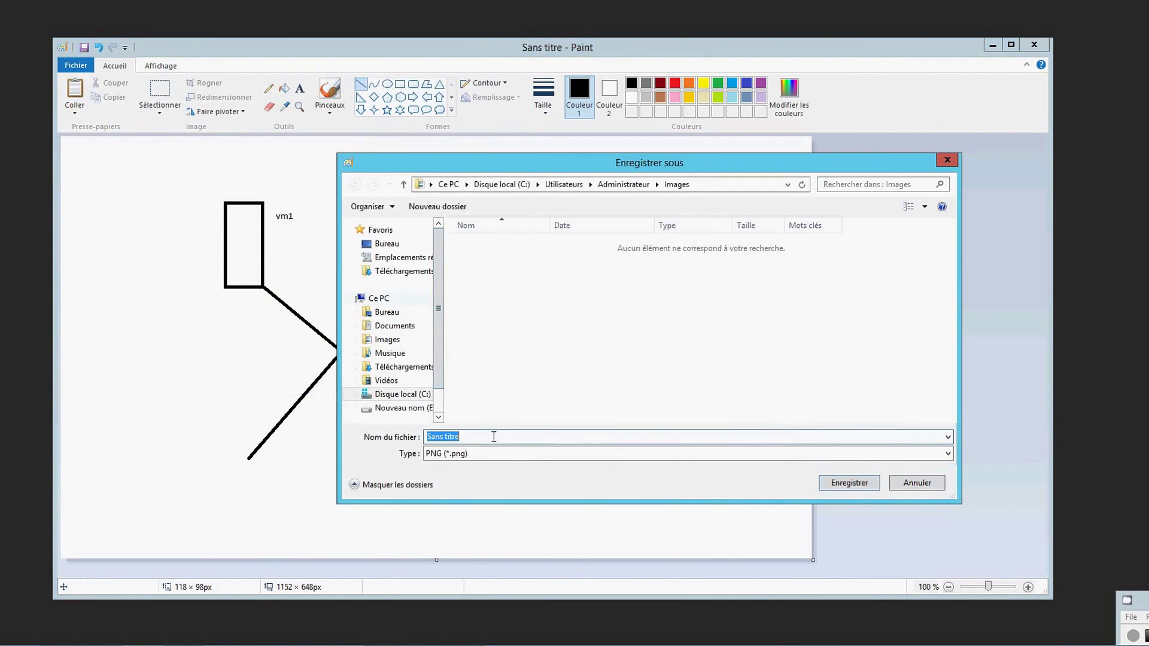
click(494, 436)
key(BackSpace)
key(BackSpace)
key(BackSpace)
key(BackSpace)
key(BackSpace)
key(BackSpace)
key(BackSpace)
key(BackSpace)
key(BackSpace)
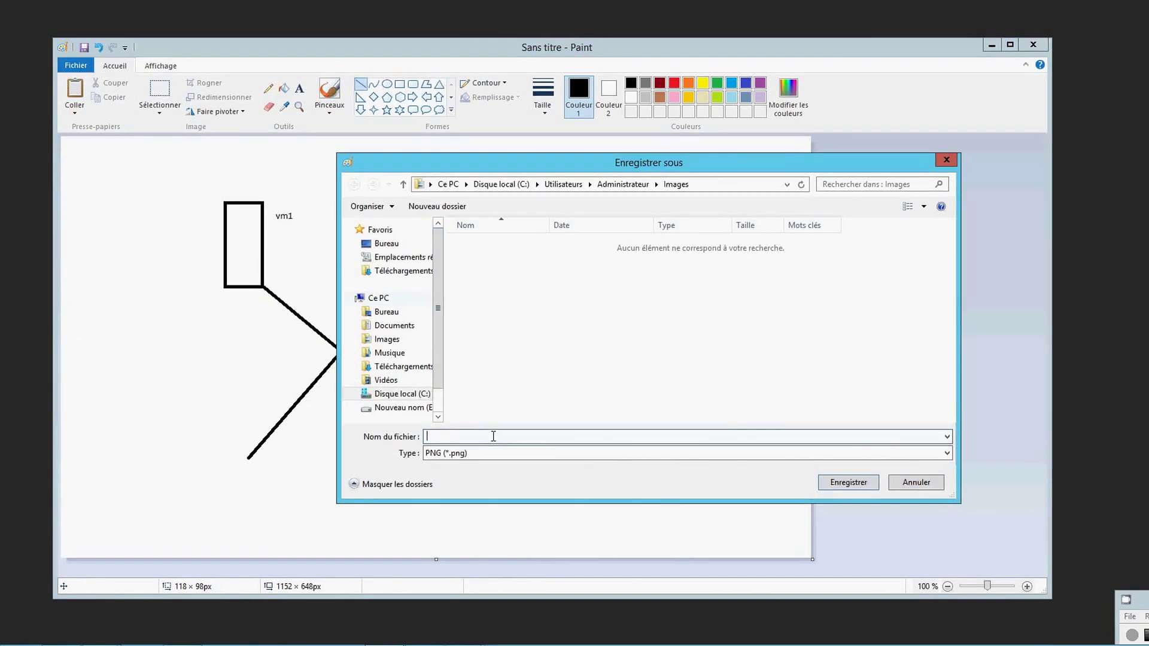
text(shema)
click(415, 408)
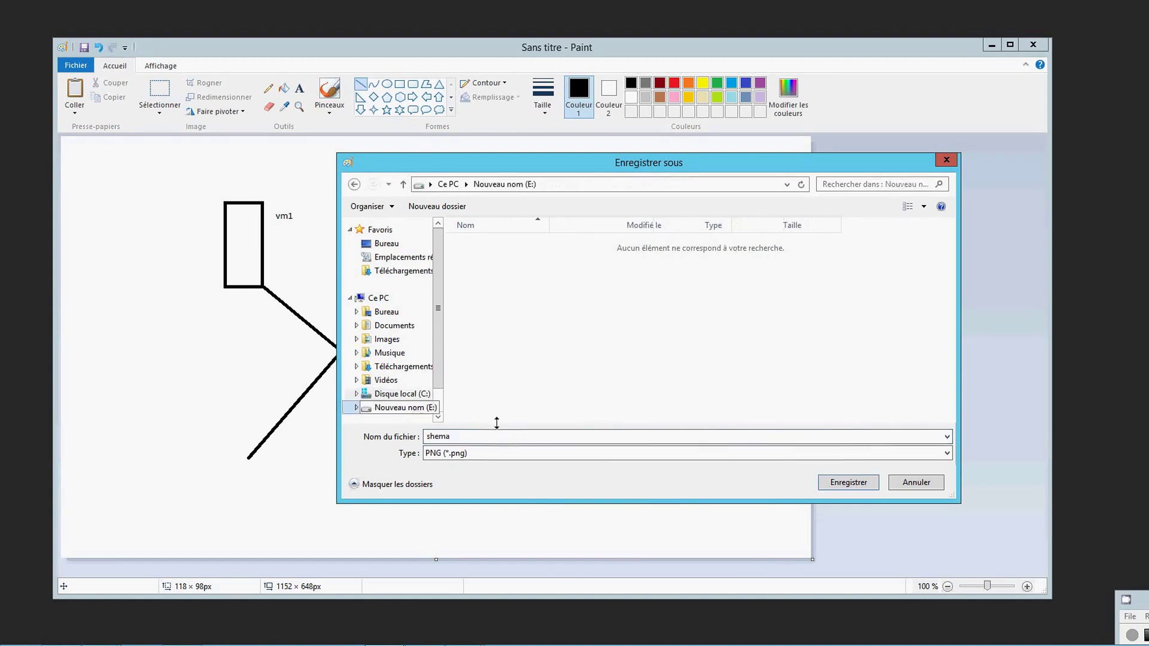
click(799, 437)
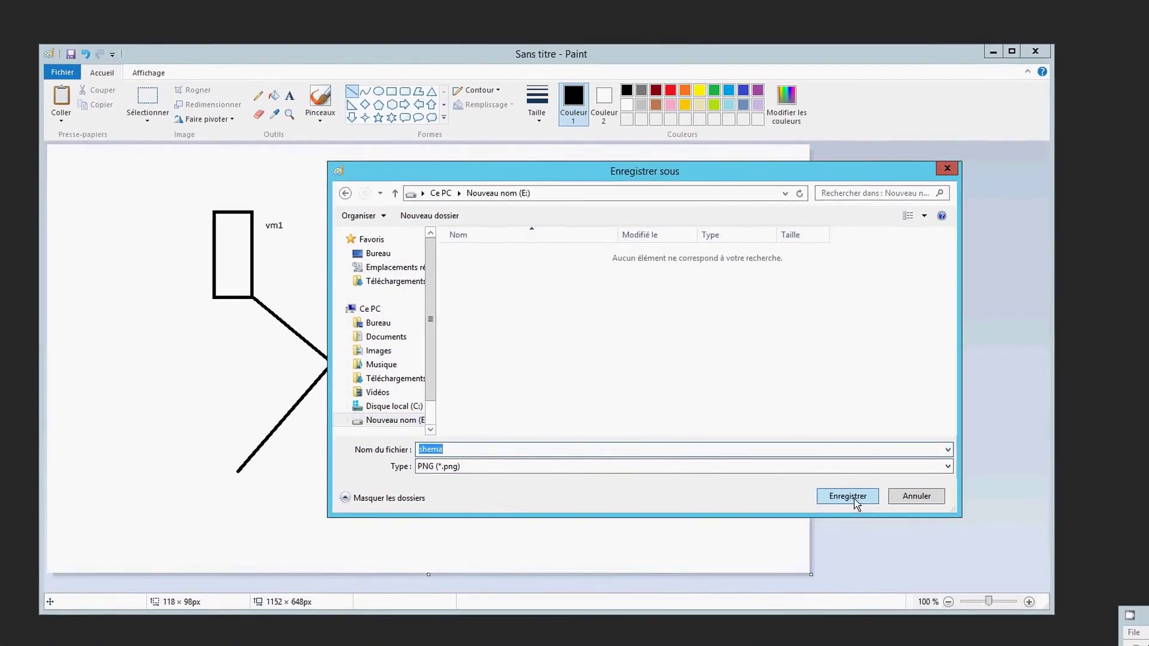
click(852, 492)
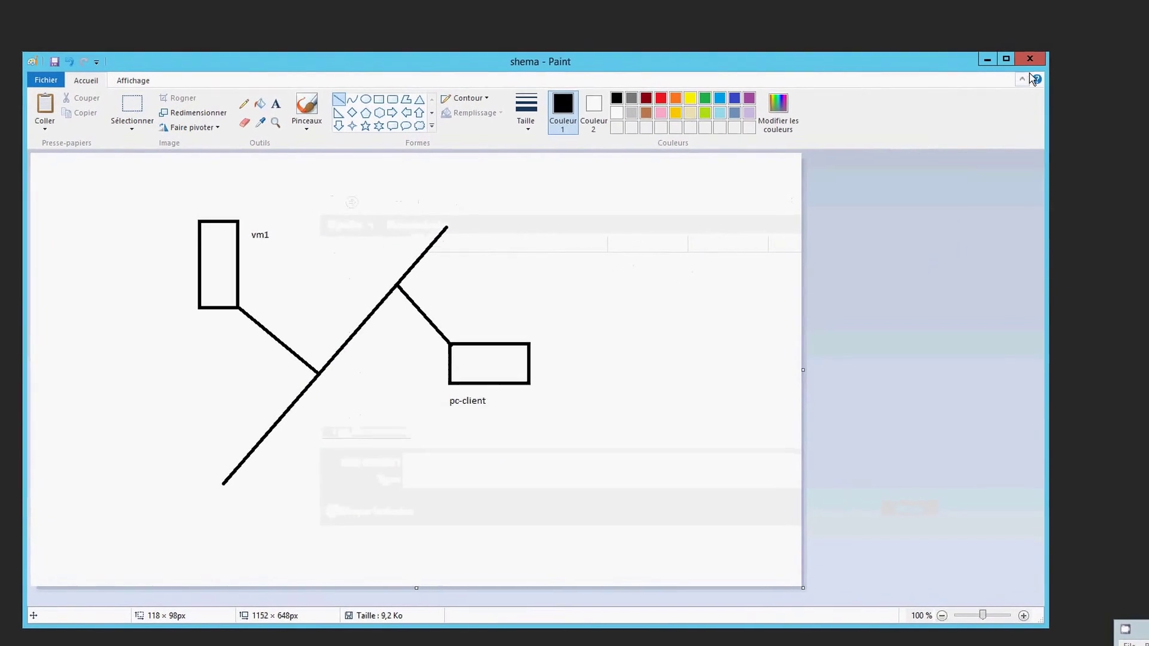
Close Paint and enable shadow copies on drive E:, creating the 23/08/2015 18:19 snapshot.
click(1077, 67)
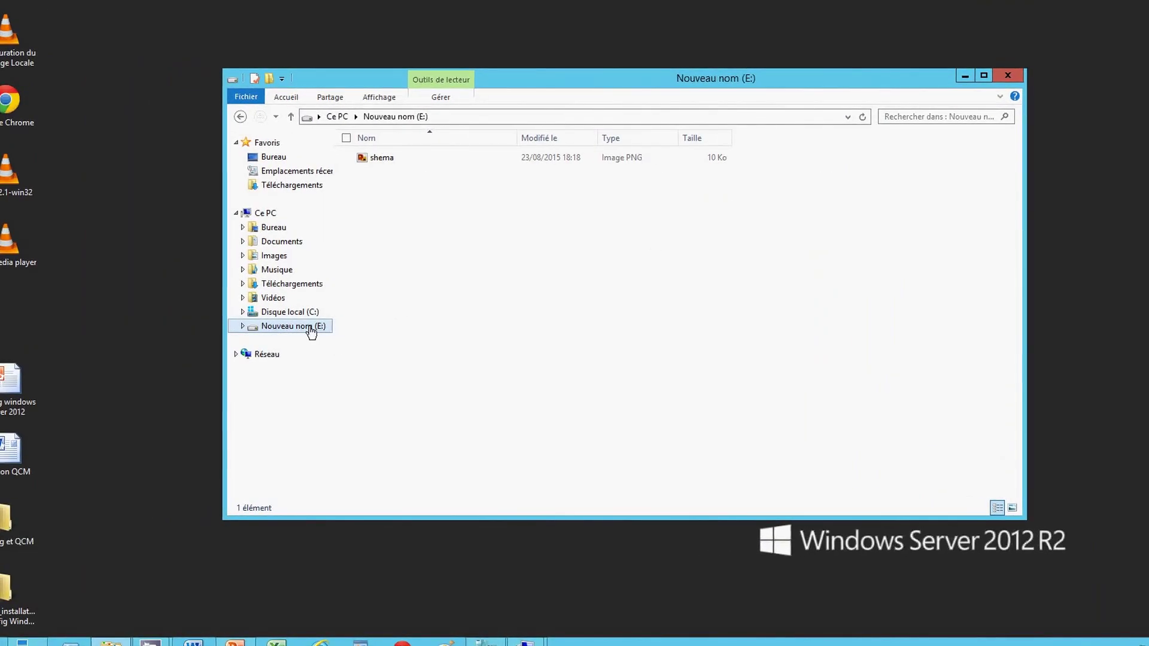
right_click(309, 331)
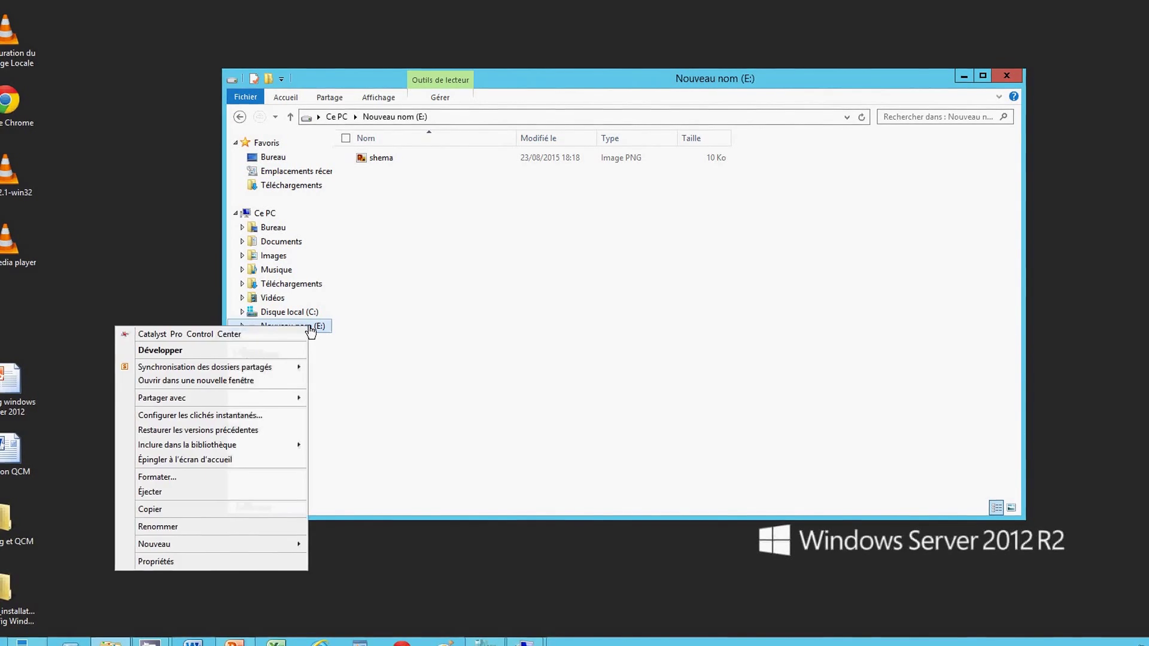
click(188, 560)
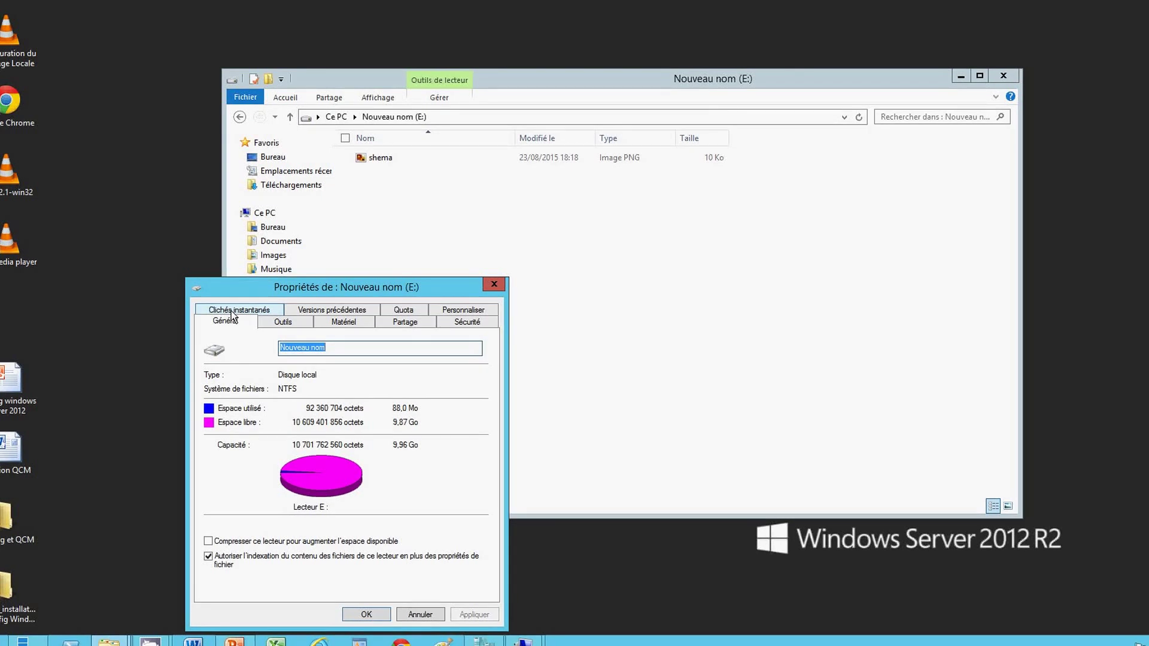
click(233, 316)
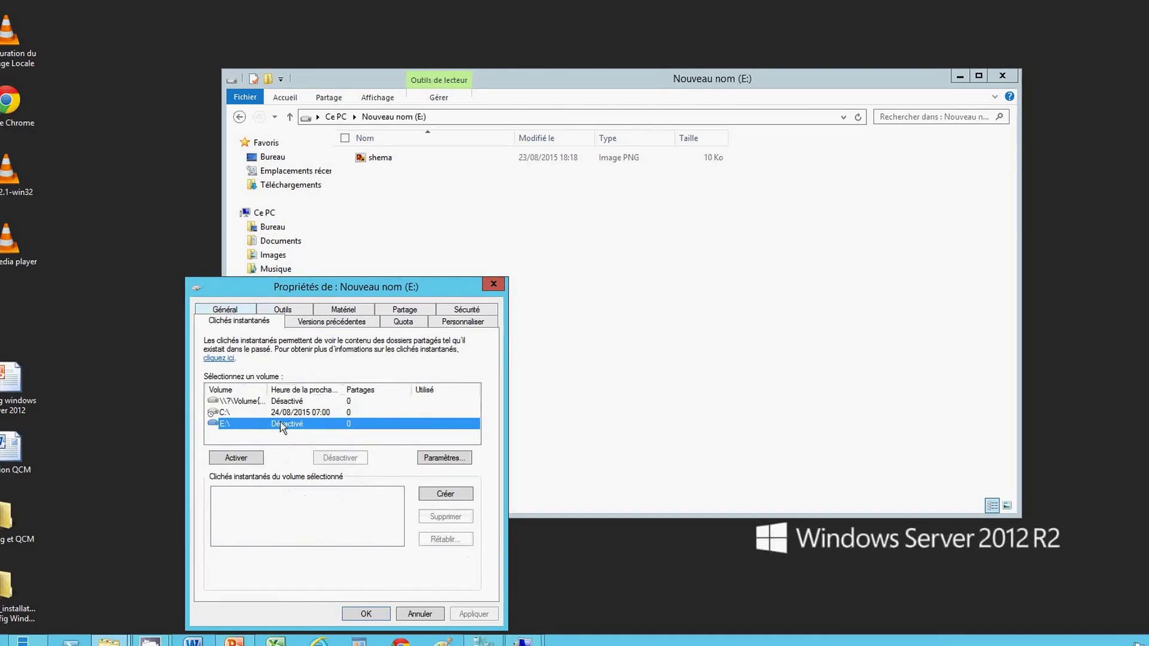
click(246, 459)
click(307, 530)
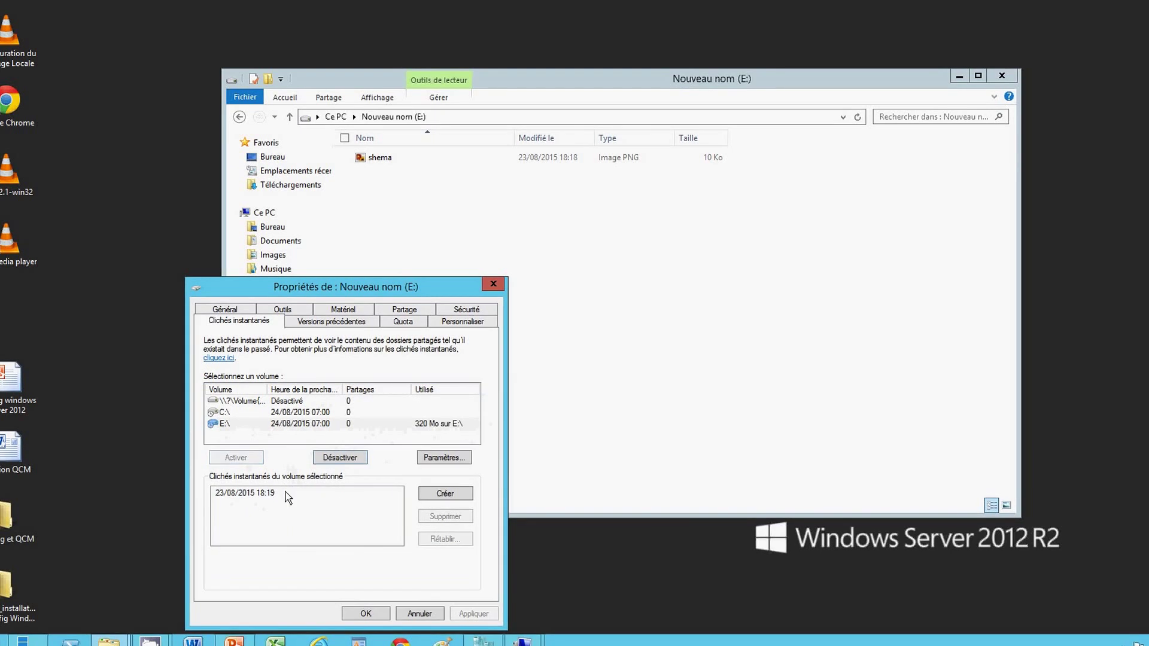
click(292, 496)
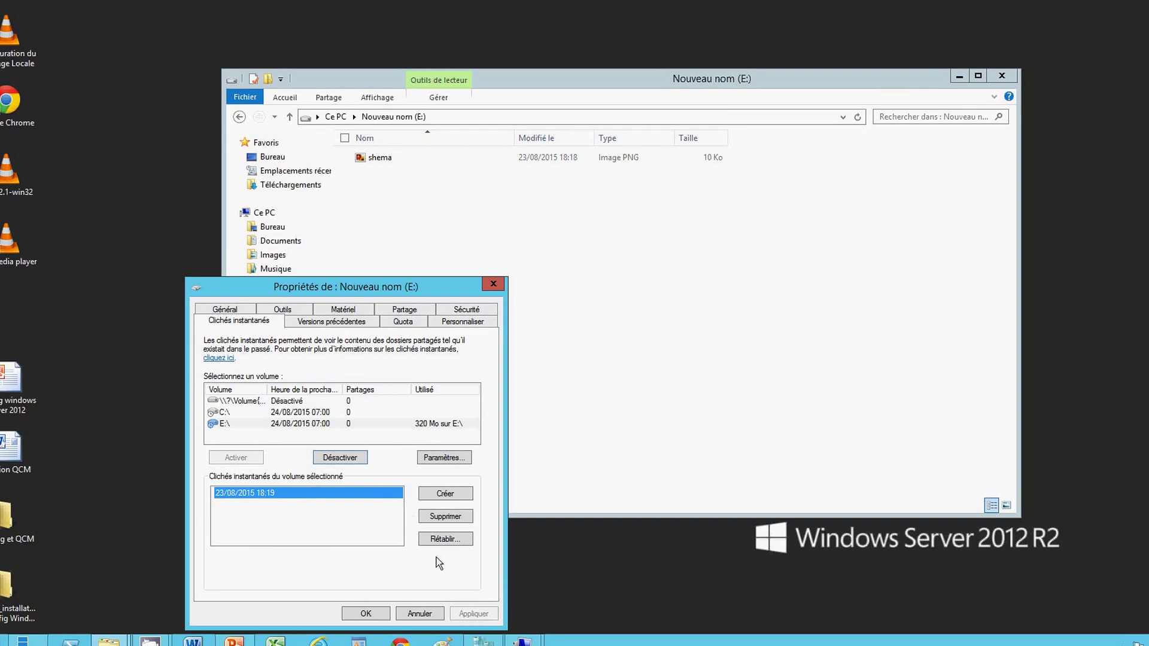
click(373, 612)
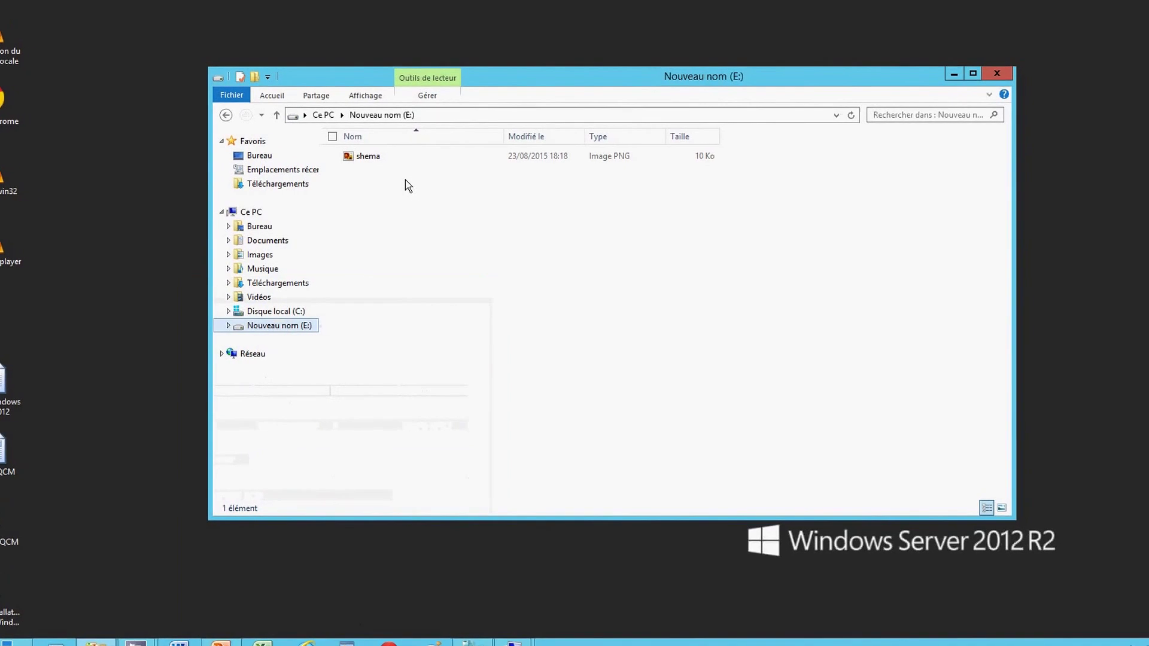
Open shema in Paint, scribble inside the vm1 box and erase most of its lines.
click(398, 158)
double_click(312, 157)
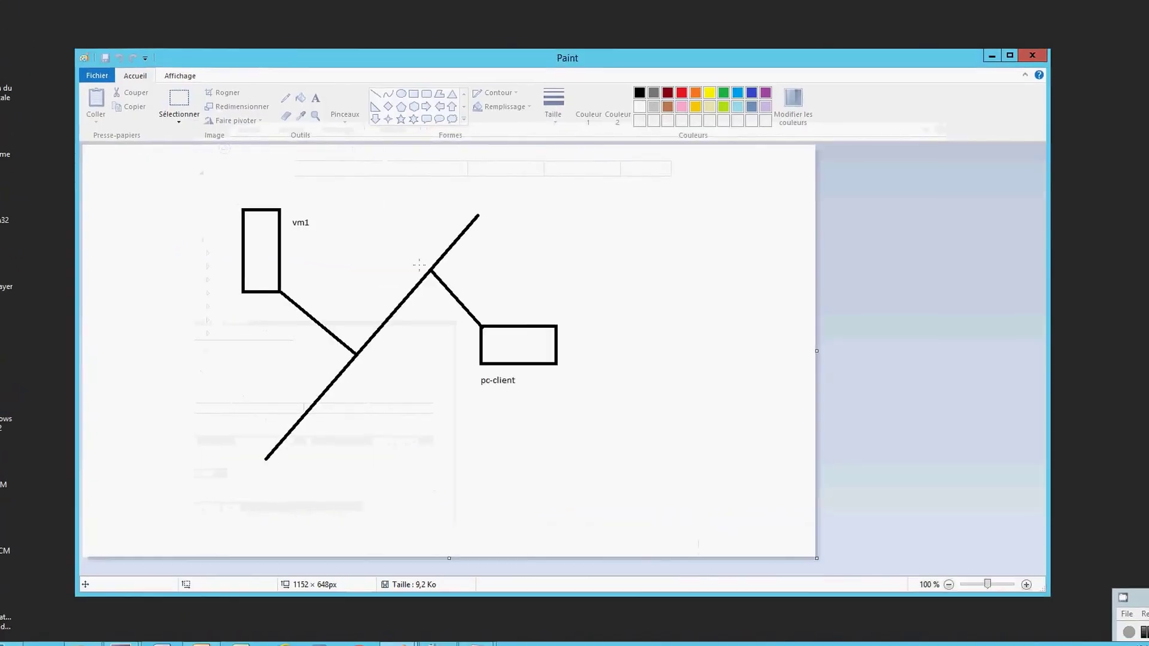
click(258, 225)
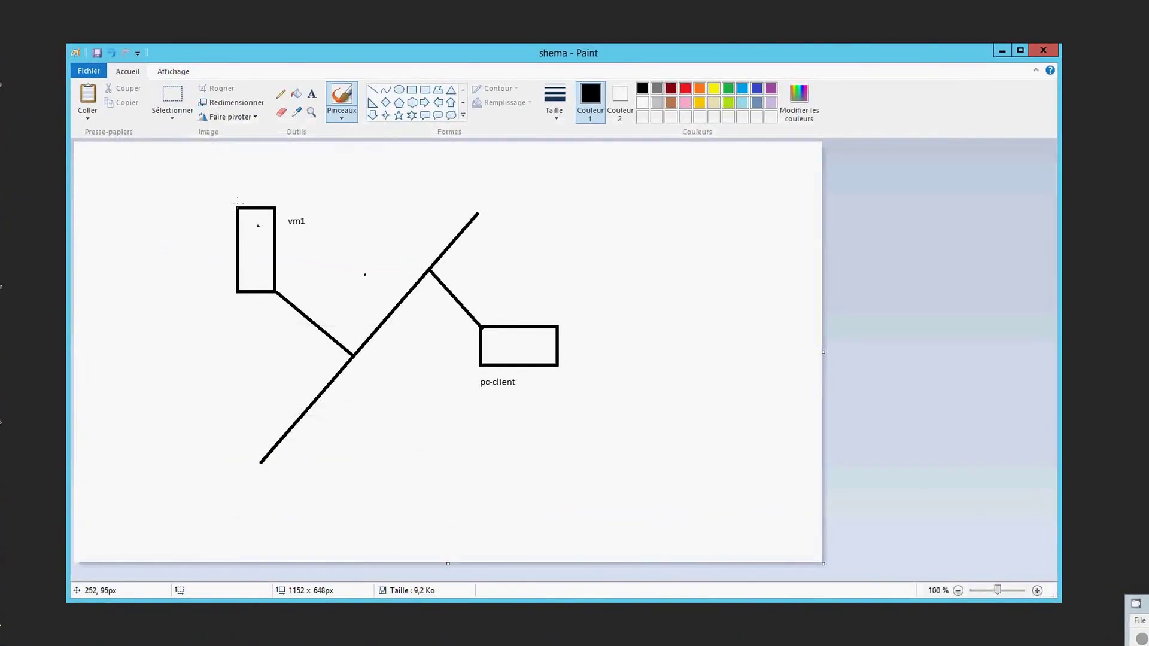
drag(238, 205, 261, 250)
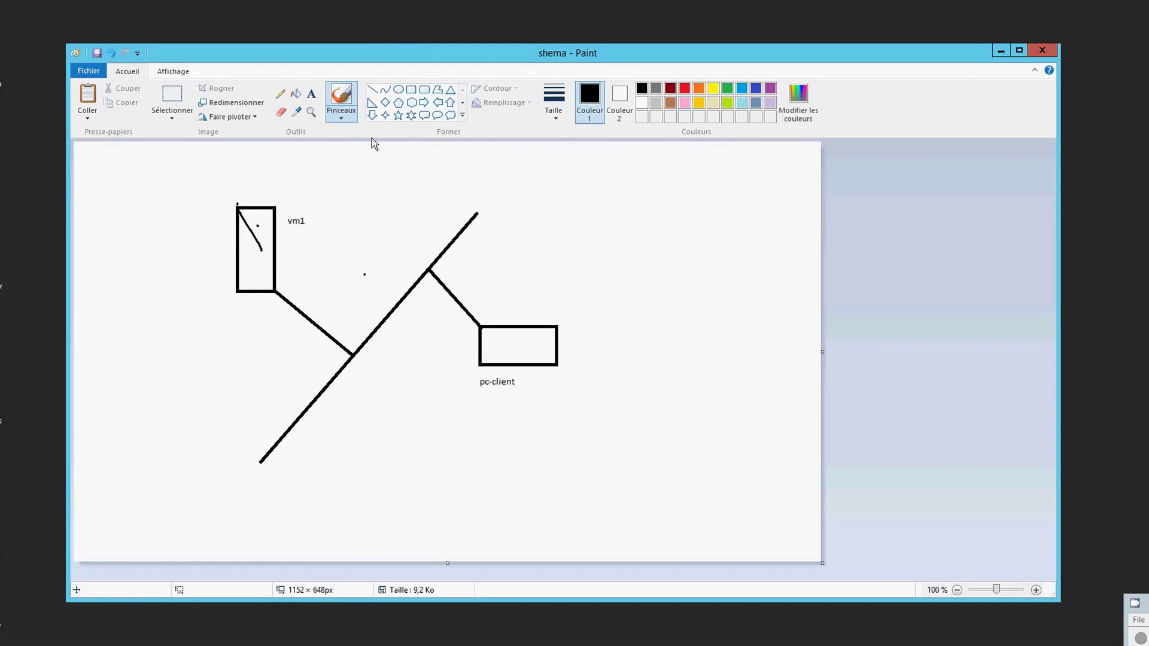
click(281, 112)
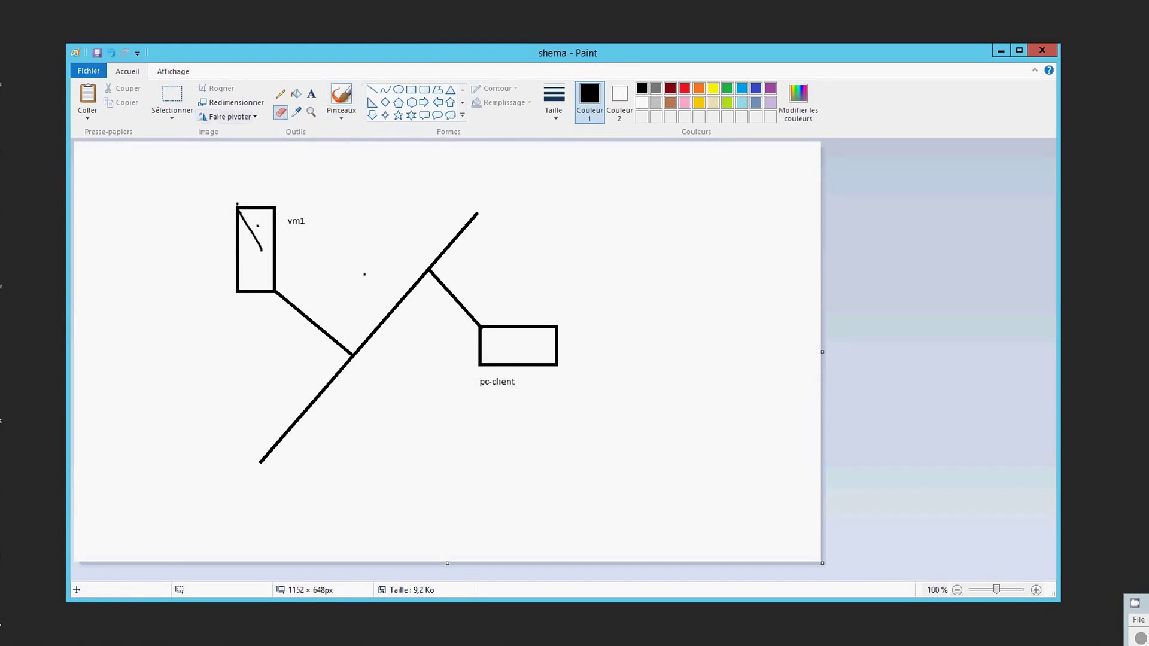
drag(241, 207, 237, 258)
mouse_move(318, 410)
mouse_down()
mouse_move(261, 446)
mouse_move(309, 408)
mouse_move(482, 200)
mouse_move(433, 269)
mouse_move(494, 352)
mouse_move(479, 328)
mouse_up()
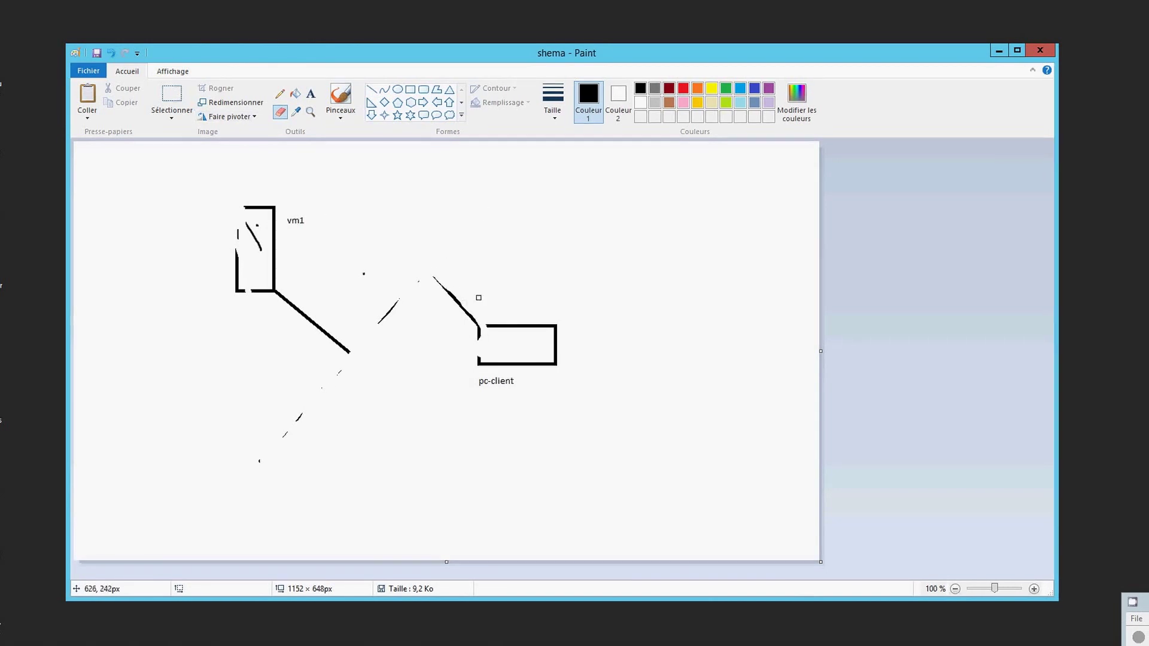
Save the damaged drawing and reopen shema from drive E: to confirm the changes.
click(95, 53)
key(alt+Tab)
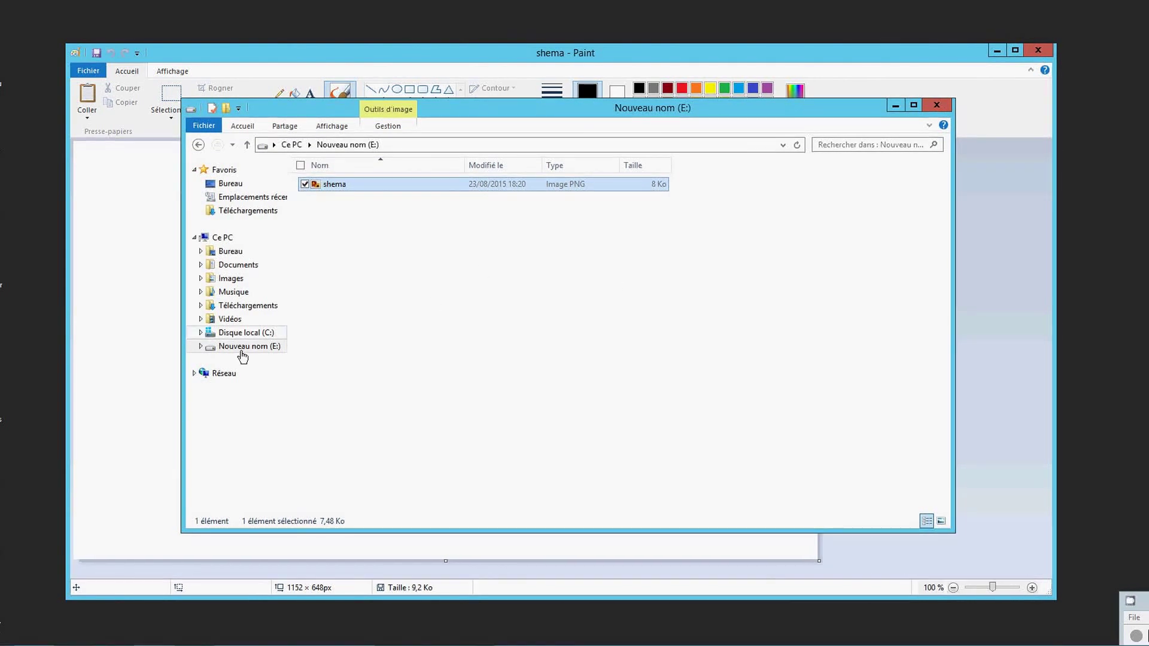
double_click(342, 189)
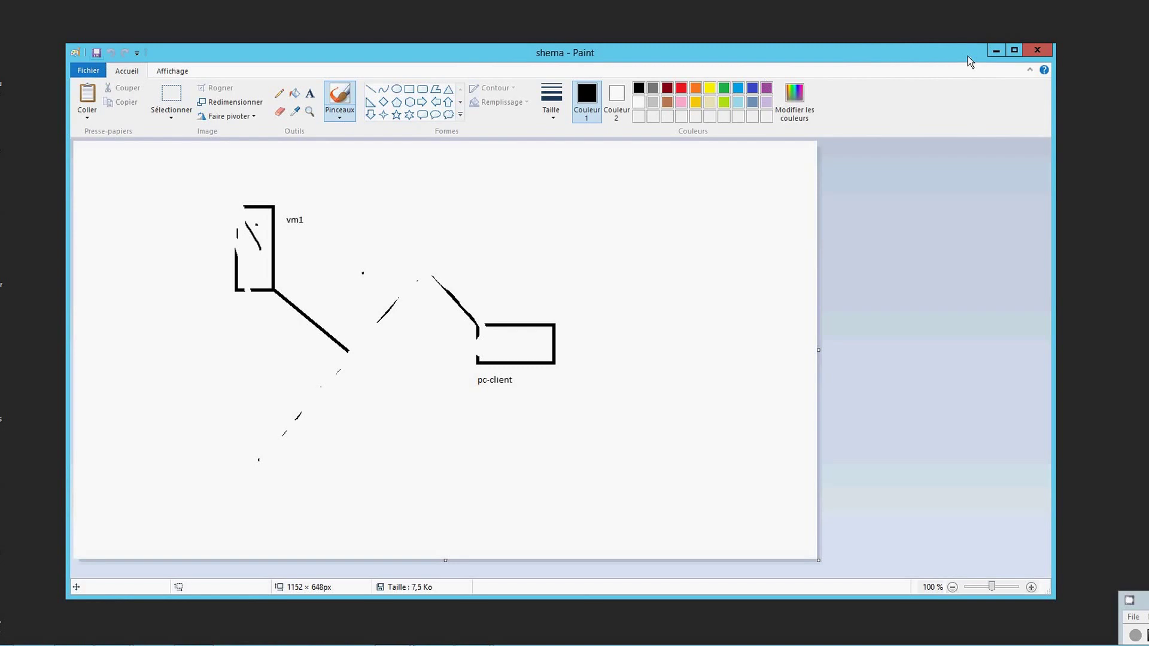
key(alt+Tab)
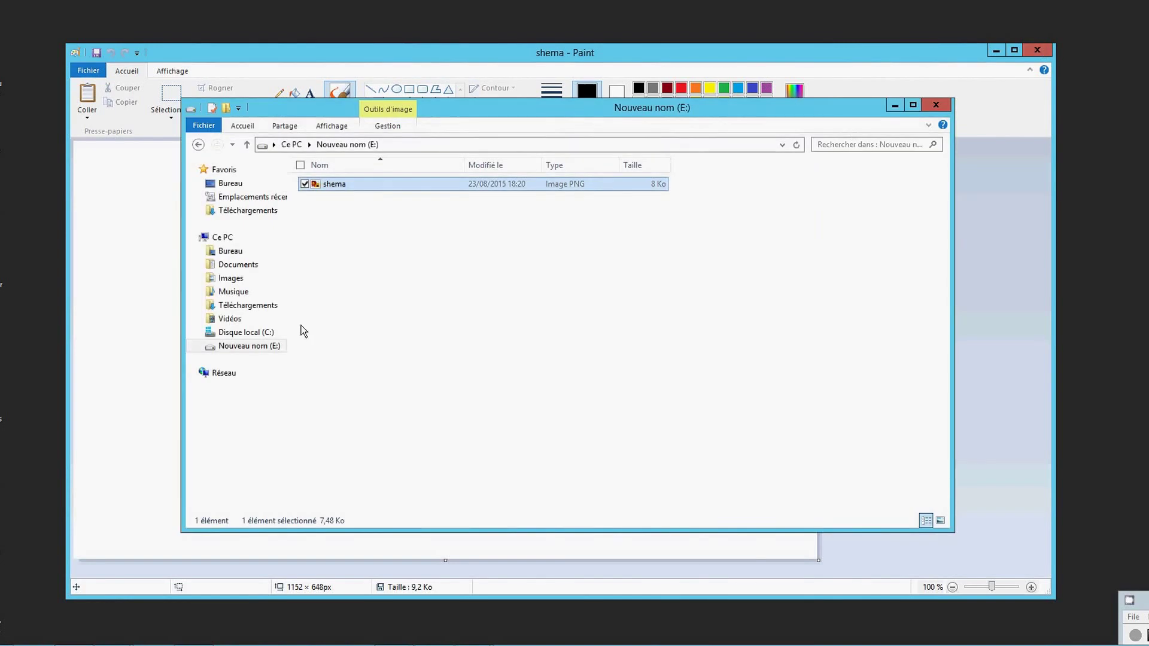
Revert drive E: to its 18:19 shadow copy to recover shema, then close Paint.
right_click(269, 349)
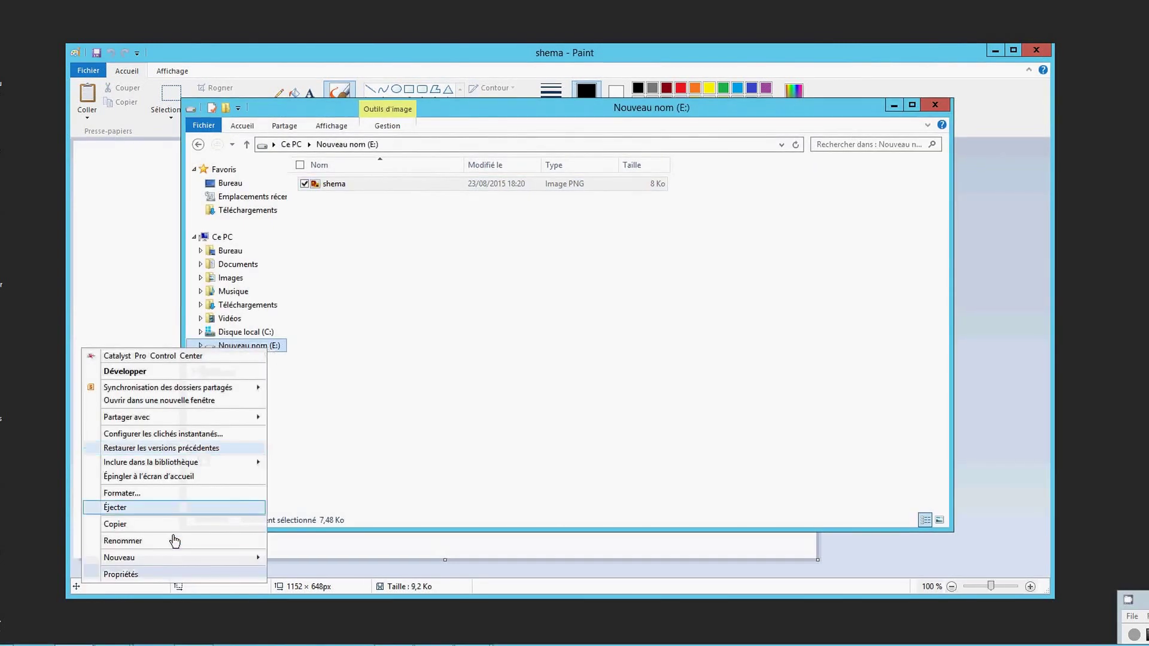
click(168, 574)
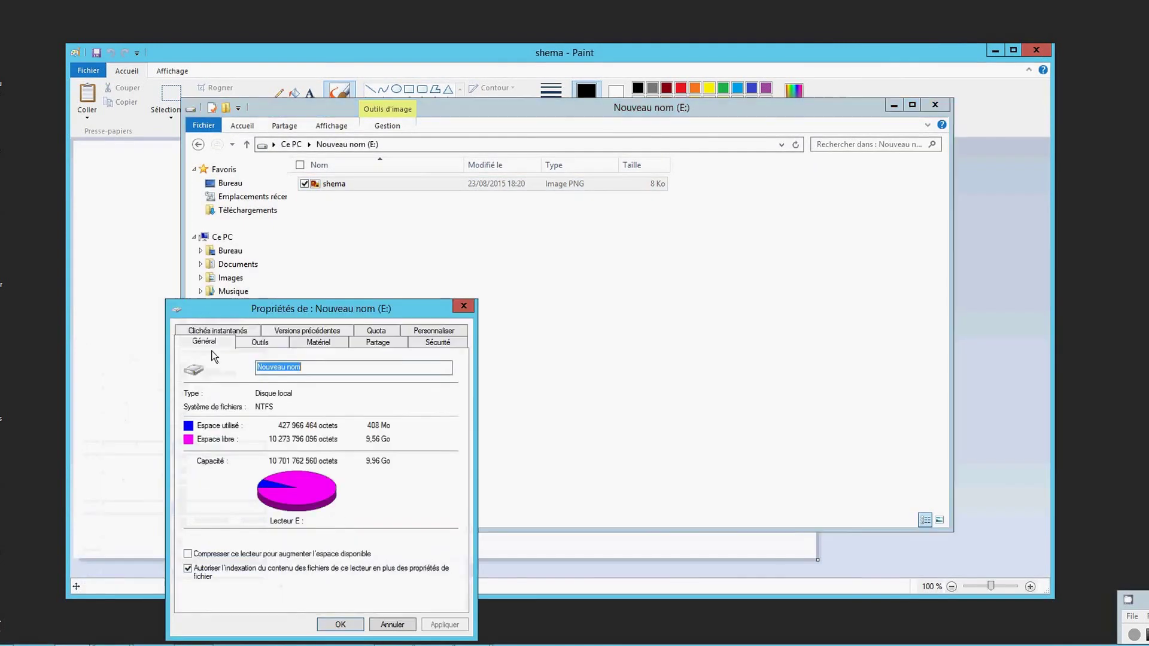
click(221, 326)
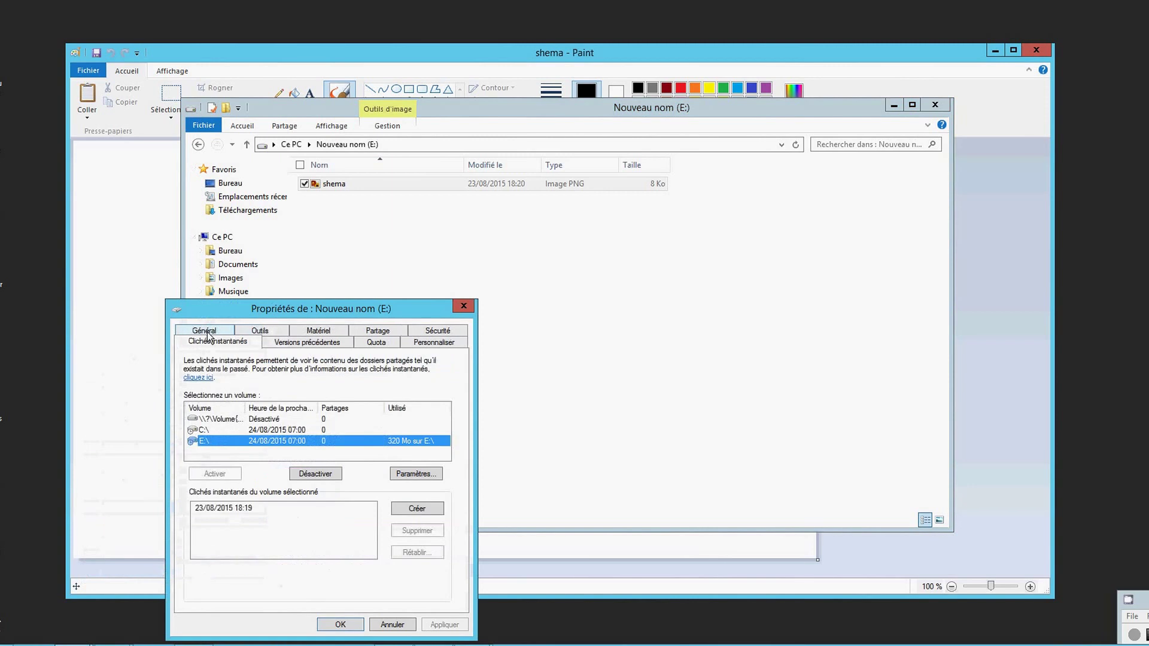
click(235, 508)
click(413, 553)
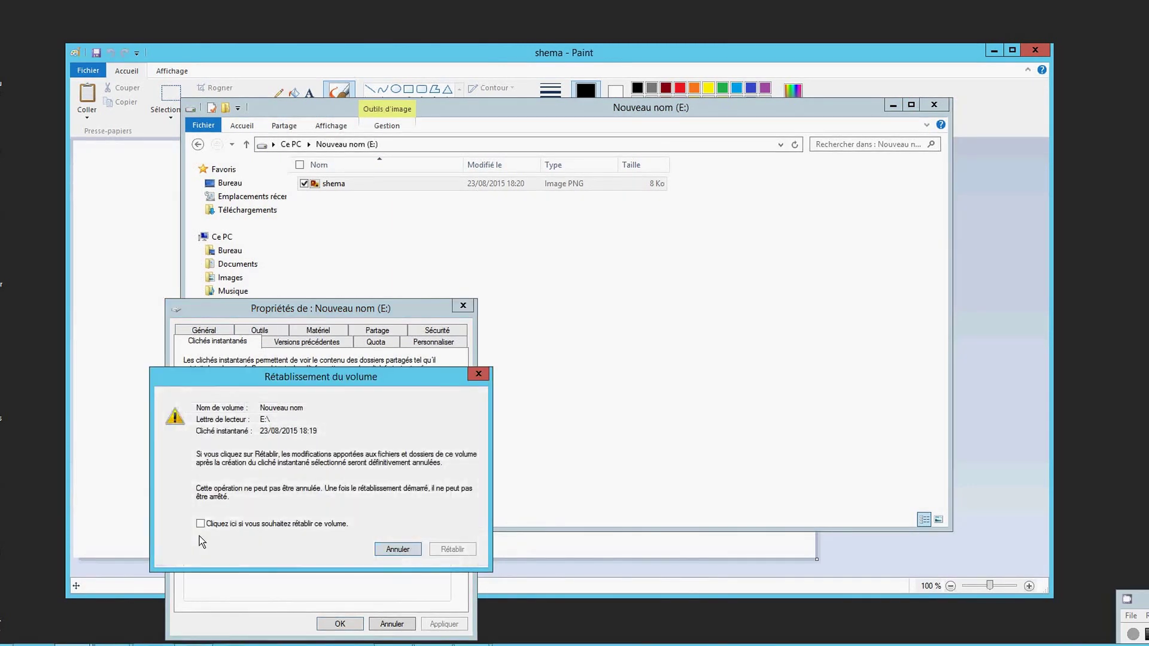
click(201, 525)
click(453, 549)
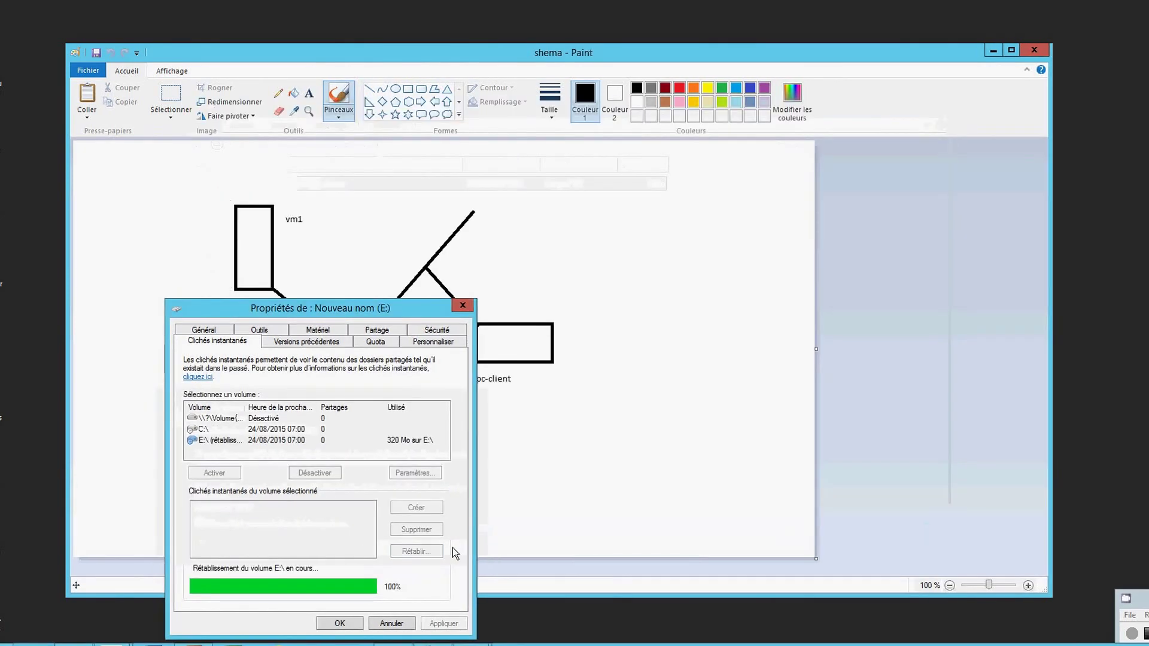
click(327, 623)
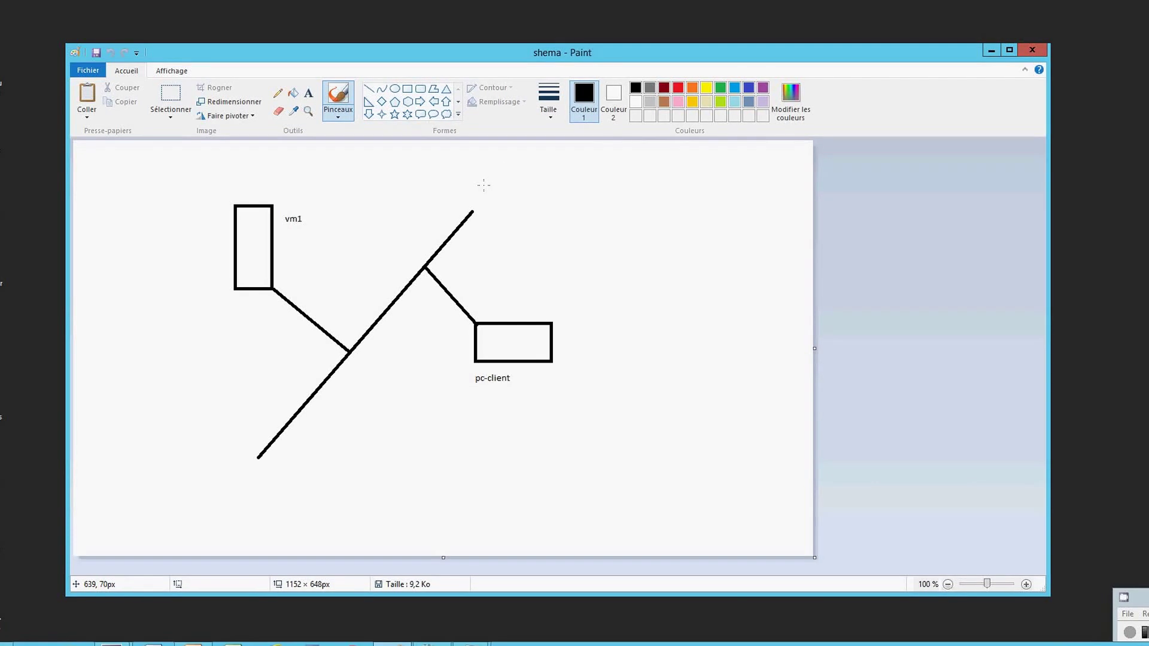
click(1030, 51)
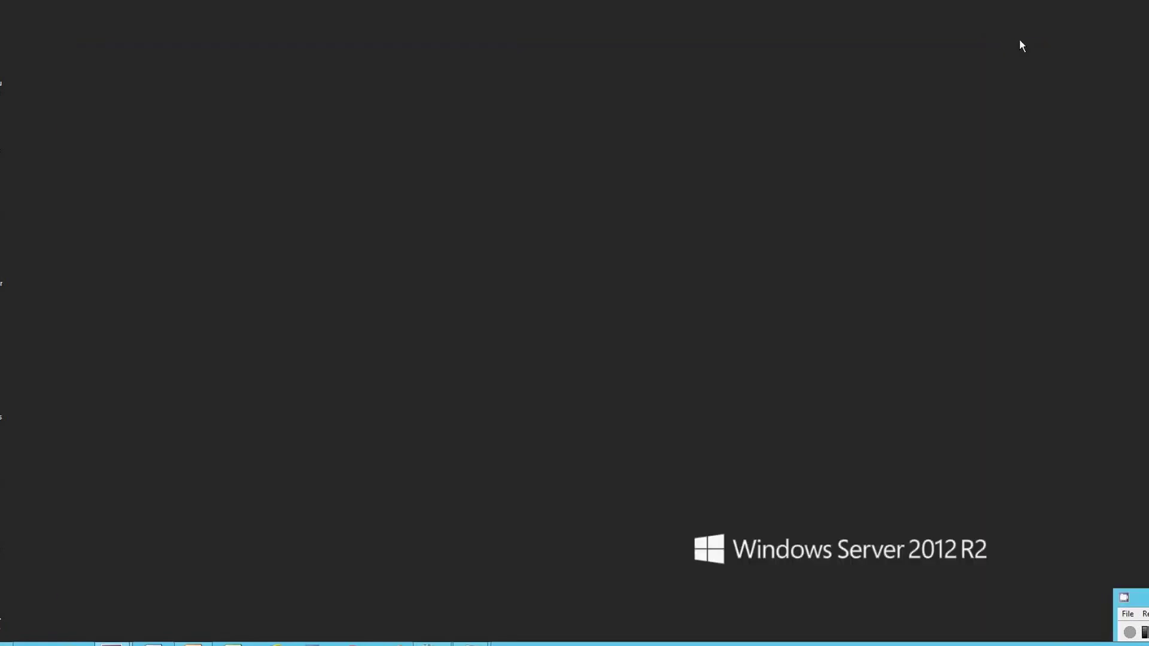
In Ce PC, view the Documents folder's properties, then open drive E:.
click(73, 644)
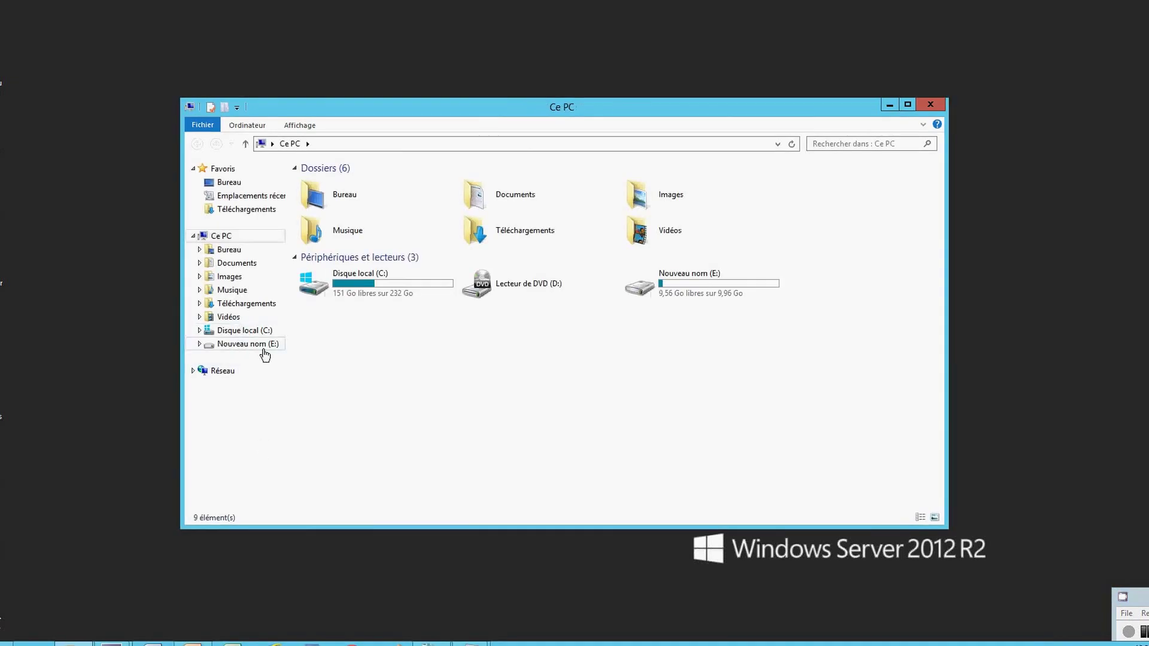
click(473, 199)
right_click(472, 198)
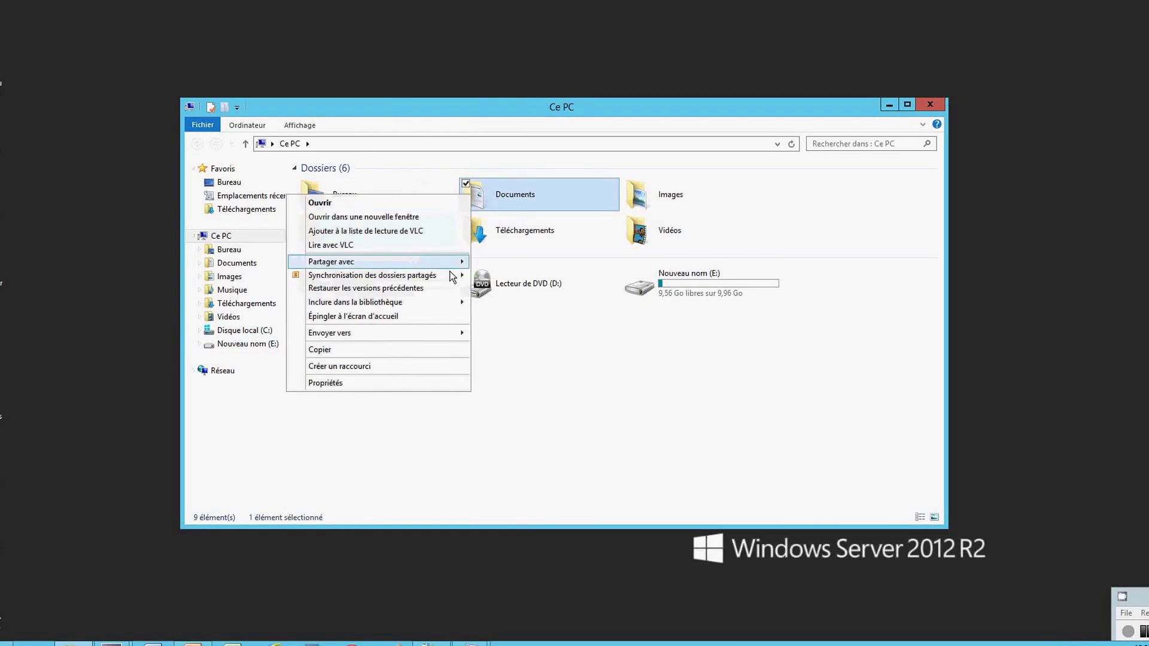
click(380, 382)
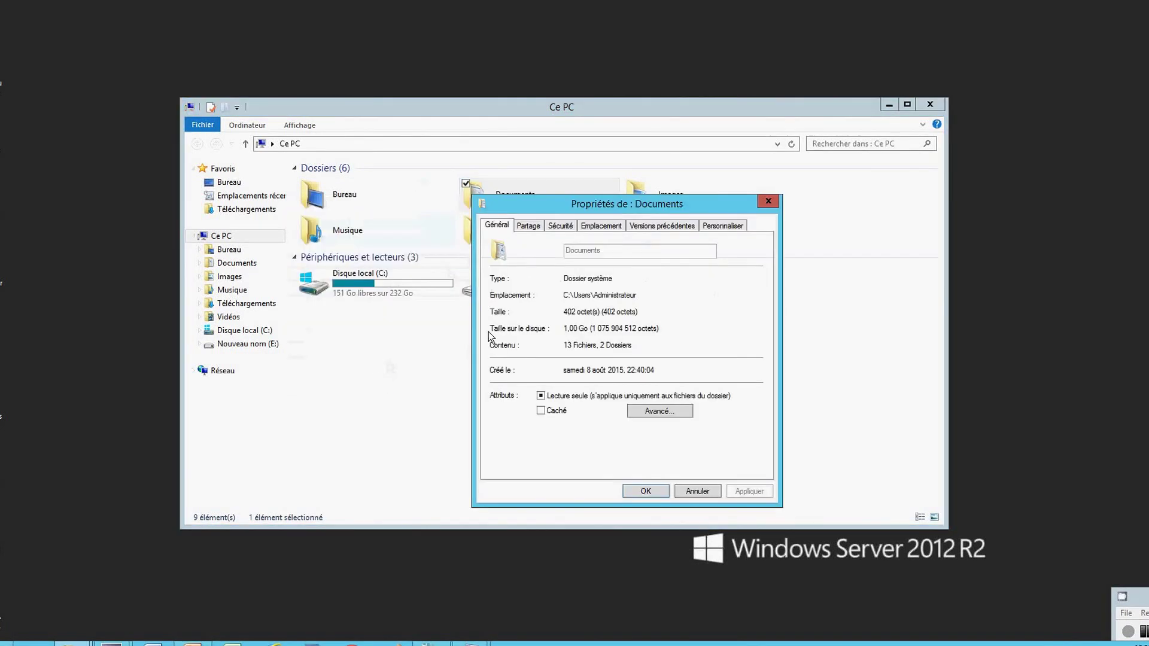
click(766, 202)
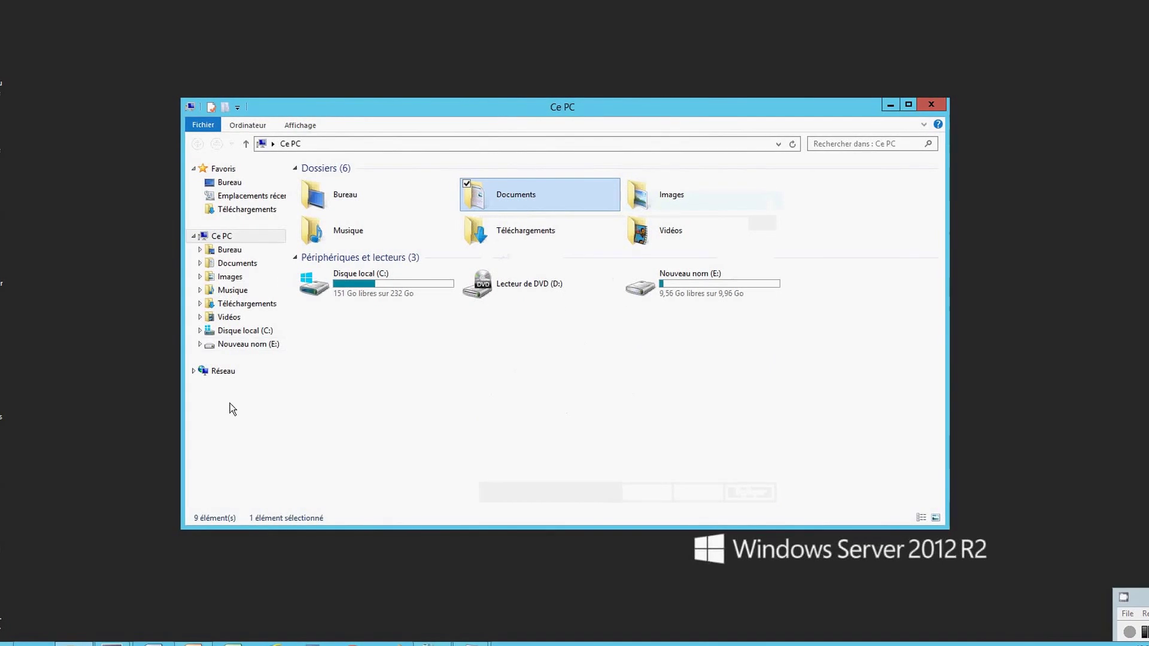
click(237, 353)
Enable quota management on drive E: and recheck its shadow copy settings before closing.
right_click(237, 353)
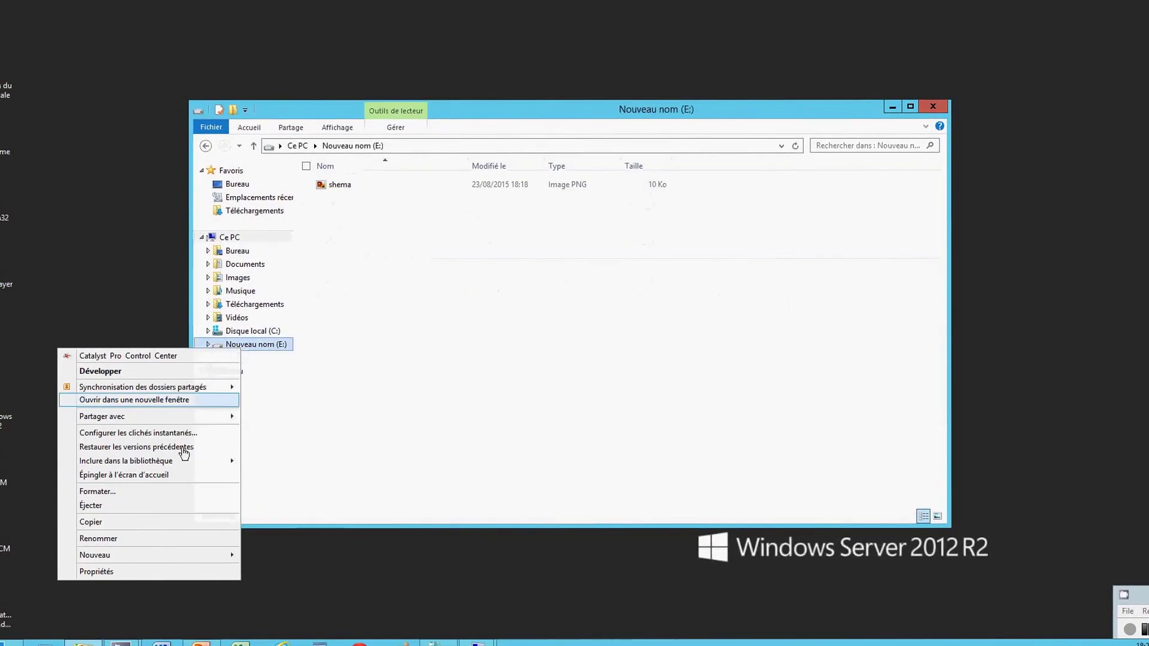
click(151, 570)
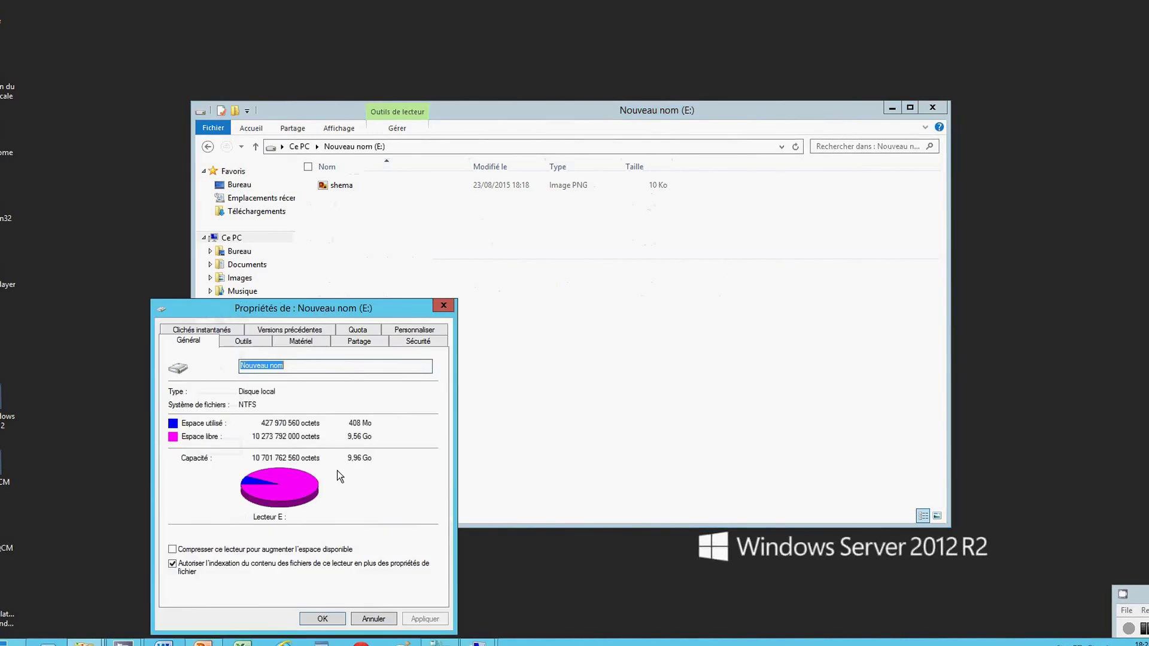
click(366, 330)
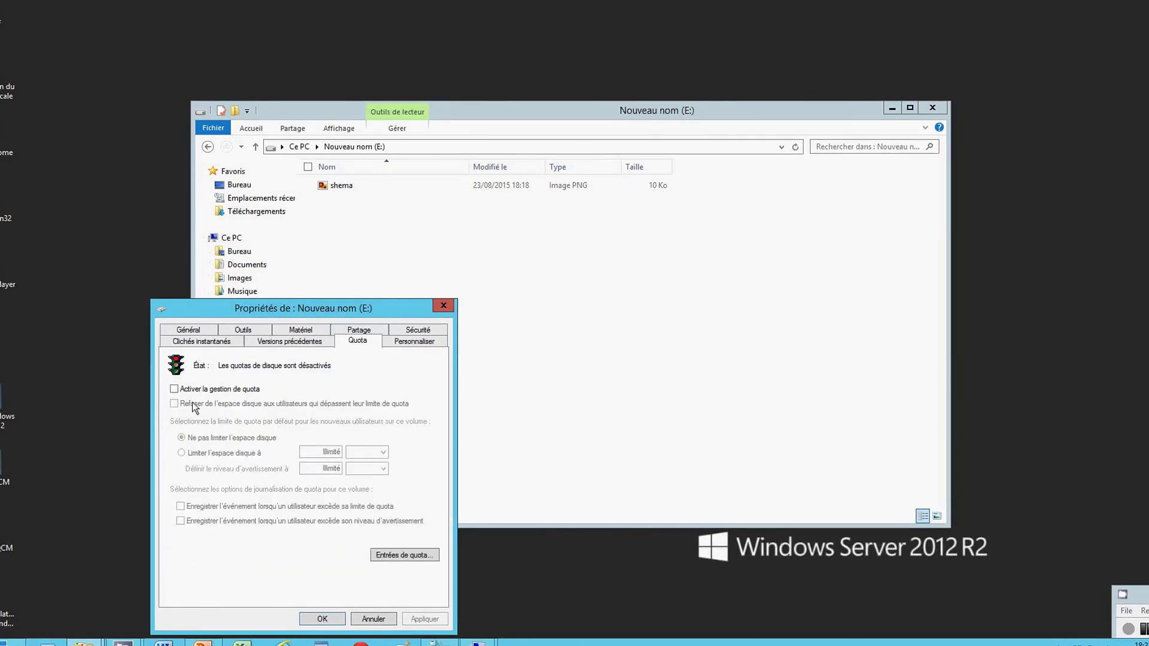
click(174, 389)
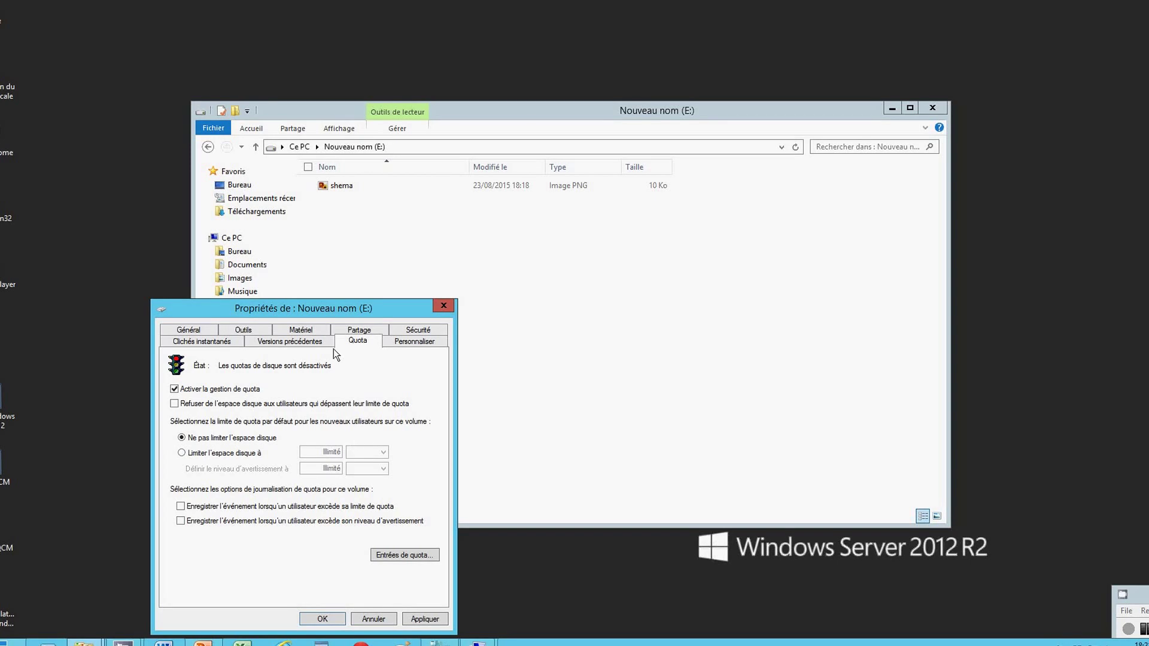
click(222, 341)
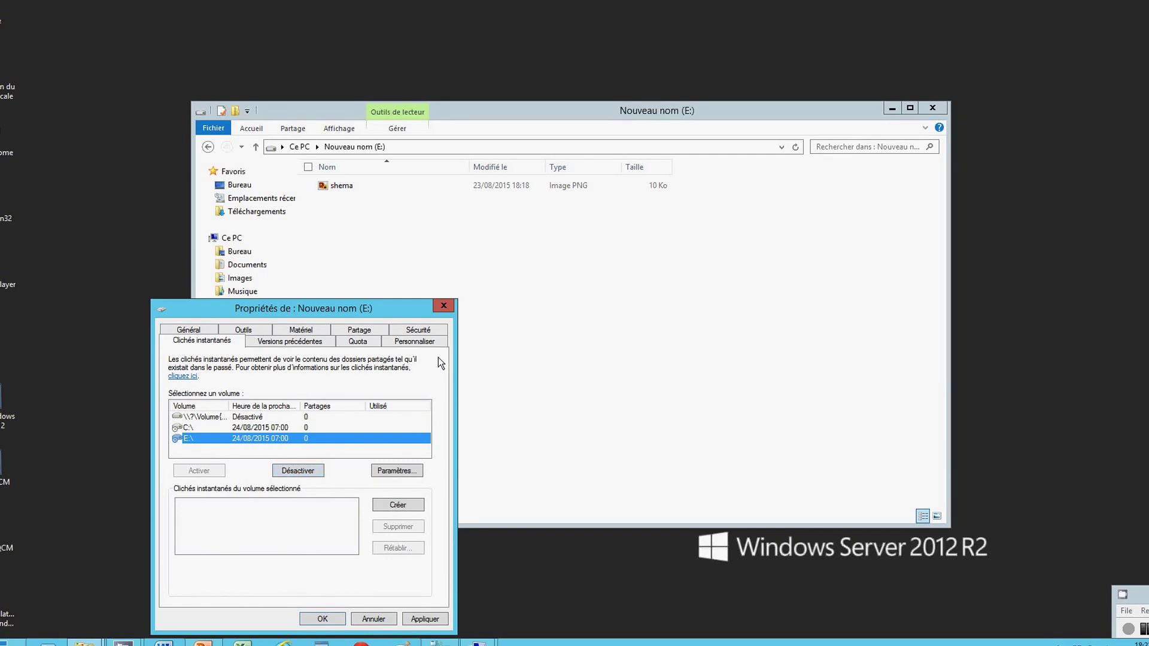
click(443, 305)
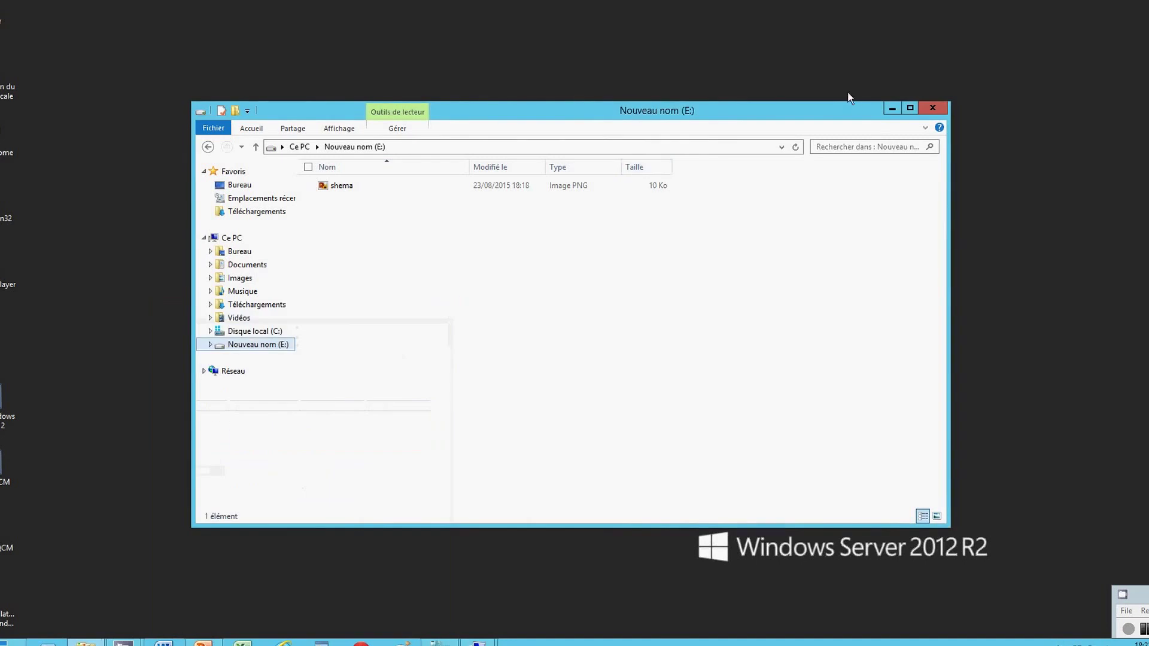
Close the drive E: window and open the desktop folder 'planing et QCM'.
click(924, 111)
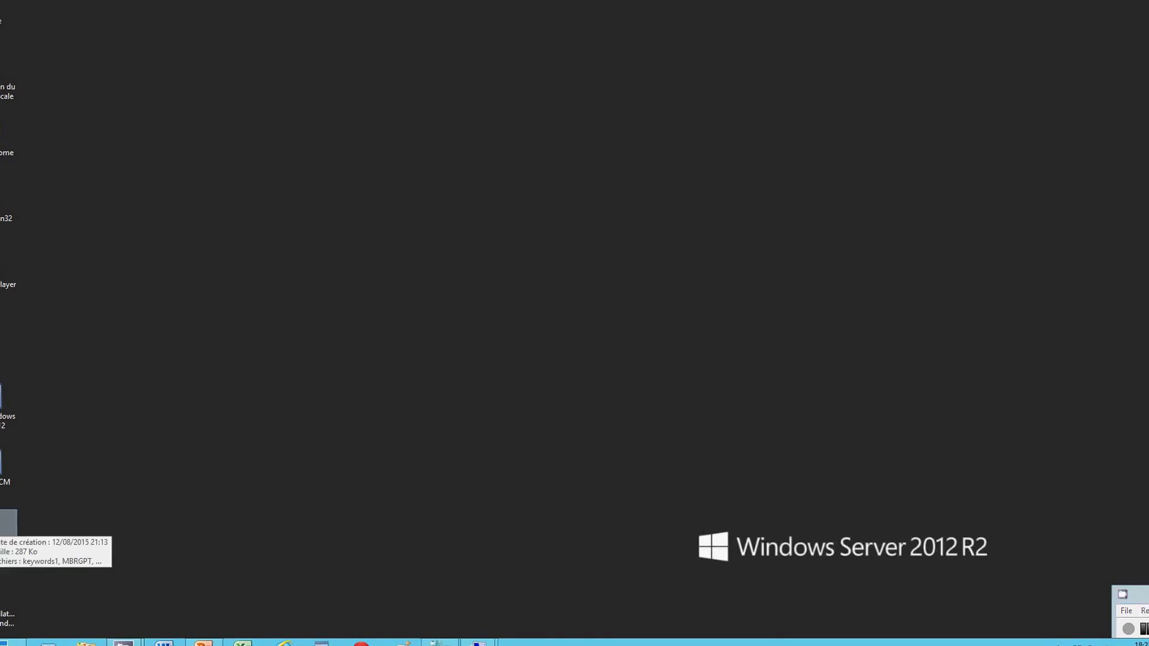
double_click(8, 529)
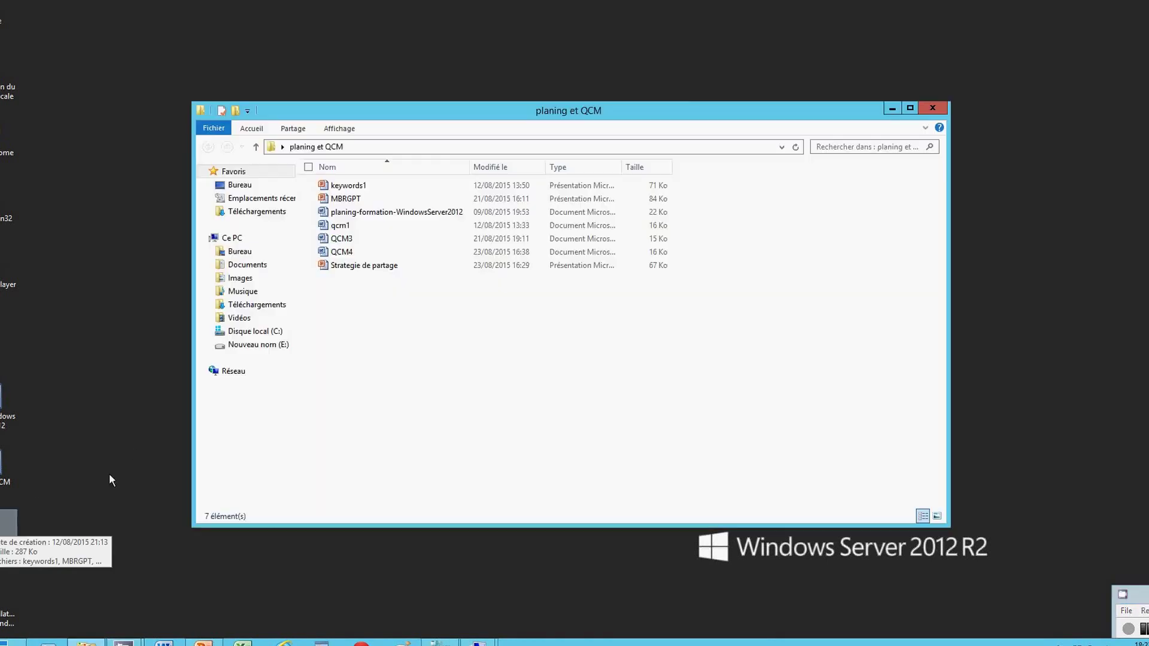
Open QCM4 in Word, dismiss the activation wizard and select answer line C.64.
double_click(339, 252)
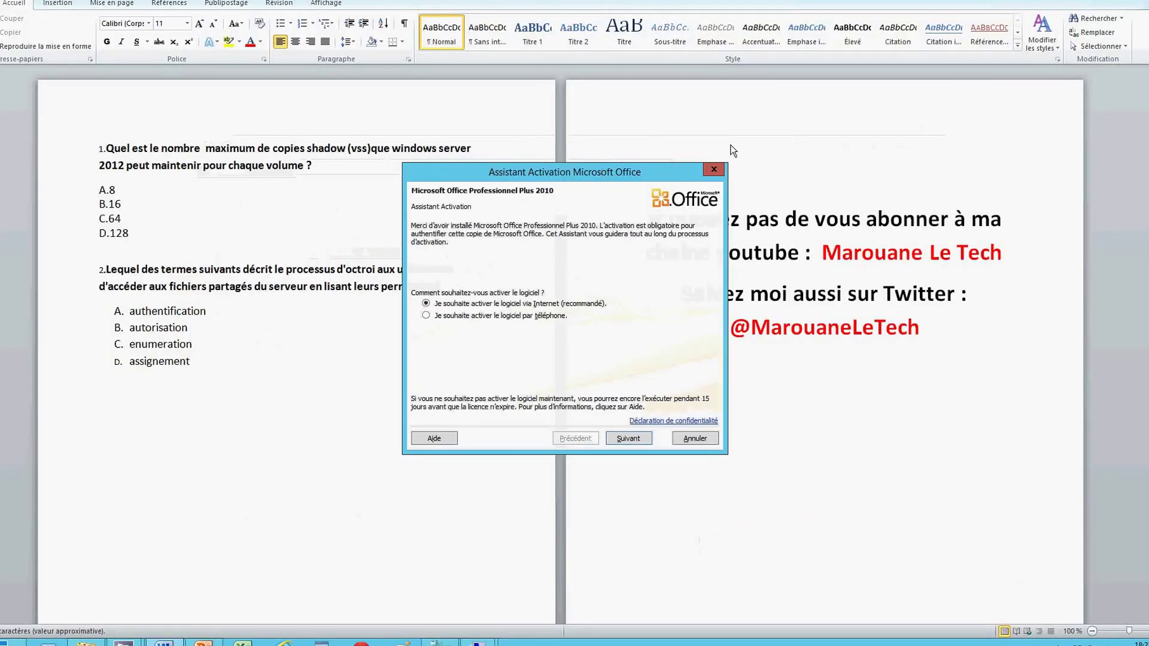
click(714, 170)
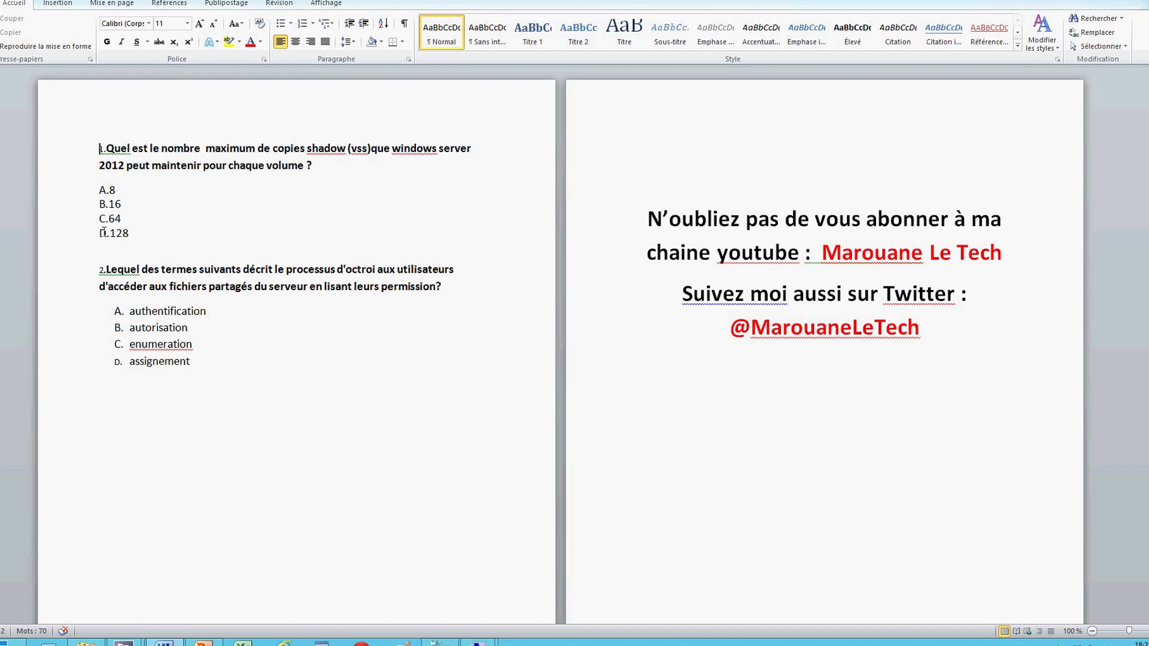
click(122, 219)
triple_click(122, 219)
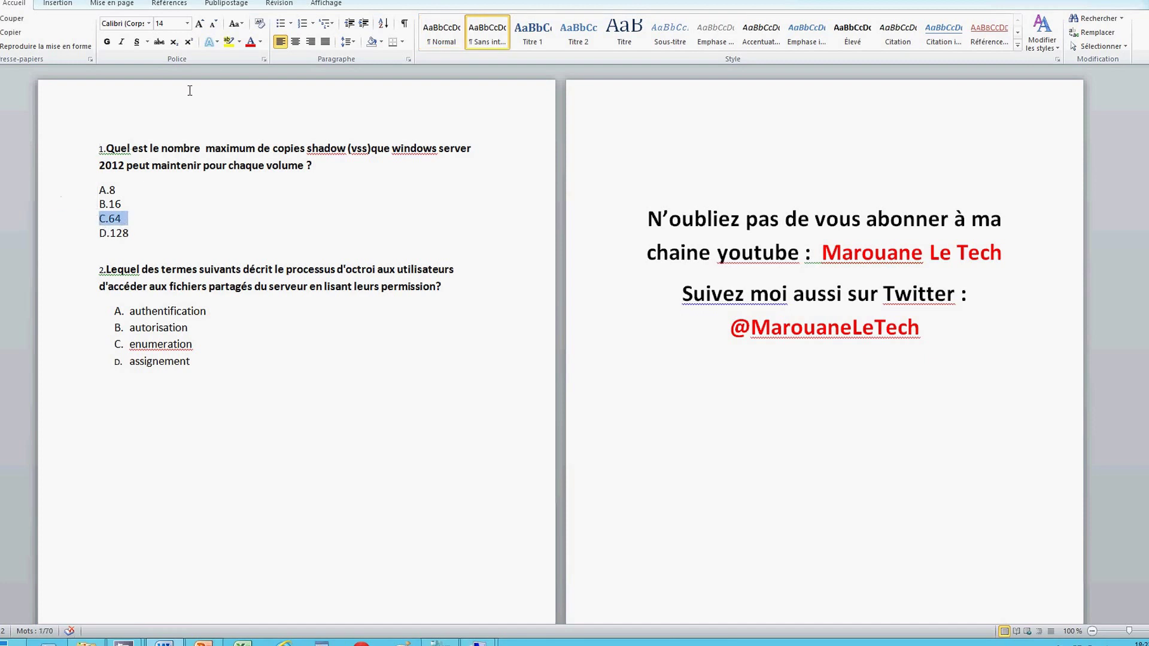